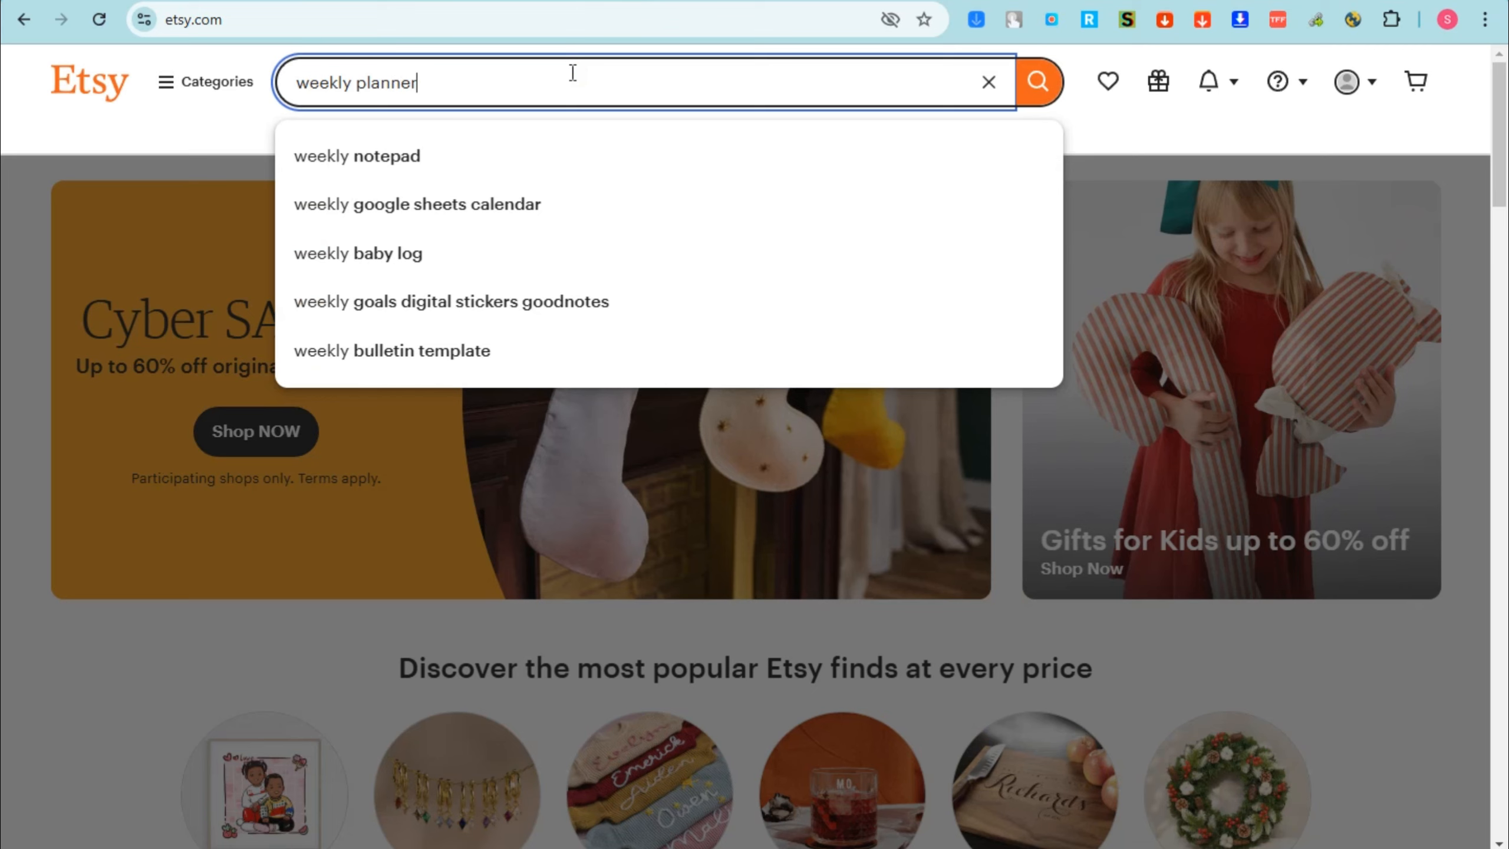
Step: Search Etsy for "weekly planner" and browse the designs of the planner listings
key("Return")
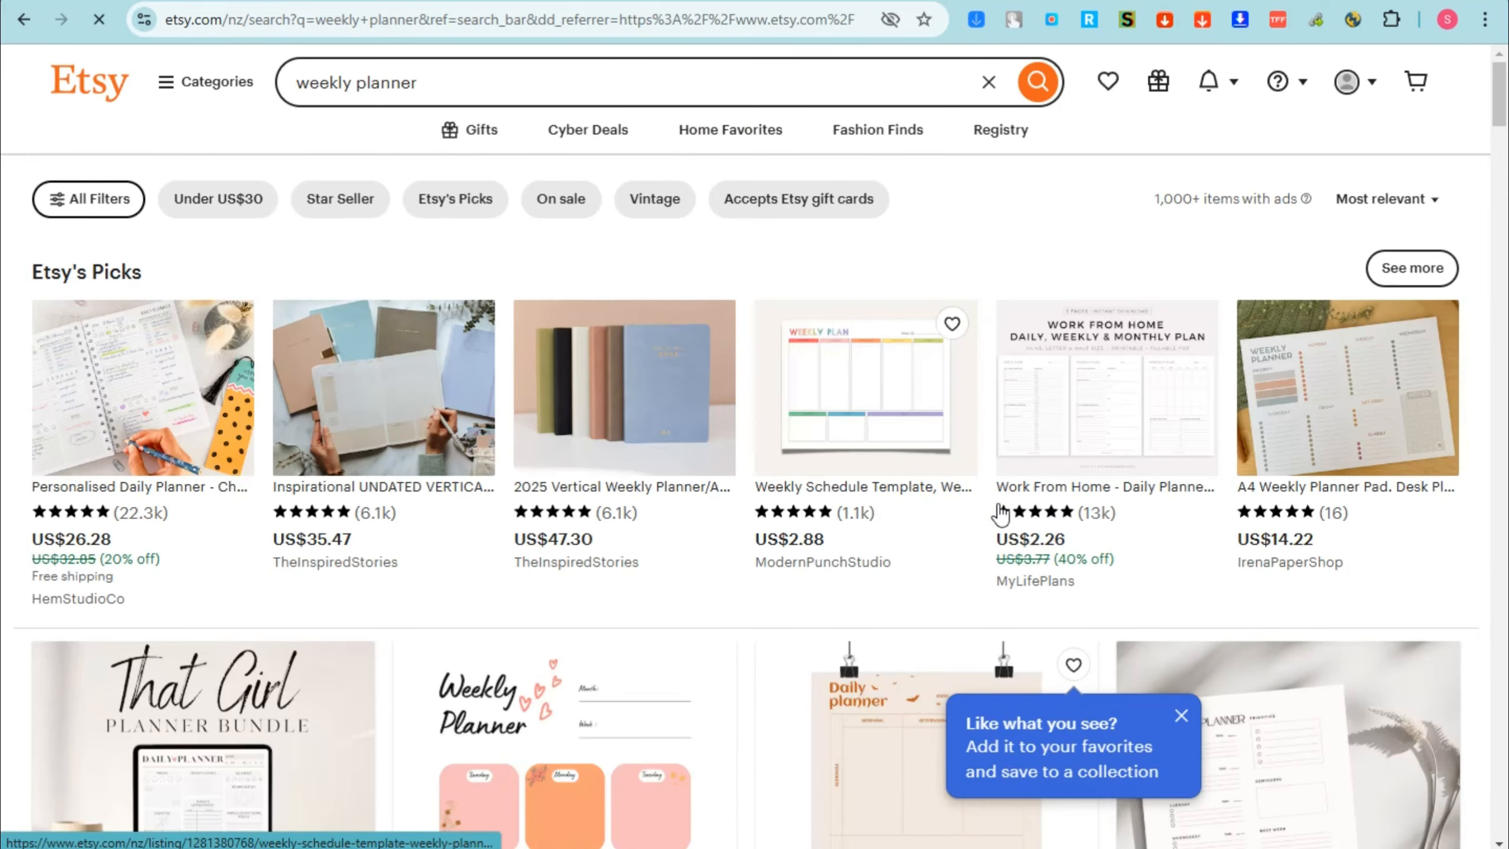
scroll(585, 523, "down", 5)
scroll(585, 523, "down", 5)
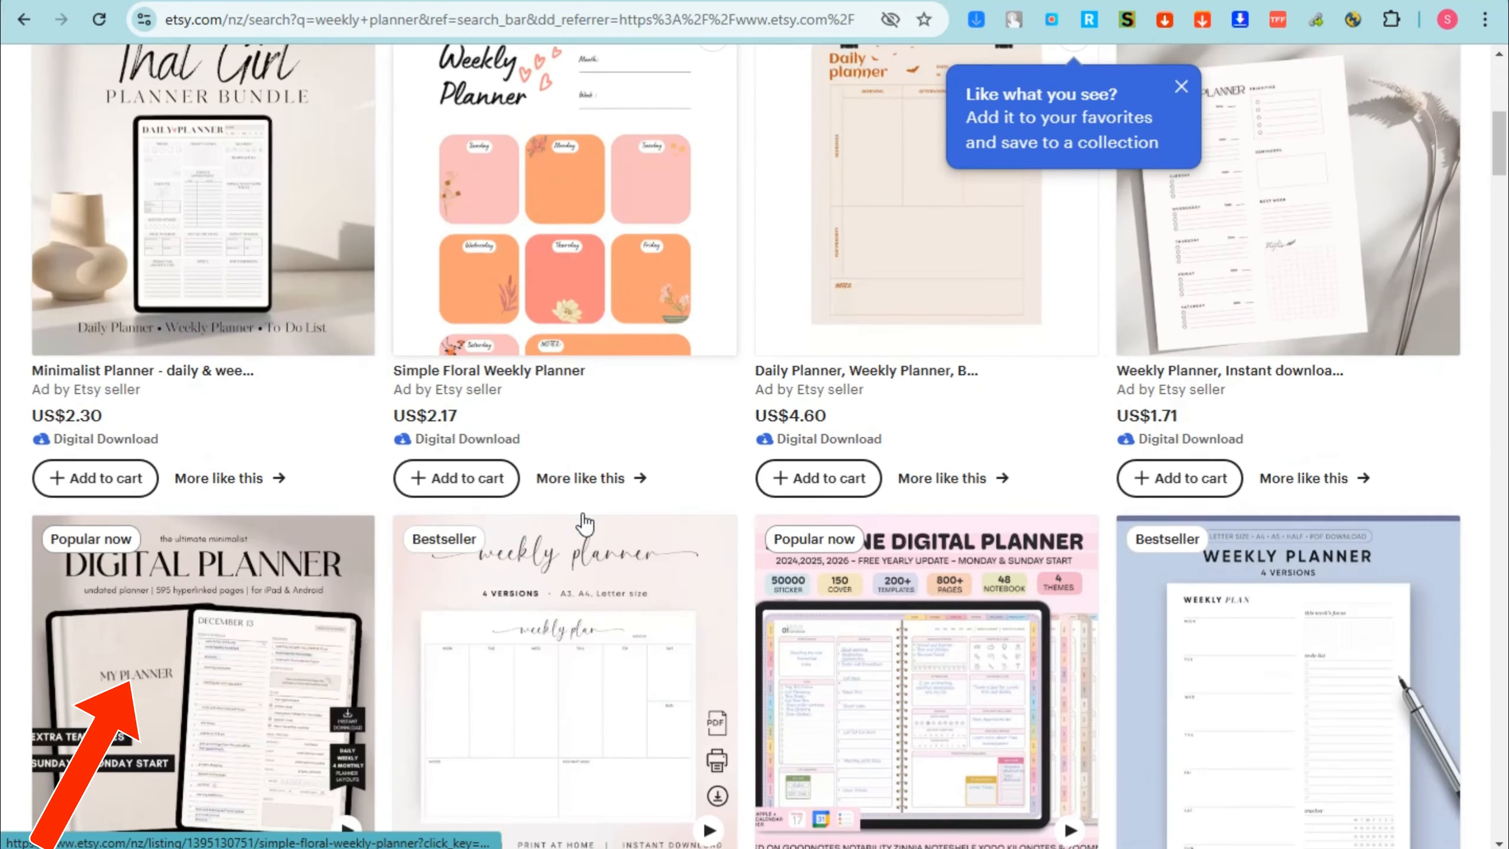
scroll(586, 521, "down", 5)
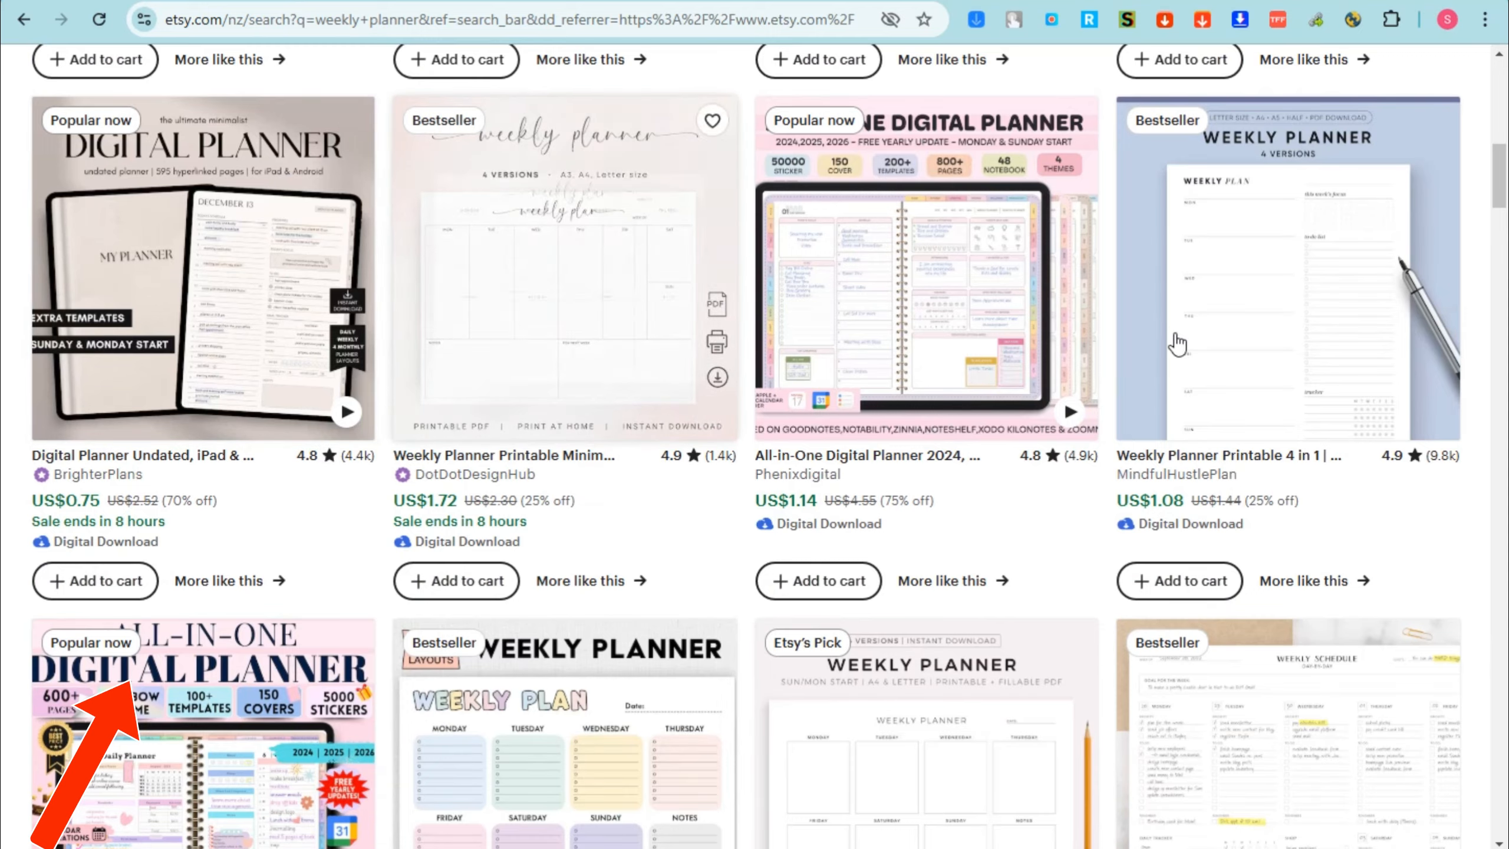
scroll(1179, 534, "down", 1)
scroll(1180, 534, "down", 5)
scroll(781, 488, "down", 5)
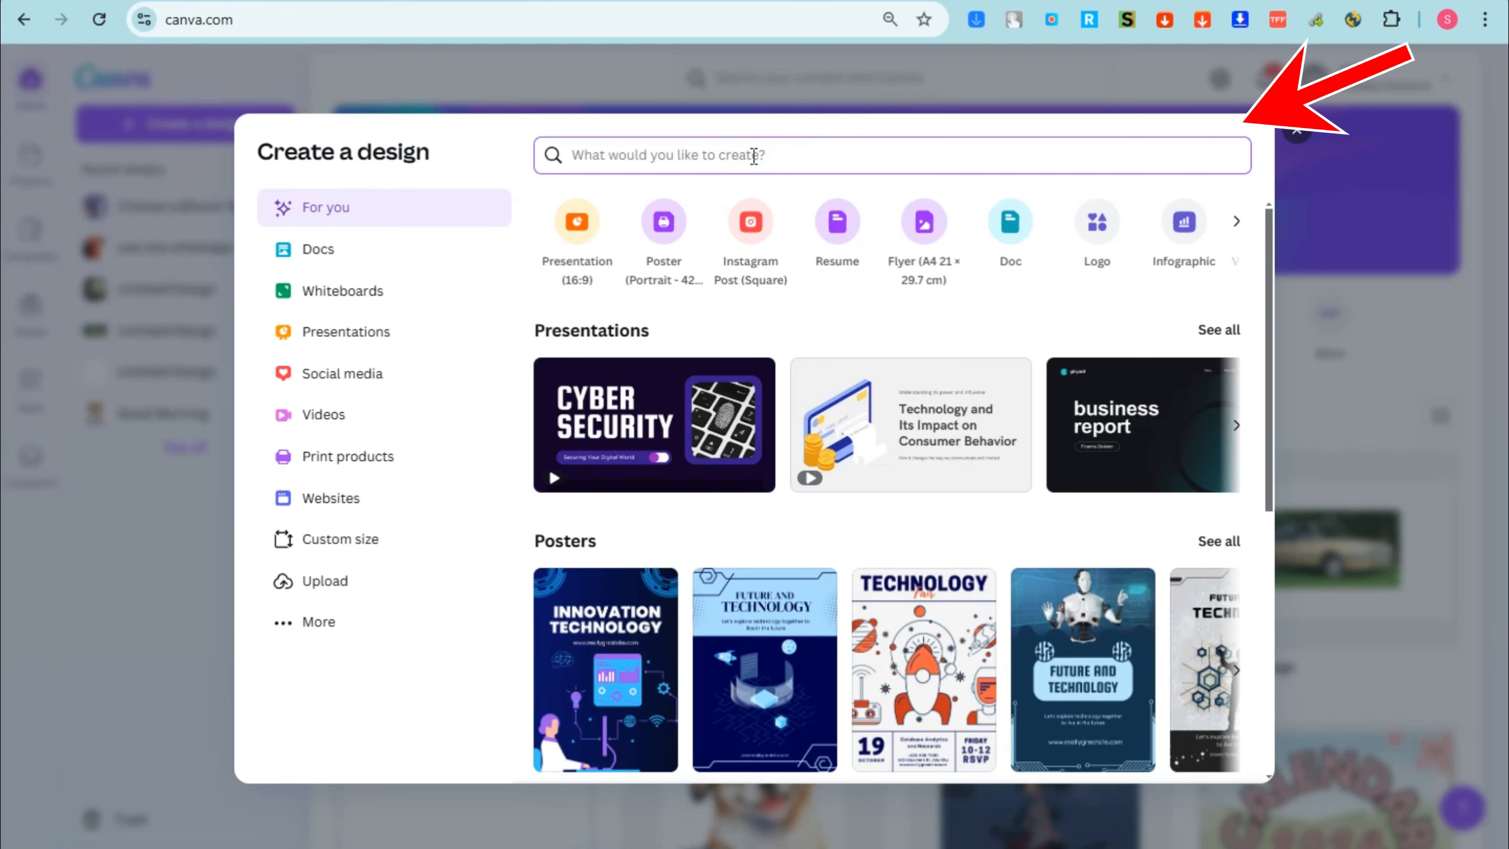
Step: In Canva, find the planner formats and create a blank Planner design sized 8.5 × 11 in
left_click(352, 556)
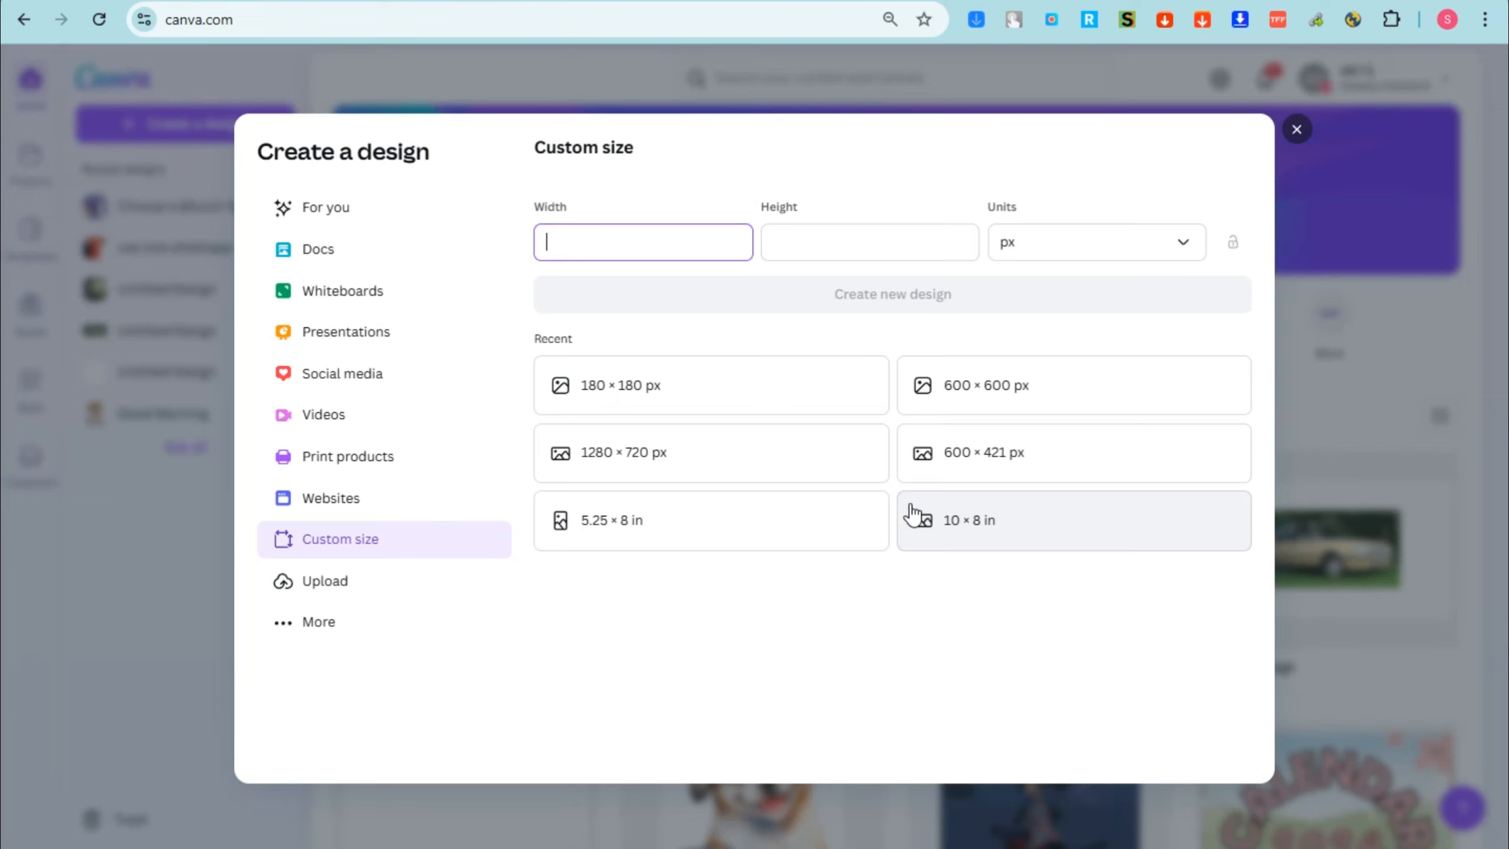
left_click(1293, 136)
left_click(261, 125)
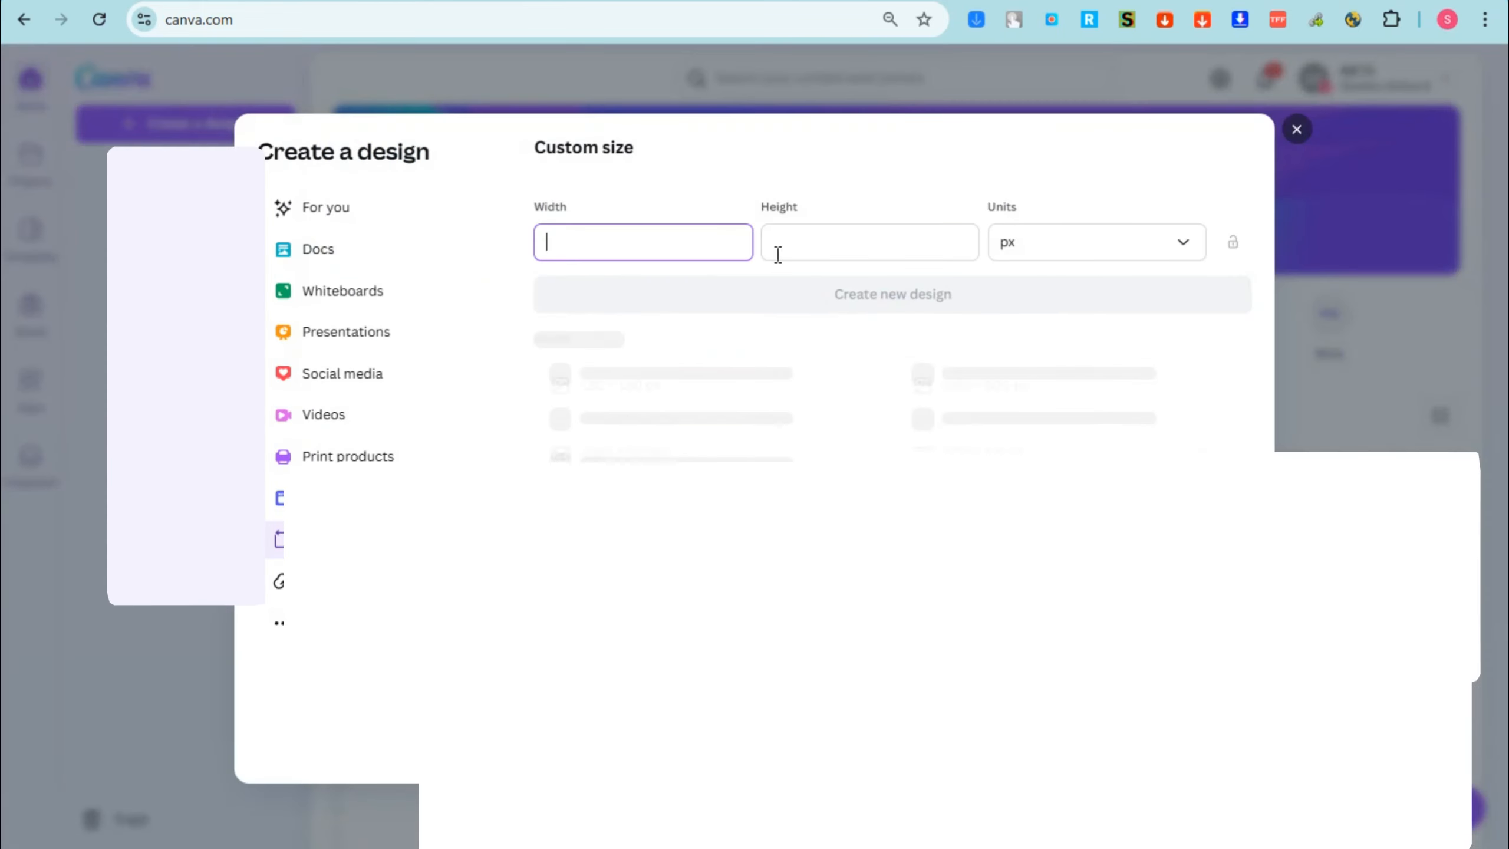
left_click(309, 208)
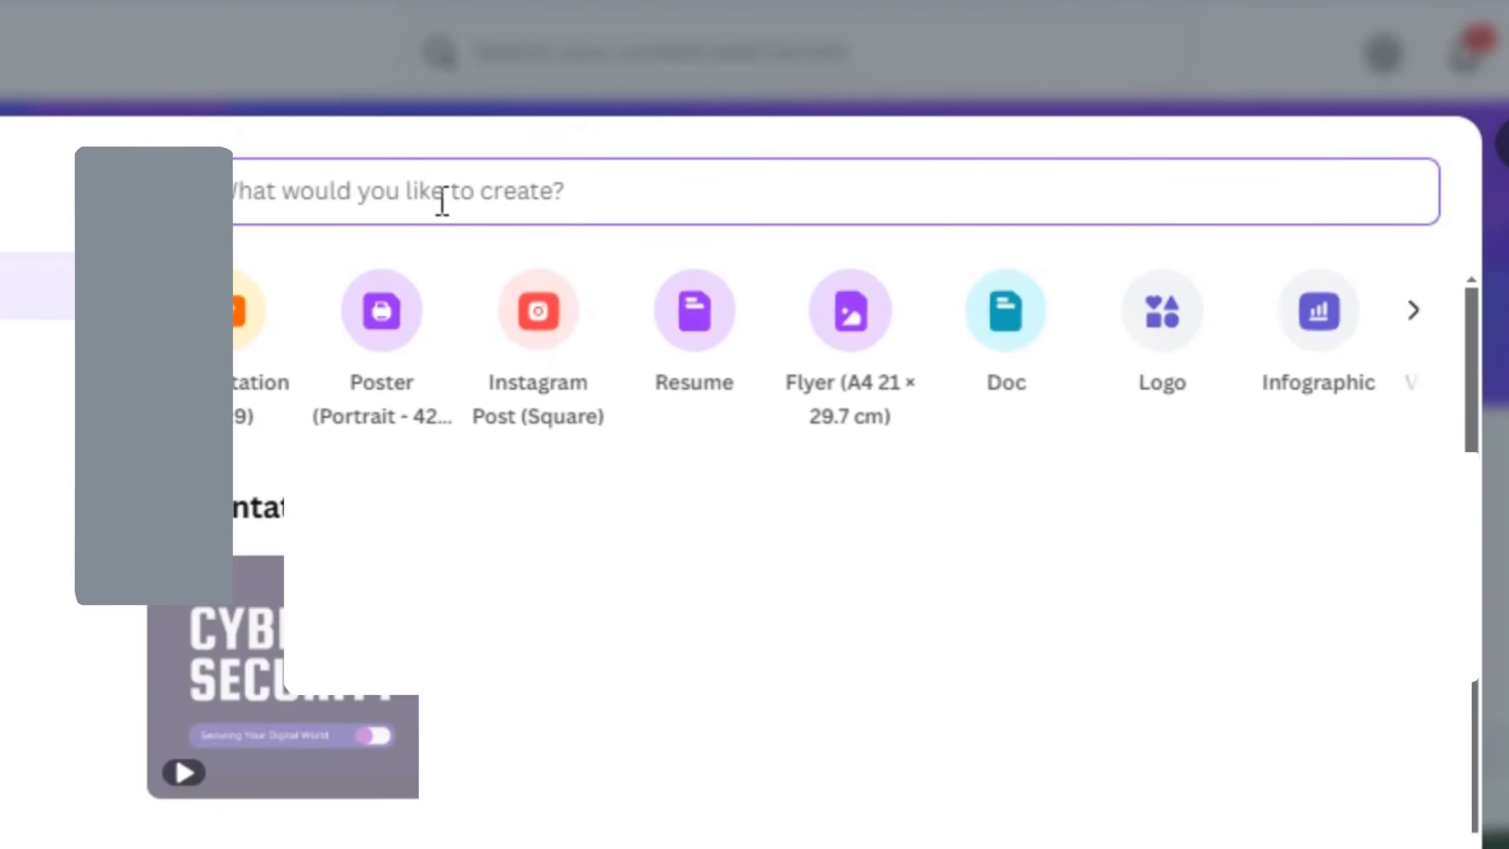
type("planner")
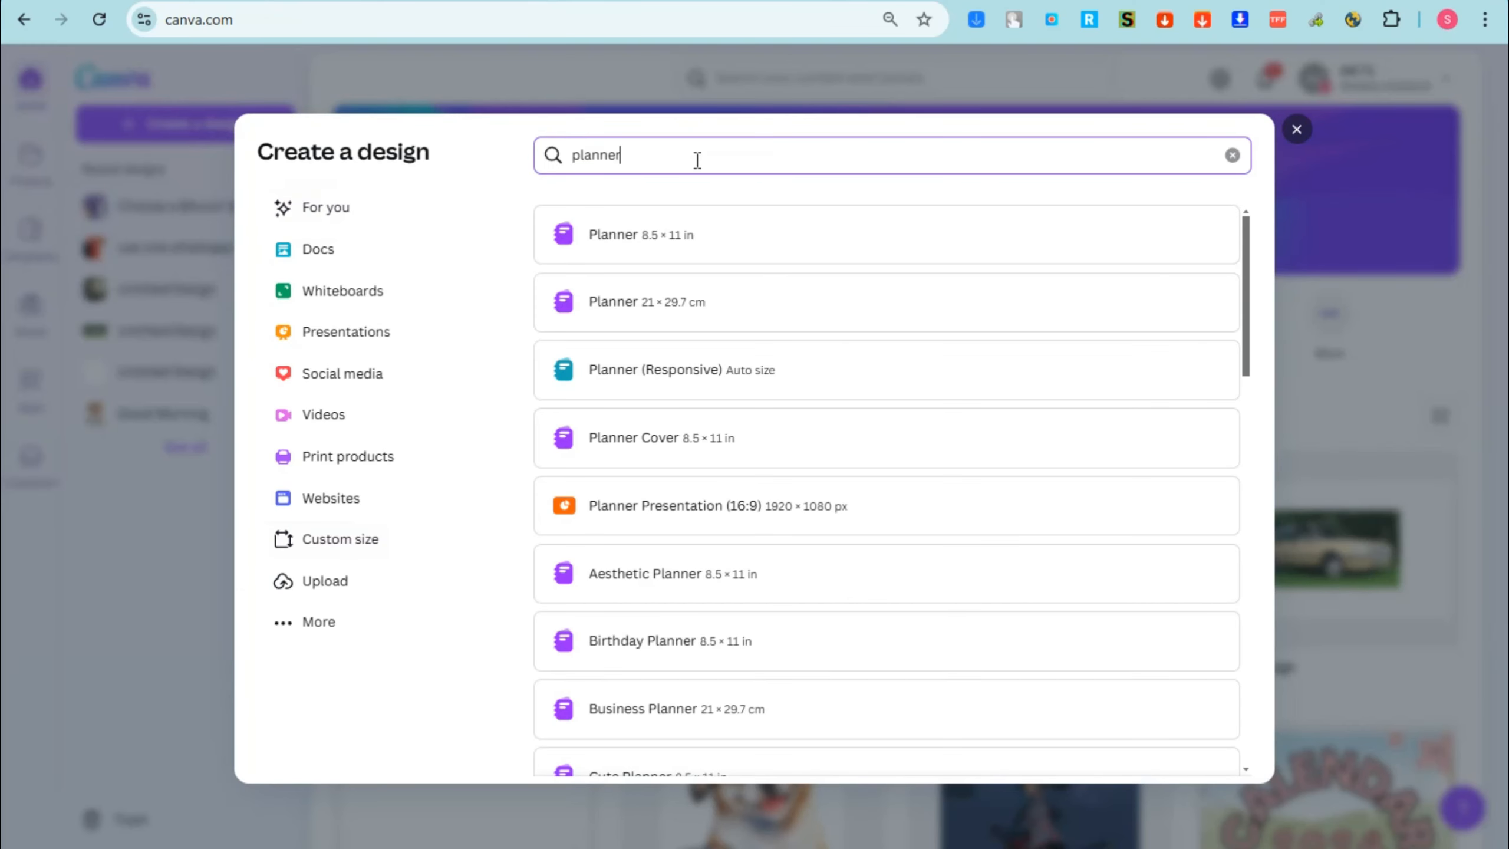
left_click(641, 237)
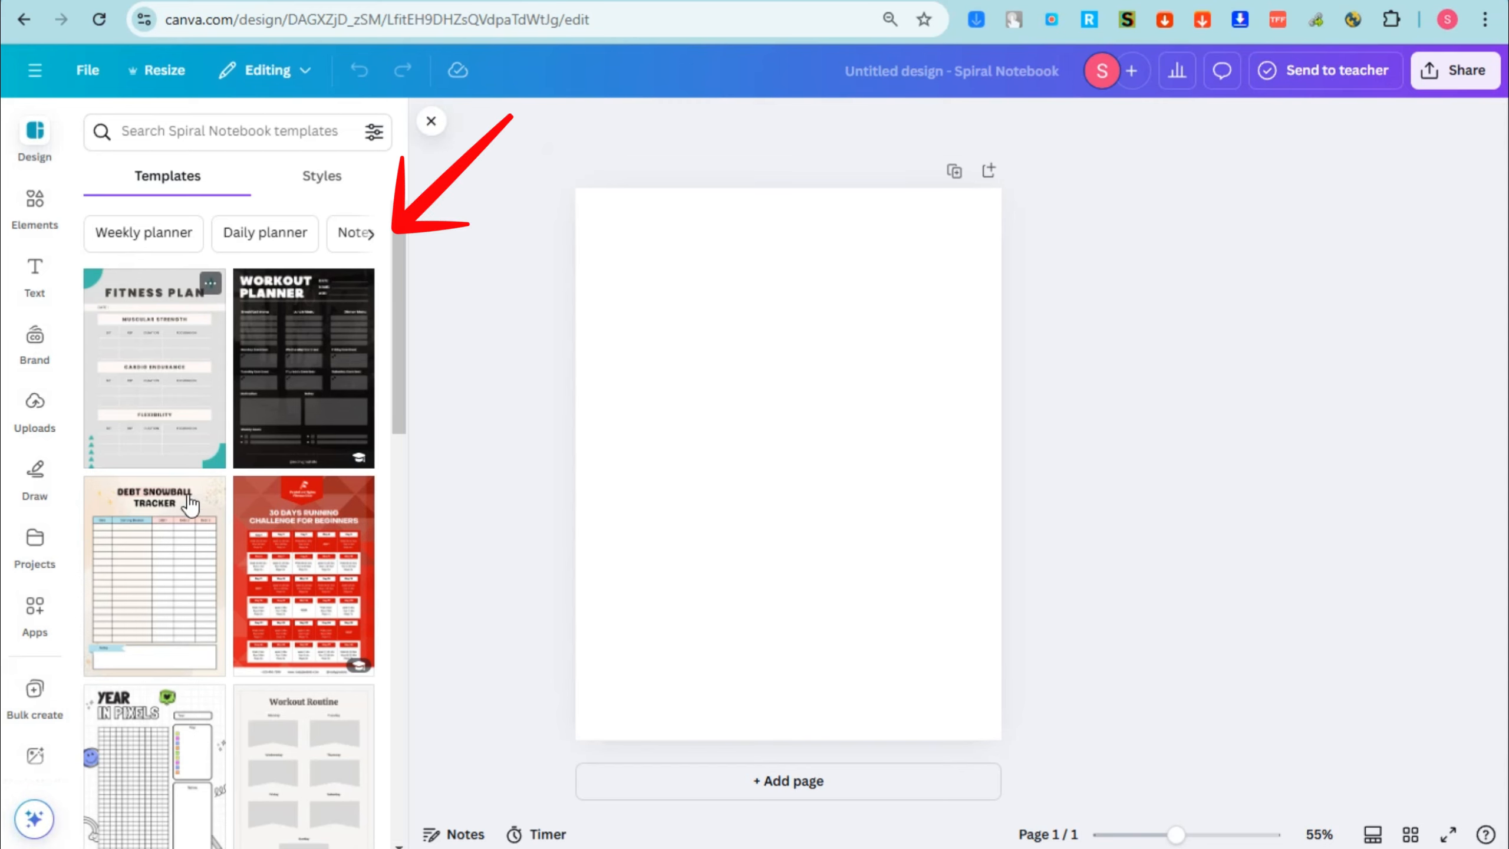
scroll(317, 467, "down", 10)
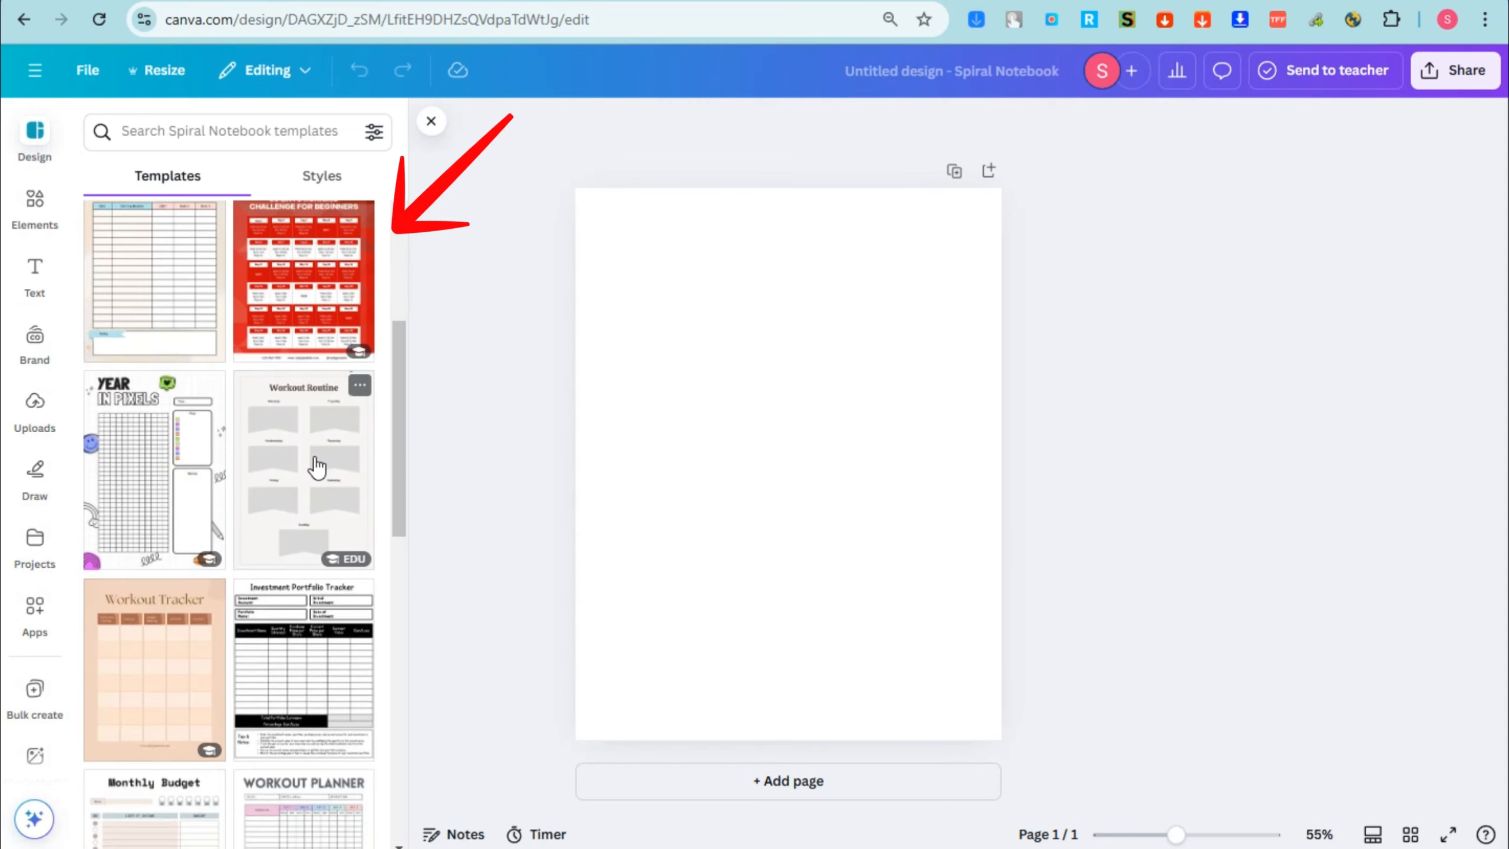
scroll(316, 466, "down", 10)
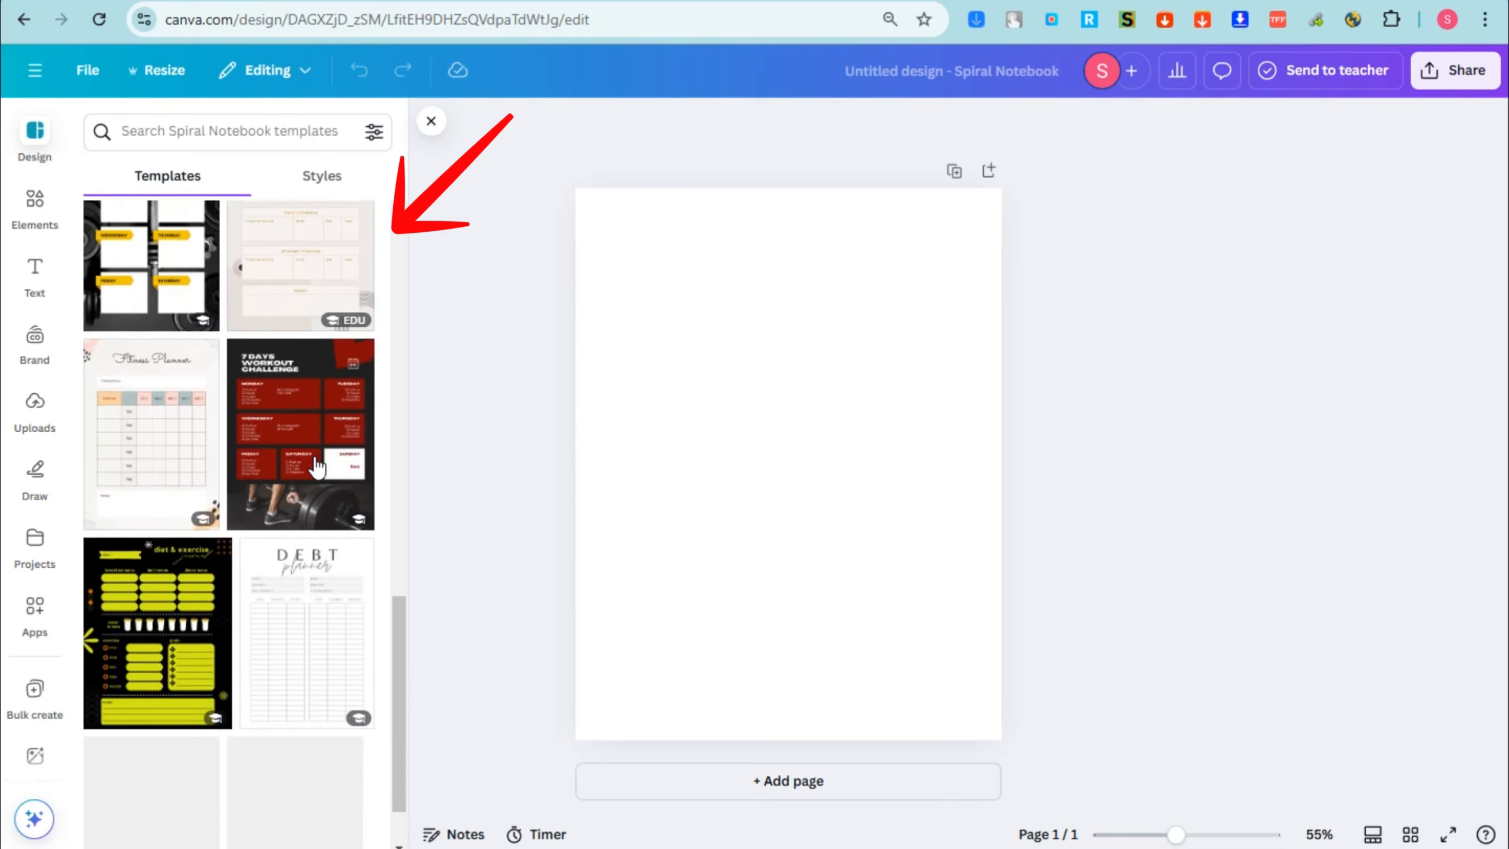
scroll(314, 464, "up", 20)
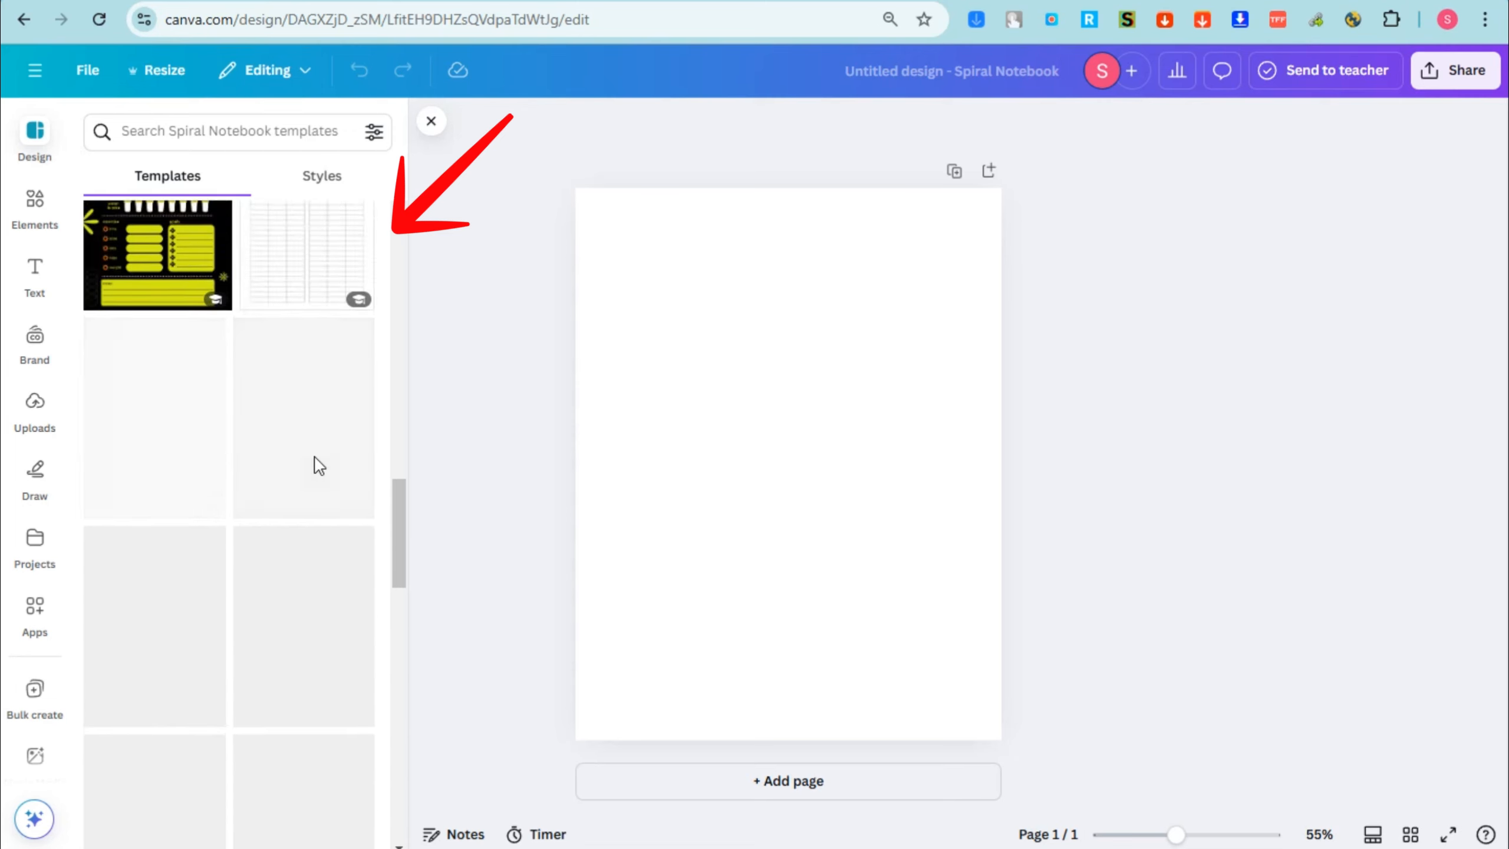
Step: Try pink #DB9B9B, yellow and green #9BC763 as the page's background color
left_click(779, 382)
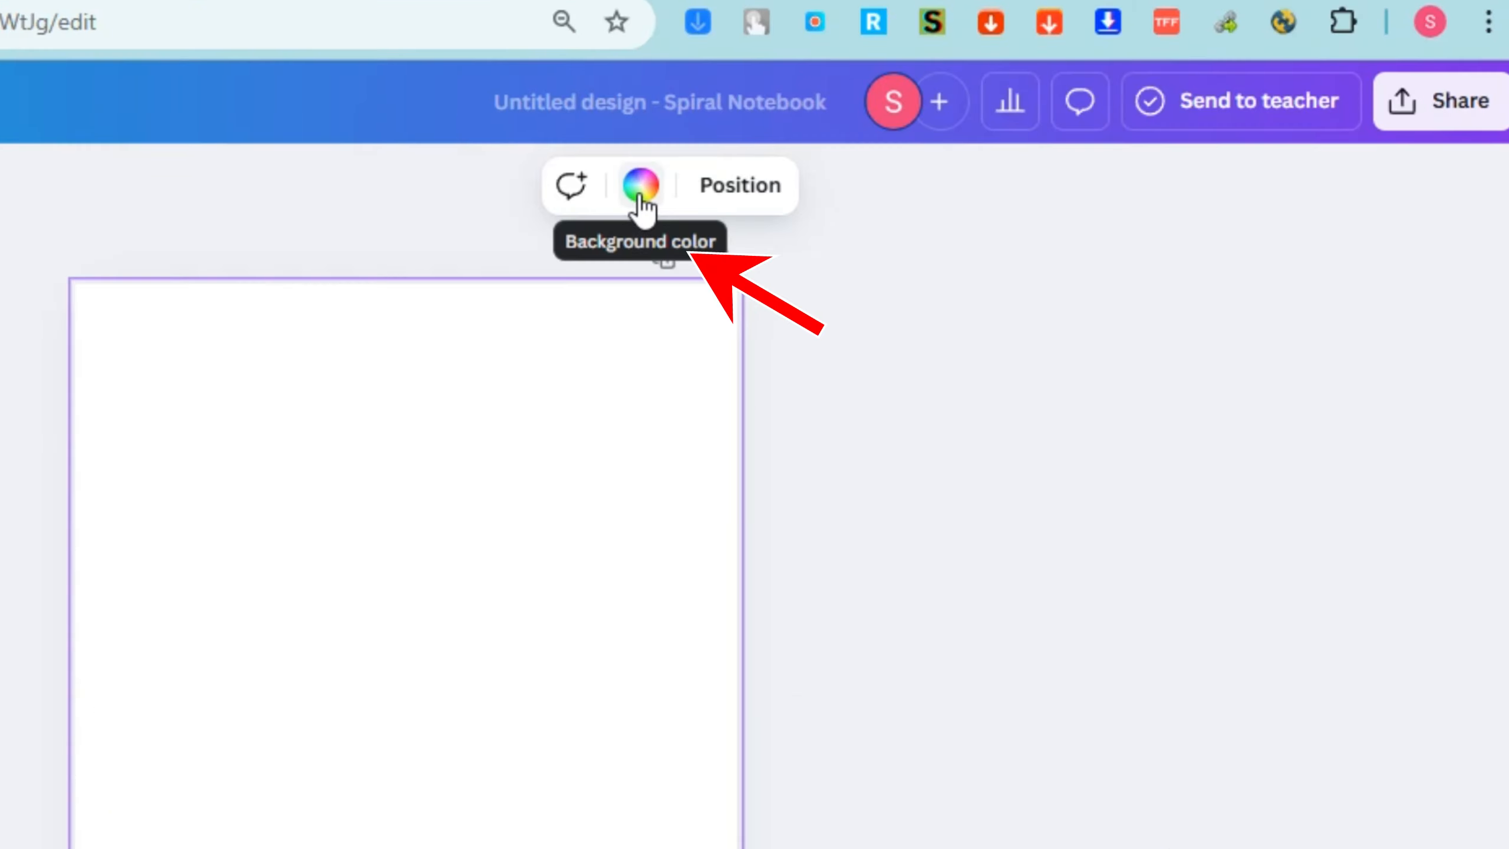
left_click(640, 190)
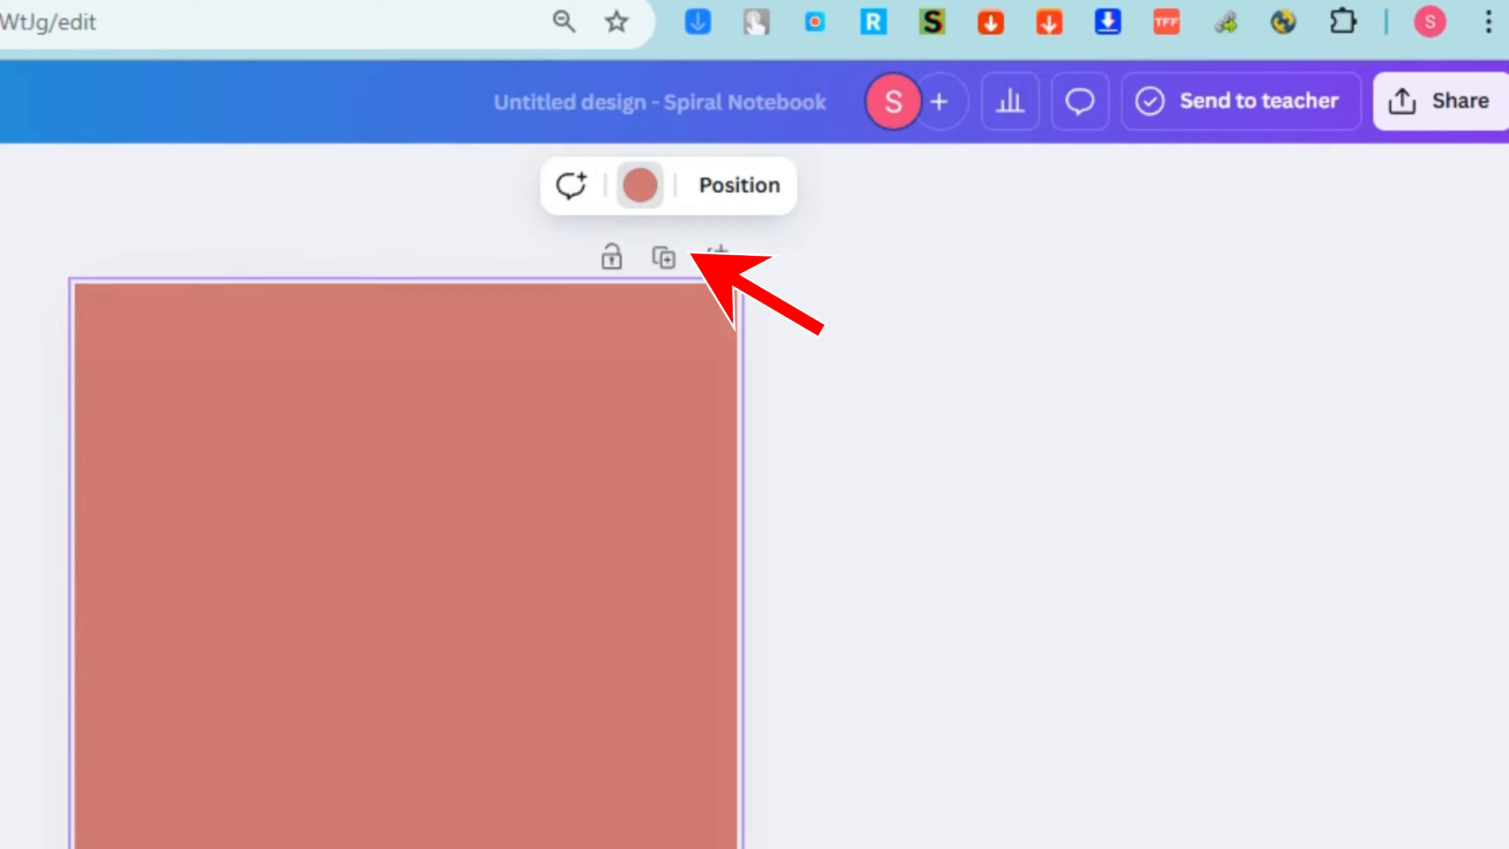
left_click_drag(338, 368, 174, 377)
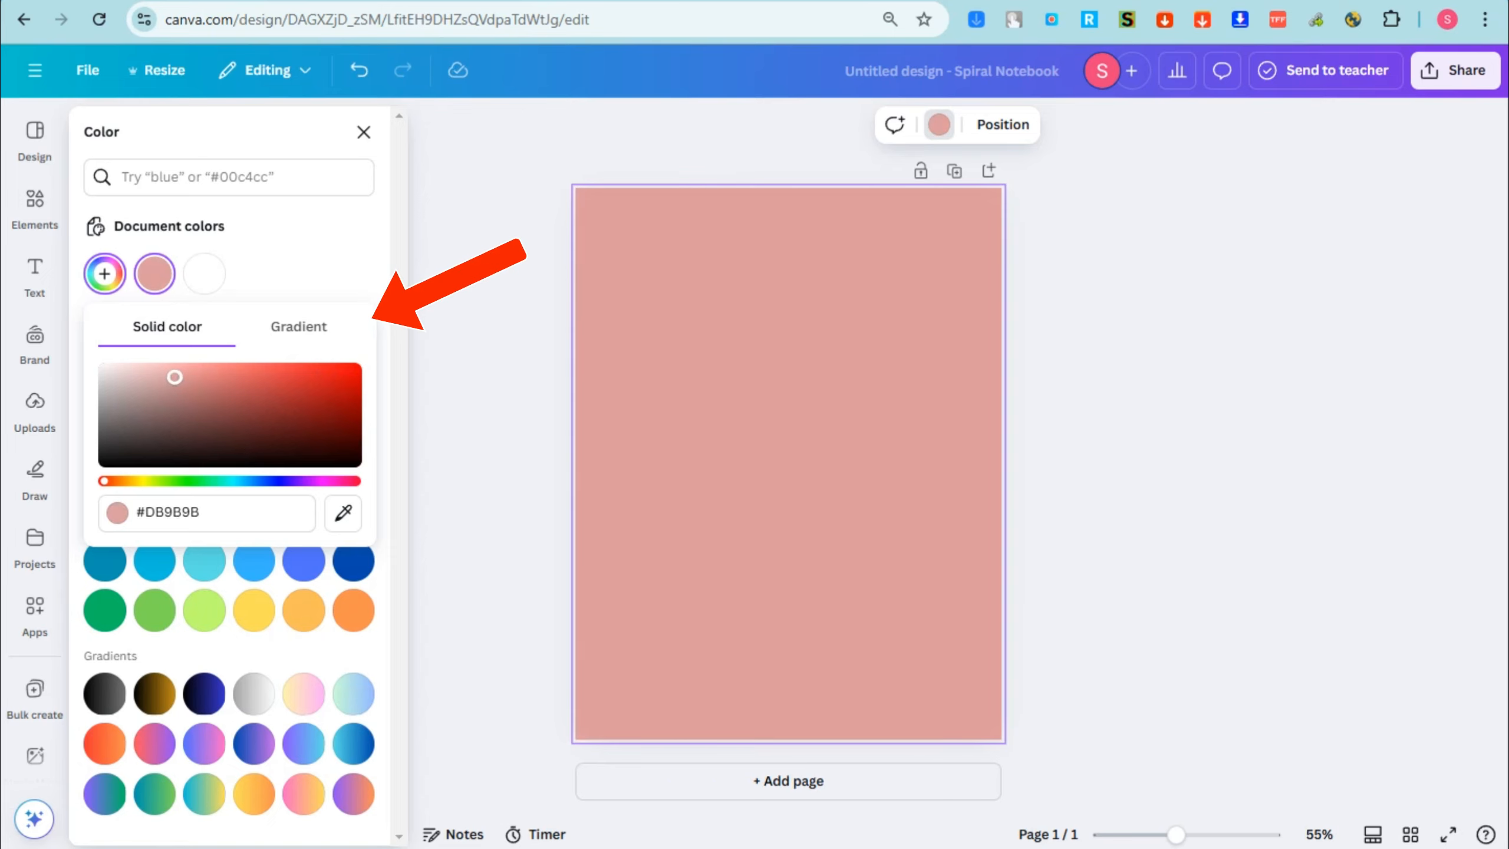
left_click(255, 612)
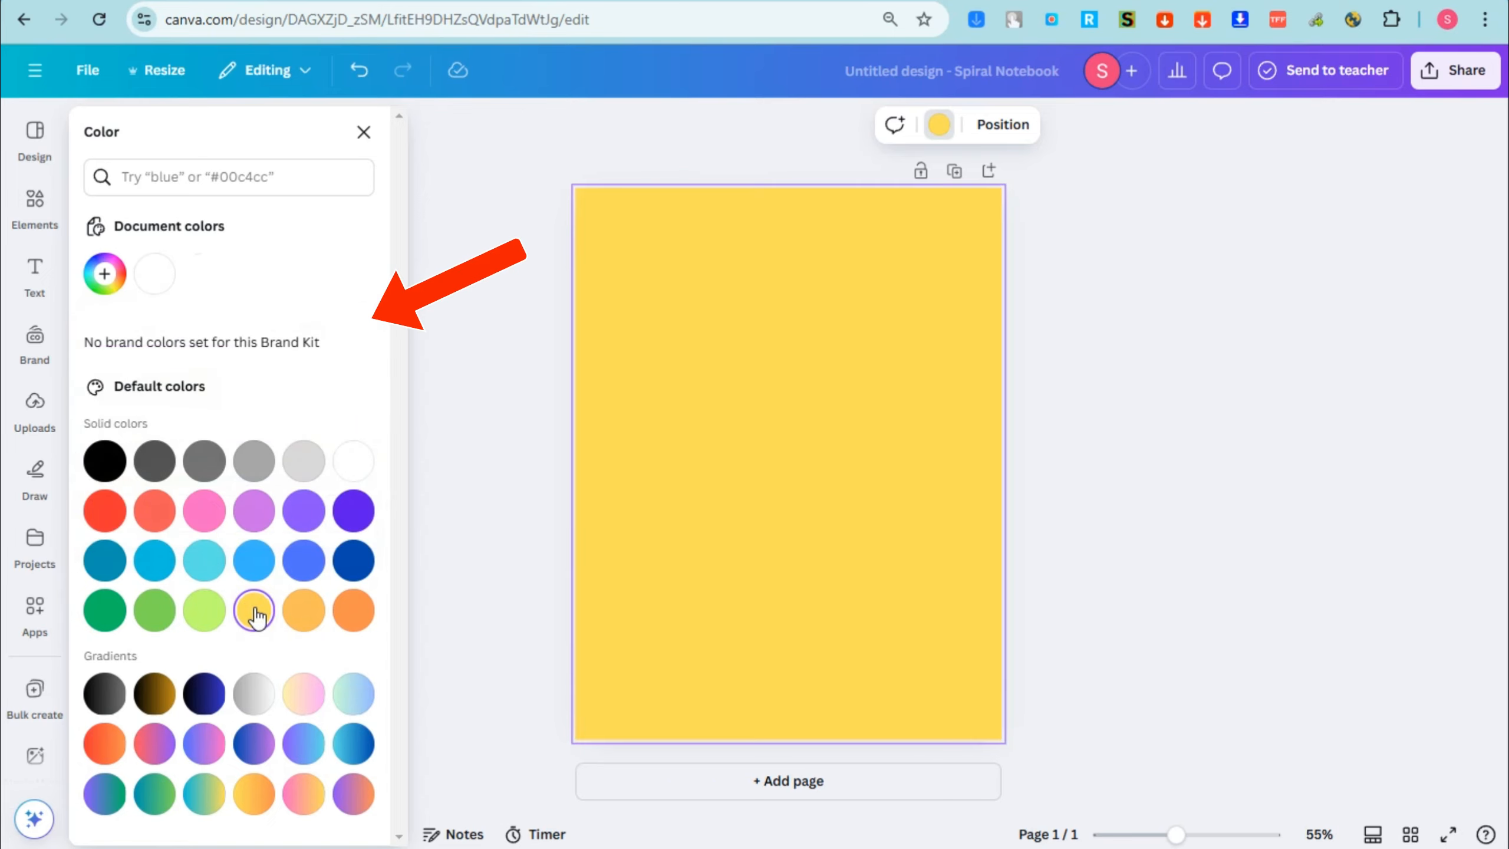
left_click(205, 610)
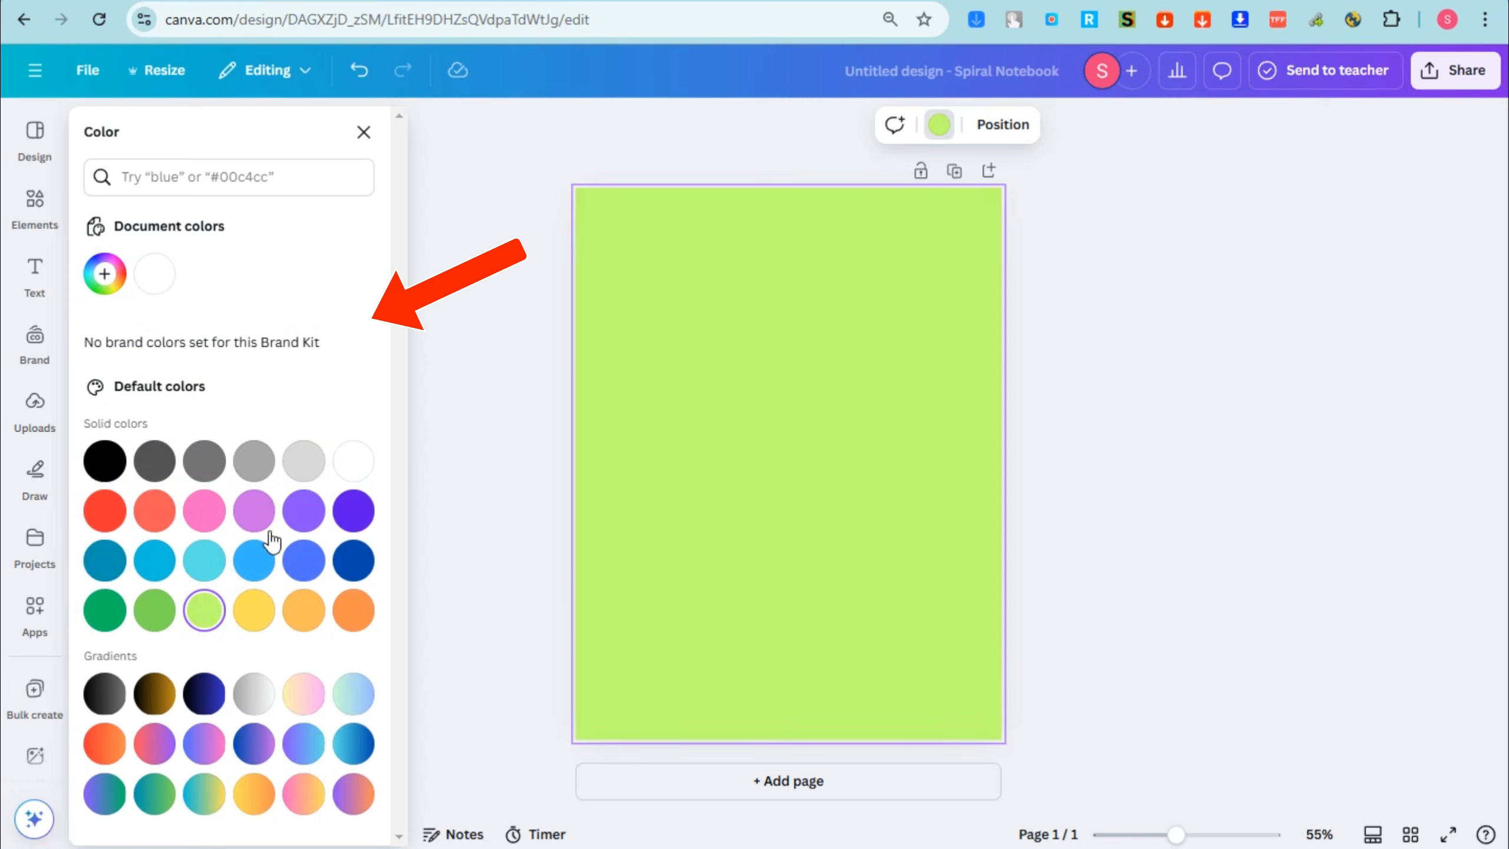
left_click(126, 273)
left_click_drag(245, 369, 230, 385)
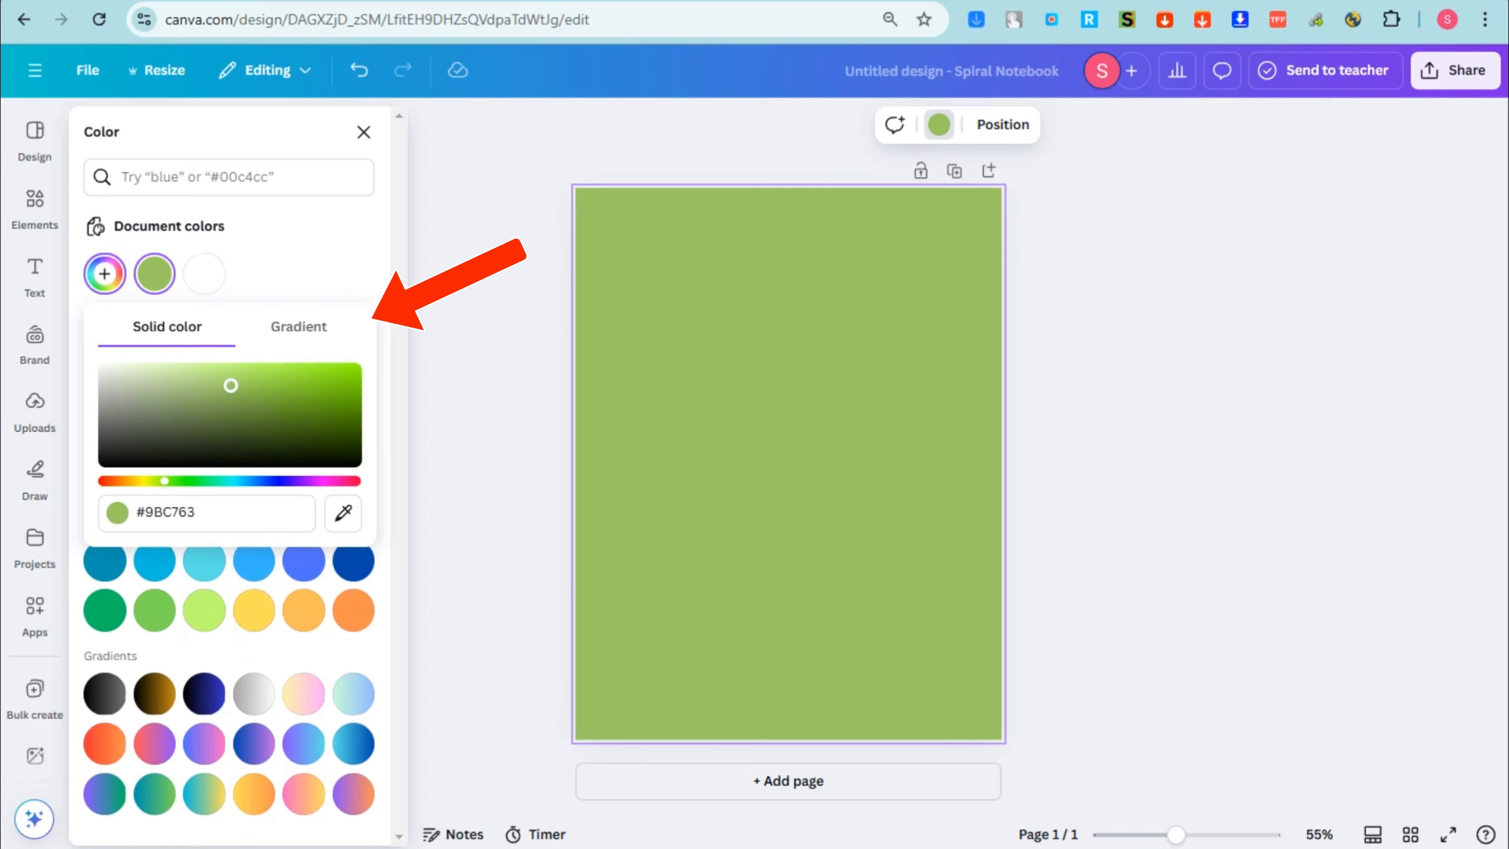
Step: Set the page's background to a light yellow, #FFE990, starting from the default yellow
left_click(254, 610)
left_click(113, 278)
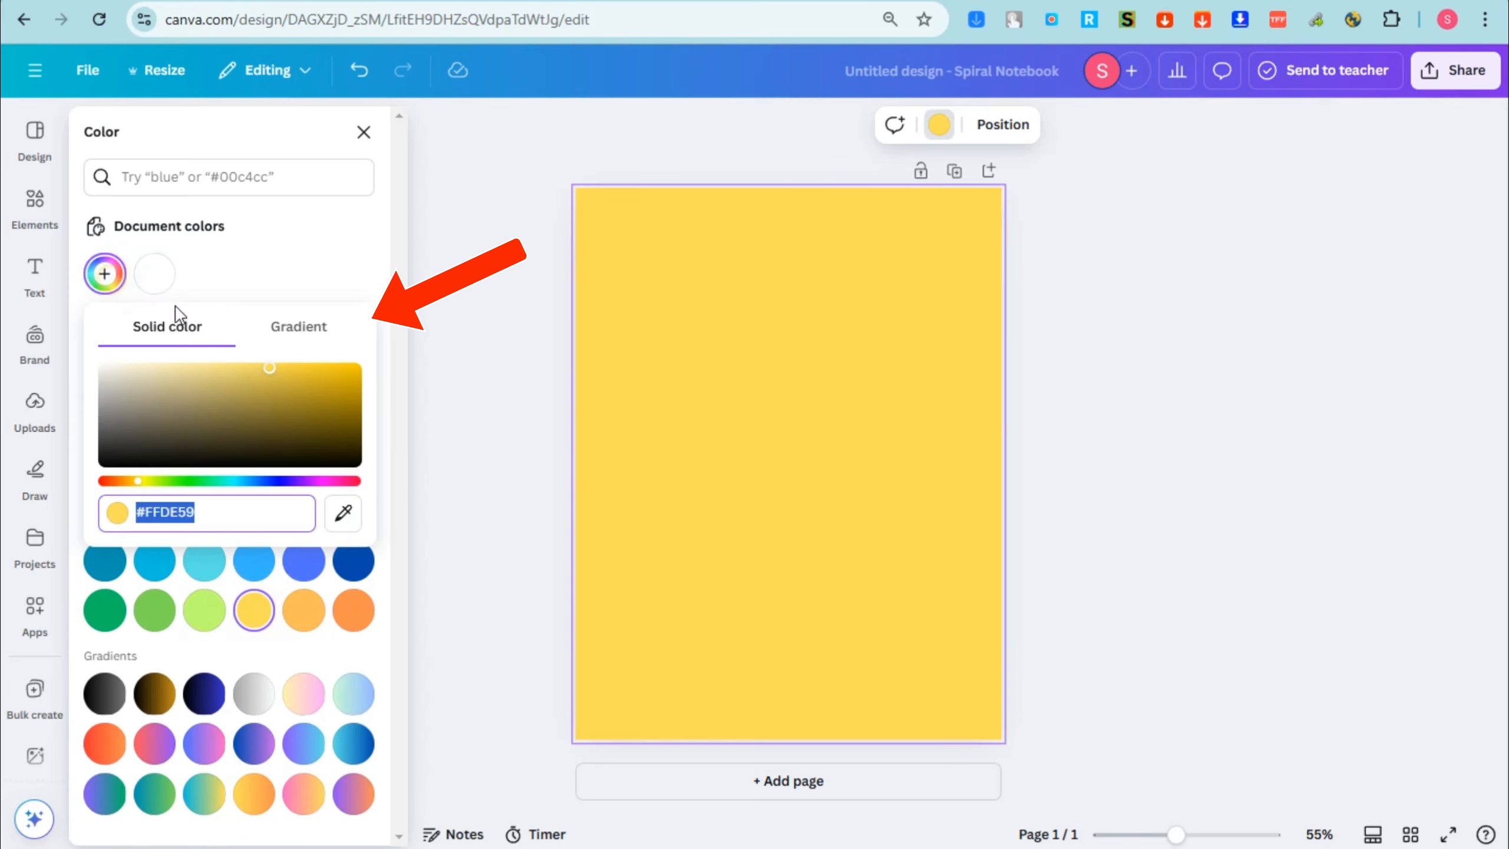
left_click_drag(263, 376, 238, 385)
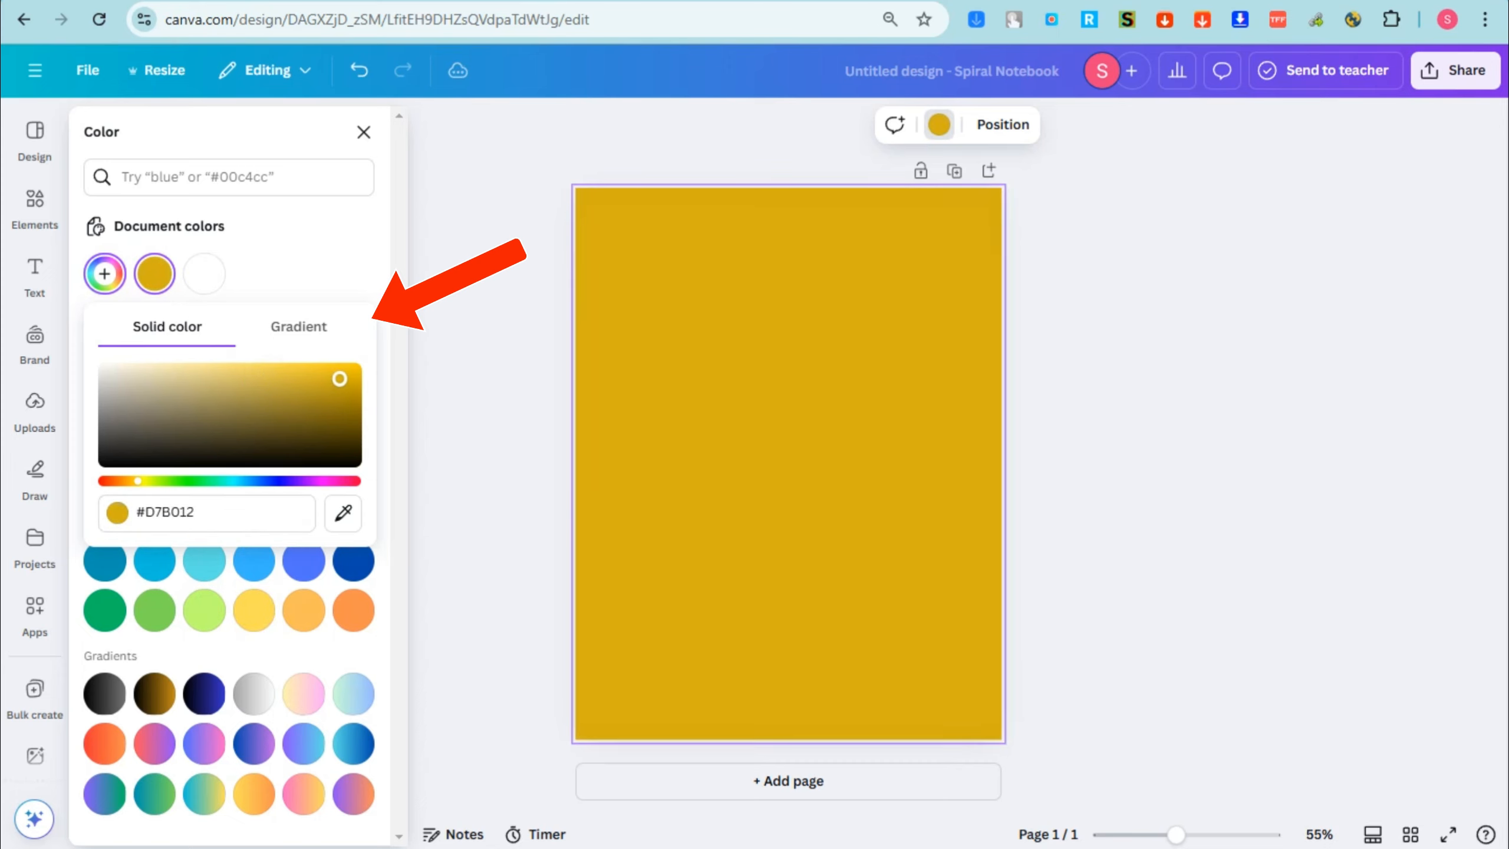
left_click_drag(339, 379, 205, 367)
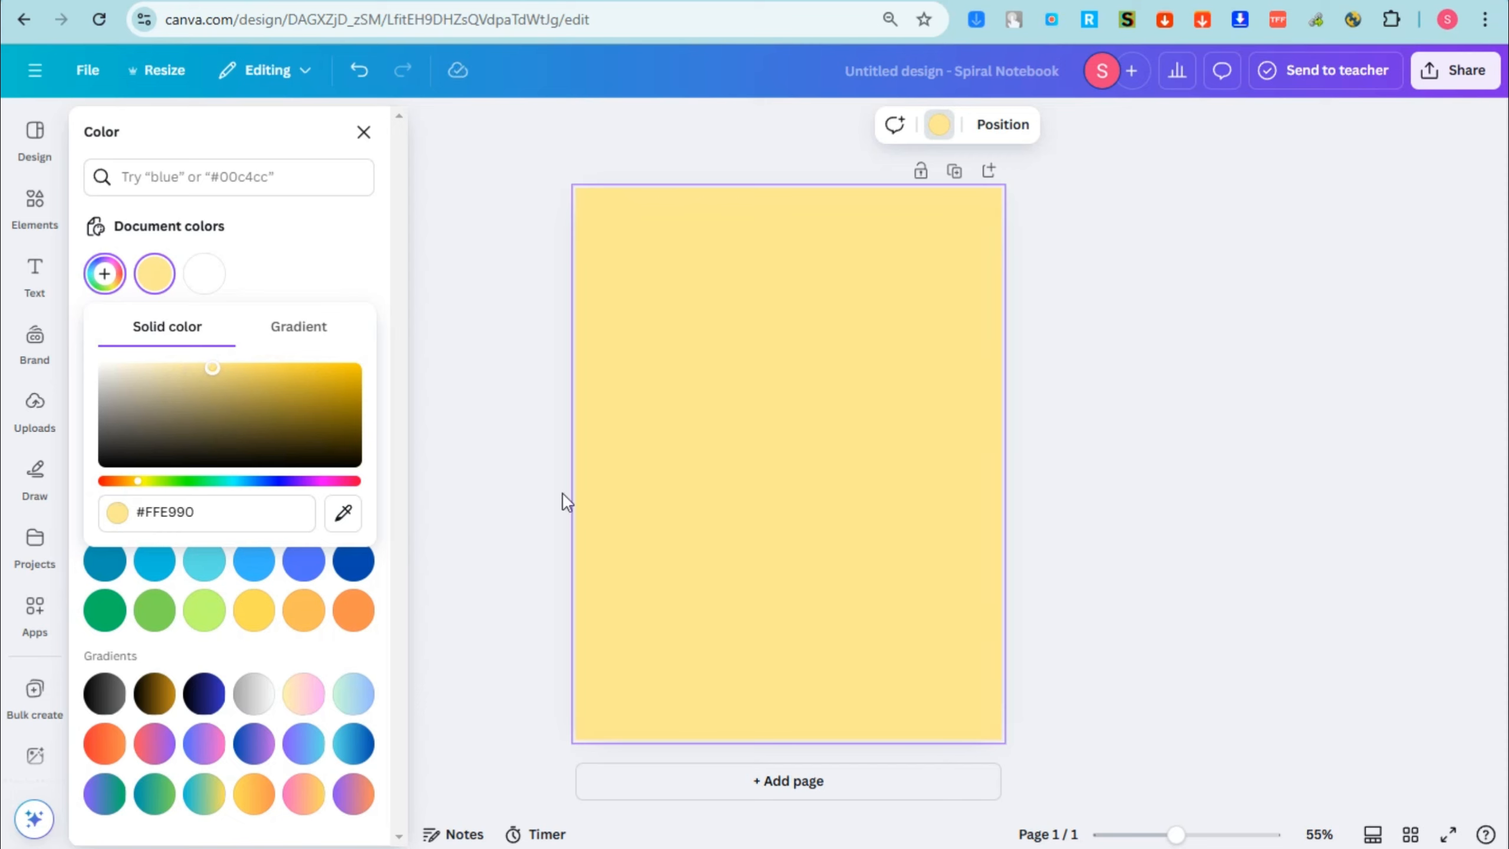
left_click(935, 381)
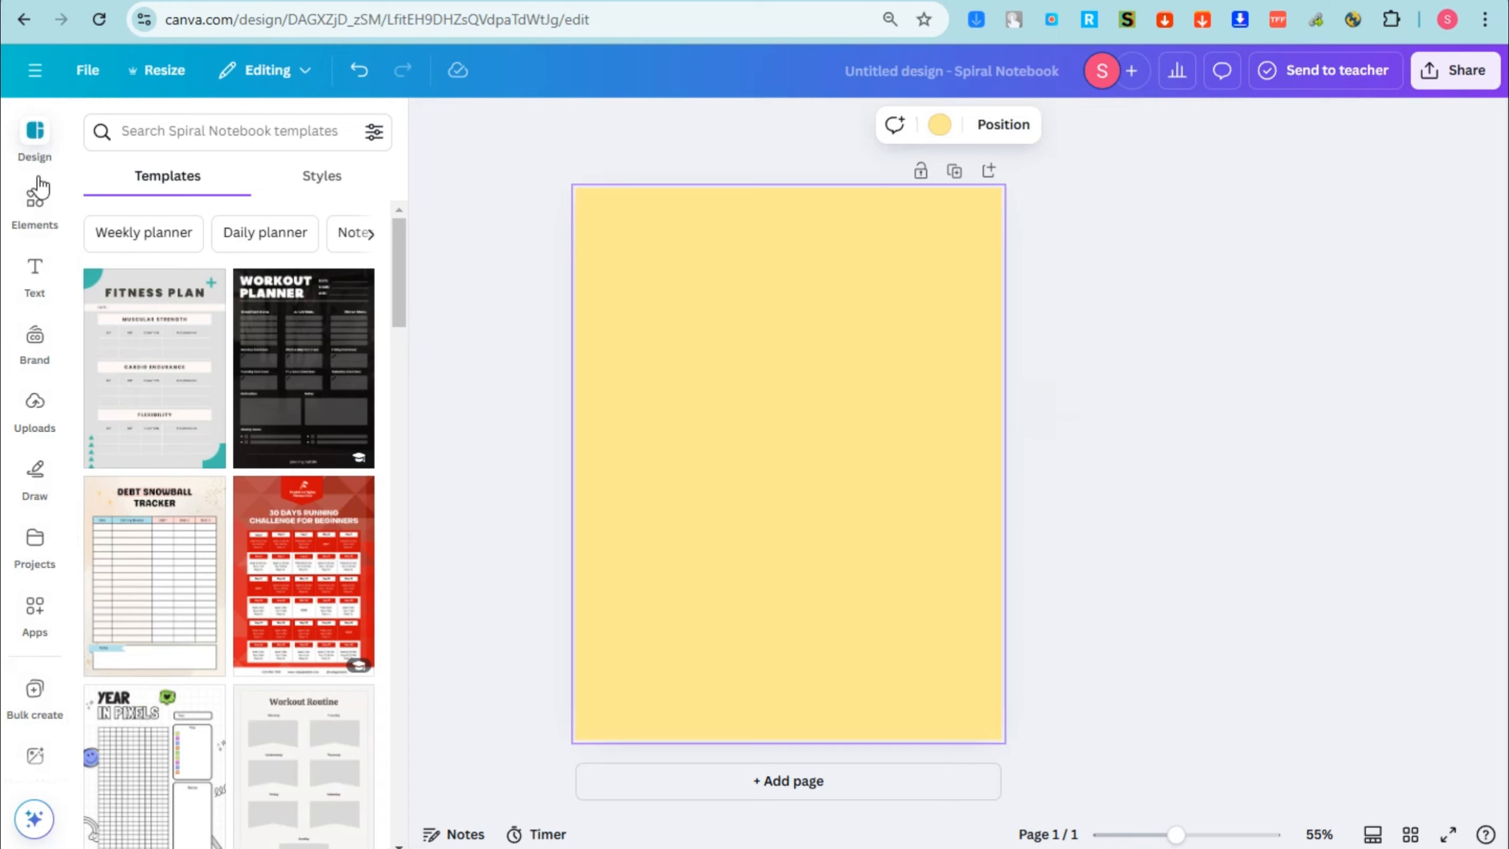
Step: Open the search of the elements library
left_click(36, 199)
left_click(204, 133)
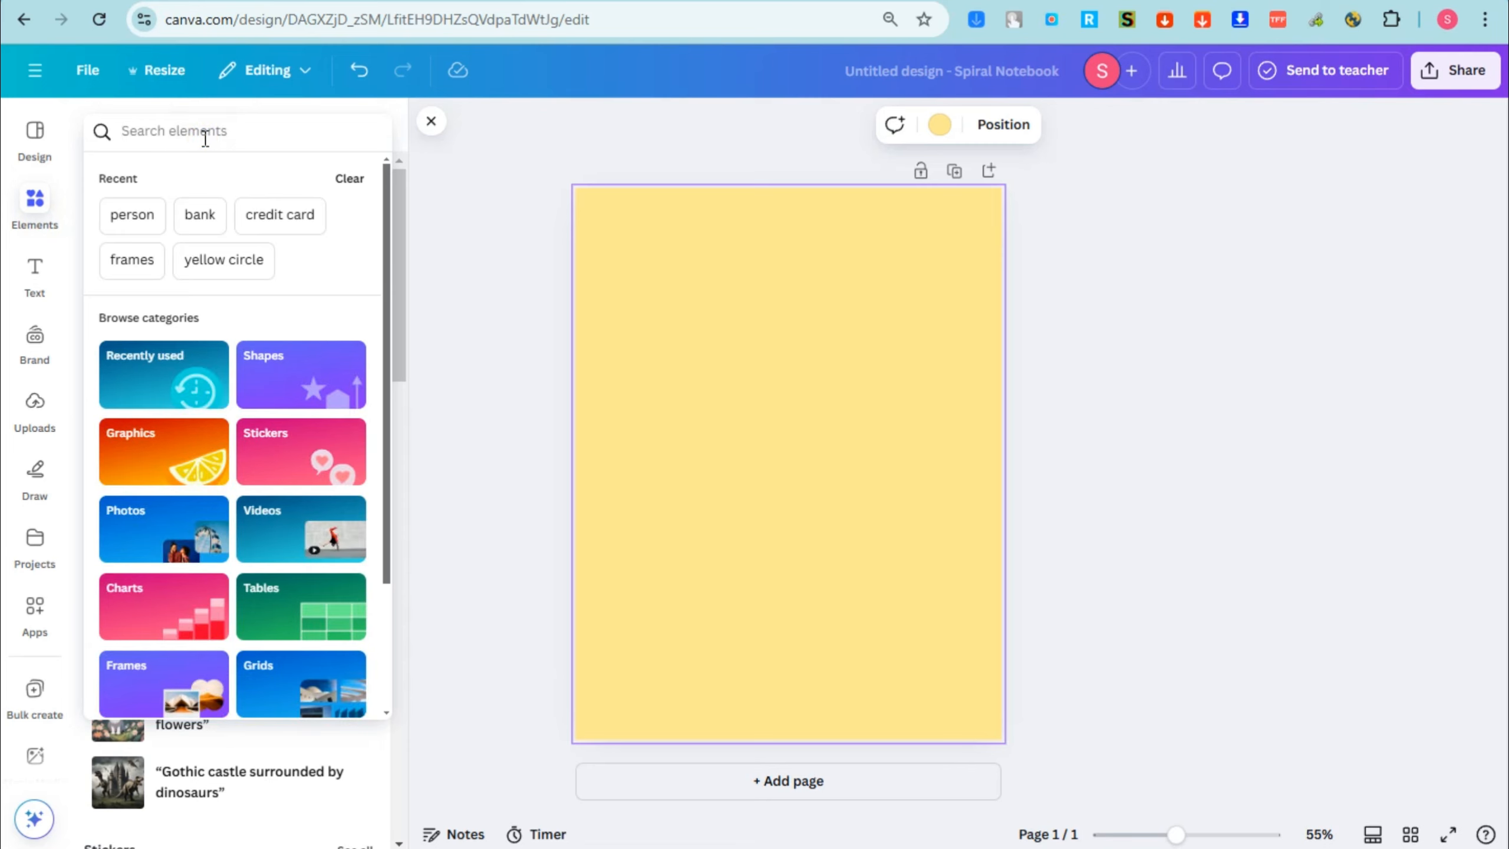
type("box")
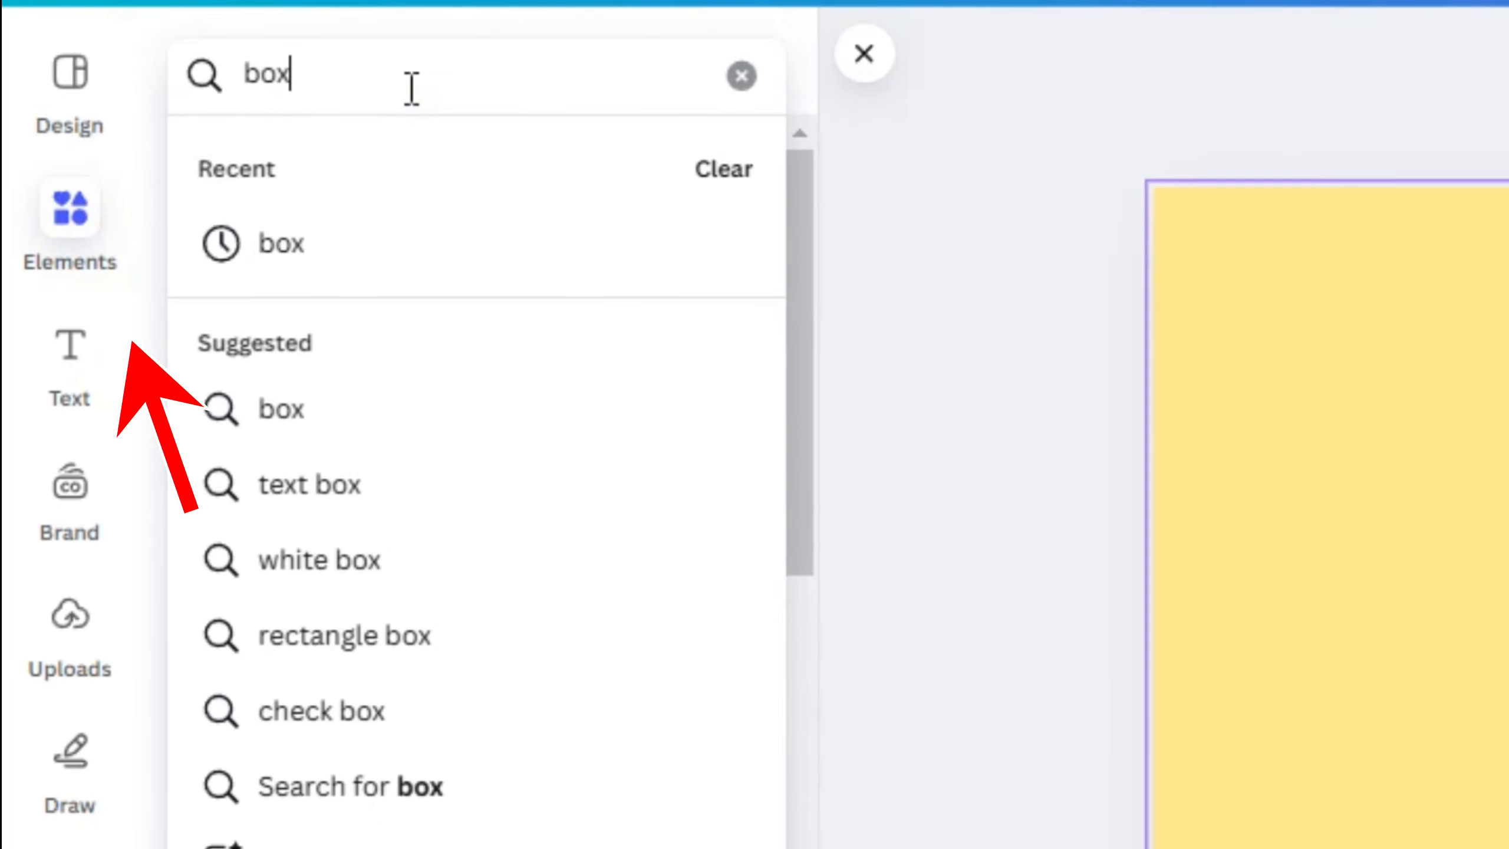
key("BackSpace")
key("BackSpace")
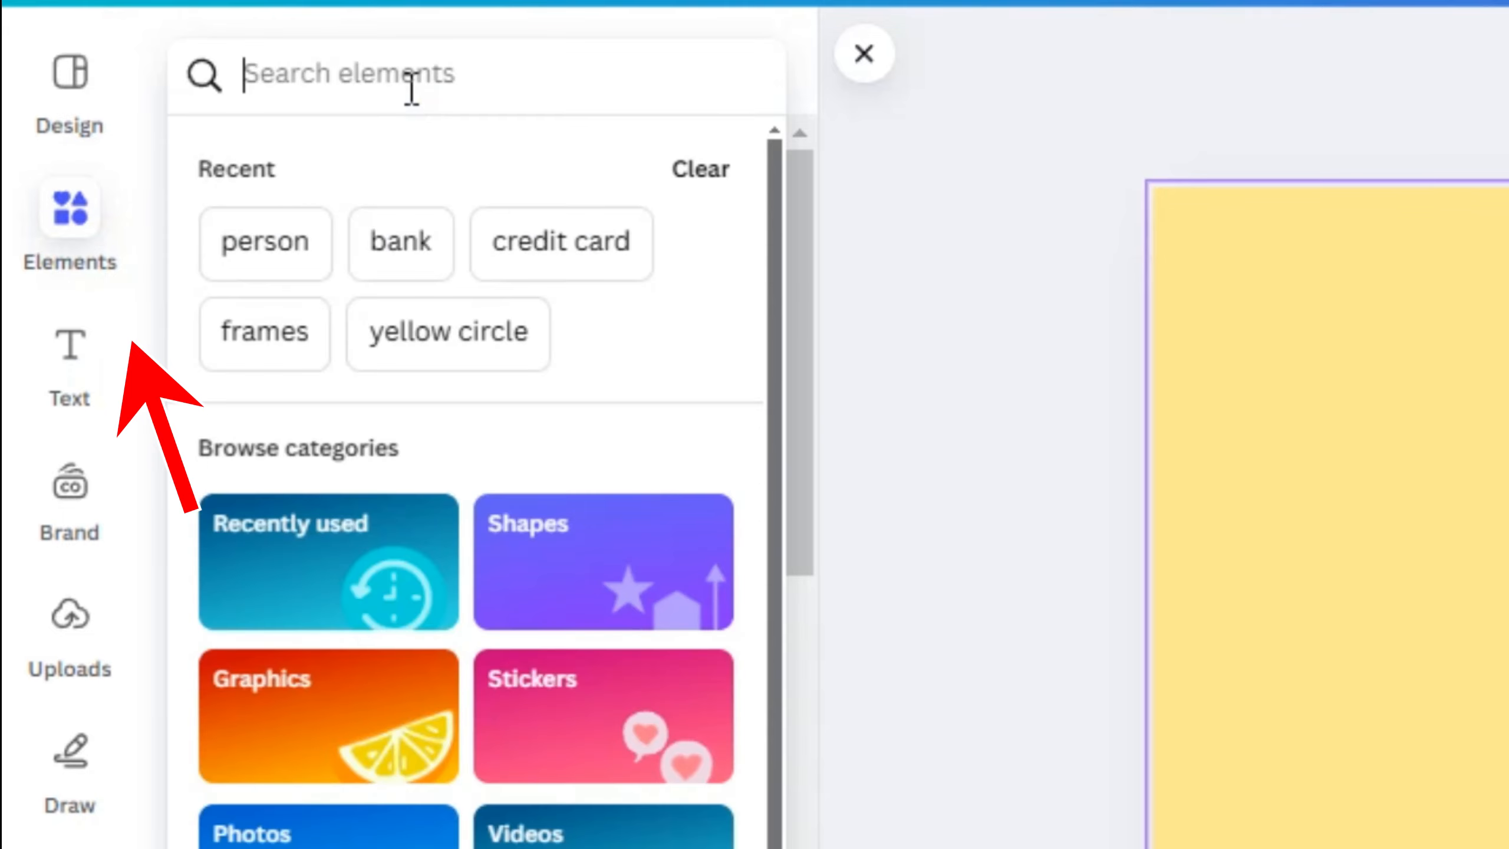
Step: Search the elements for "patterns" and limit the results to graphics
left_click(300, 80)
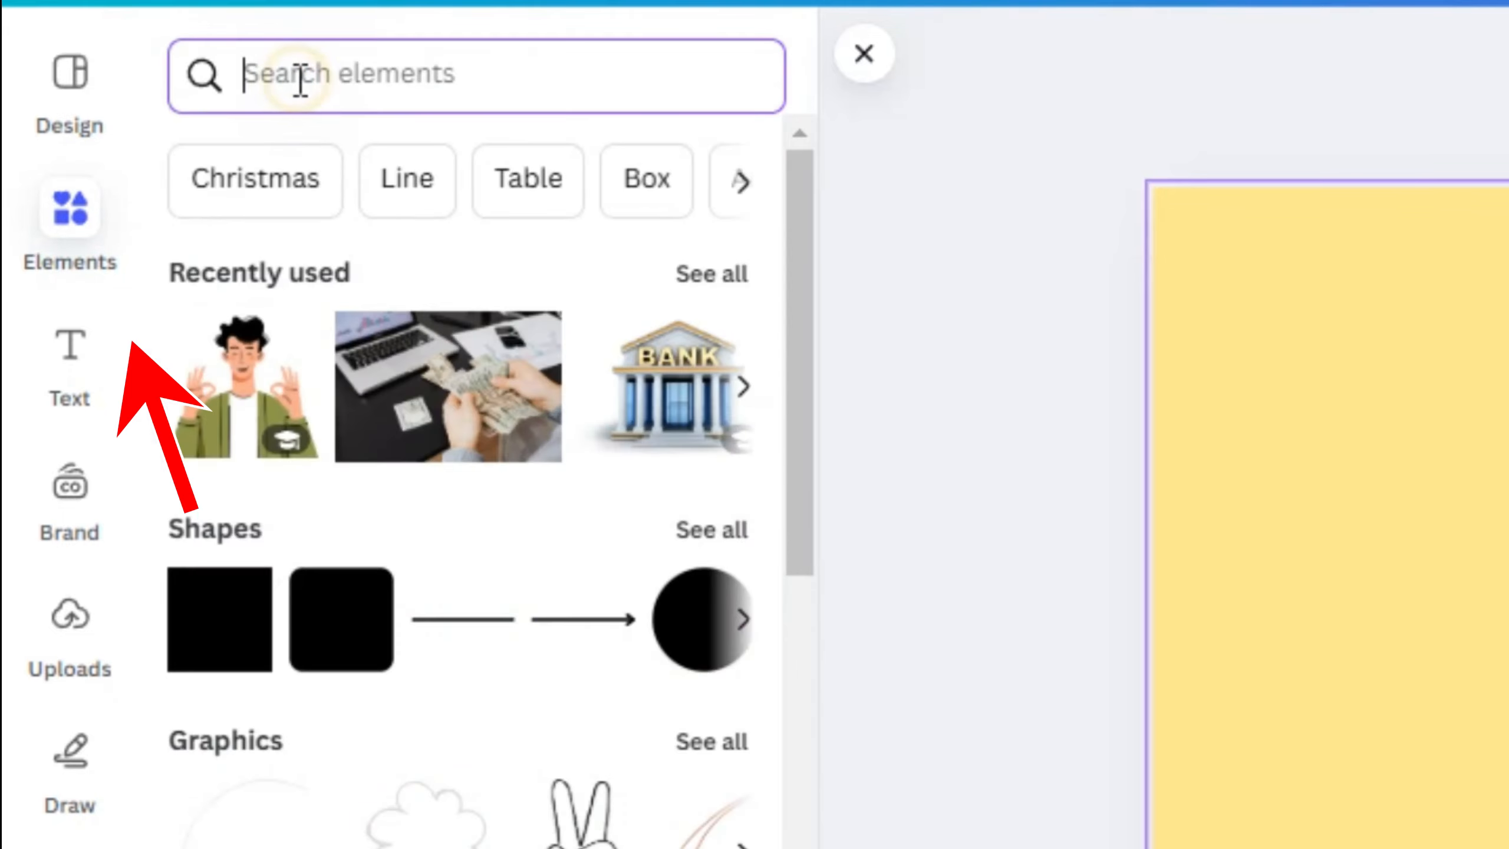
type("patterns")
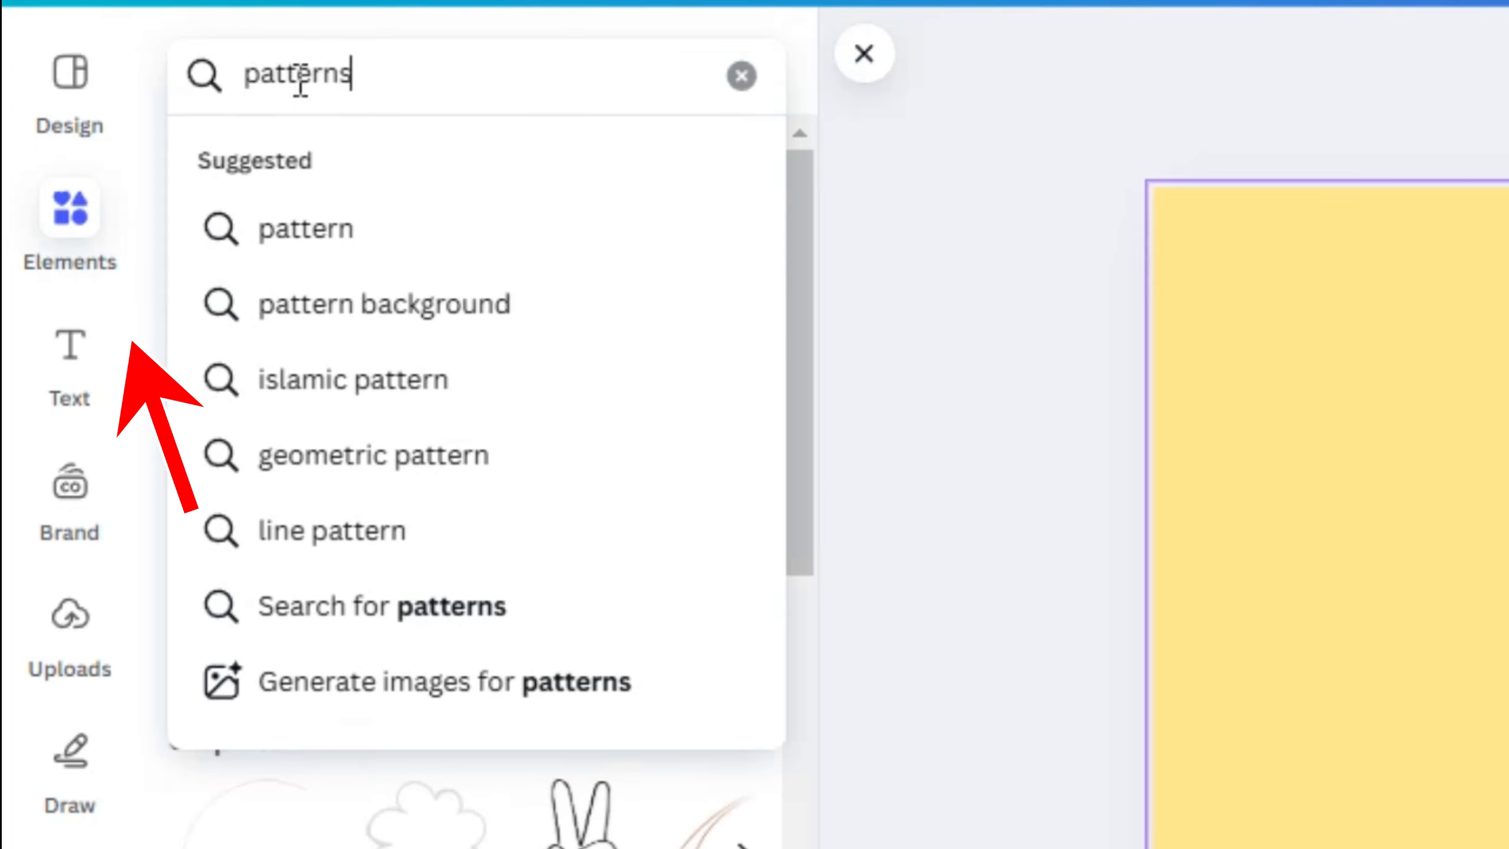
key("Return")
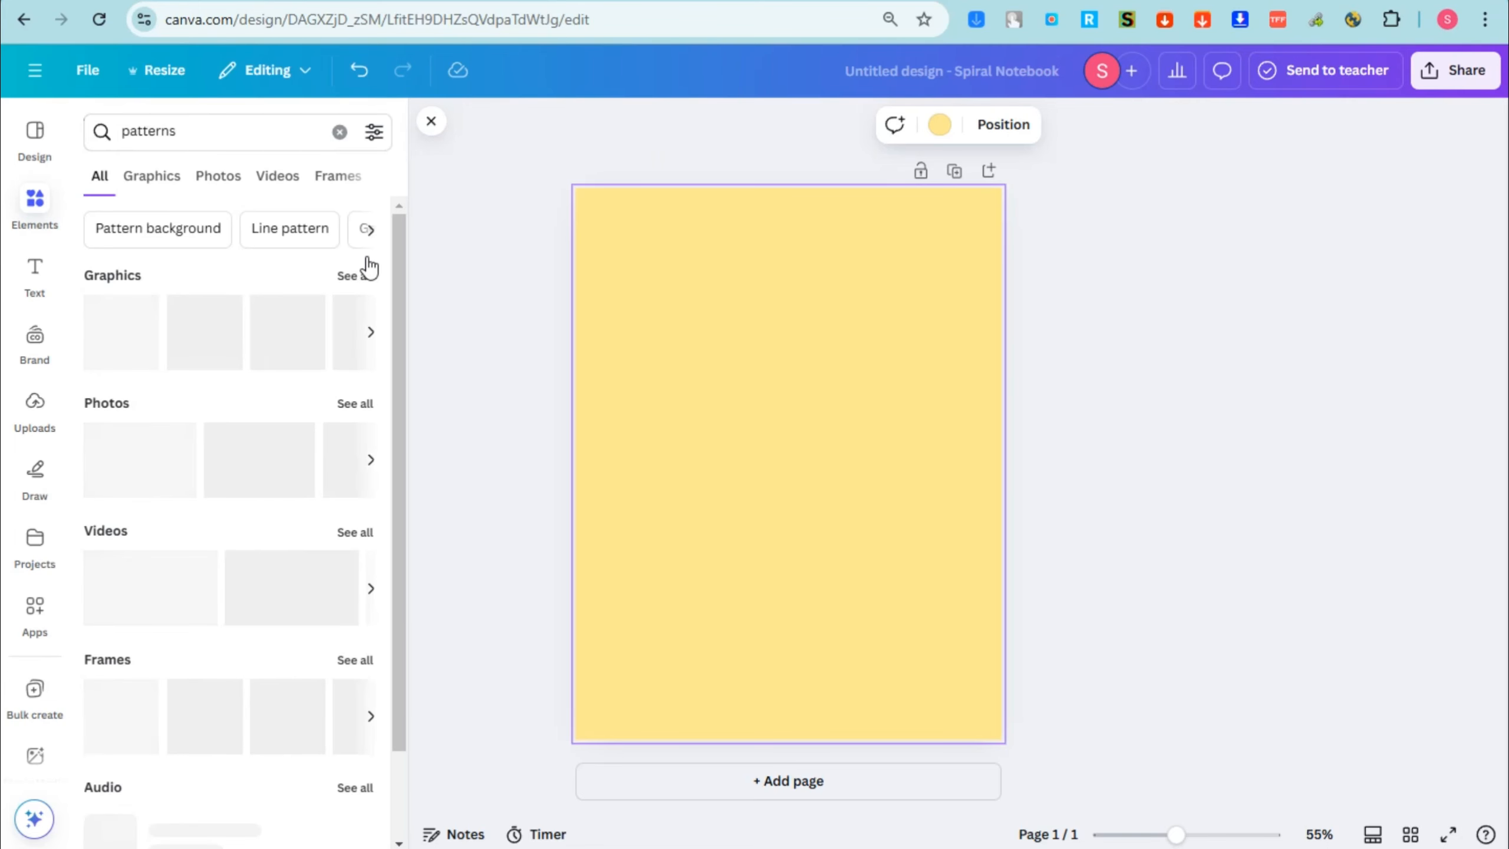
left_click(152, 175)
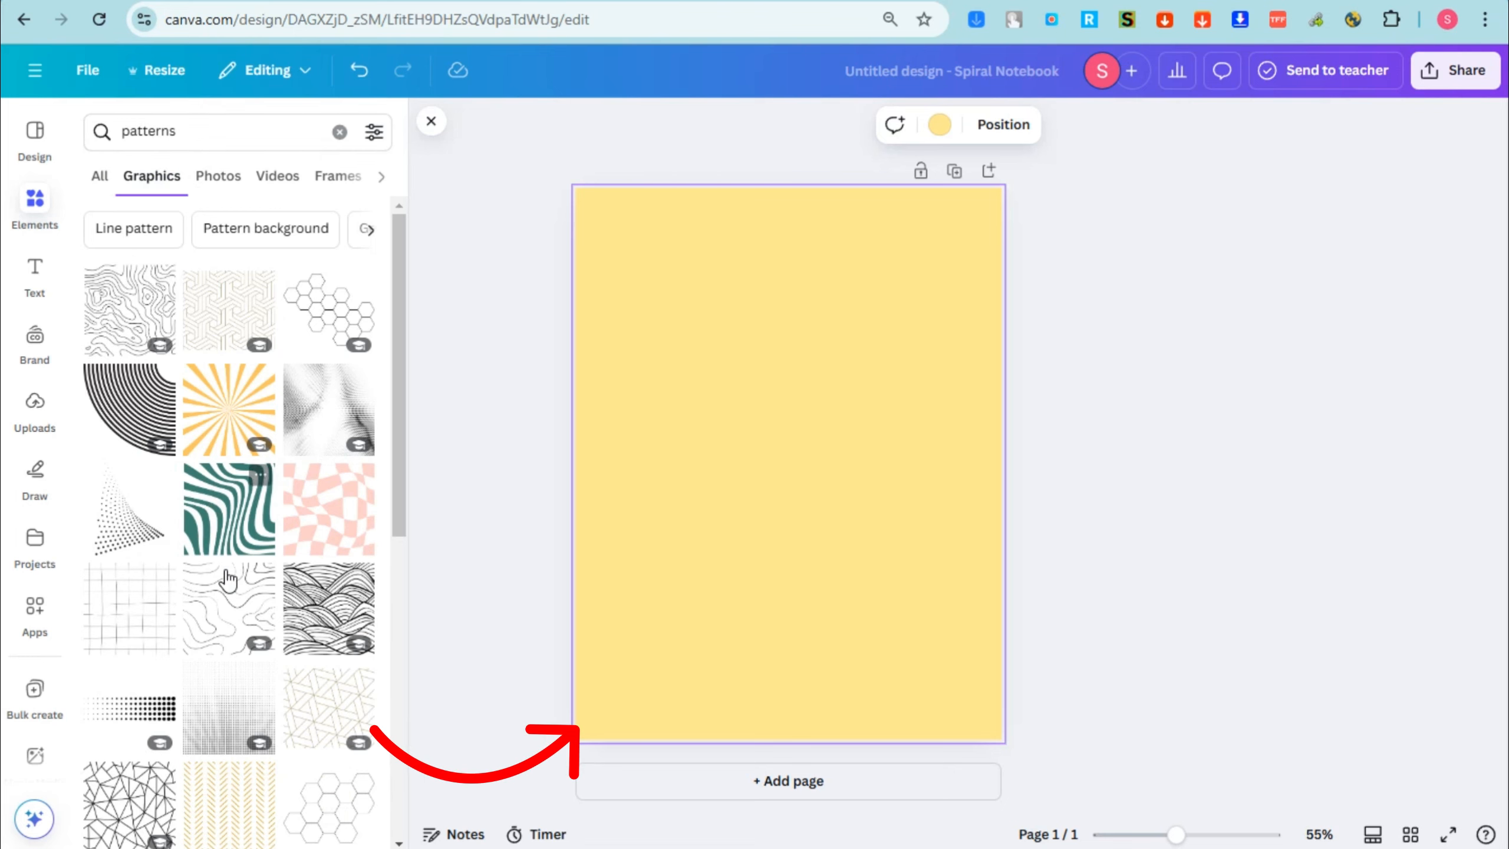
Step: Add four pattern graphics to the page: leafy branches, pink hearts, wavy contour lines and a blue-green zigzag
scroll(293, 522, "down", 15)
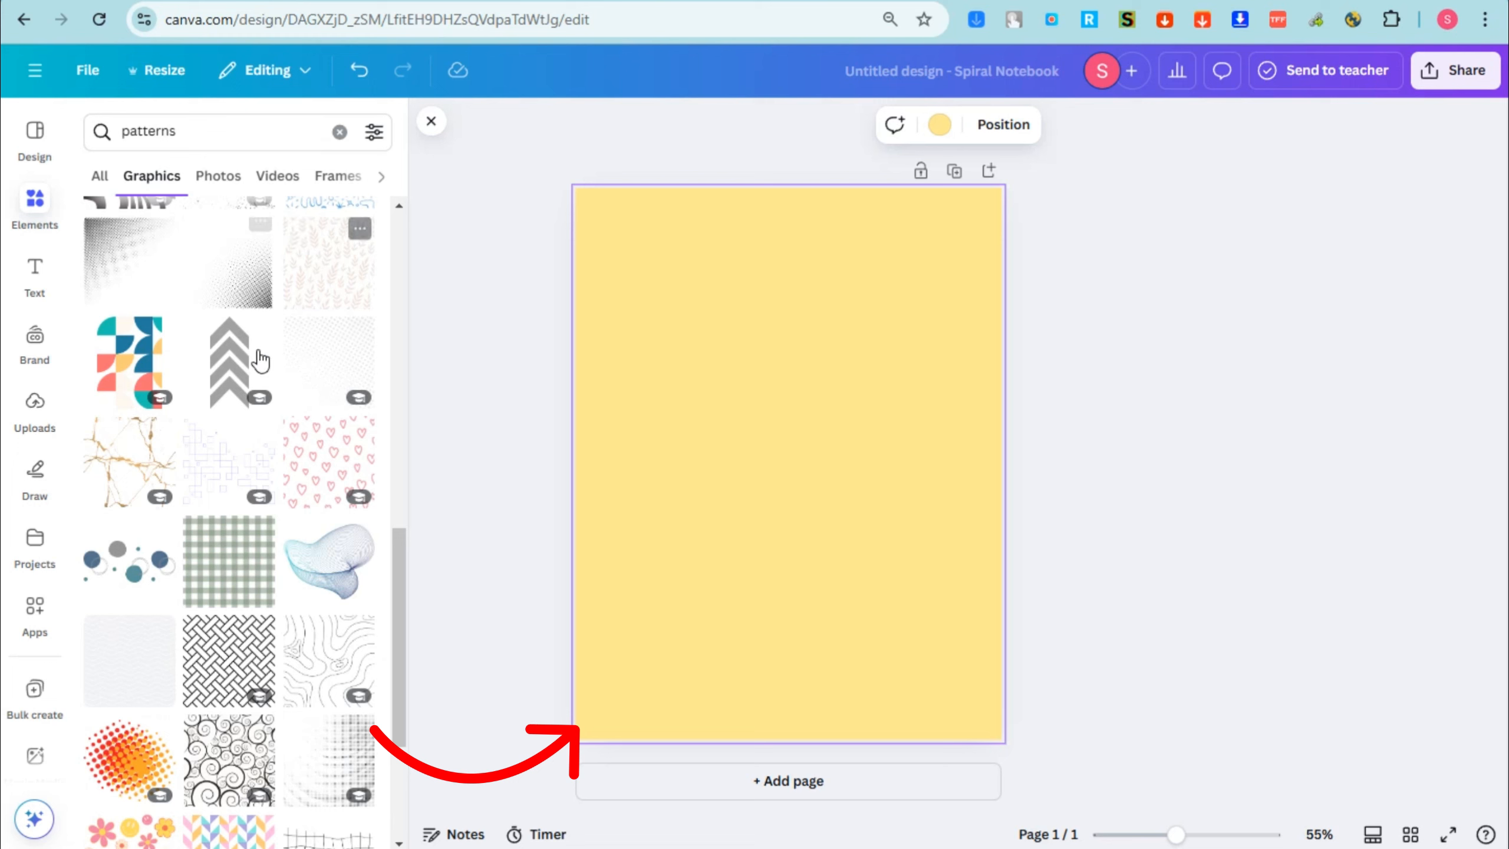
left_click(329, 279)
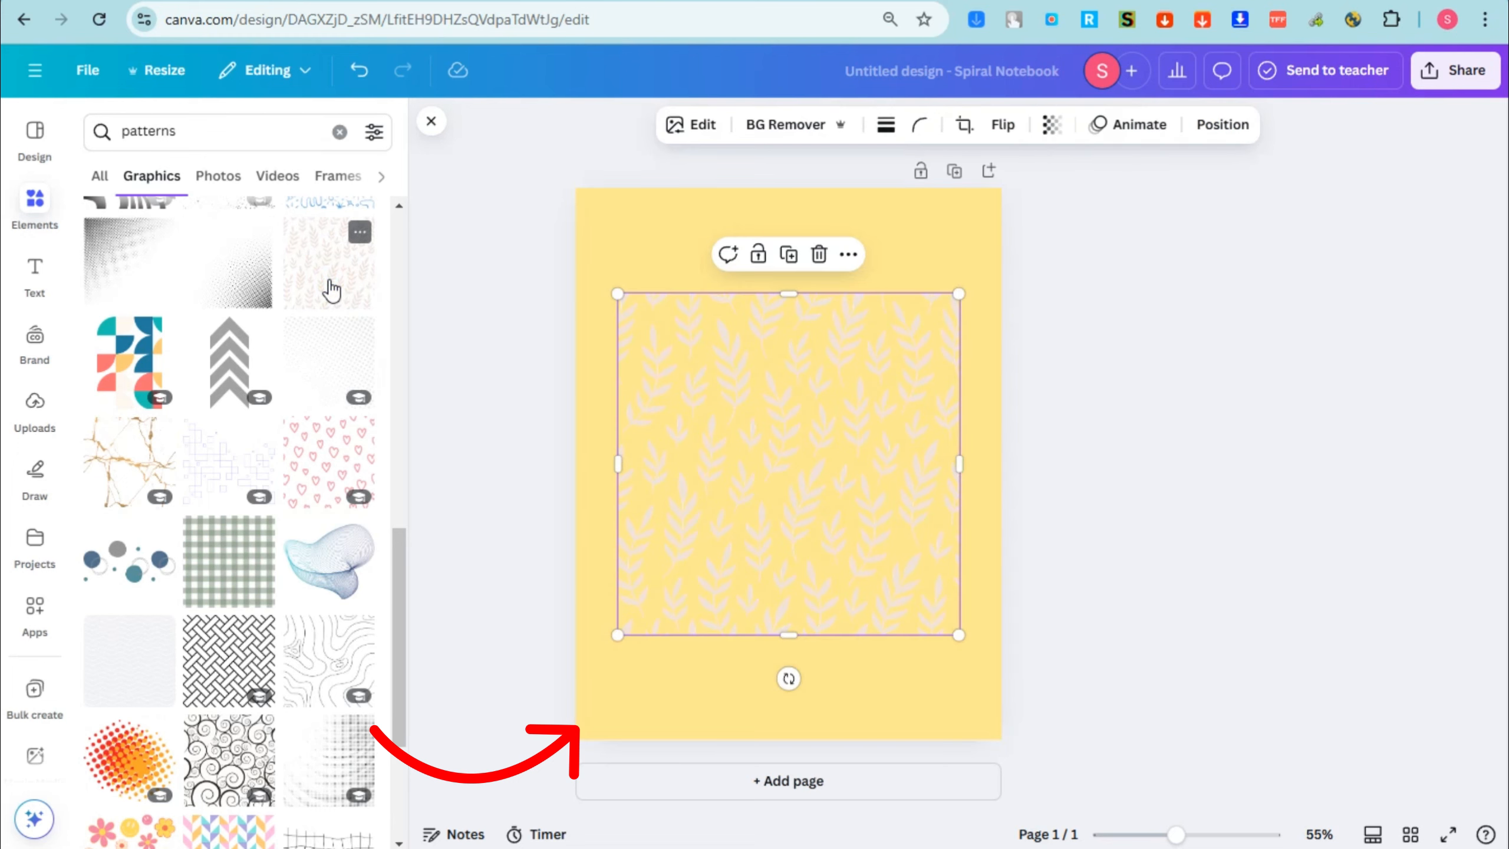
left_click(321, 654)
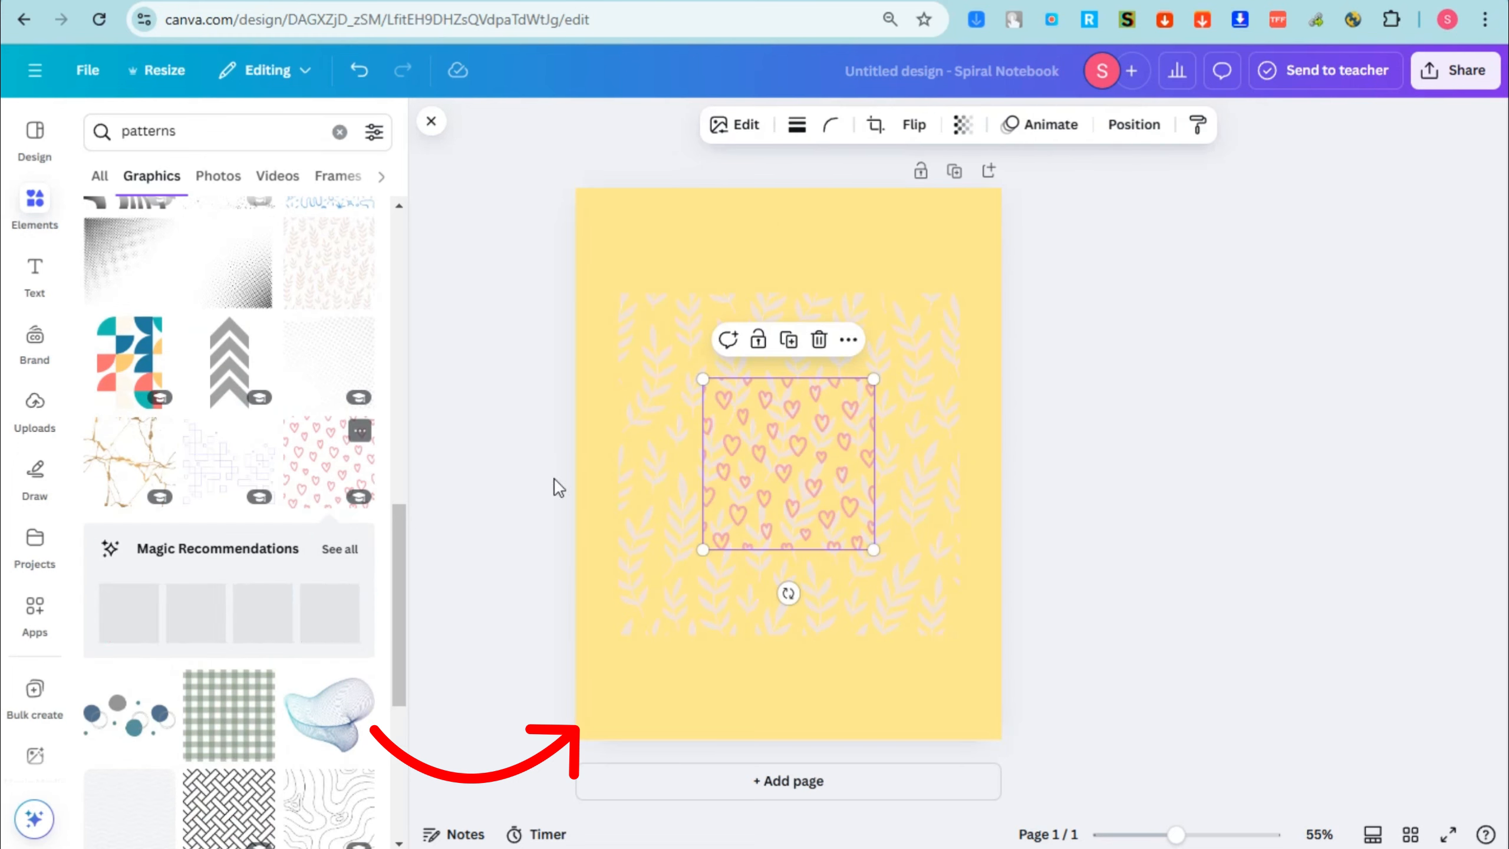
scroll(387, 570, "down", 3)
scroll(387, 570, "down", 3)
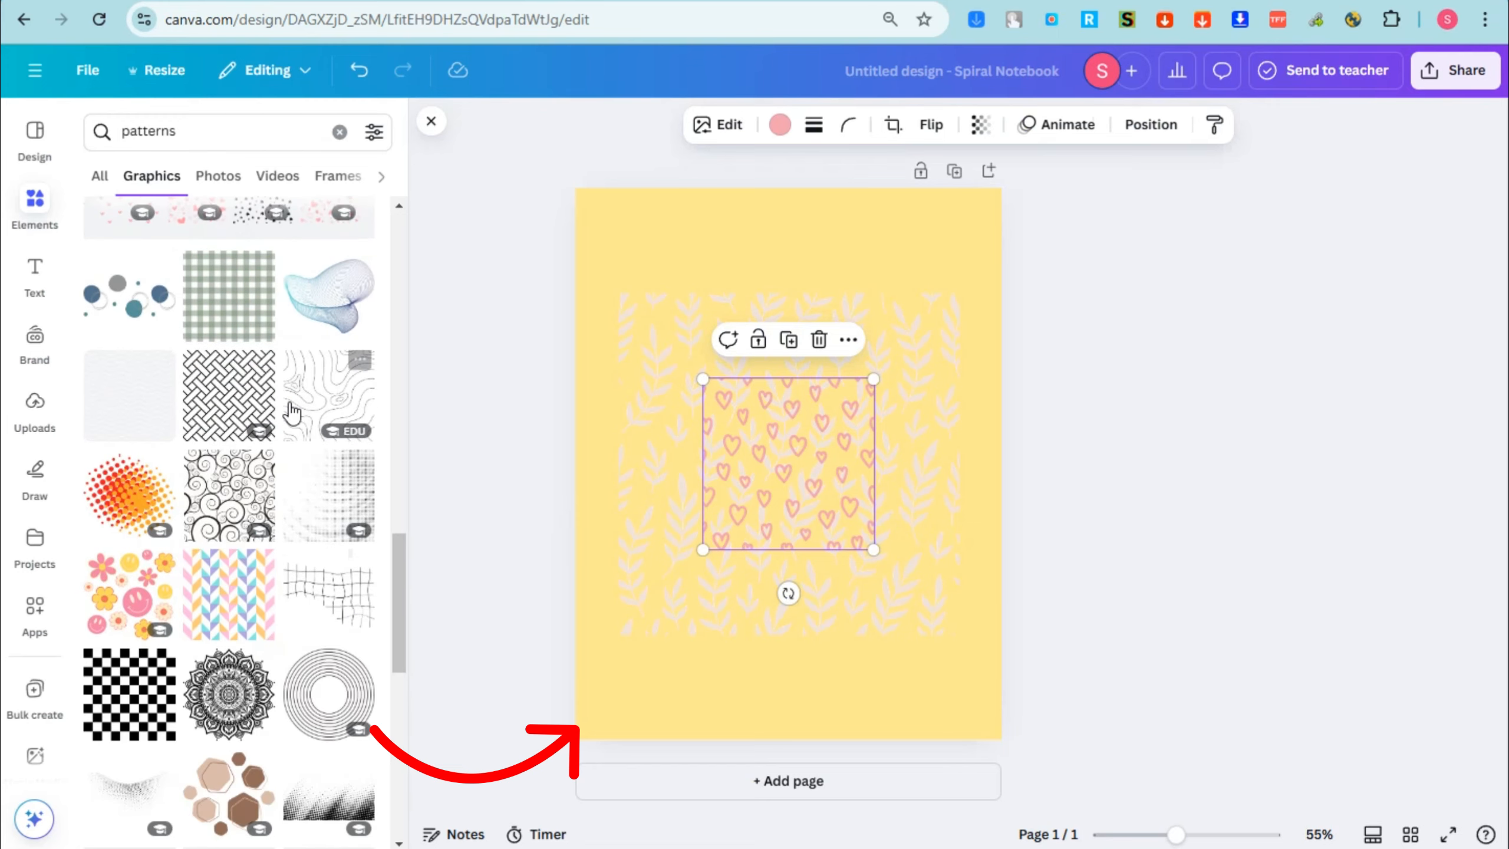
left_click(337, 390)
scroll(357, 562, "down", 3)
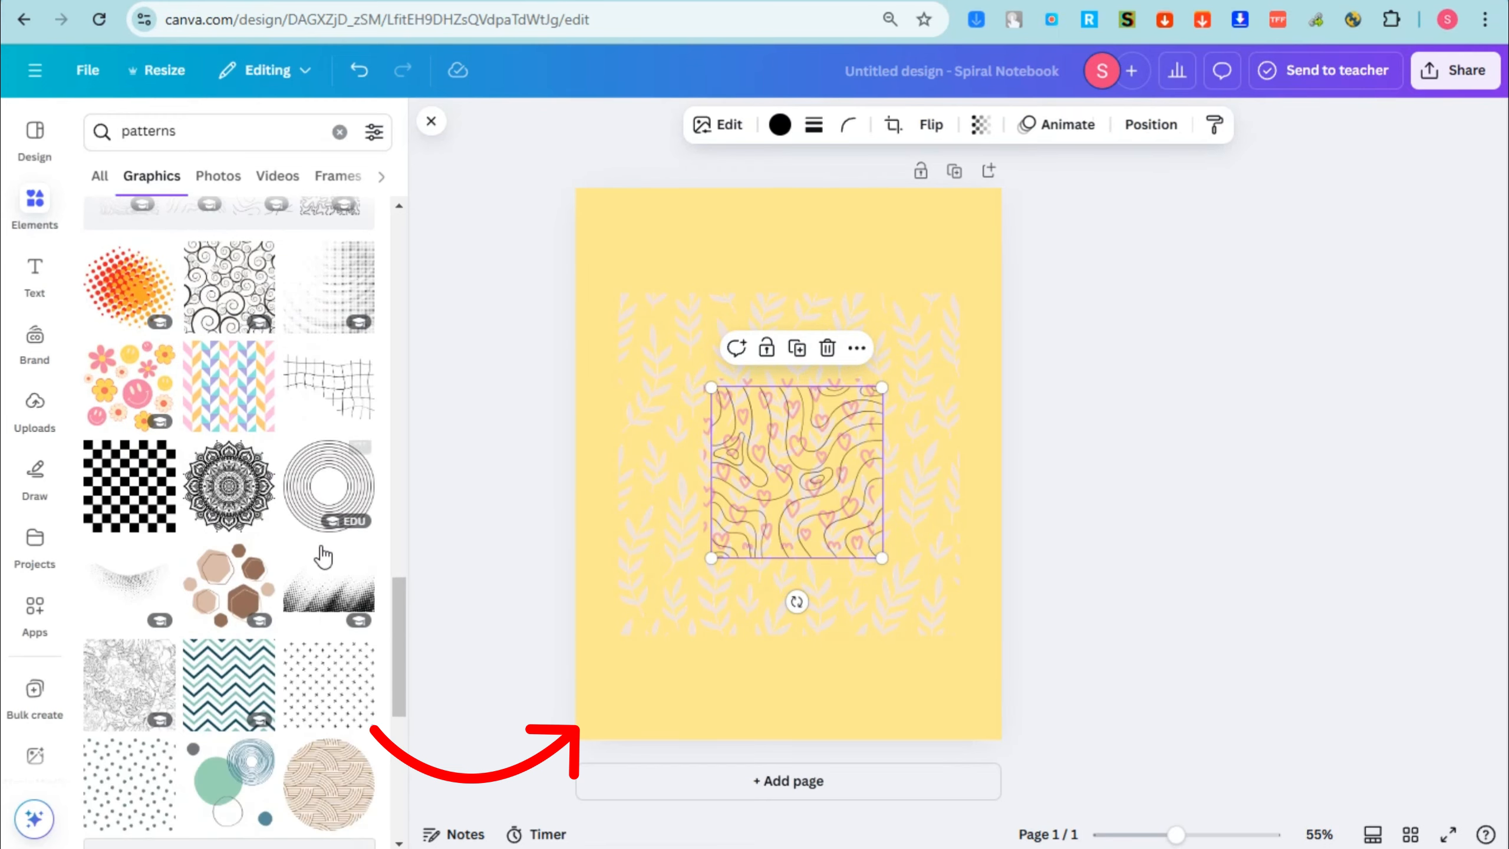
left_click(246, 675)
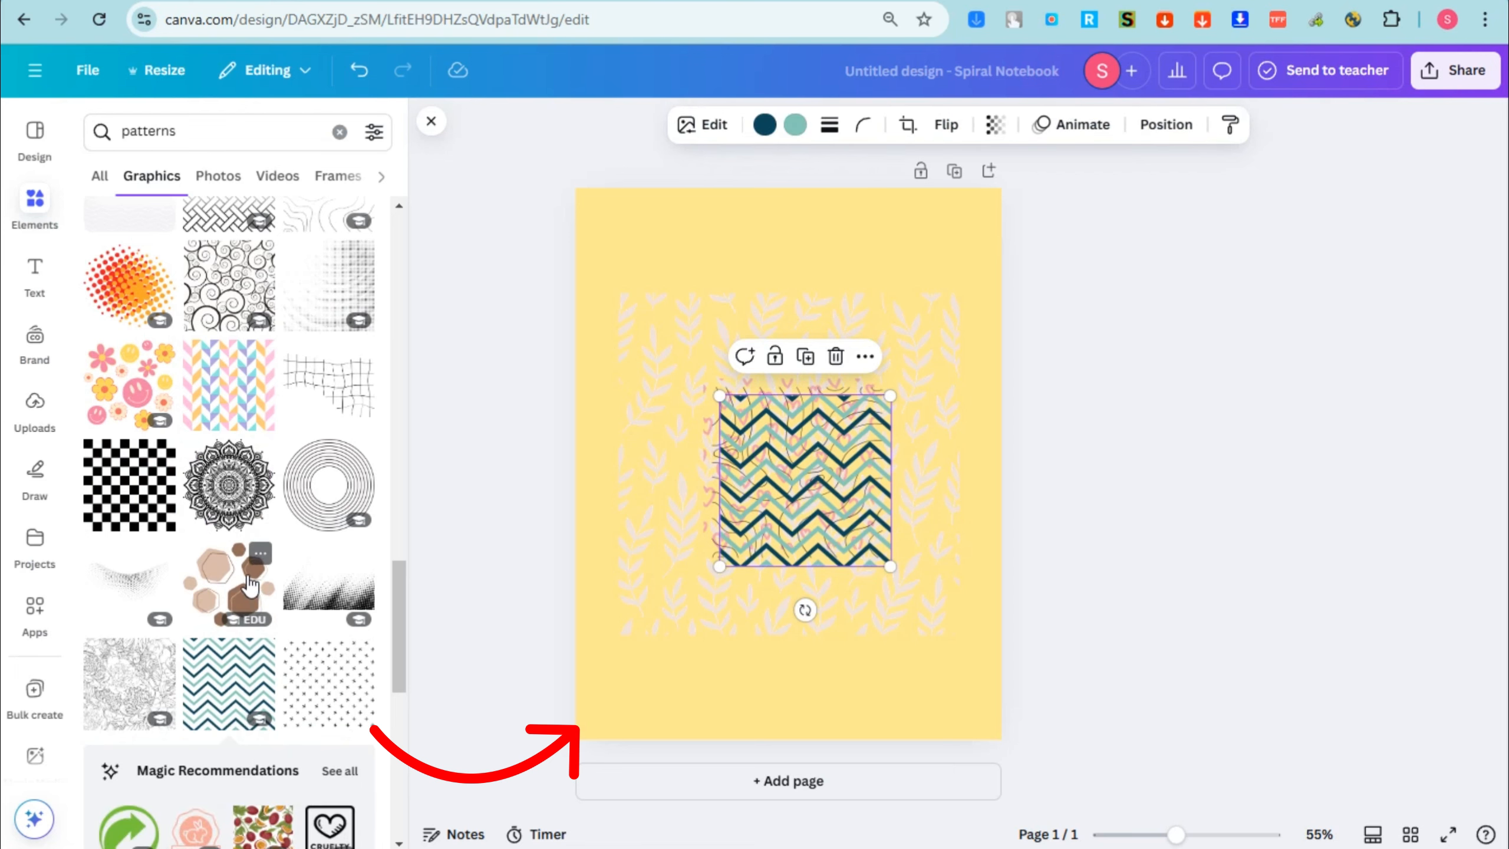
Step: Add two more graphics to the page: the brown hexagons and the recommended beige abstract shapes
left_click(240, 588)
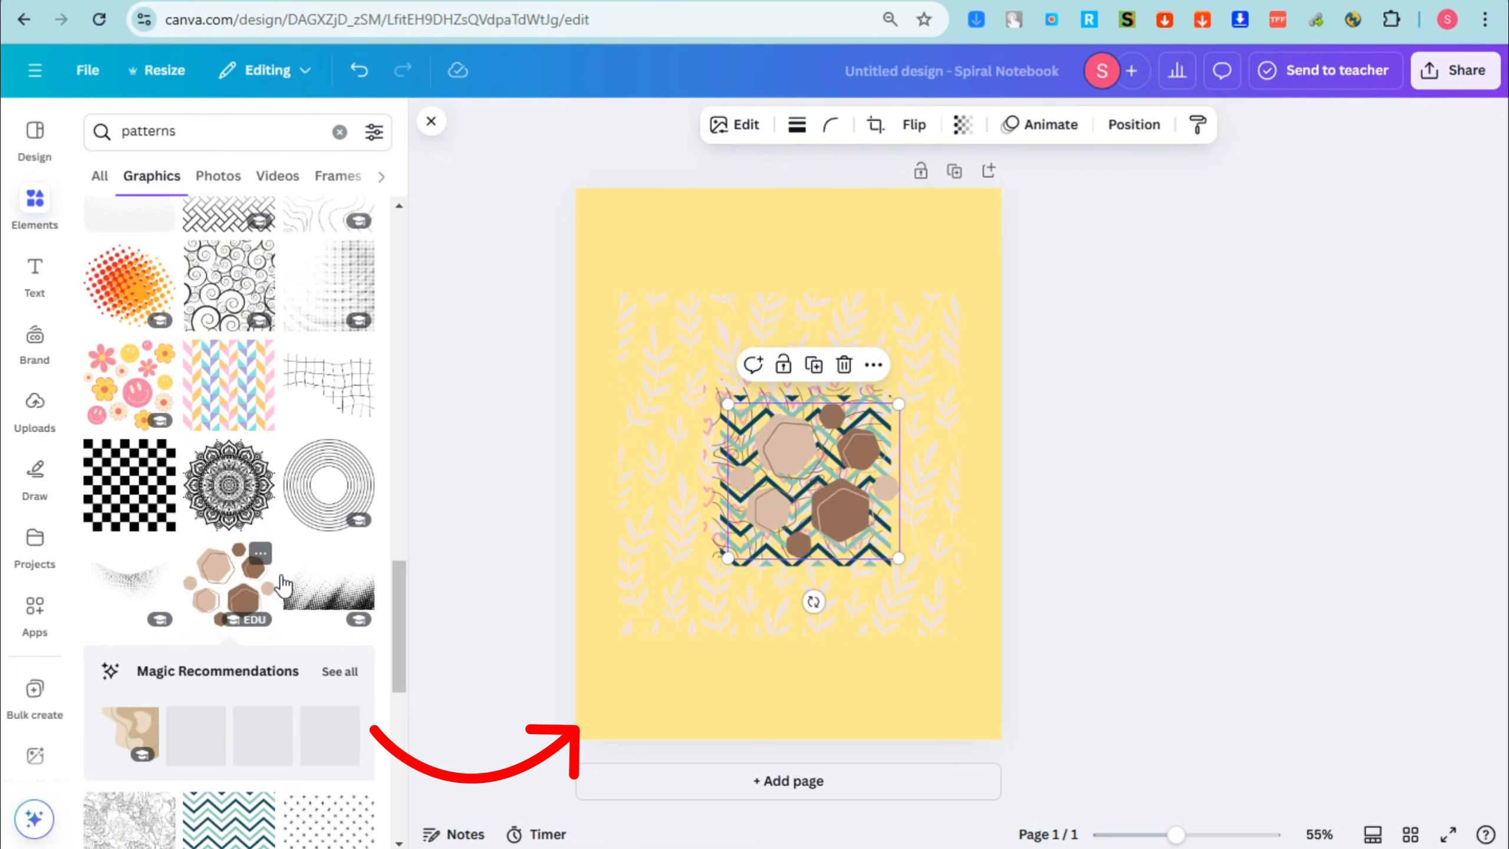
scroll(170, 684, "down", 3)
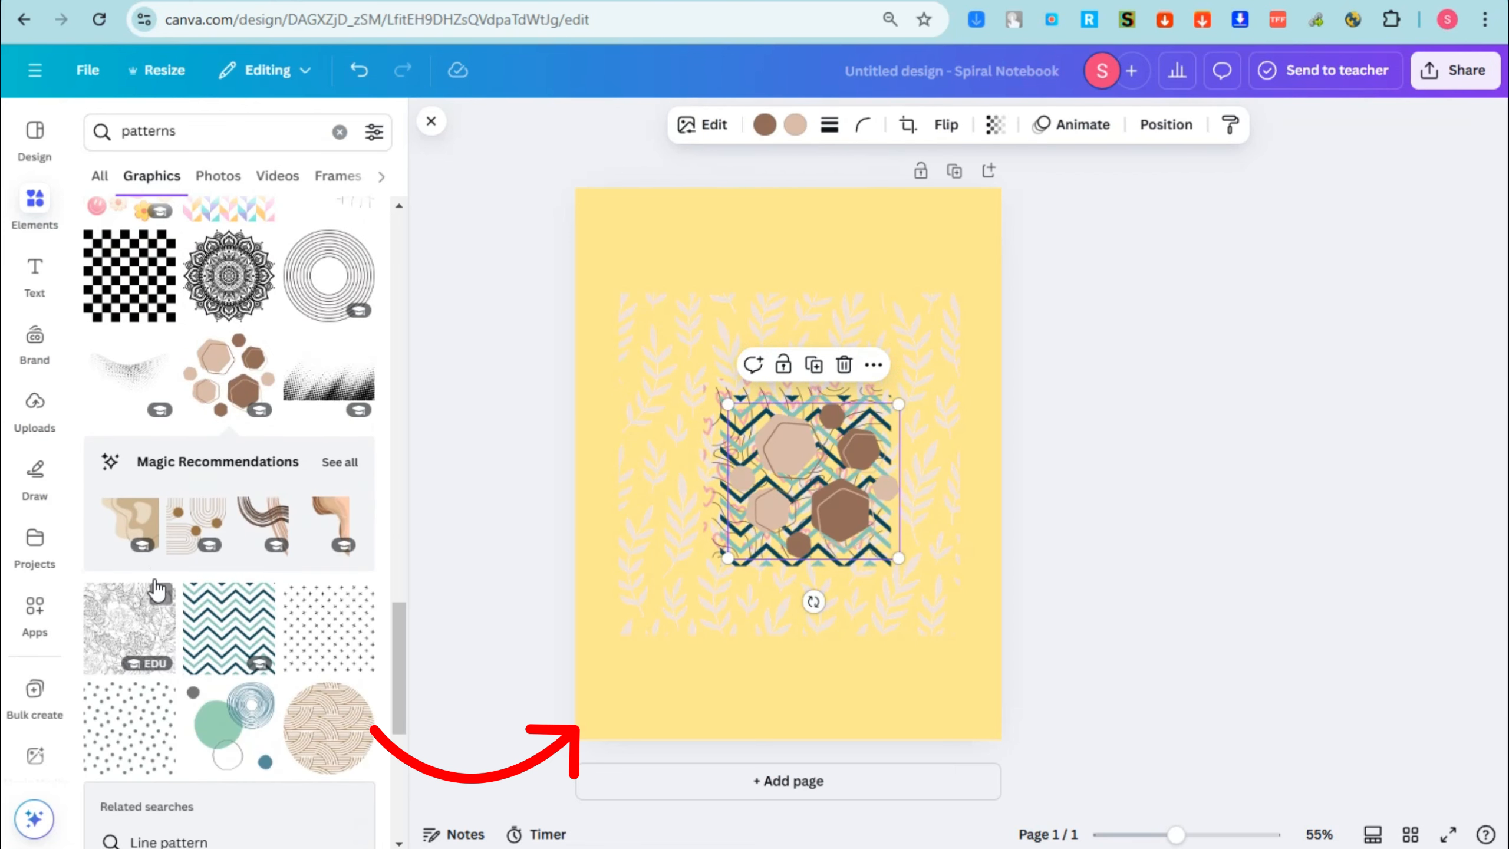
left_click(117, 538)
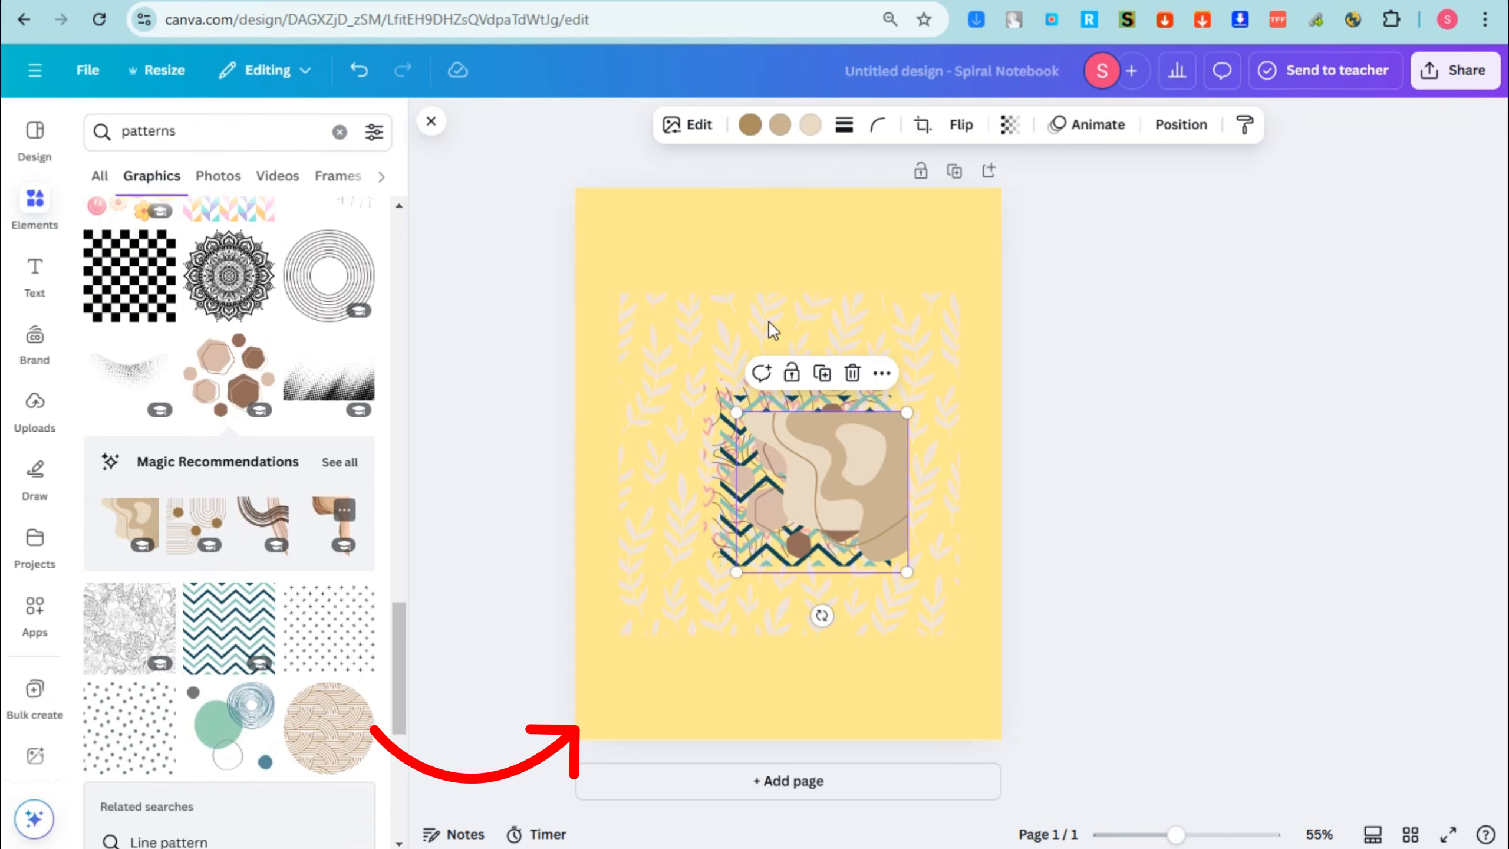
Step: Delete all the pattern graphics from the page, keeping only the yellow background
key("ctrl+a")
key("Delete")
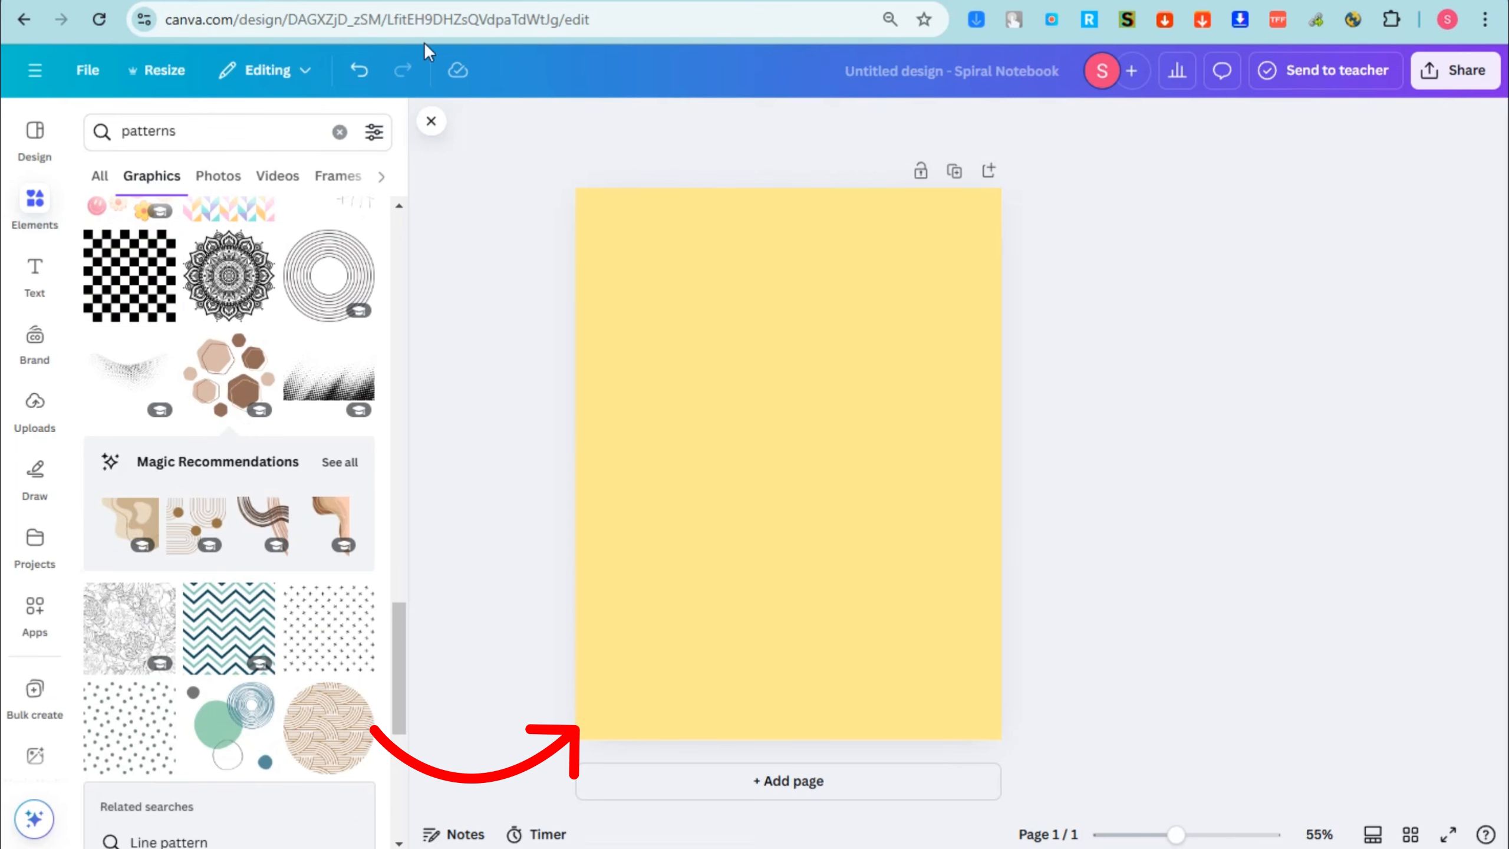
Step: Search the graphics for "lines" and add the square pink curving-line pattern to the page
left_click(236, 130)
type("lines")
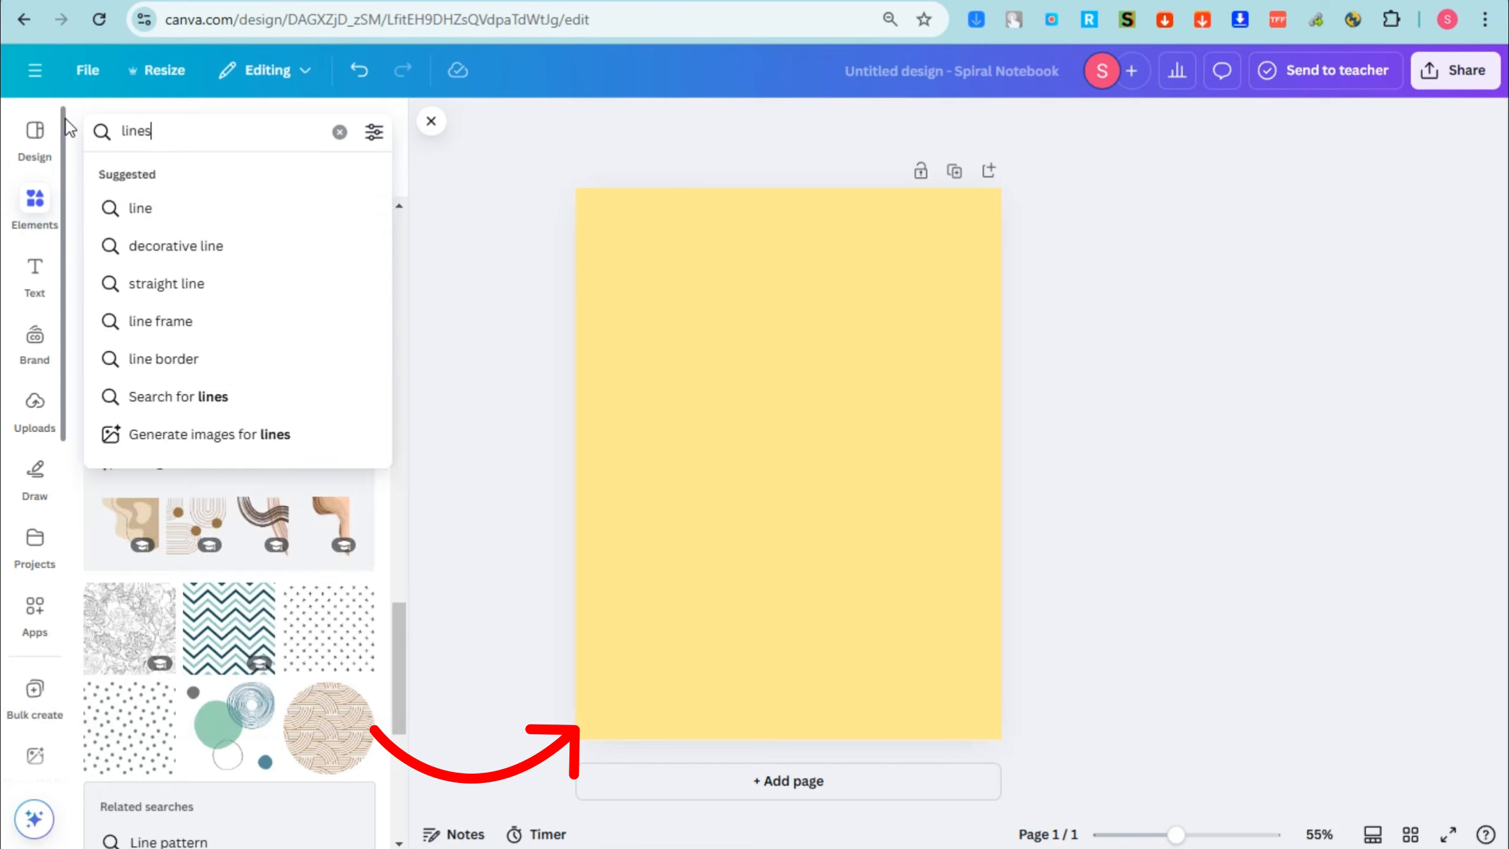
key("Return")
scroll(262, 592, "down", 5)
scroll(261, 592, "down", 10)
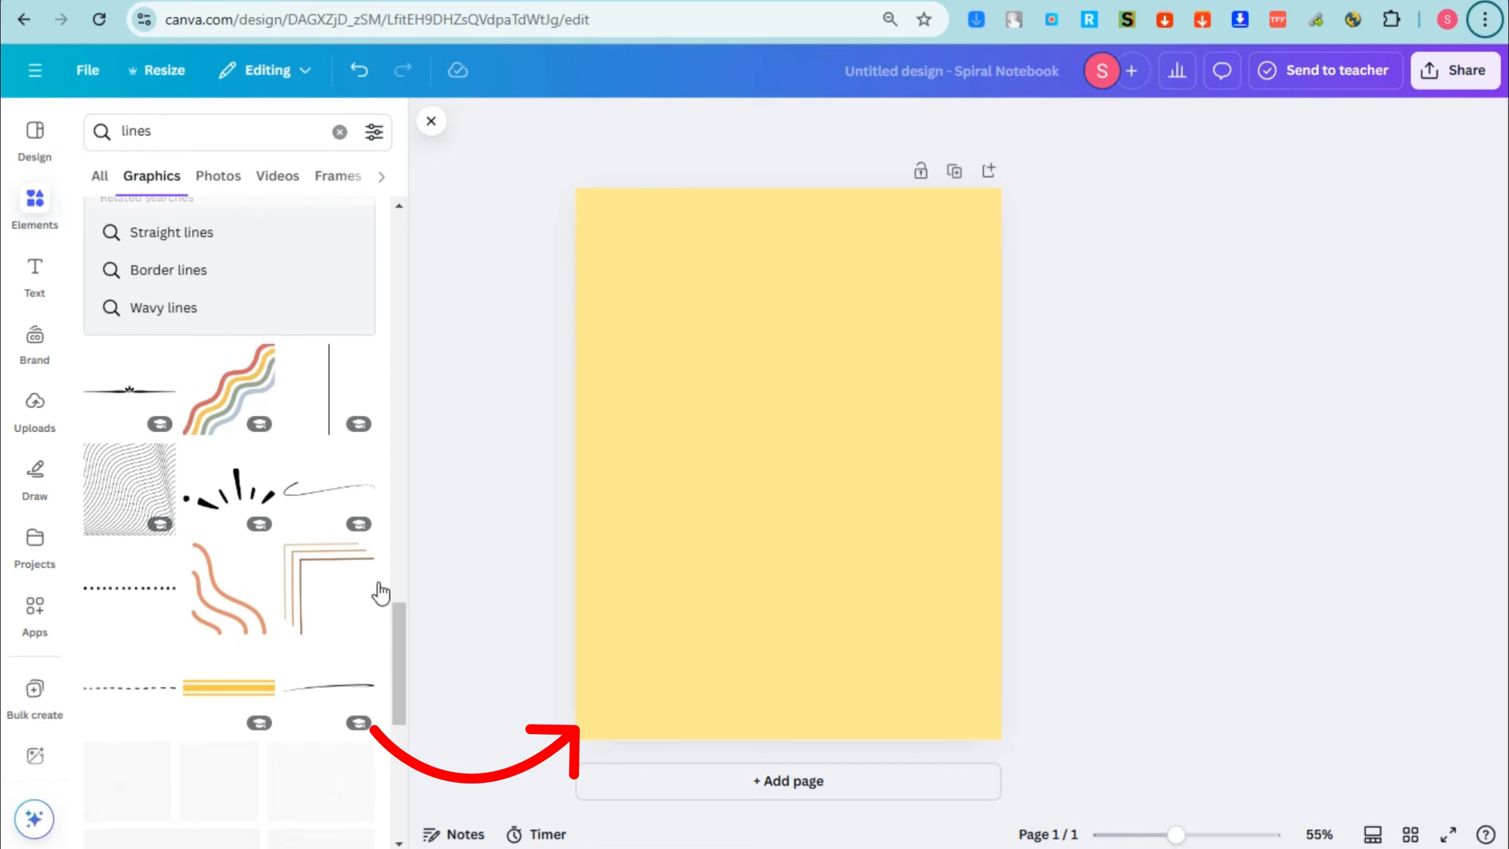
scroll(226, 623, "down", 10)
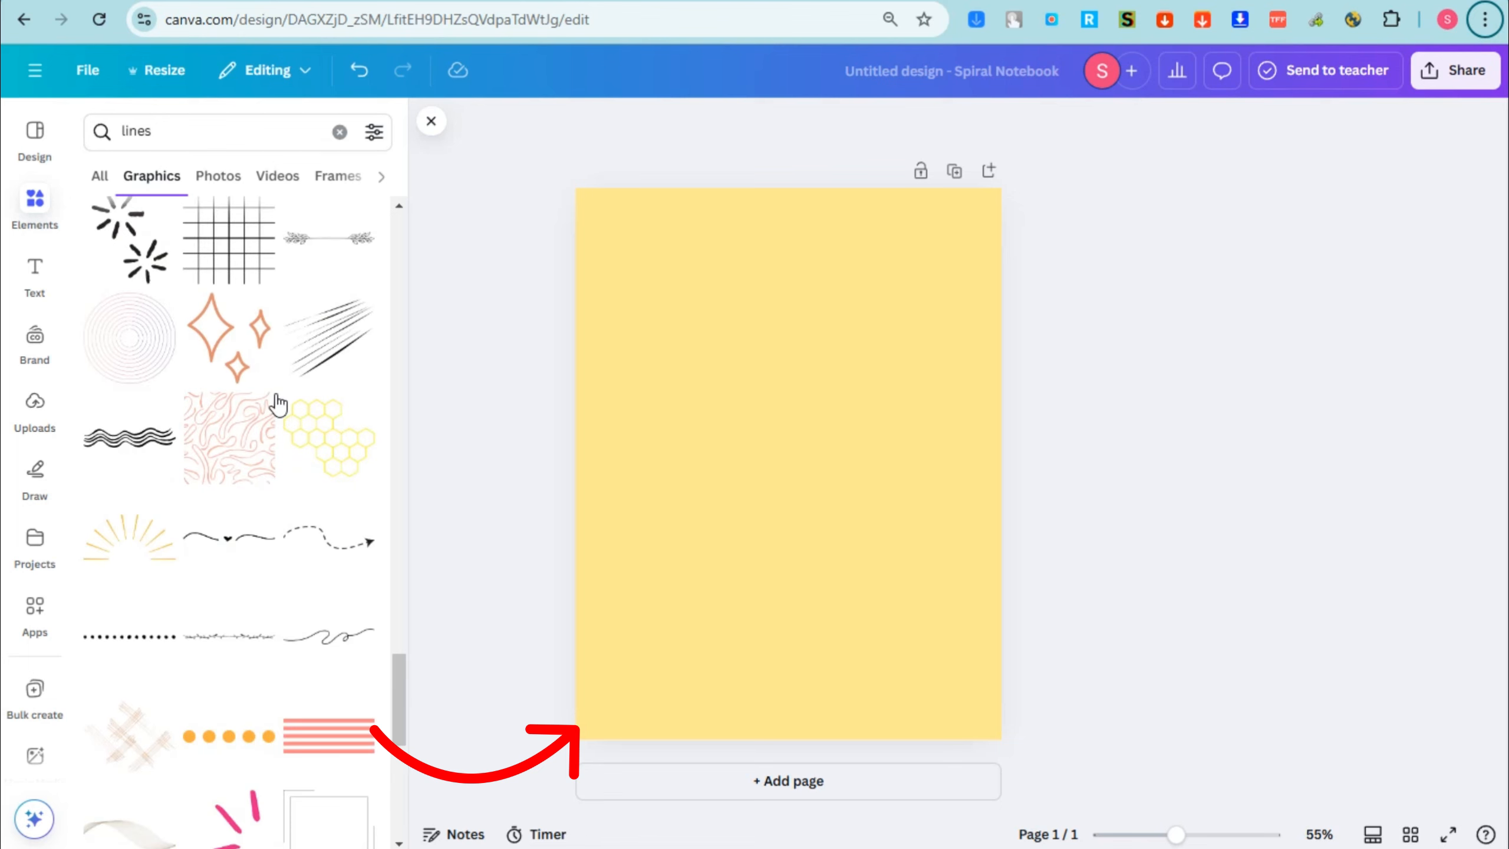
left_click(262, 426)
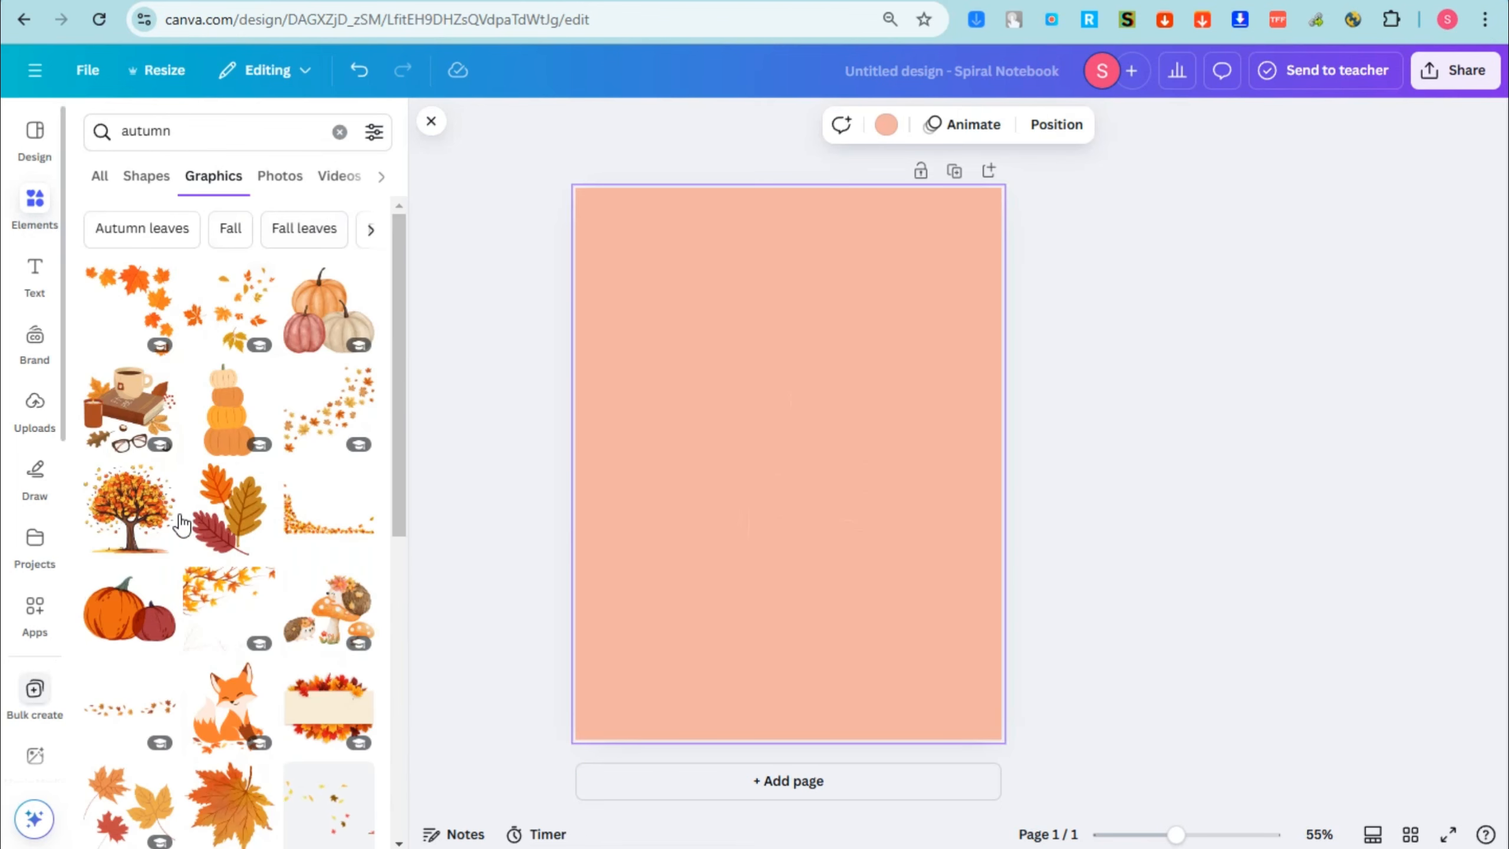
Step: Add the graphic of three pumpkins, scale it down and place it in the page's lower-left corner
left_click(328, 309)
left_click_drag(956, 305, 721, 521)
left_click_drag(653, 588, 611, 703)
Step: Add the recommended strip of scattered autumn leaves and duplicate it into a border along the page's upper edge
left_click(263, 461)
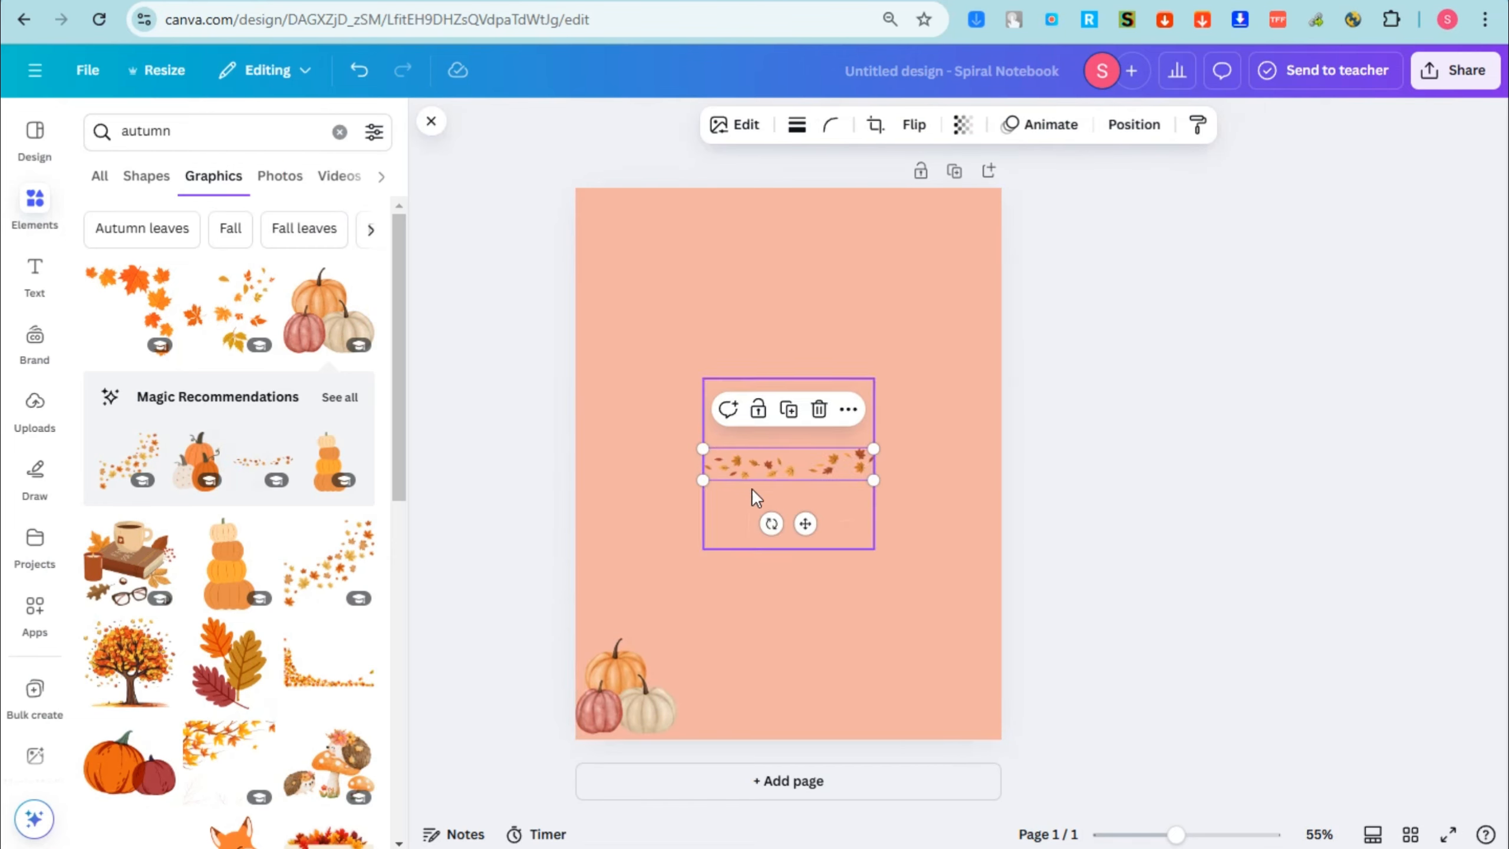
mouse_move(752, 489)
left_mouse_down()
mouse_move(750, 297)
mouse_move(642, 209)
mouse_move(949, 208)
left_mouse_up()
key("ctrl+d")
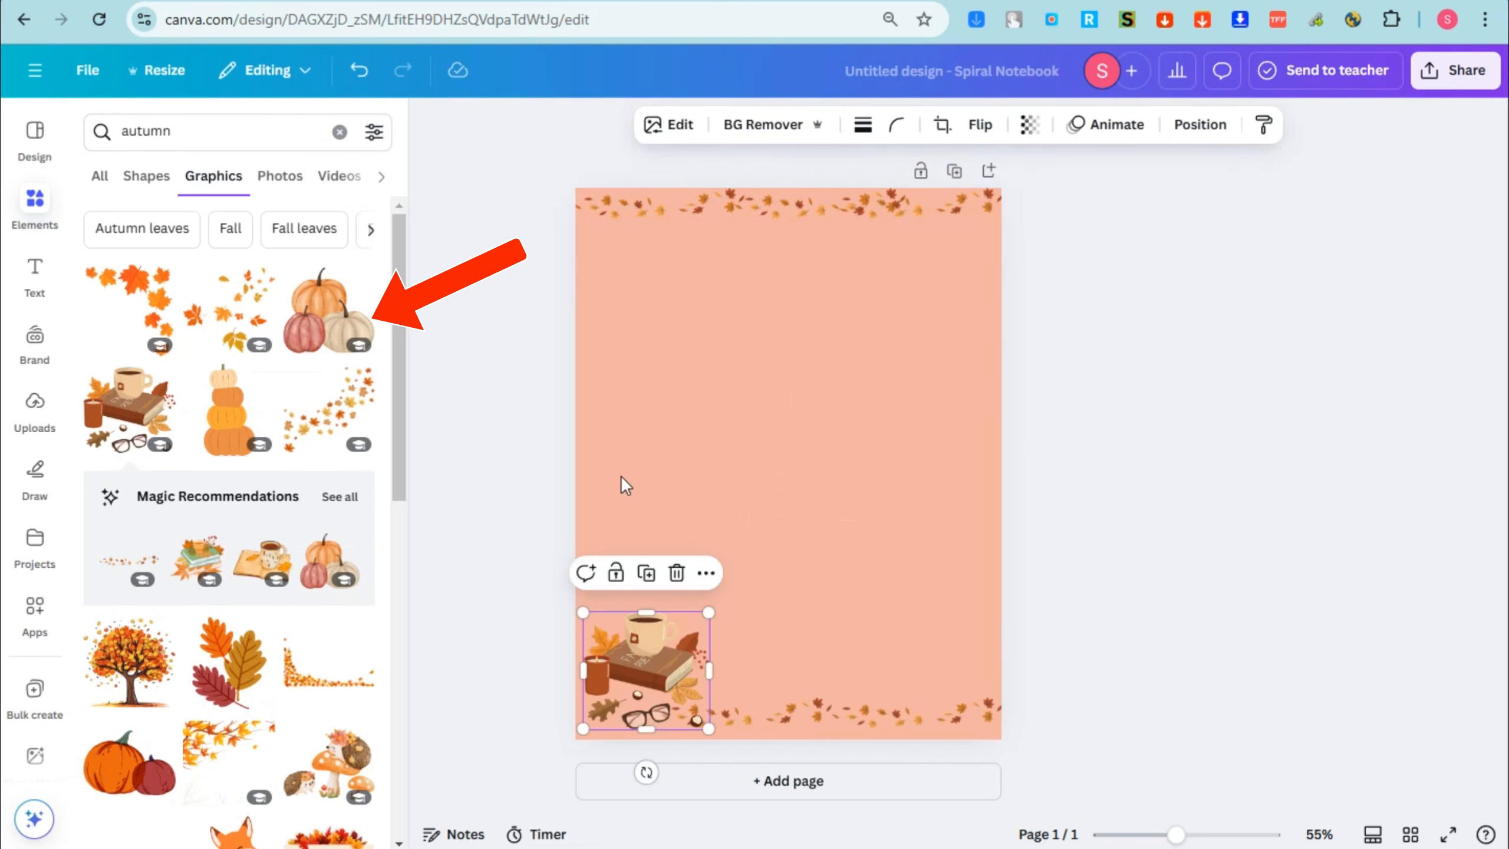
left_click(819, 397)
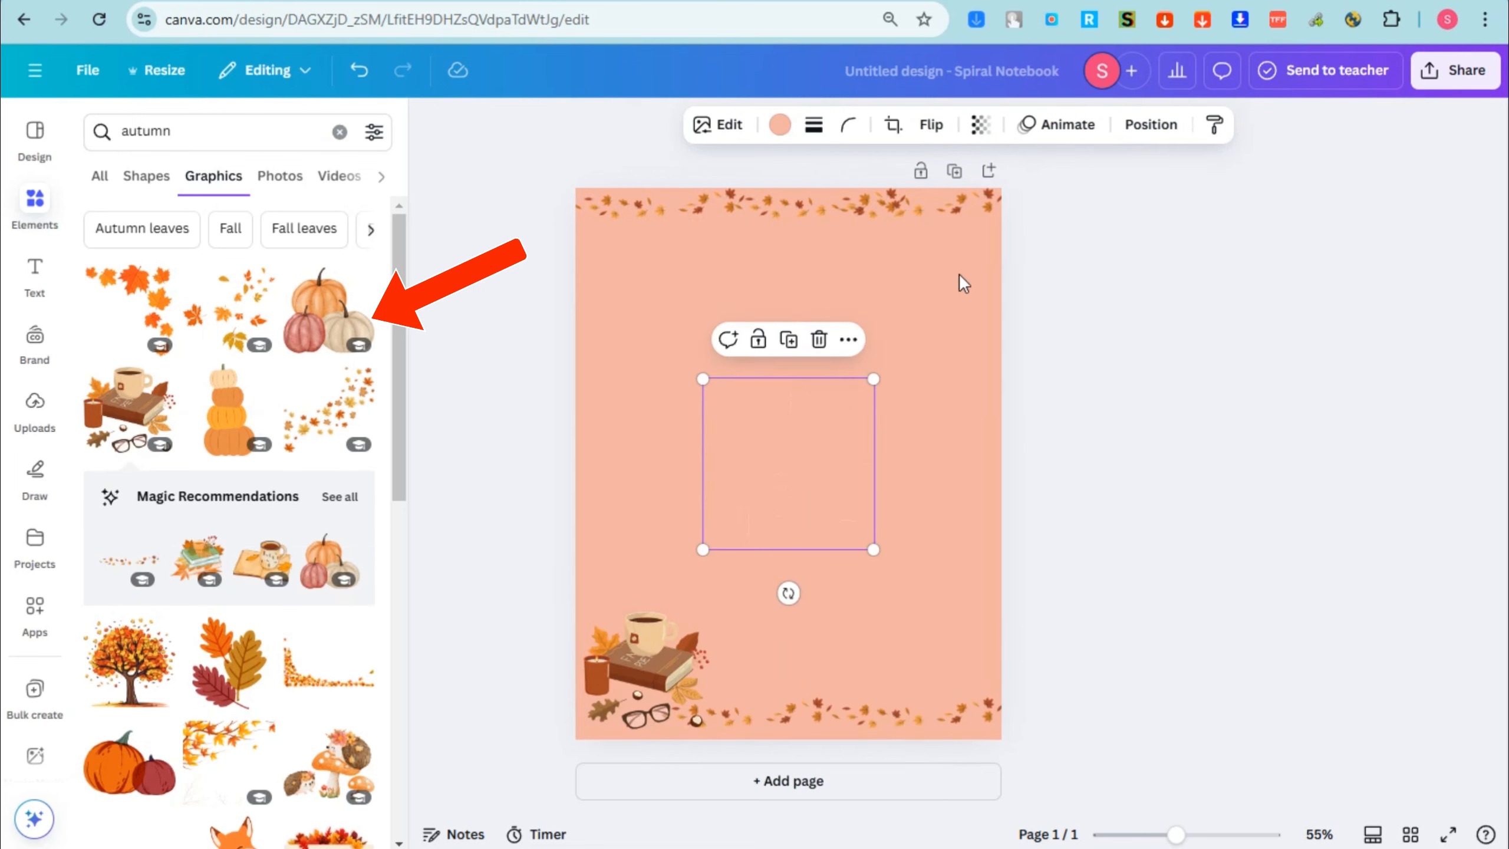
Step: Search the elements for "box", check the shapes category and return to the graphics results
left_click(229, 132)
type("boc")
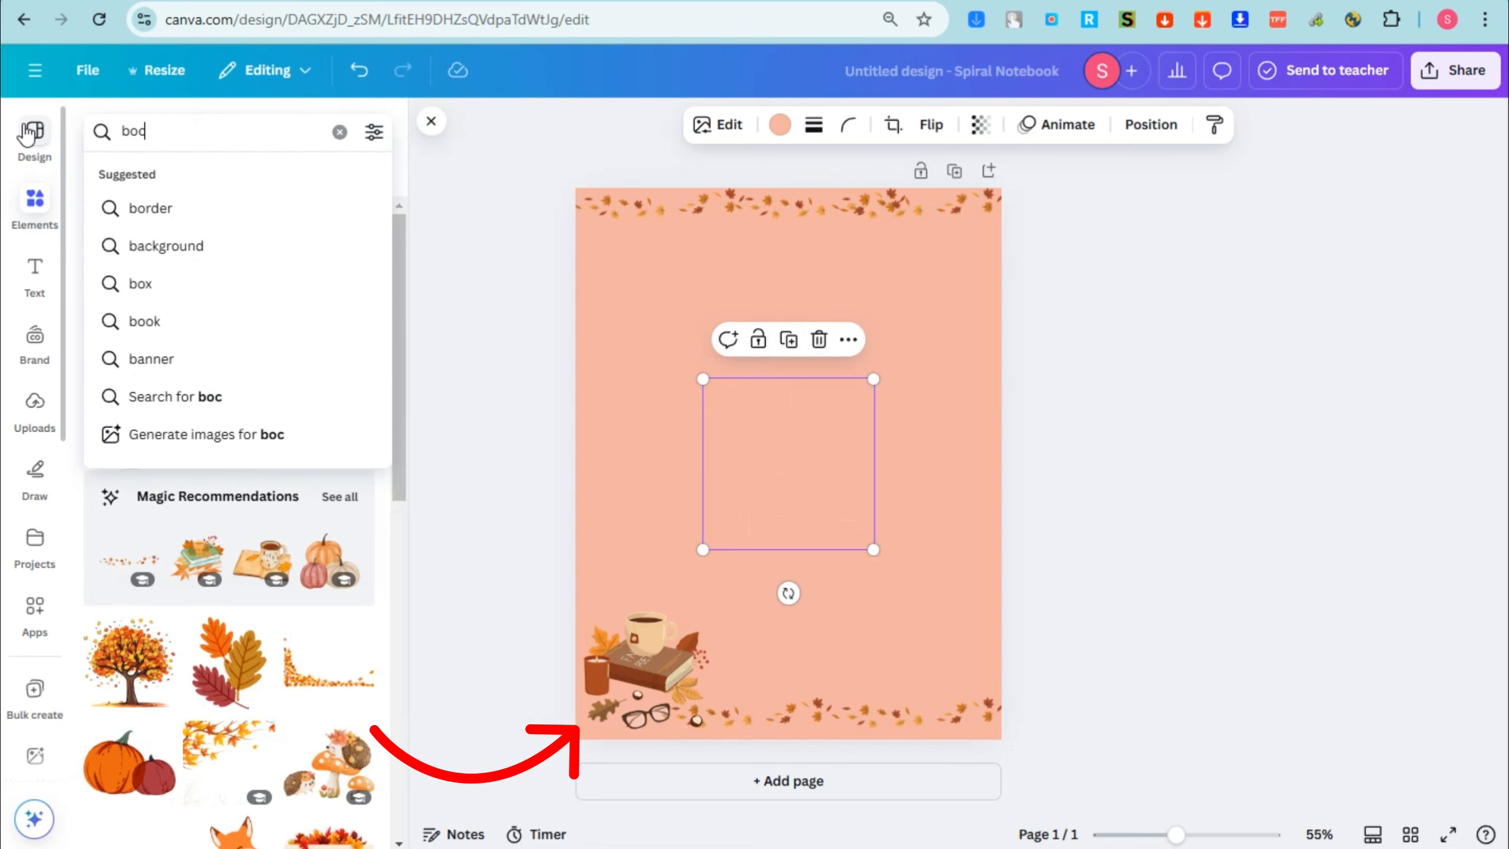
key("BackSpace")
type("x")
key("Return")
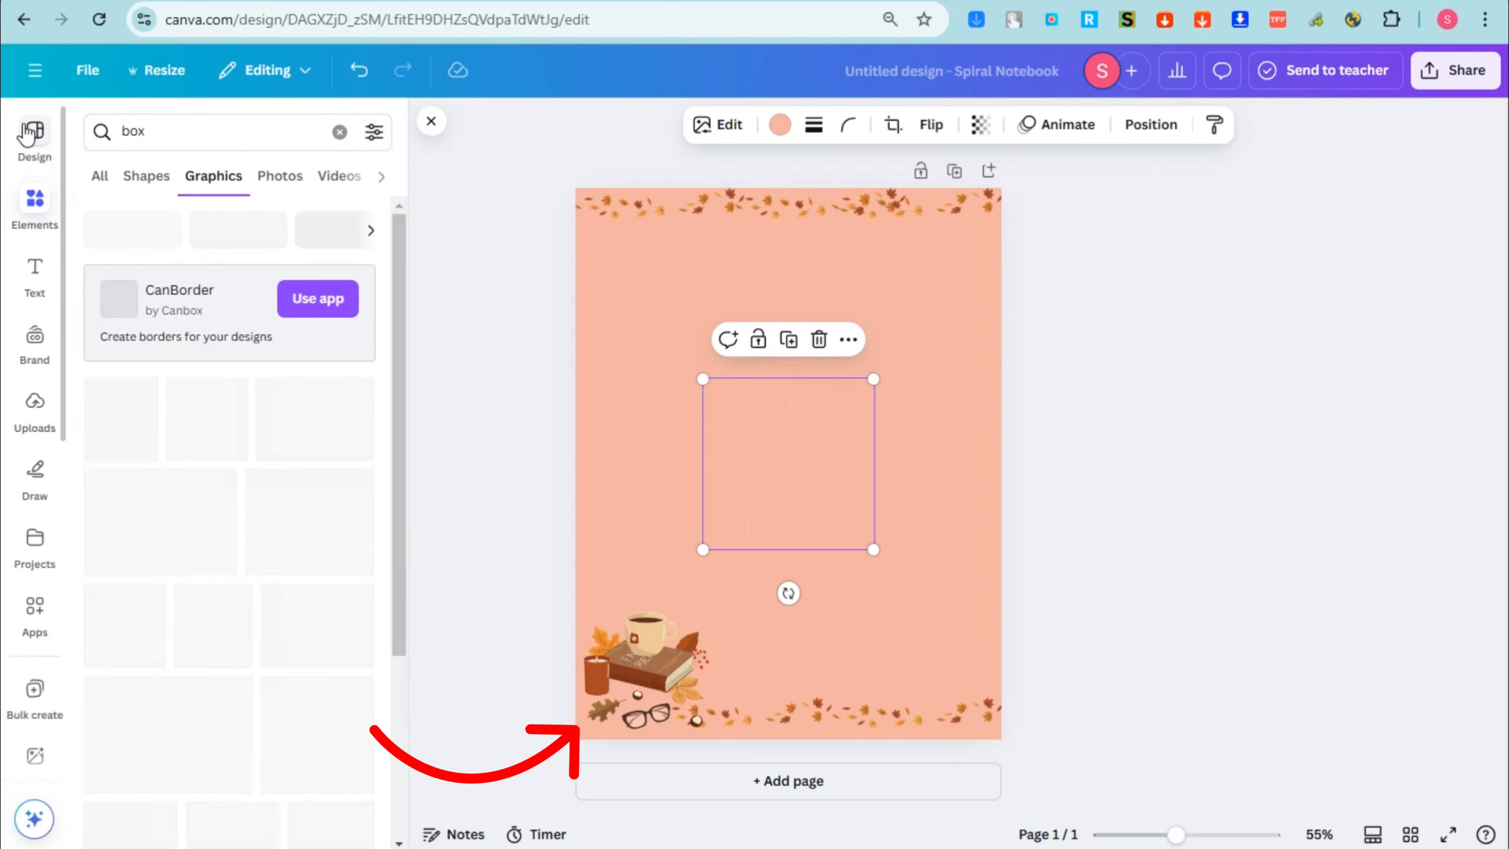
left_click(142, 179)
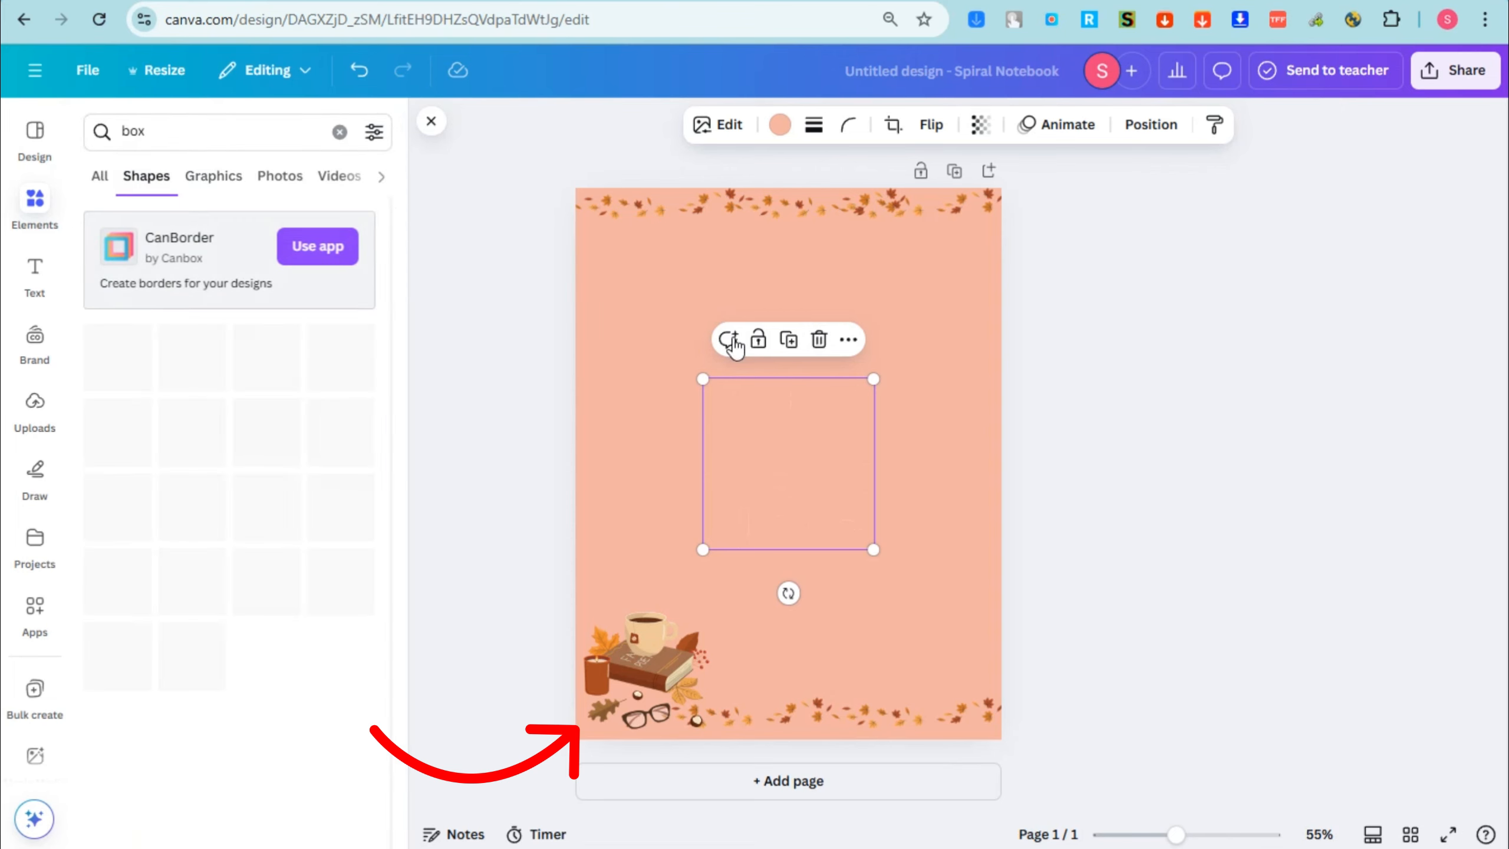
left_click(212, 176)
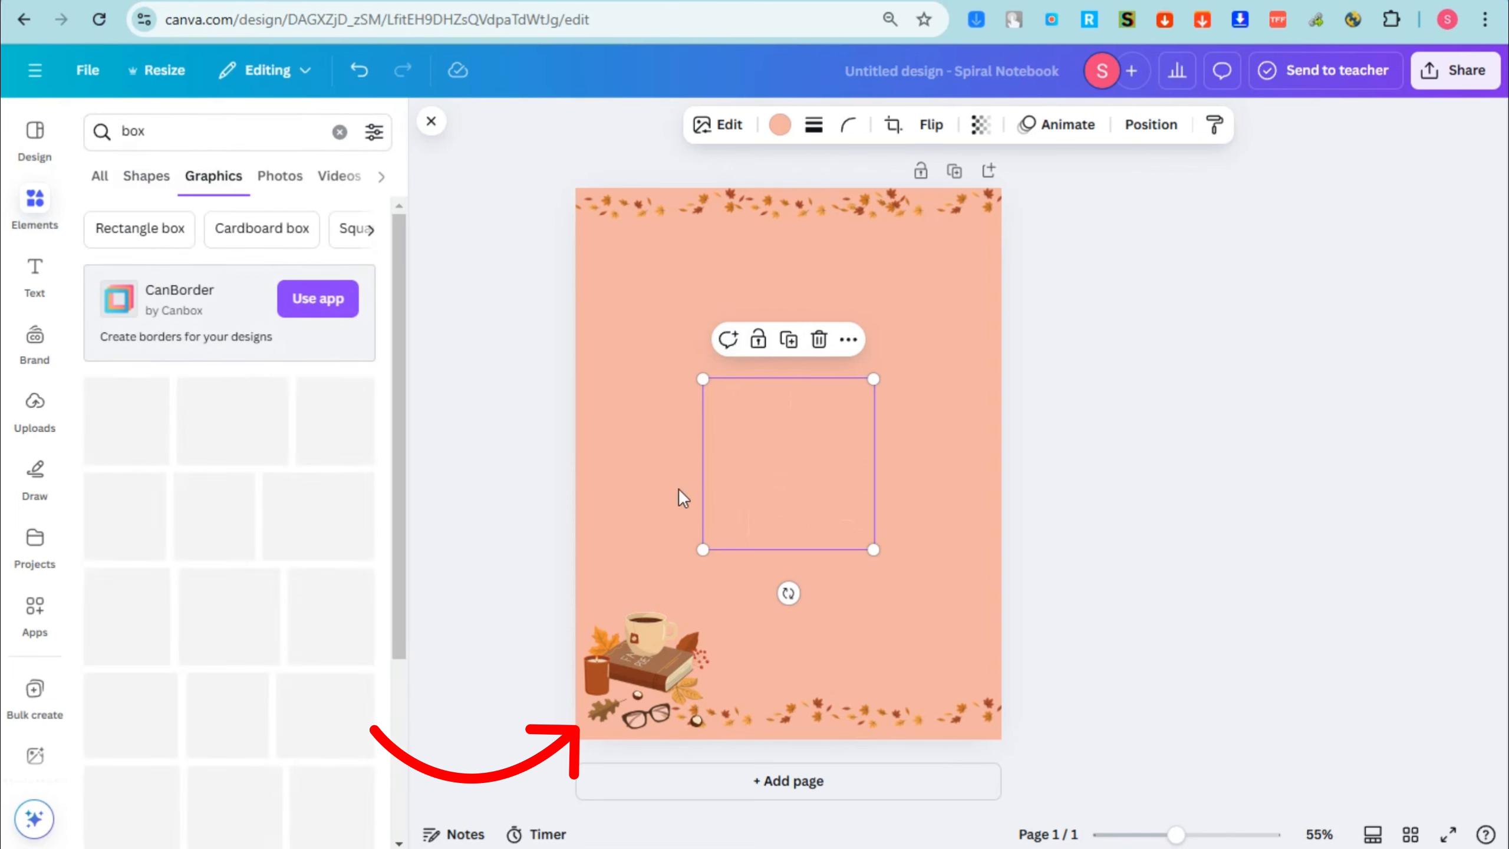
Step: Add the thin black rectangular box outline, enlarge it and place it just below the upper leaf border
left_click(226, 425)
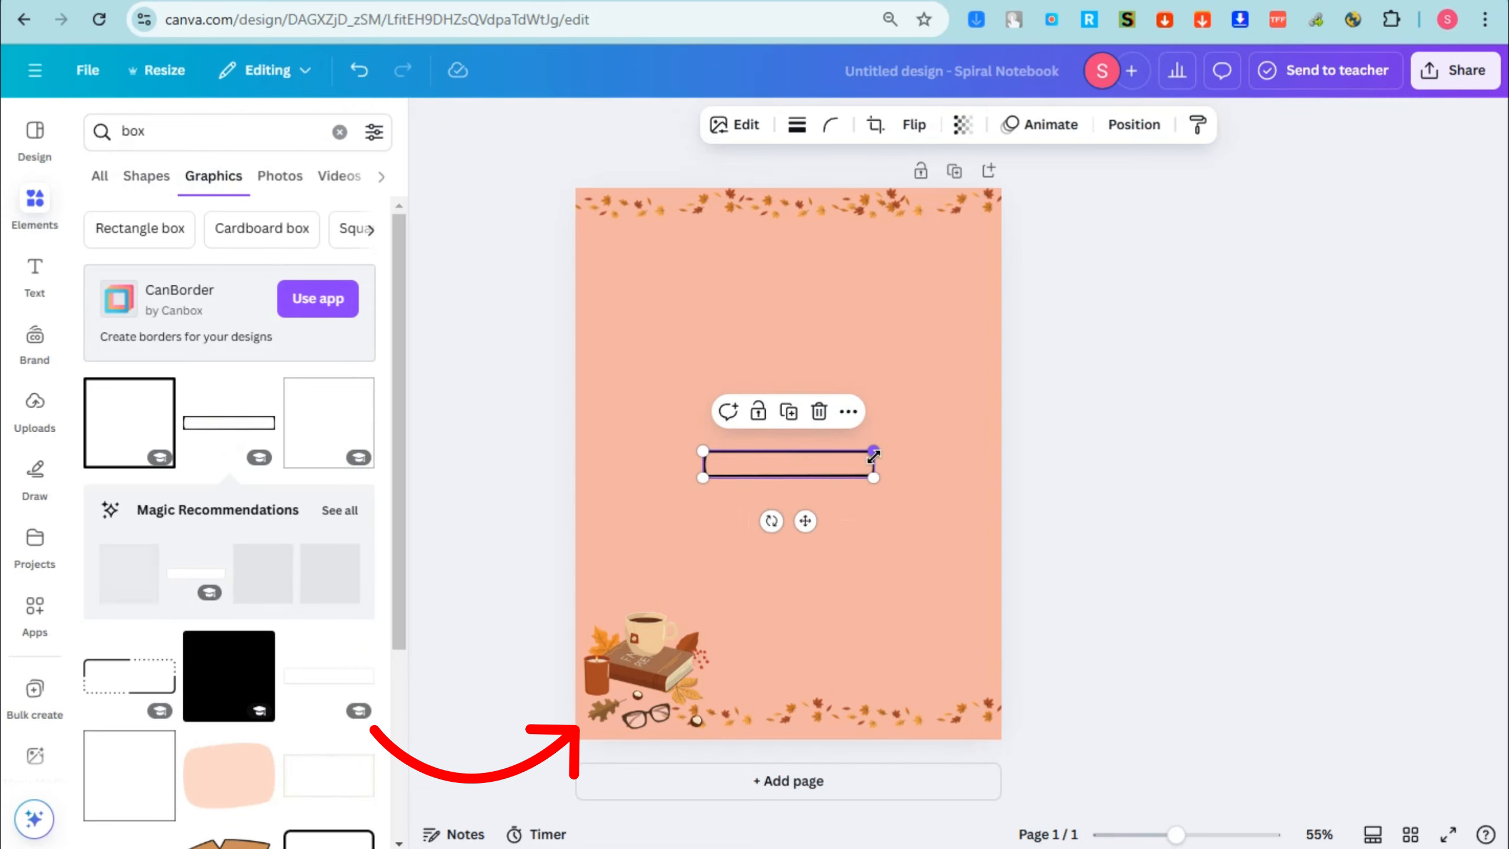
left_click_drag(873, 450, 842, 269)
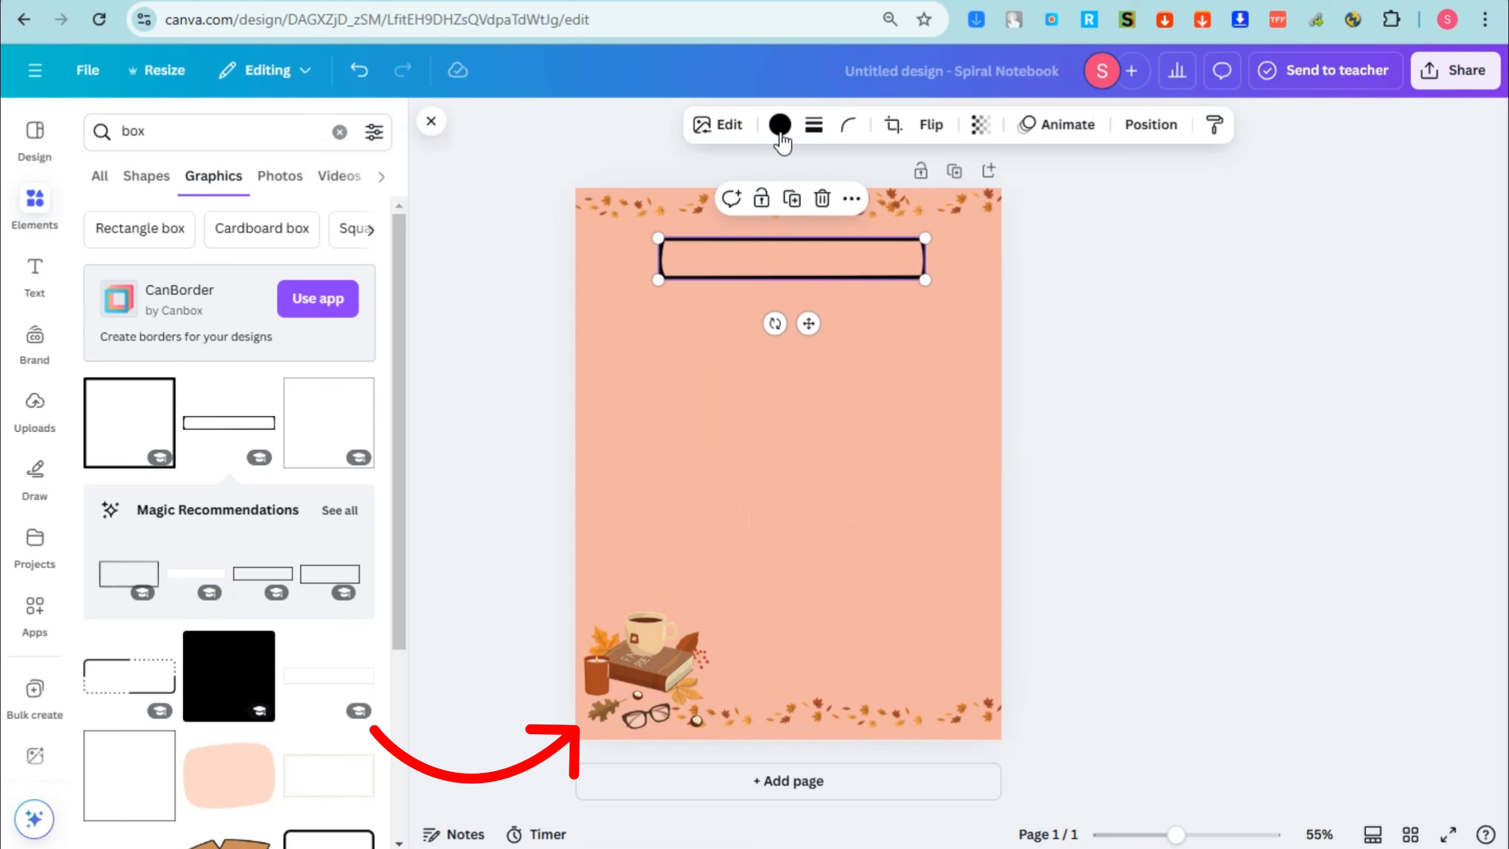
Step: Recolour the box outline with the light beige photo color and enlarge it to span most of the page's width
left_click(812, 126)
left_click(785, 130)
left_click(783, 130)
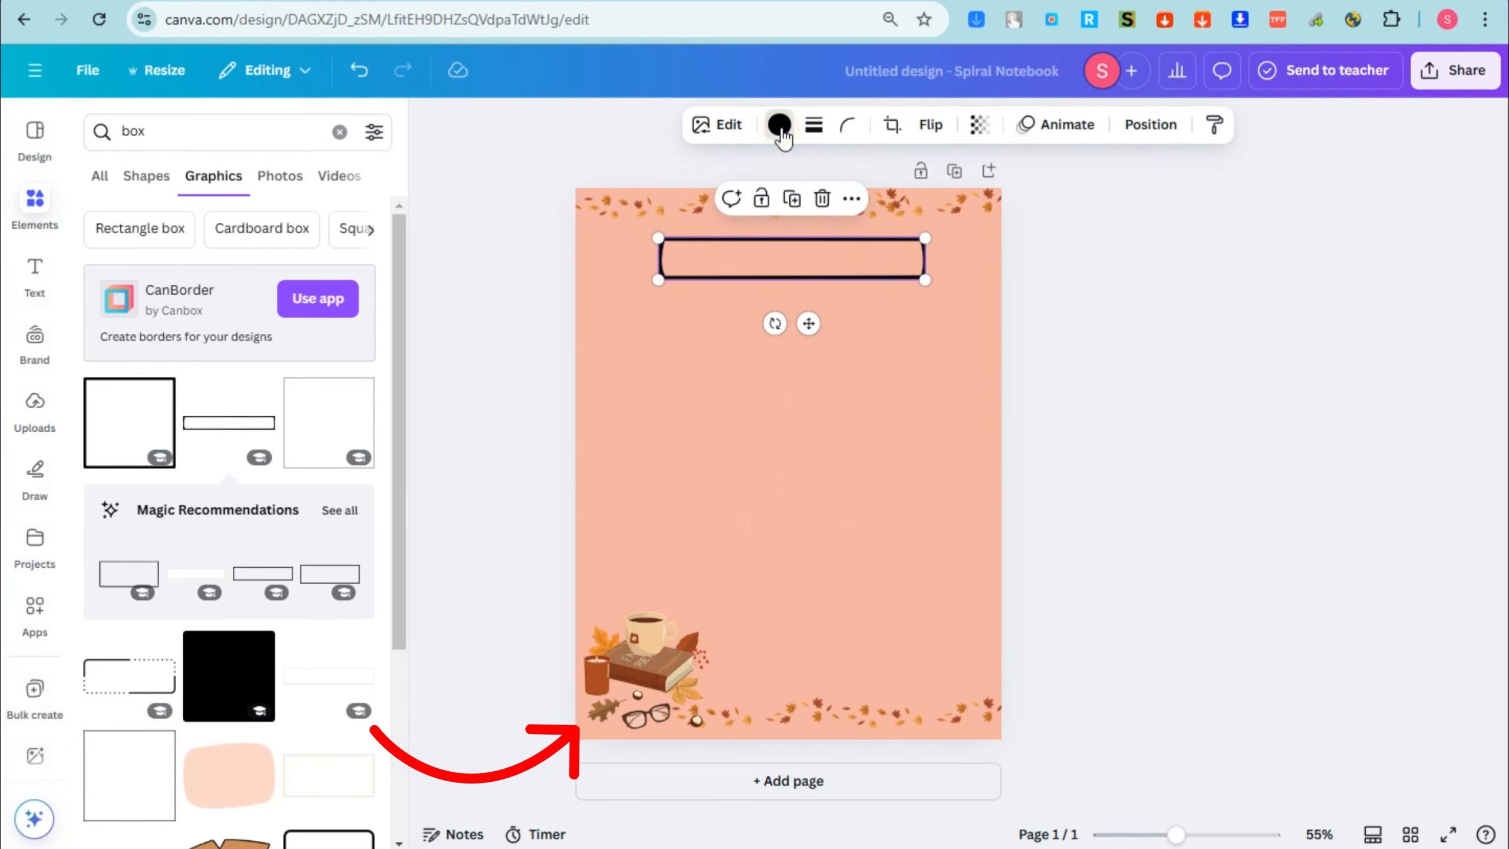
left_click(780, 129)
left_click(321, 289)
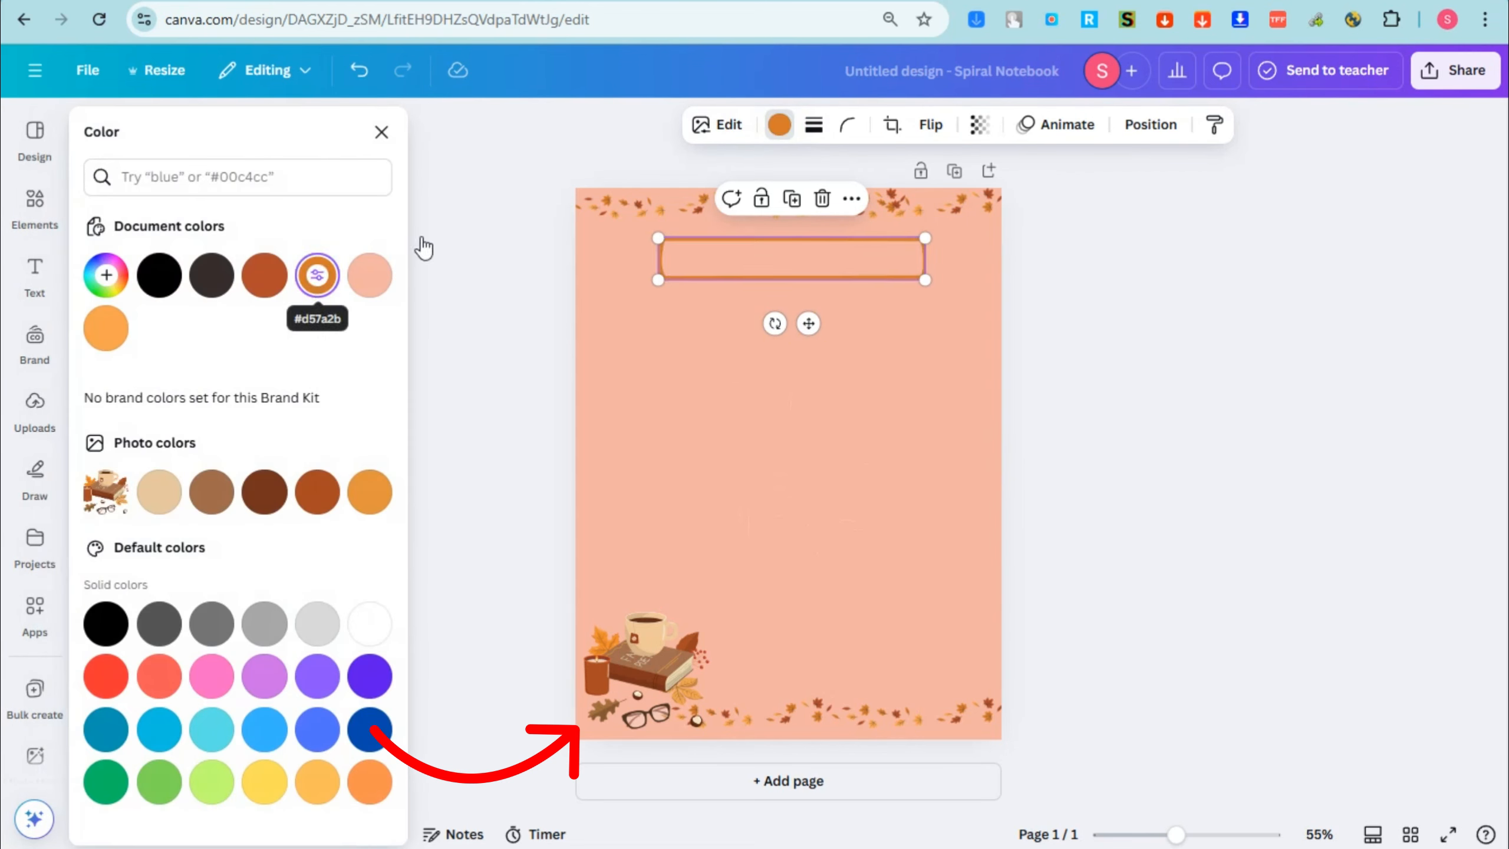
left_click(265, 290)
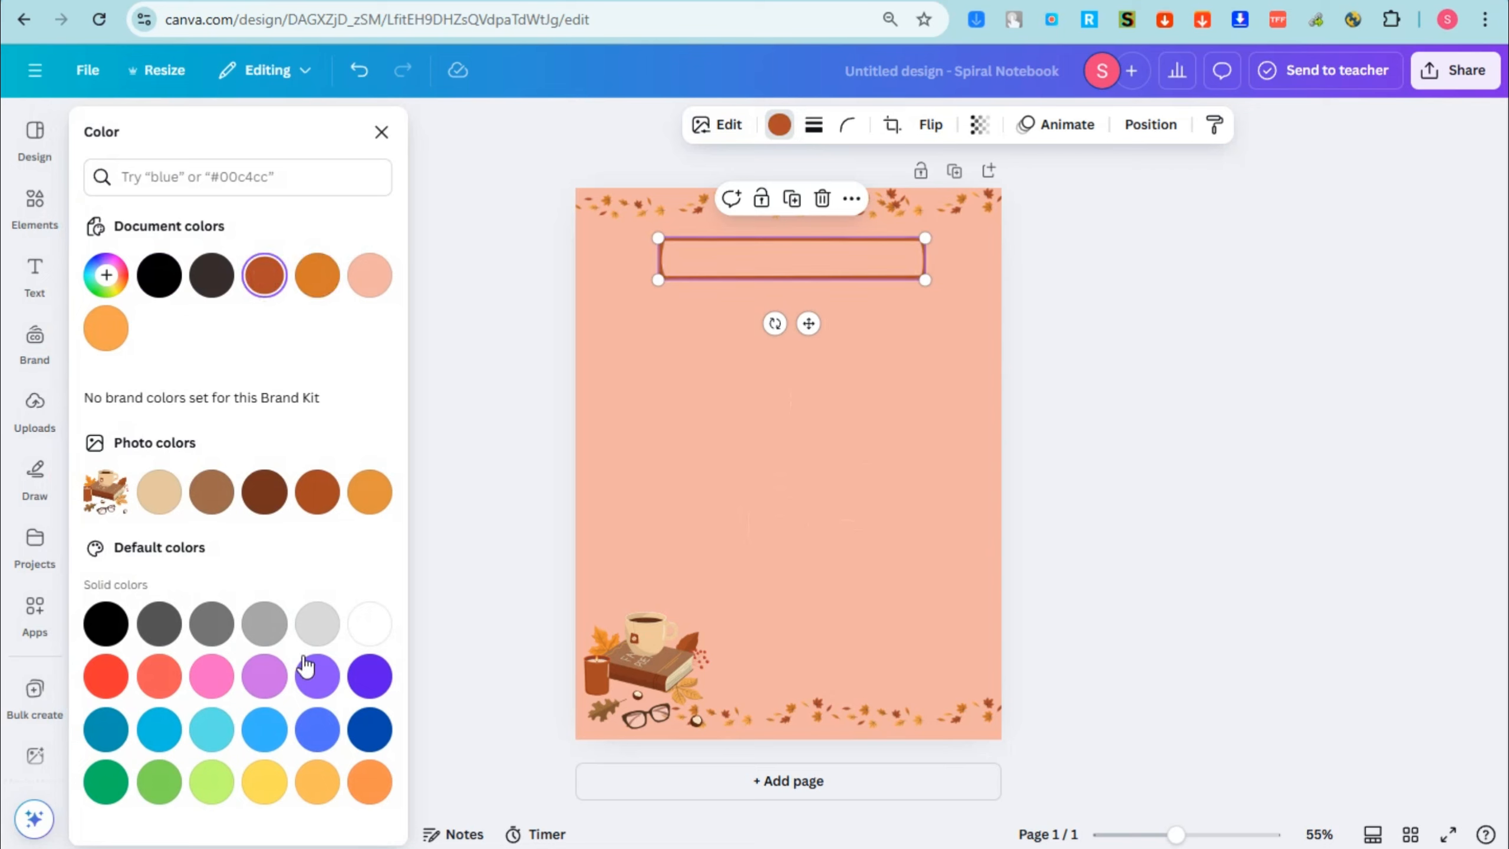
left_click(362, 624)
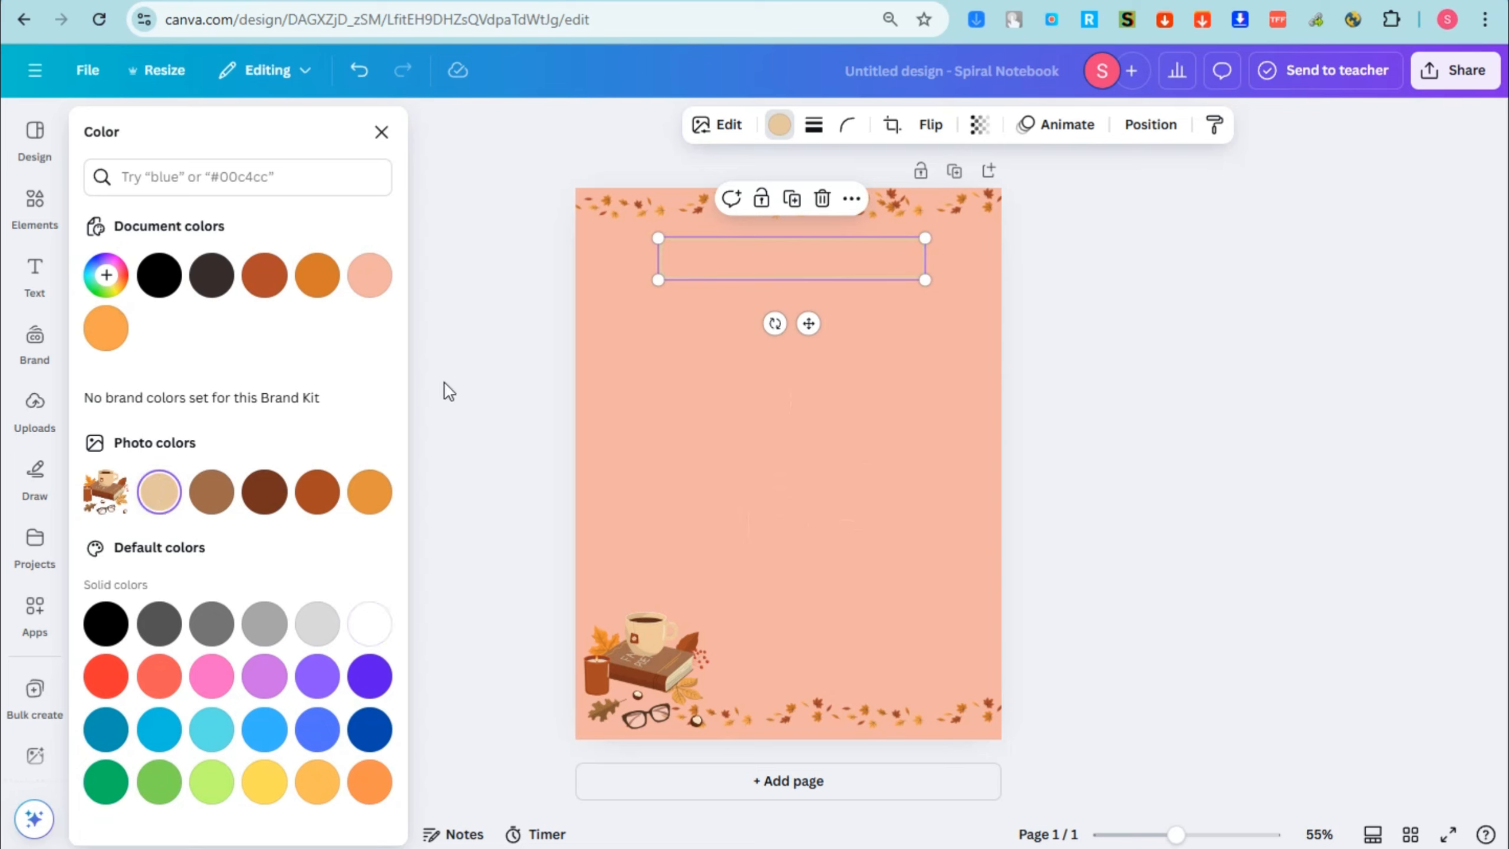
left_click_drag(656, 276, 625, 285)
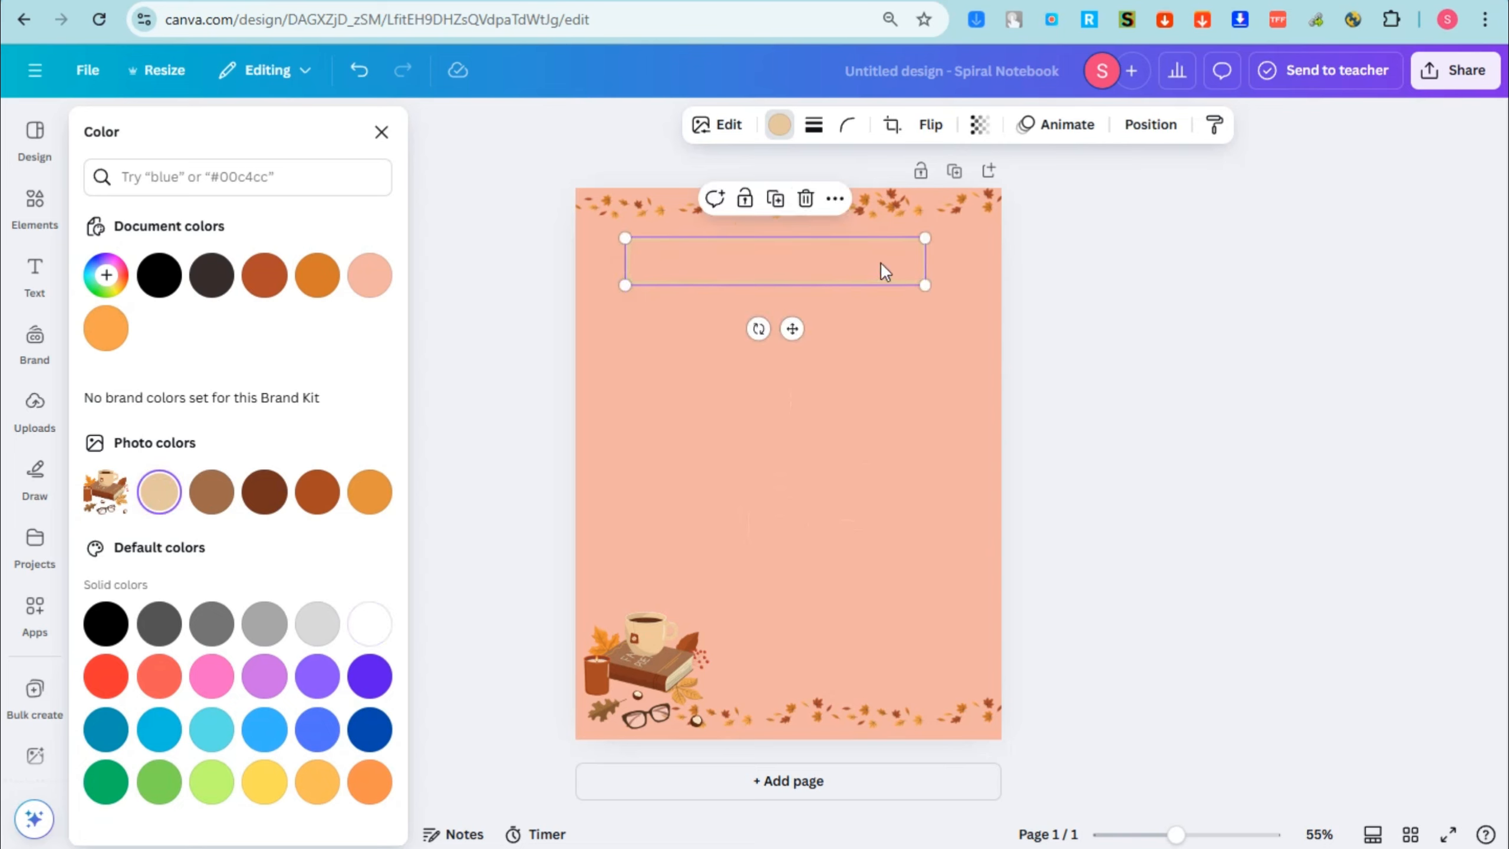
left_click_drag(923, 240, 969, 231)
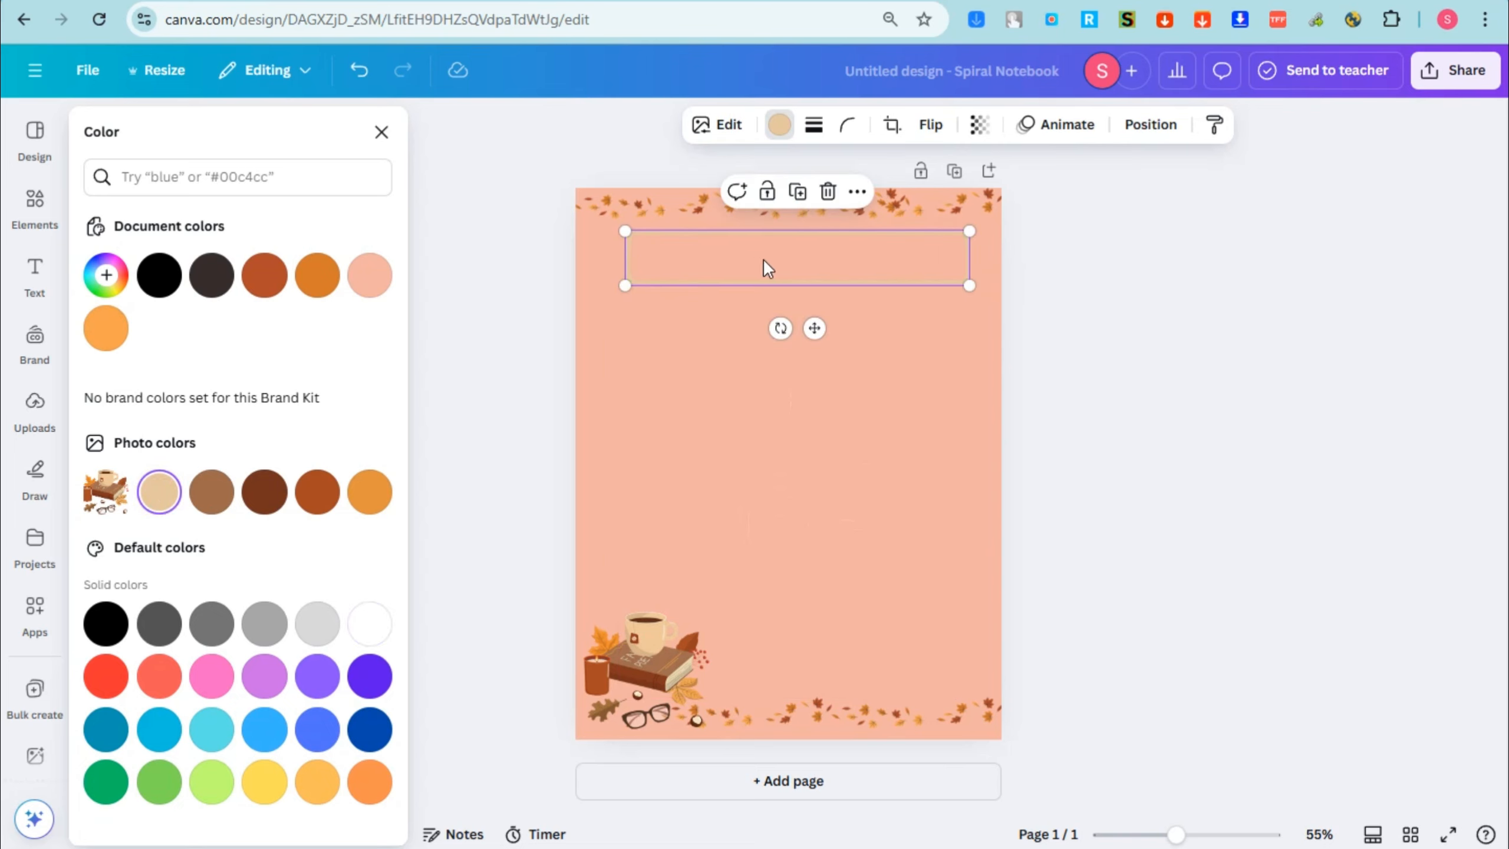
Step: Browse the full set of font combinations and add the "BUSINESS JOURNAL" one to the page
left_click(34, 271)
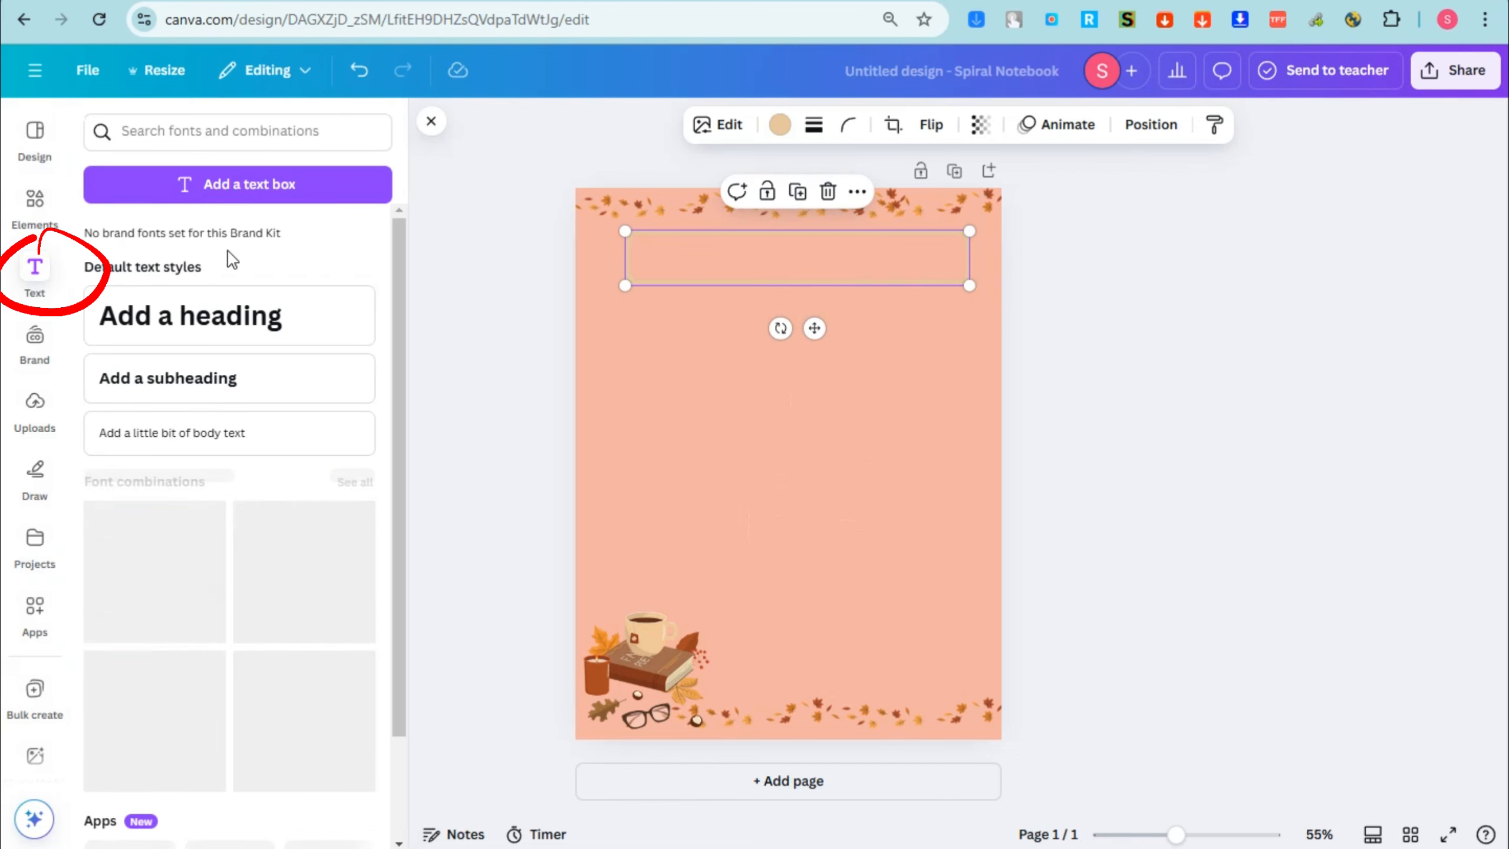
scroll(185, 519, "down", 4)
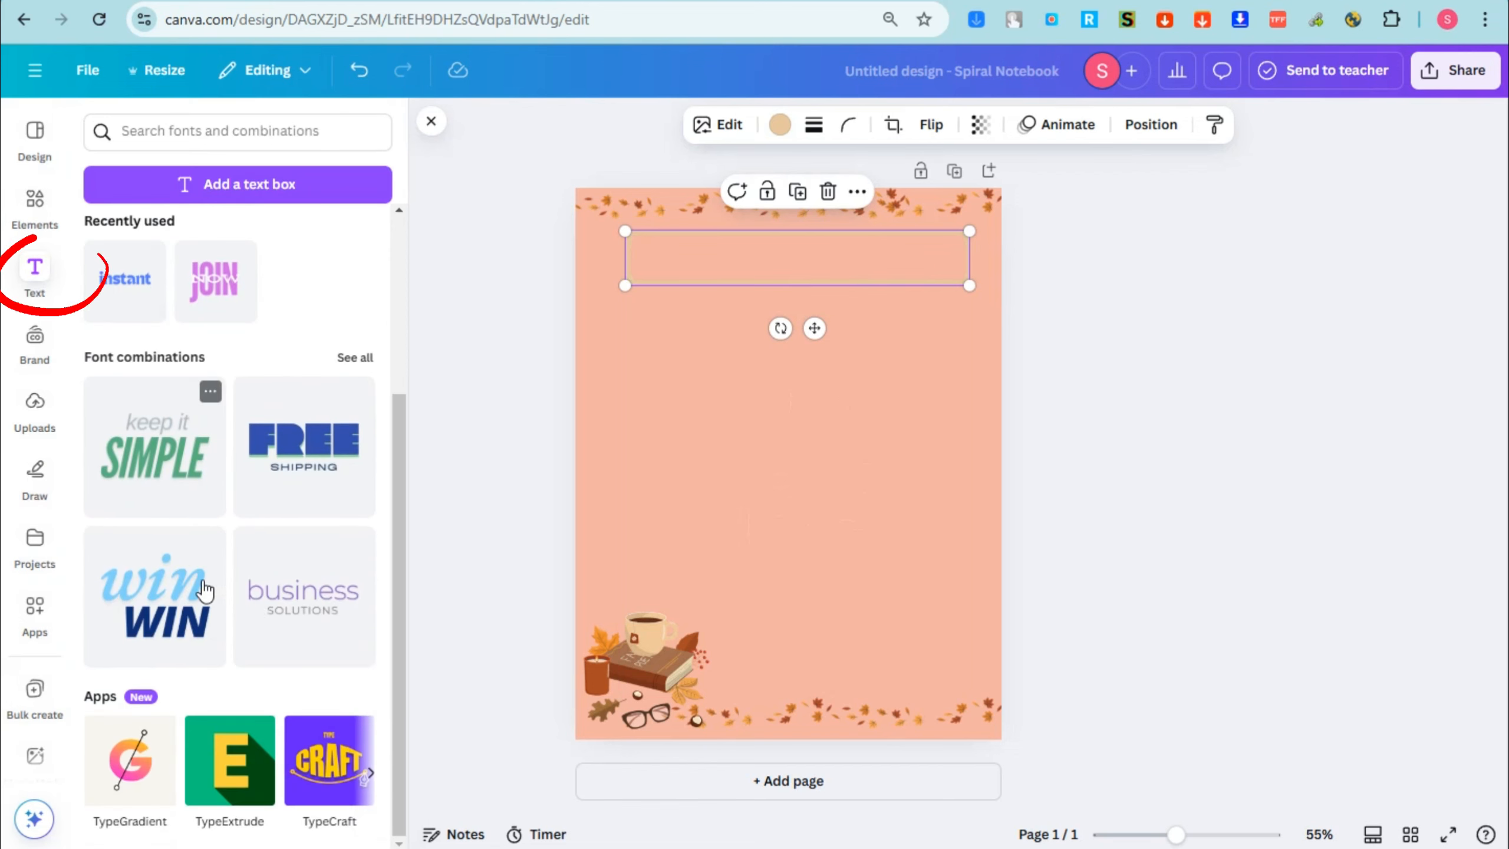
scroll(259, 579, "up", 4)
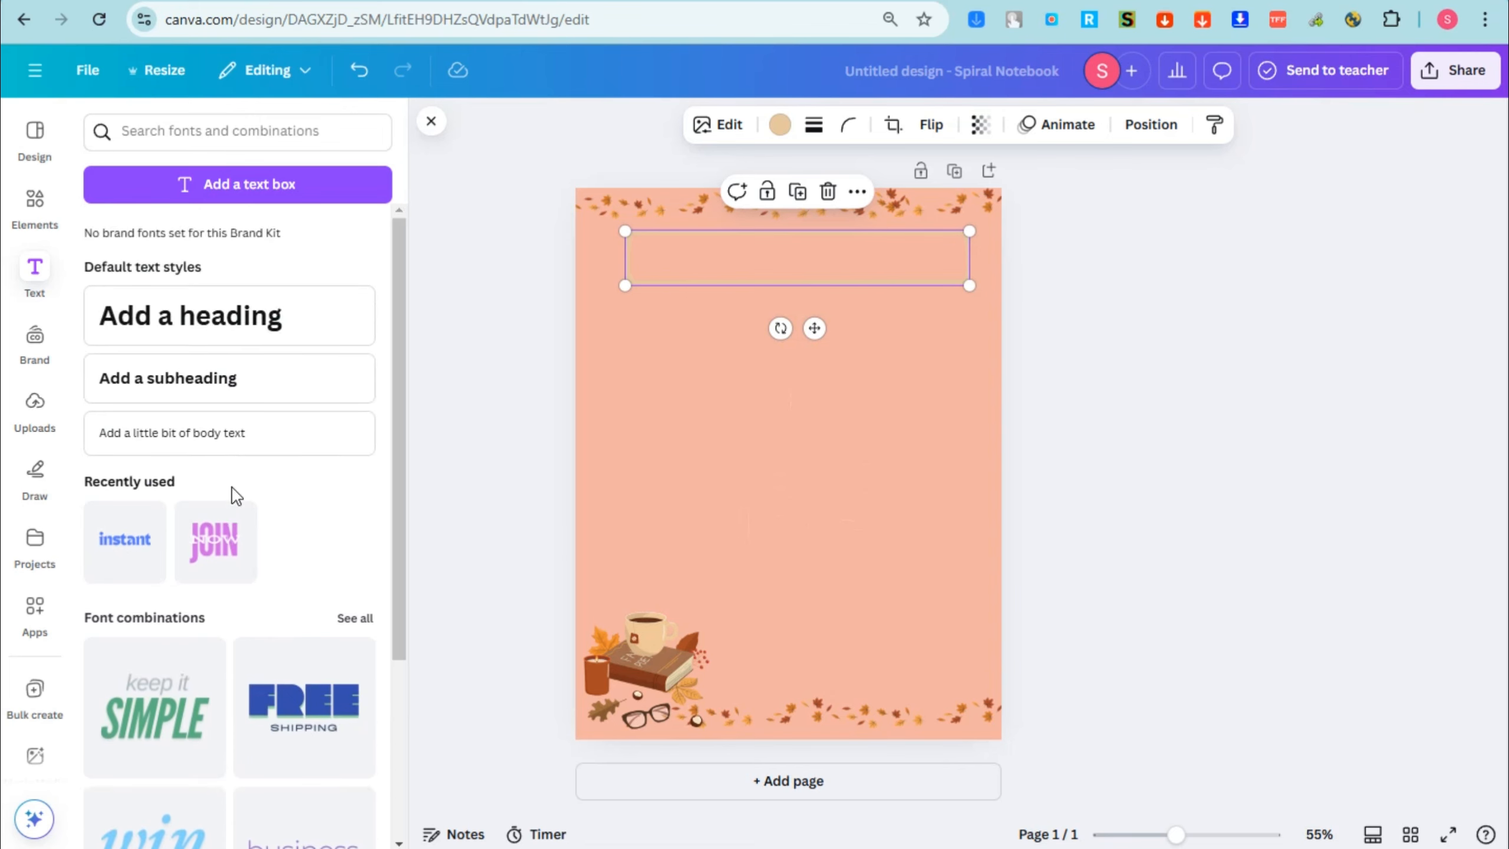
scroll(239, 565, "down", 4)
scroll(242, 488, "up", 4)
left_click(355, 619)
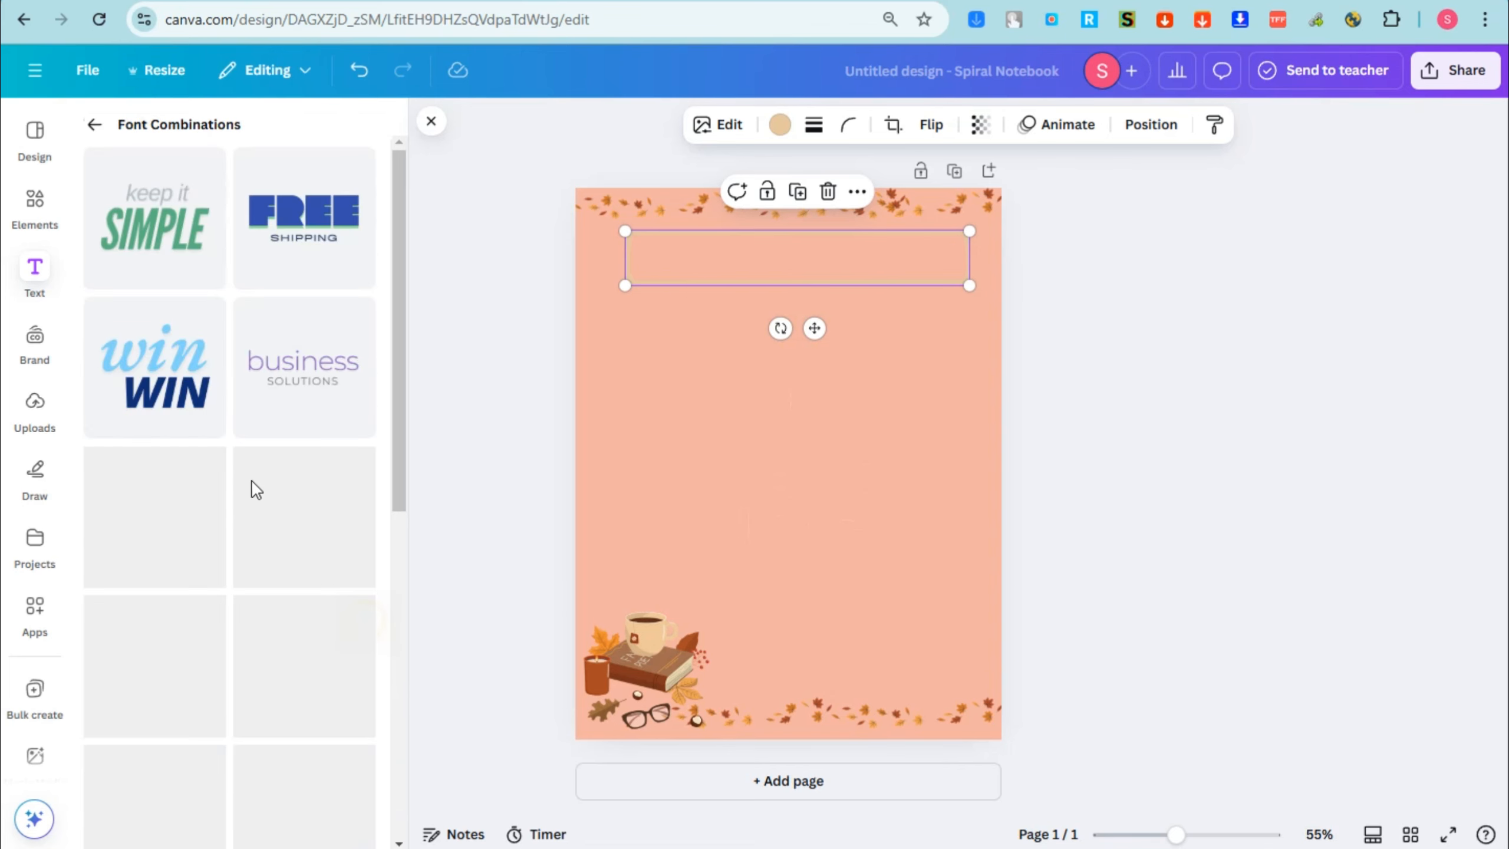
scroll(246, 479, "down", 5)
scroll(249, 492, "up", 5)
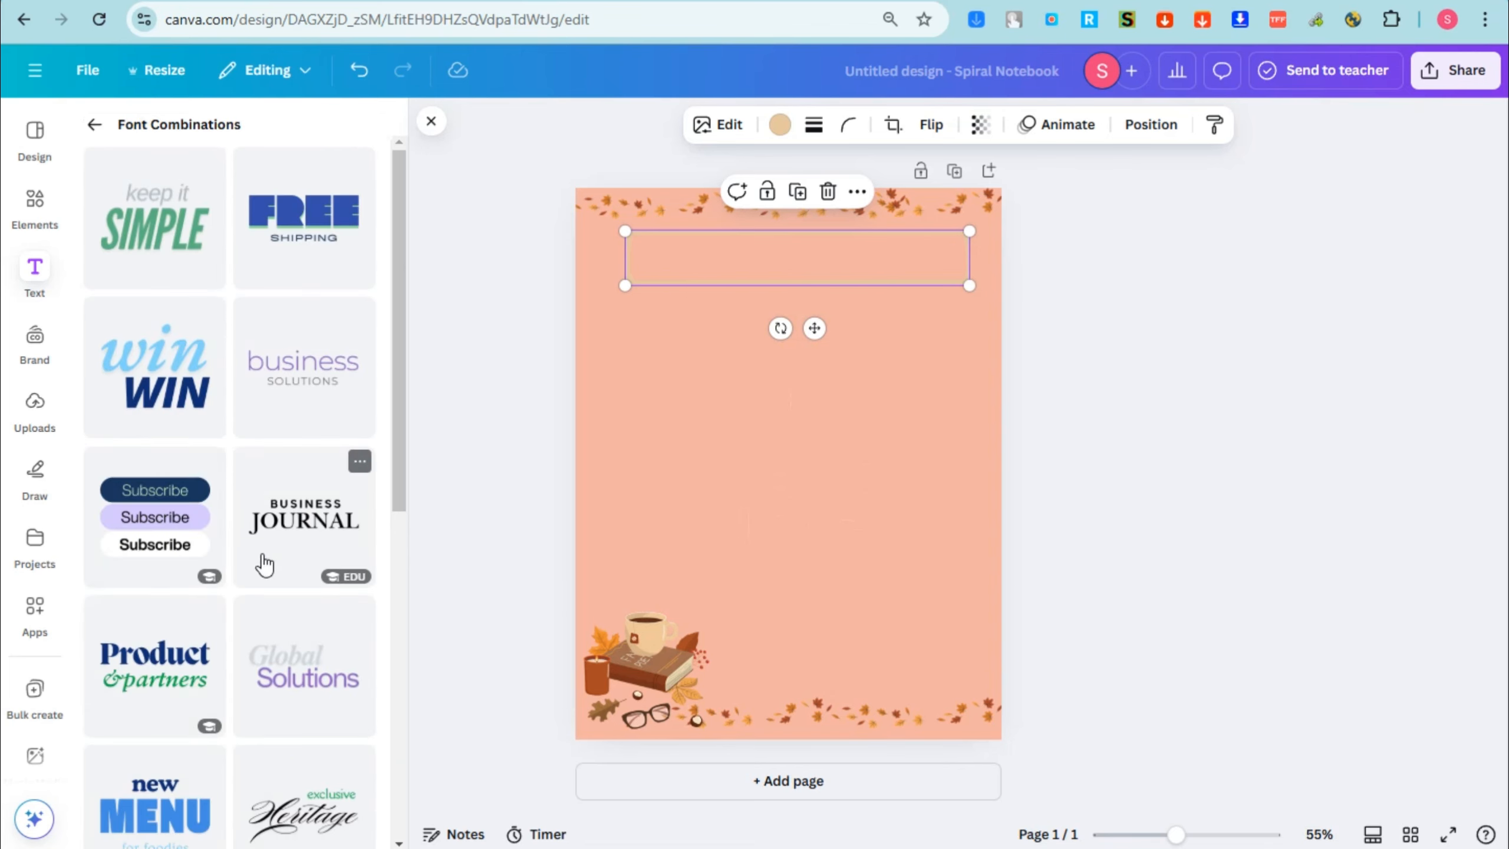
left_click(303, 525)
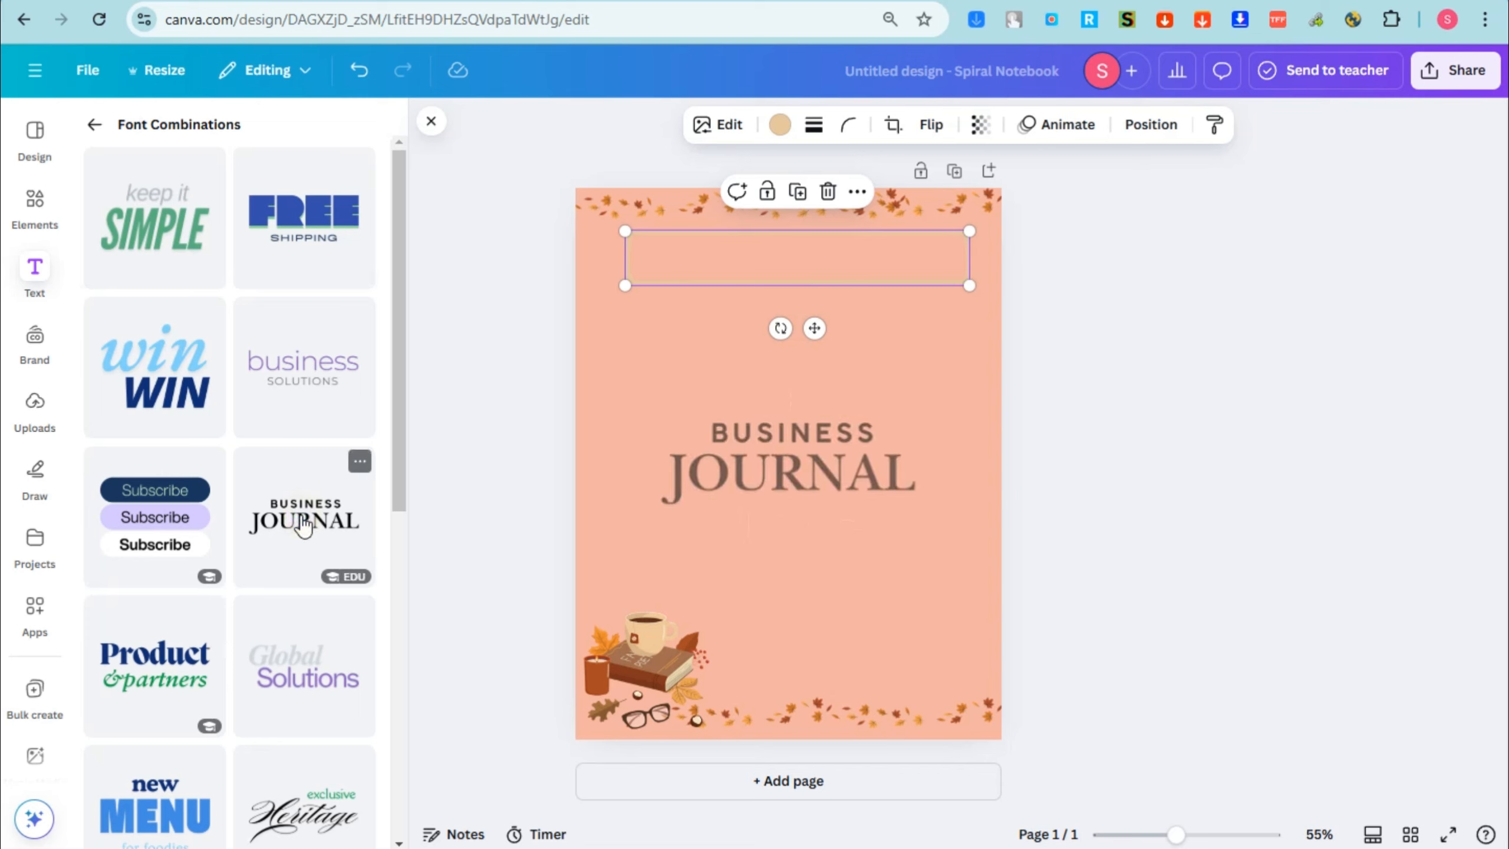
Step: Replace the word BUSINESS in the added title with "WEEKLY"
left_click(821, 420)
left_click(820, 459)
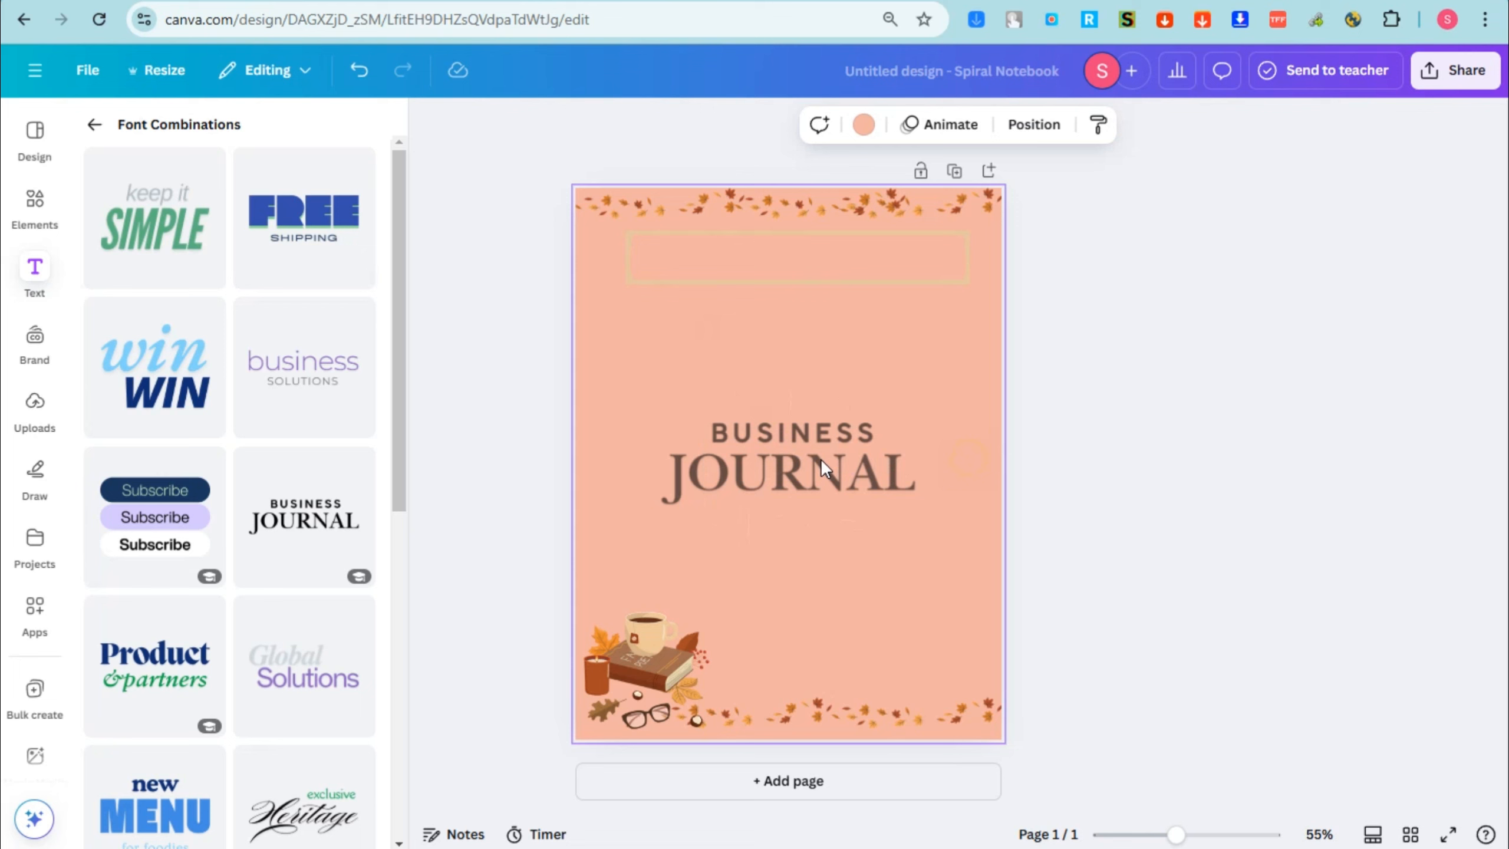
double_click(773, 436)
type("WEE")
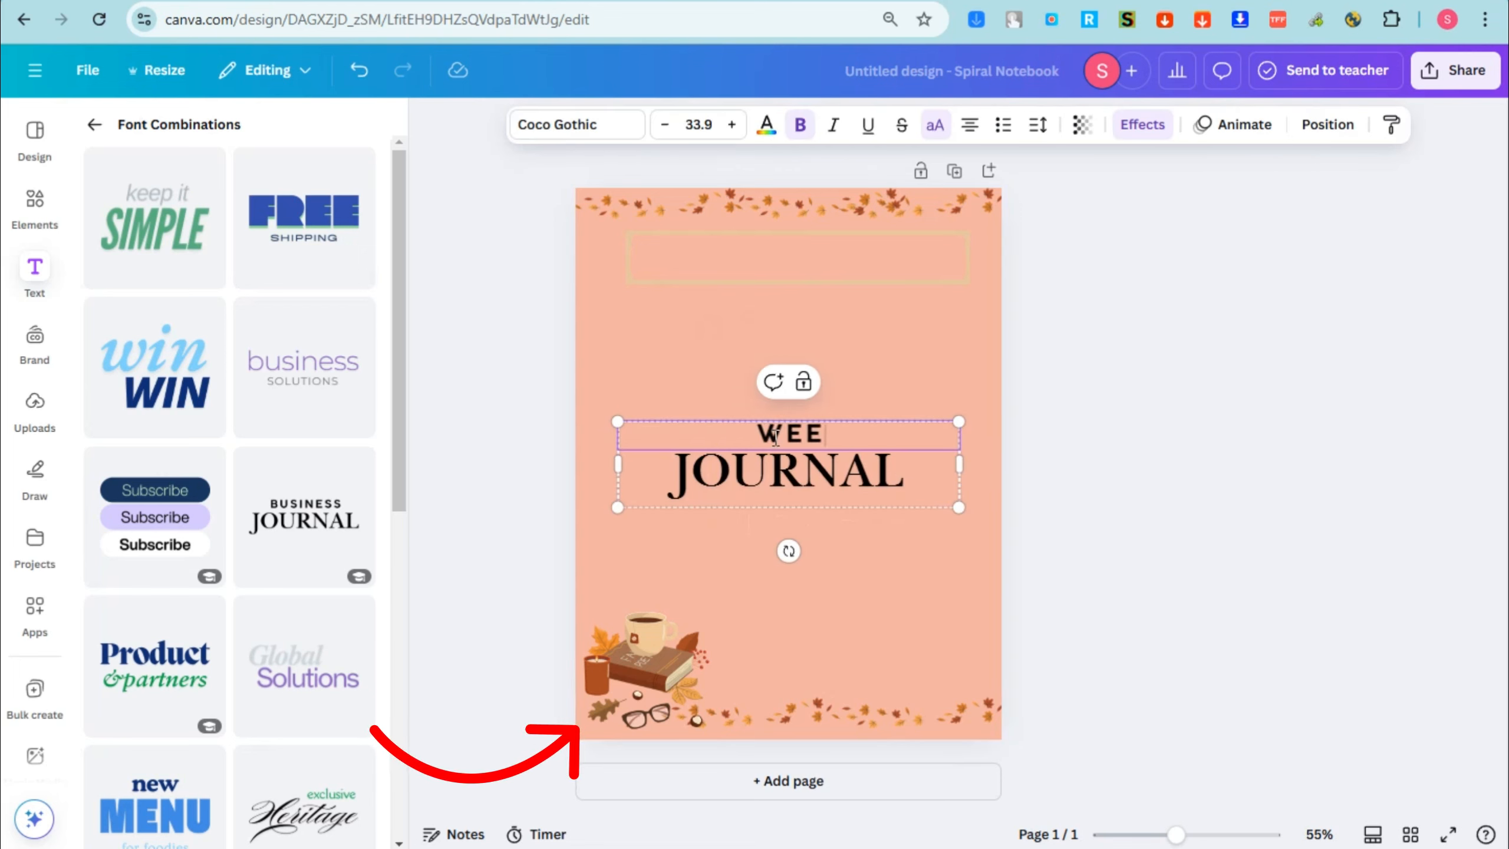
type("KLY")
Step: Replace the word JOURNAL in the title with "PLANNER"
left_click(813, 472)
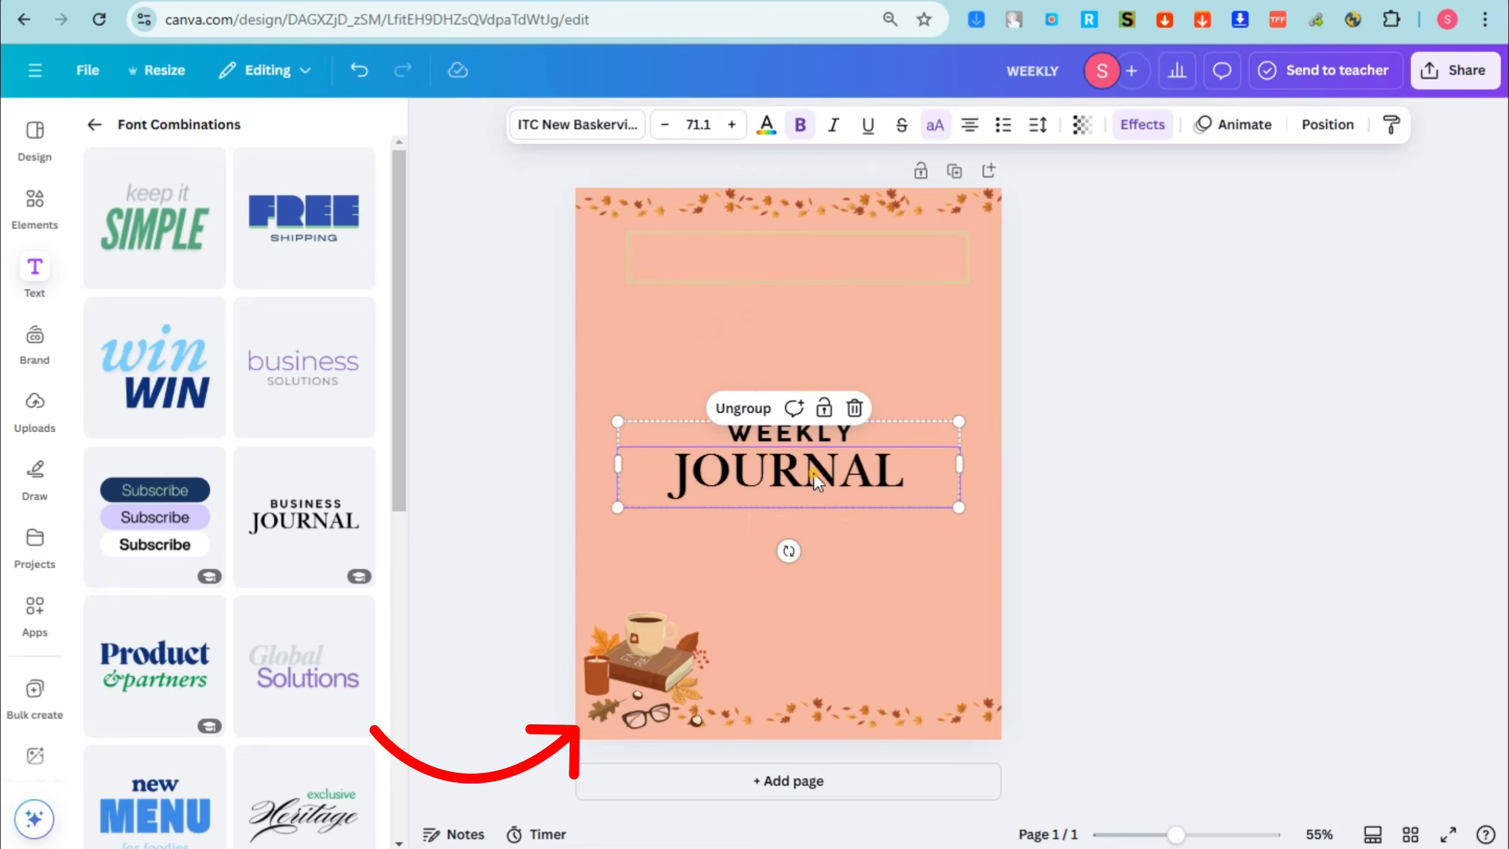
double_click(813, 472)
type("PLANNER")
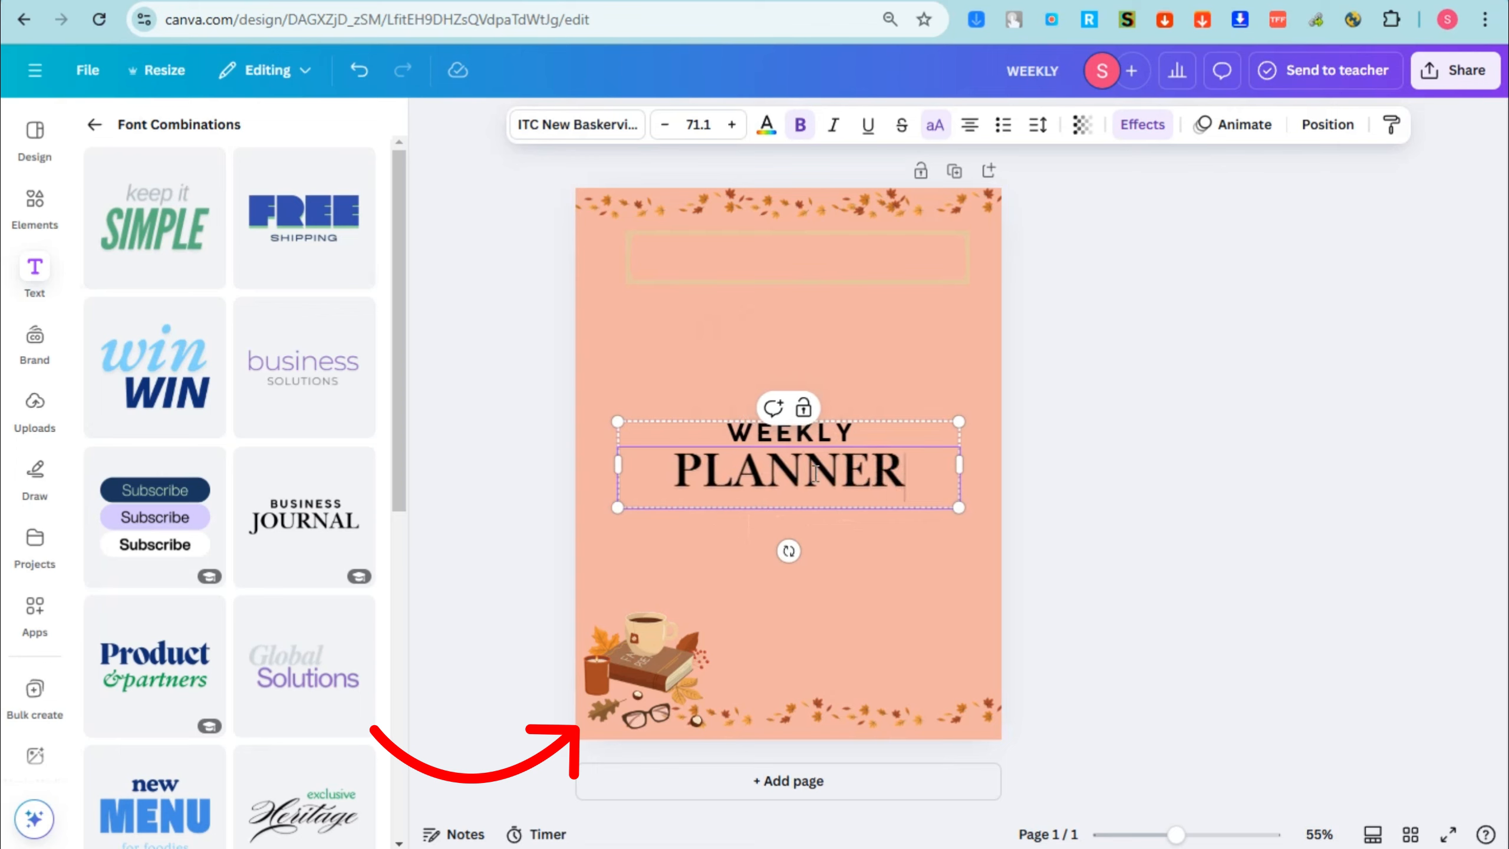
key("Escape")
Step: Change the font of the word WEEKLY in the title to Tenor Sans
left_click(810, 440)
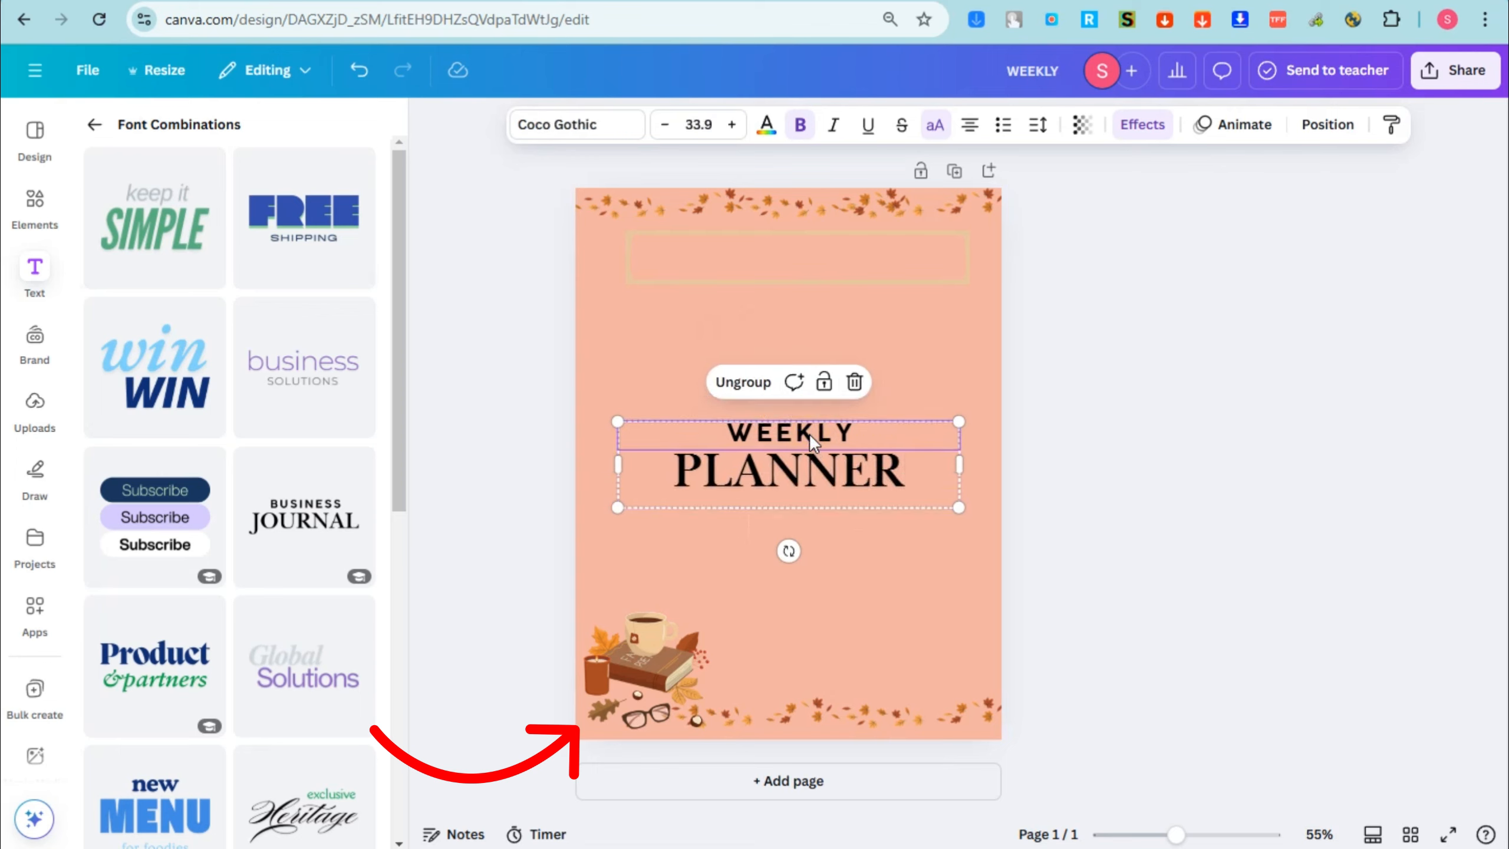
left_click(577, 119)
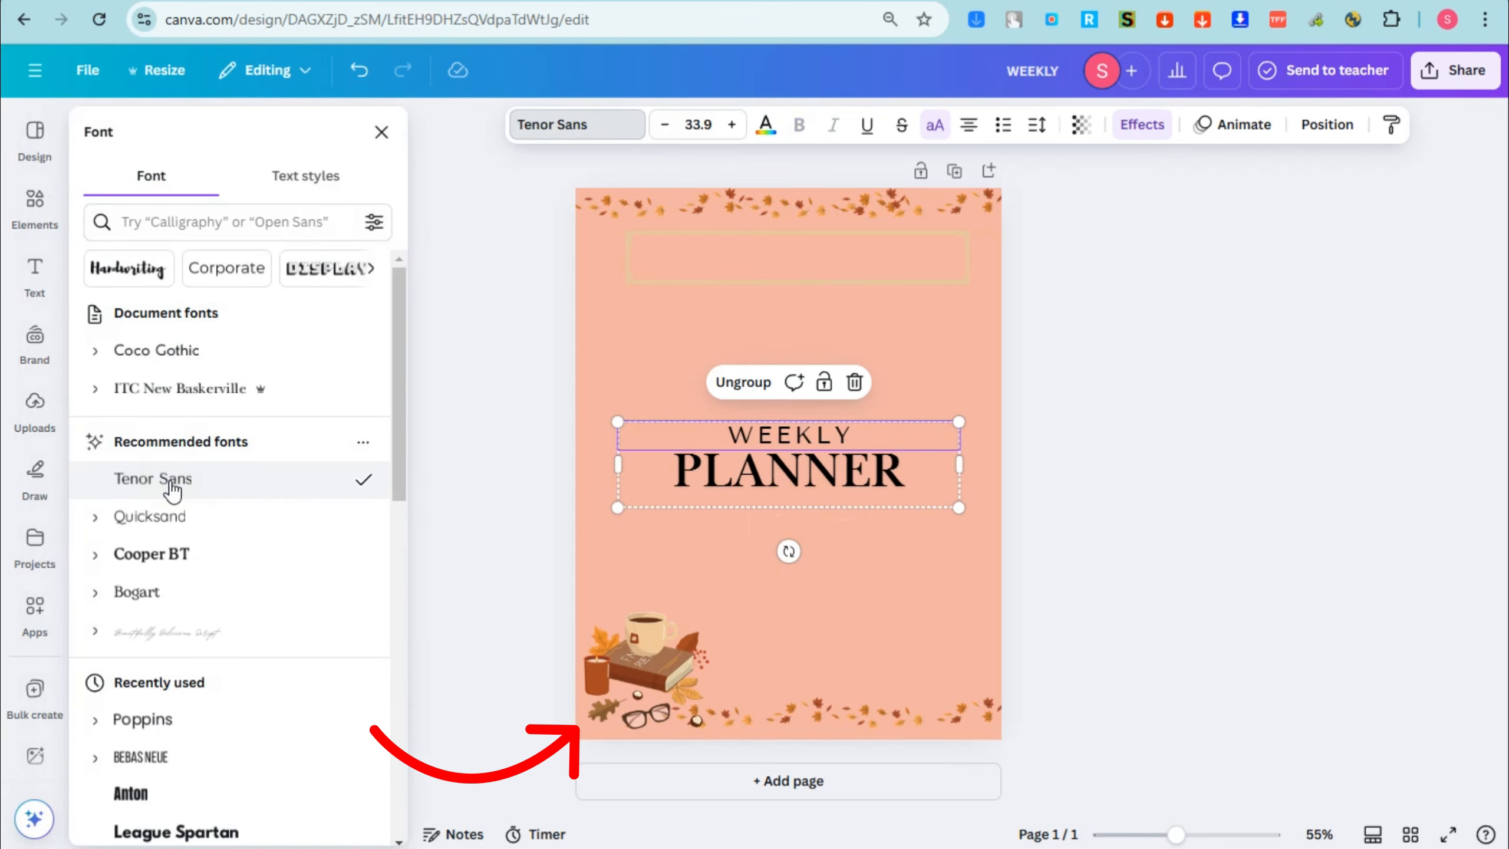
Step: Set the word WEEKLY in Cooper BT, shrink the whole title group and place it centered inside the frame below the upper leaf border
left_click(173, 518)
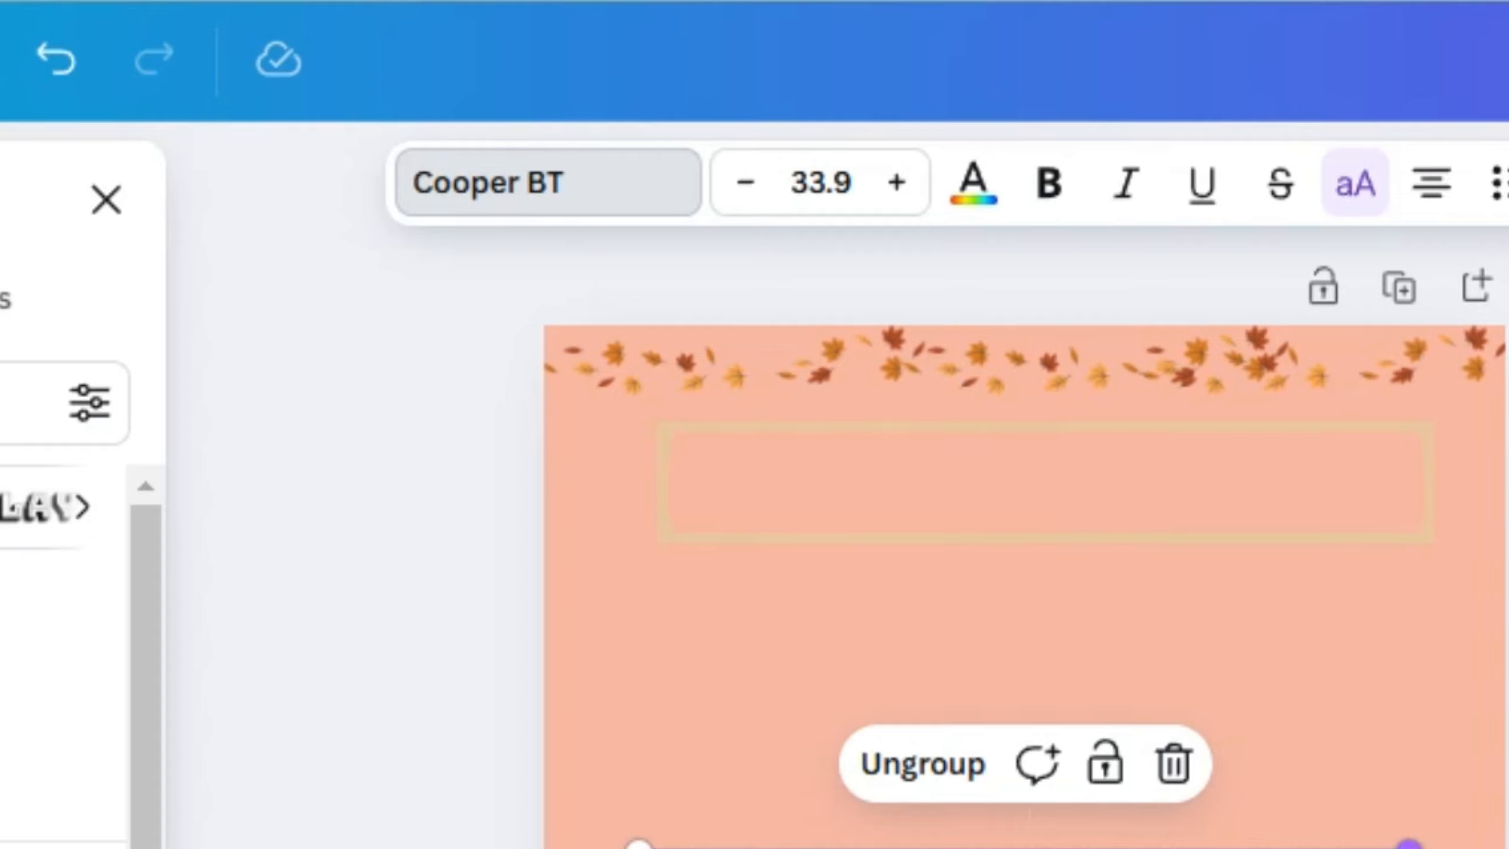
left_click_drag(1314, 847, 1338, 529)
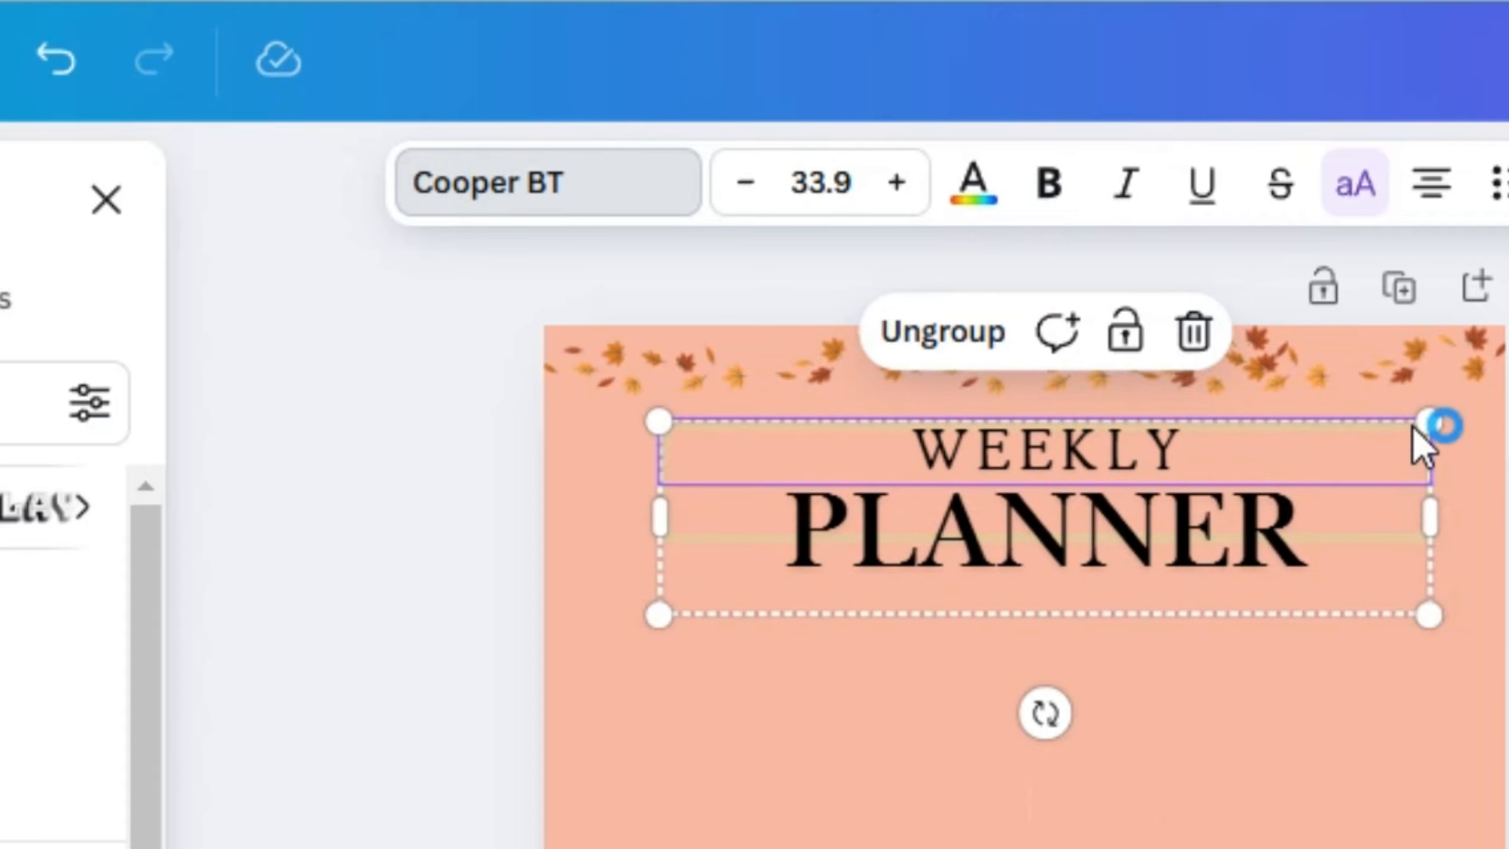
left_click_drag(1413, 429, 1296, 524)
left_click_drag(1044, 533, 1057, 530)
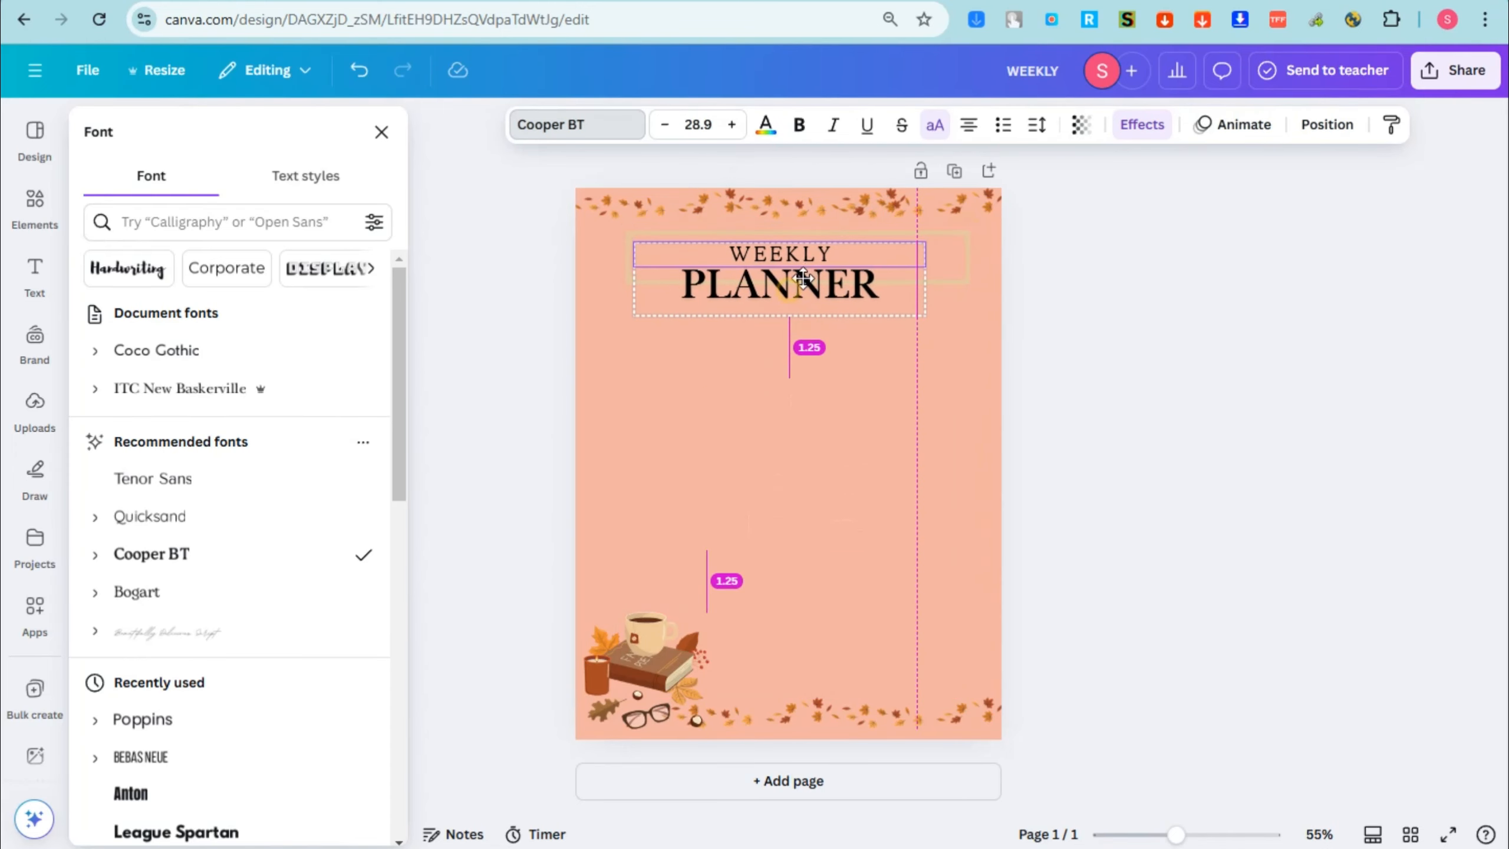
left_click_drag(804, 277, 812, 266)
Step: Enlarge the title frame to about the full page width and position it around the WEEKLY PLANNER title
left_click(955, 274)
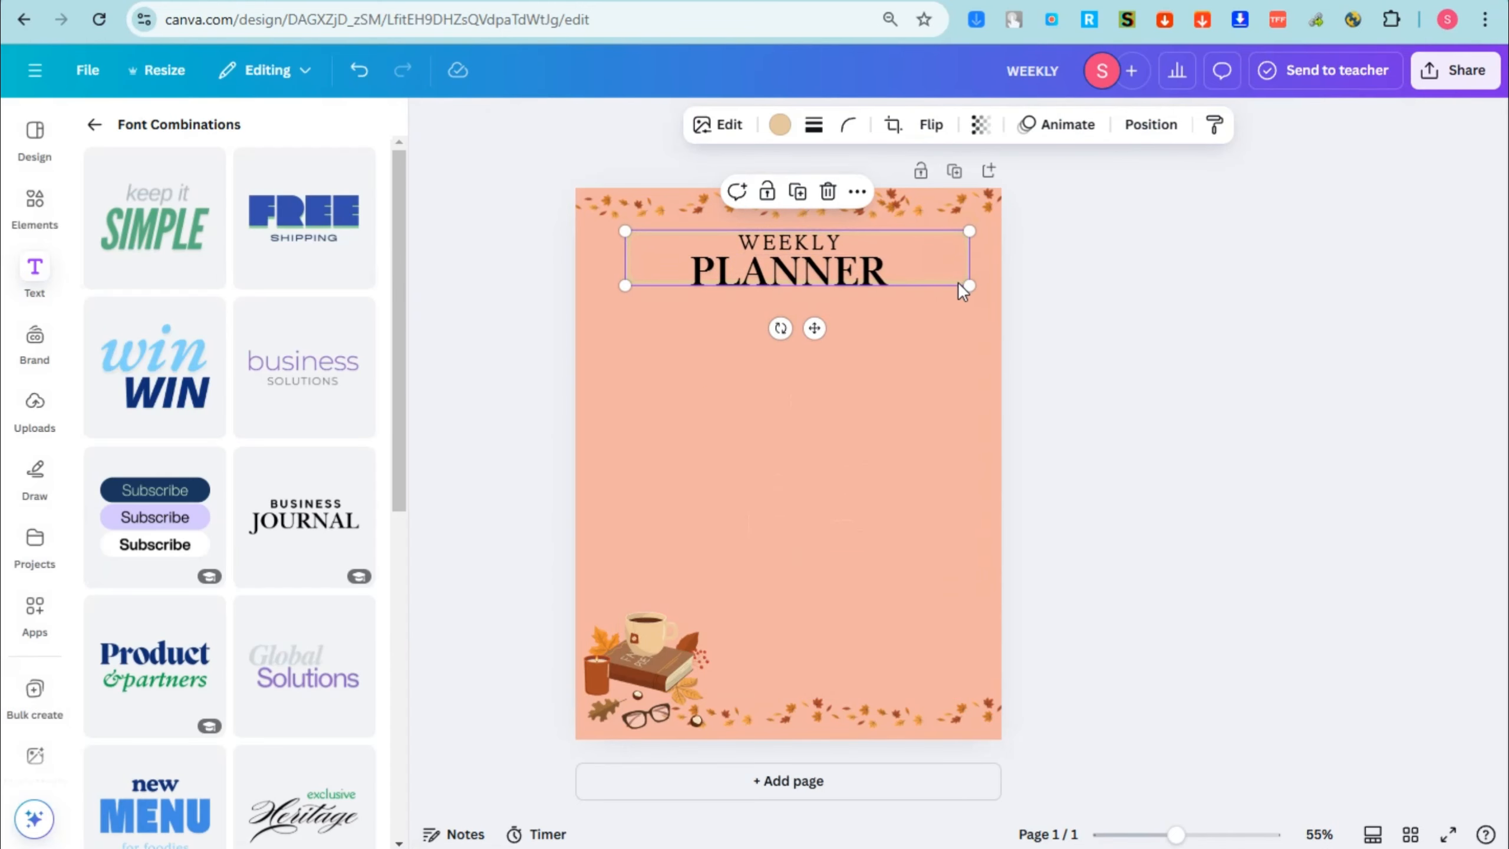
left_click_drag(957, 282, 989, 230)
left_click_drag(941, 261, 1012, 232)
left_click_drag(607, 297, 589, 299)
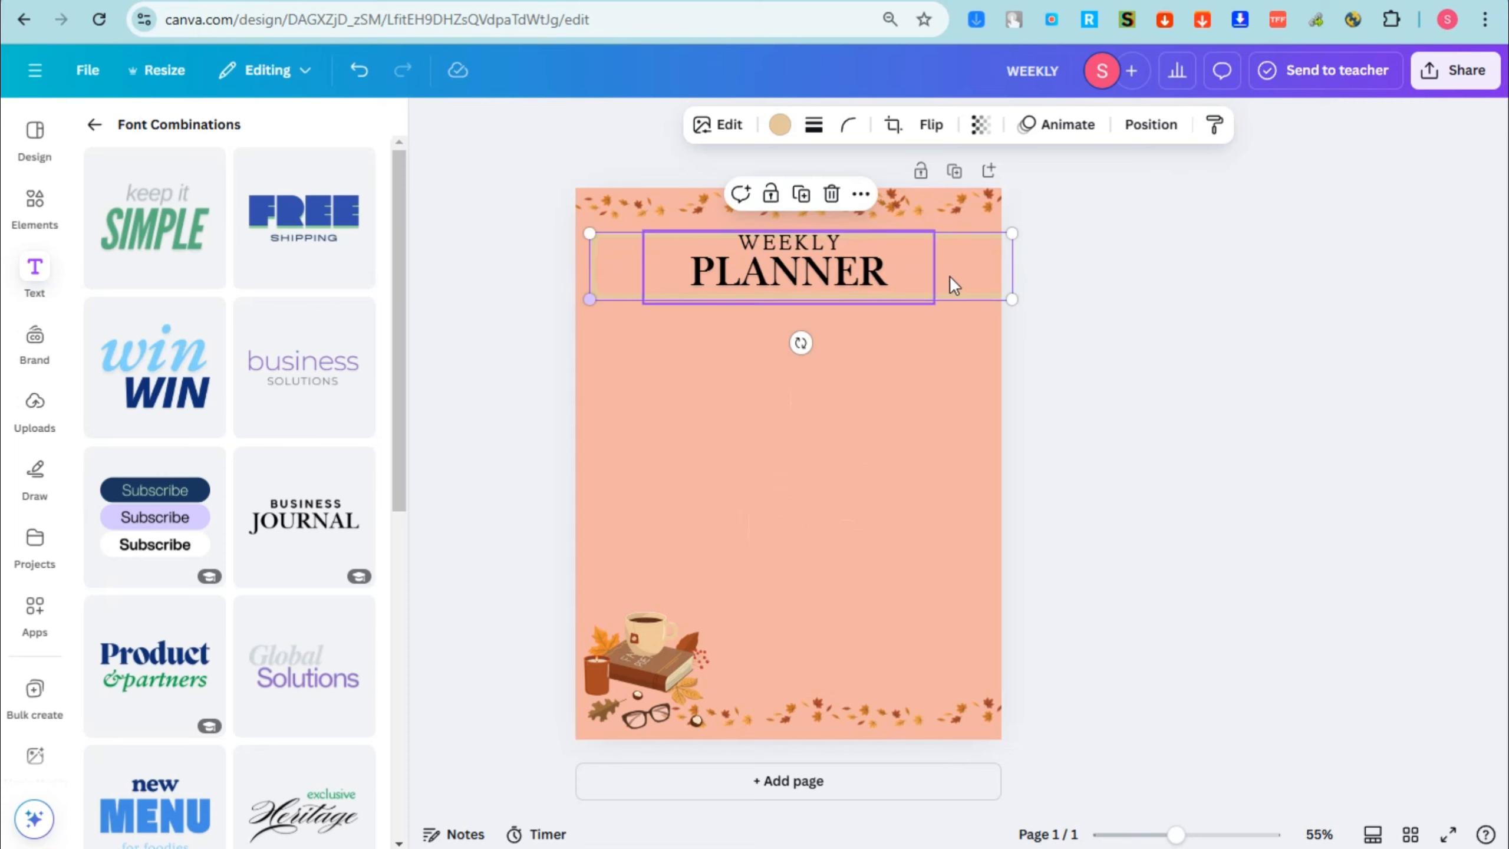
left_click_drag(955, 278, 947, 269)
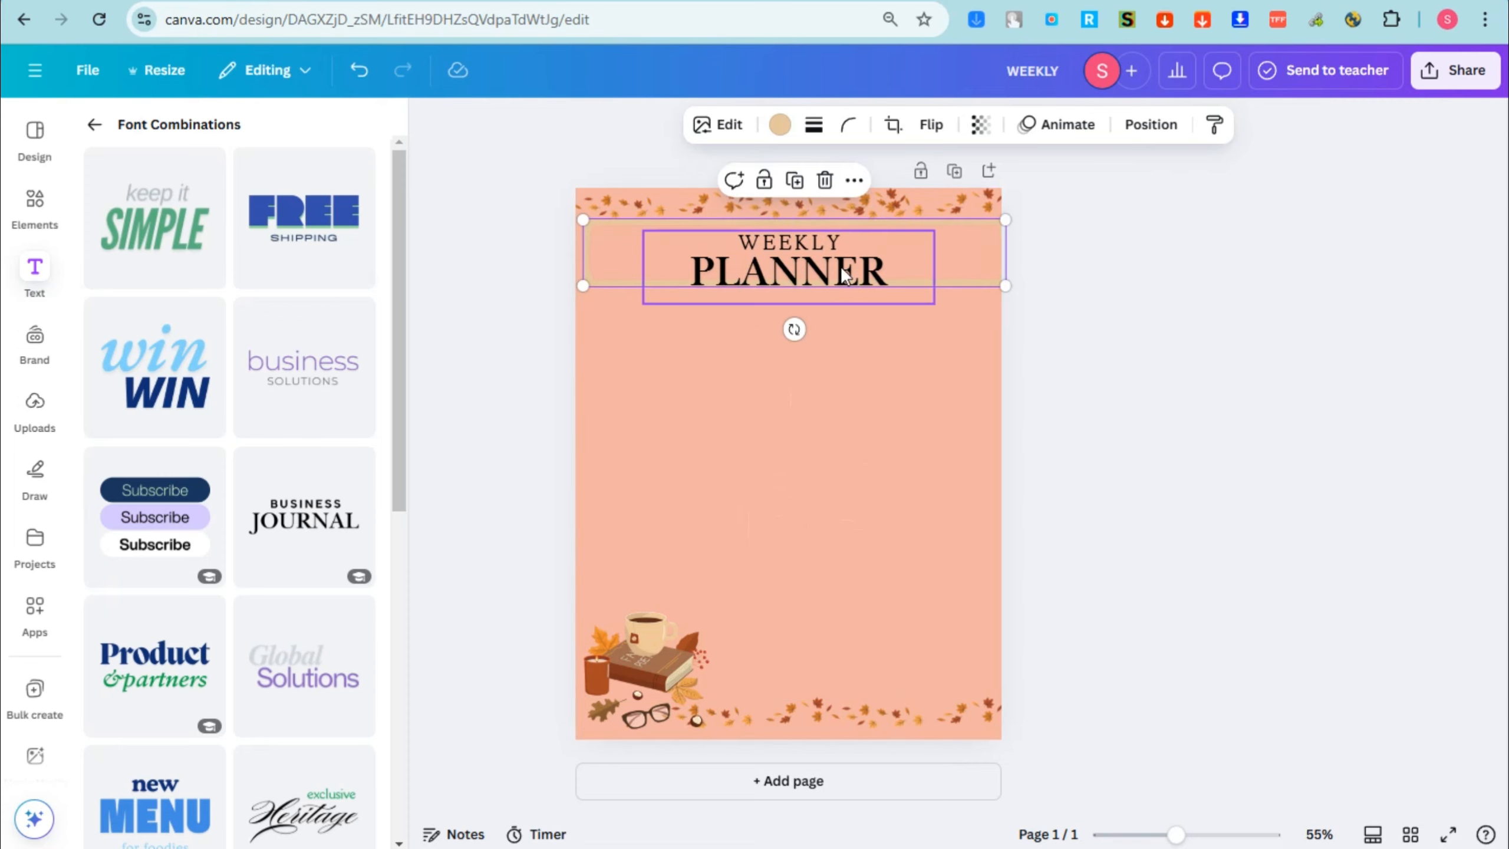
left_click(829, 288)
left_click(971, 269)
Step: Raise the Lift effect's intensity on both PLANNER and WEEKLY, and shift the title slightly upward
left_click(853, 261)
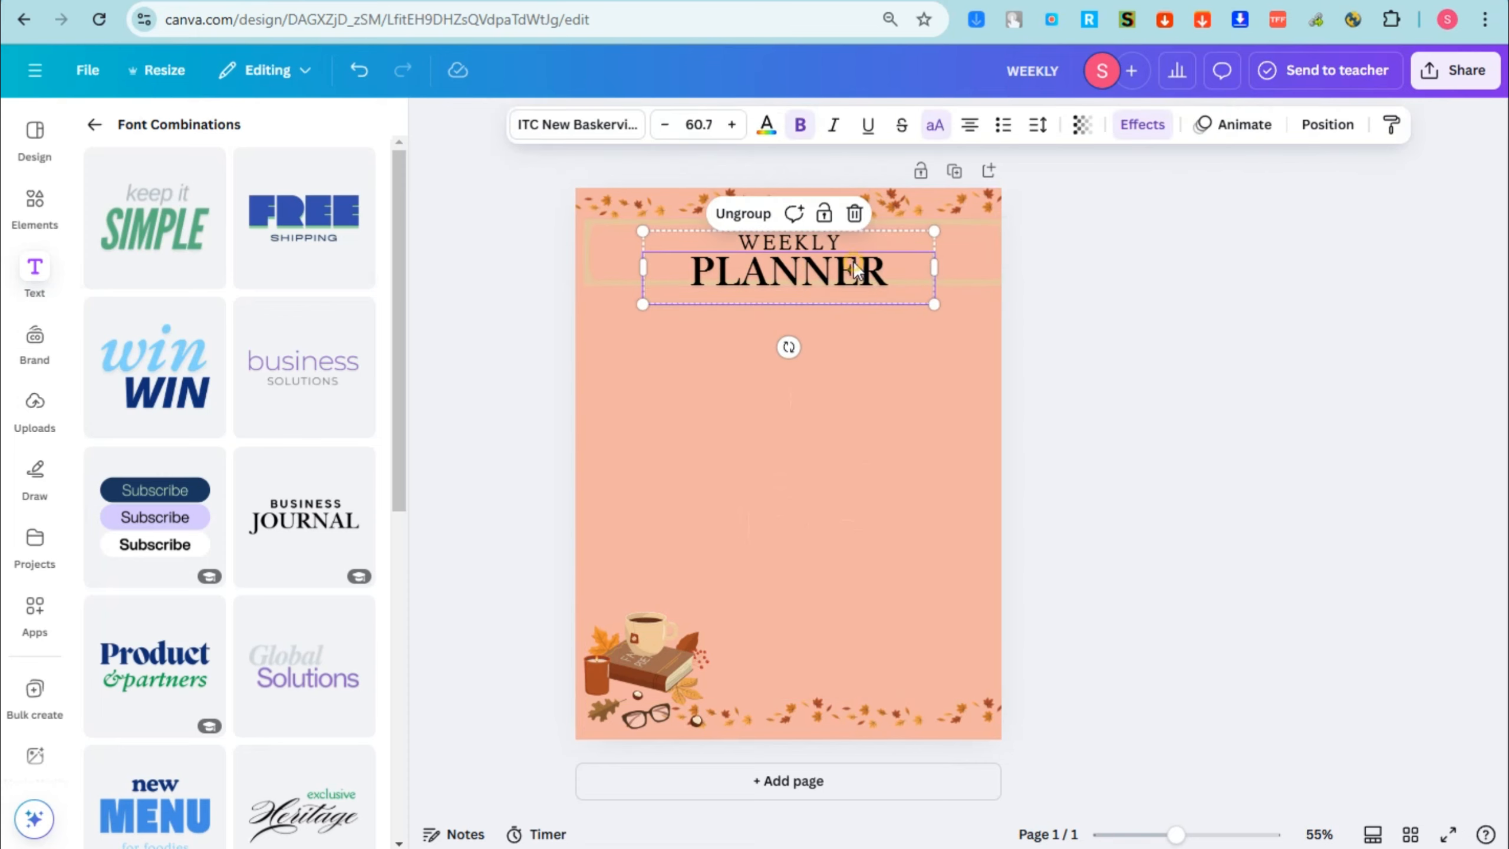
left_click(847, 269)
left_click(1141, 124)
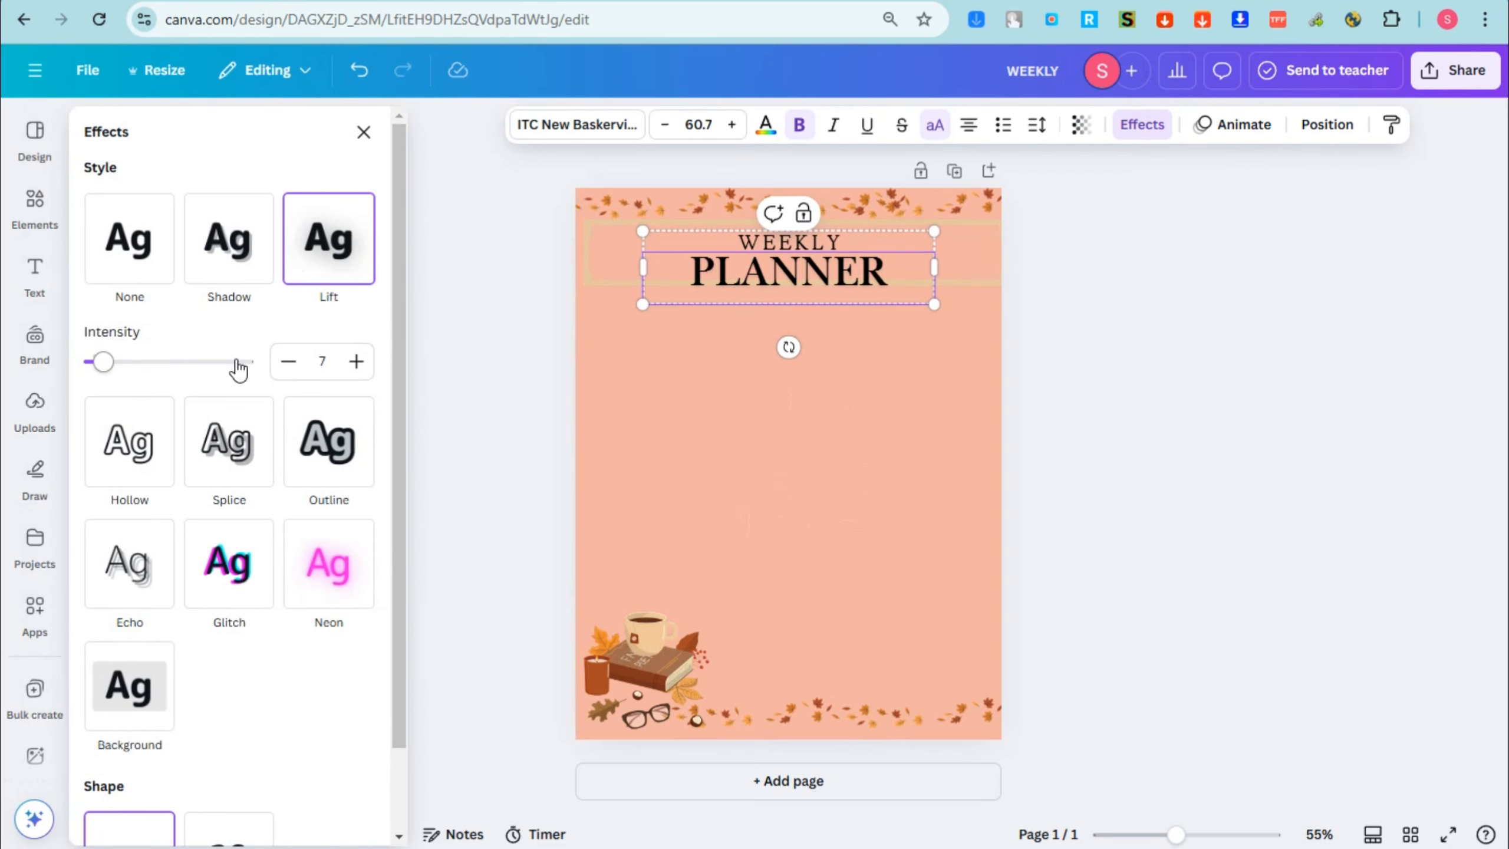
left_click_drag(140, 365, 262, 362)
left_click(825, 245)
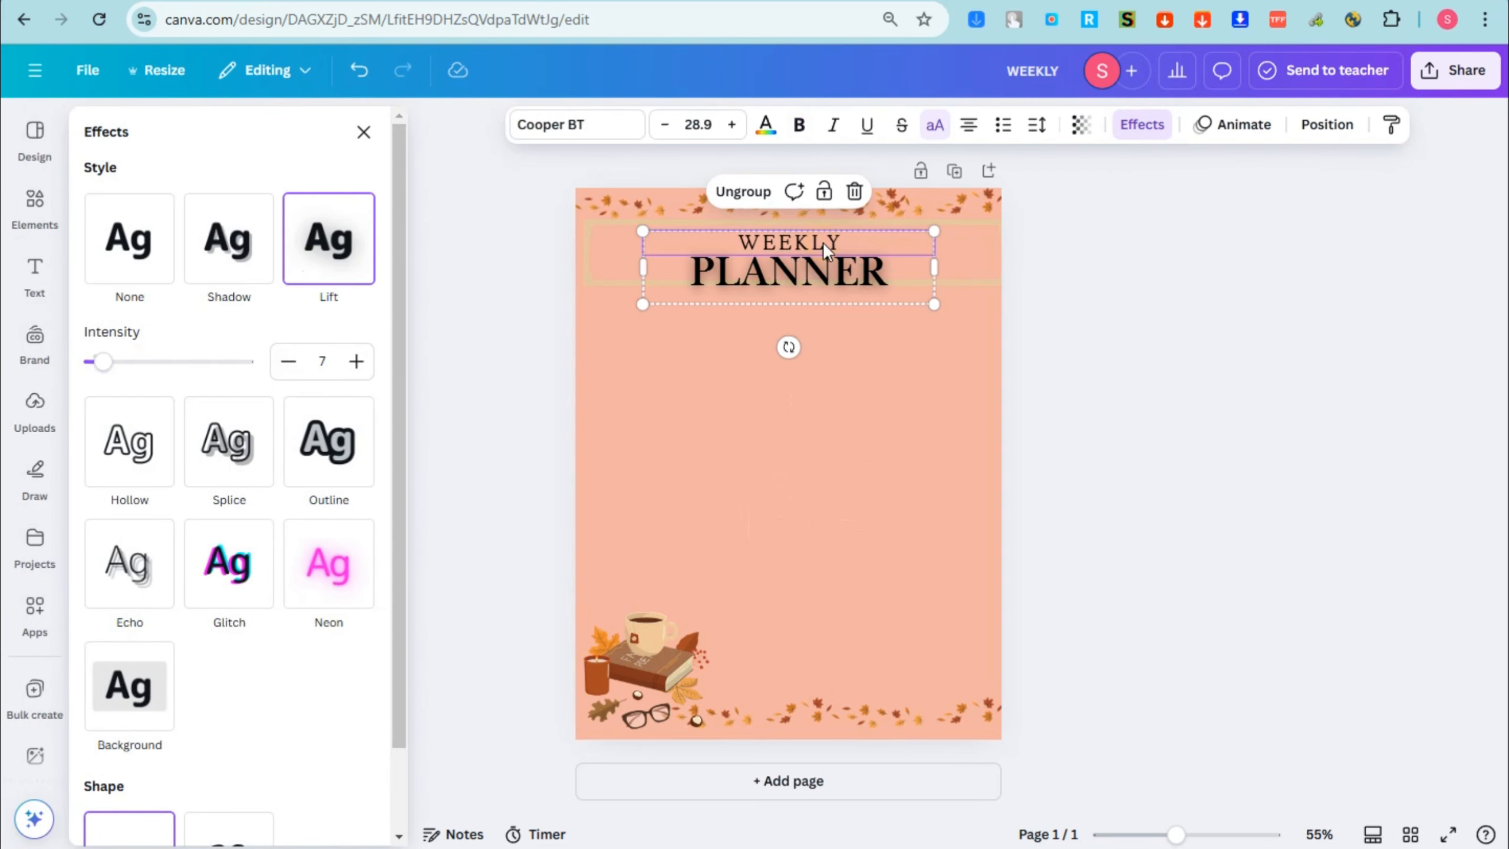
left_click_drag(102, 361, 277, 365)
left_click_drag(890, 259, 890, 248)
Step: Recolor the words WEEKLY and PLANNER rust brown and give the title a dark outline effect
left_click(766, 135)
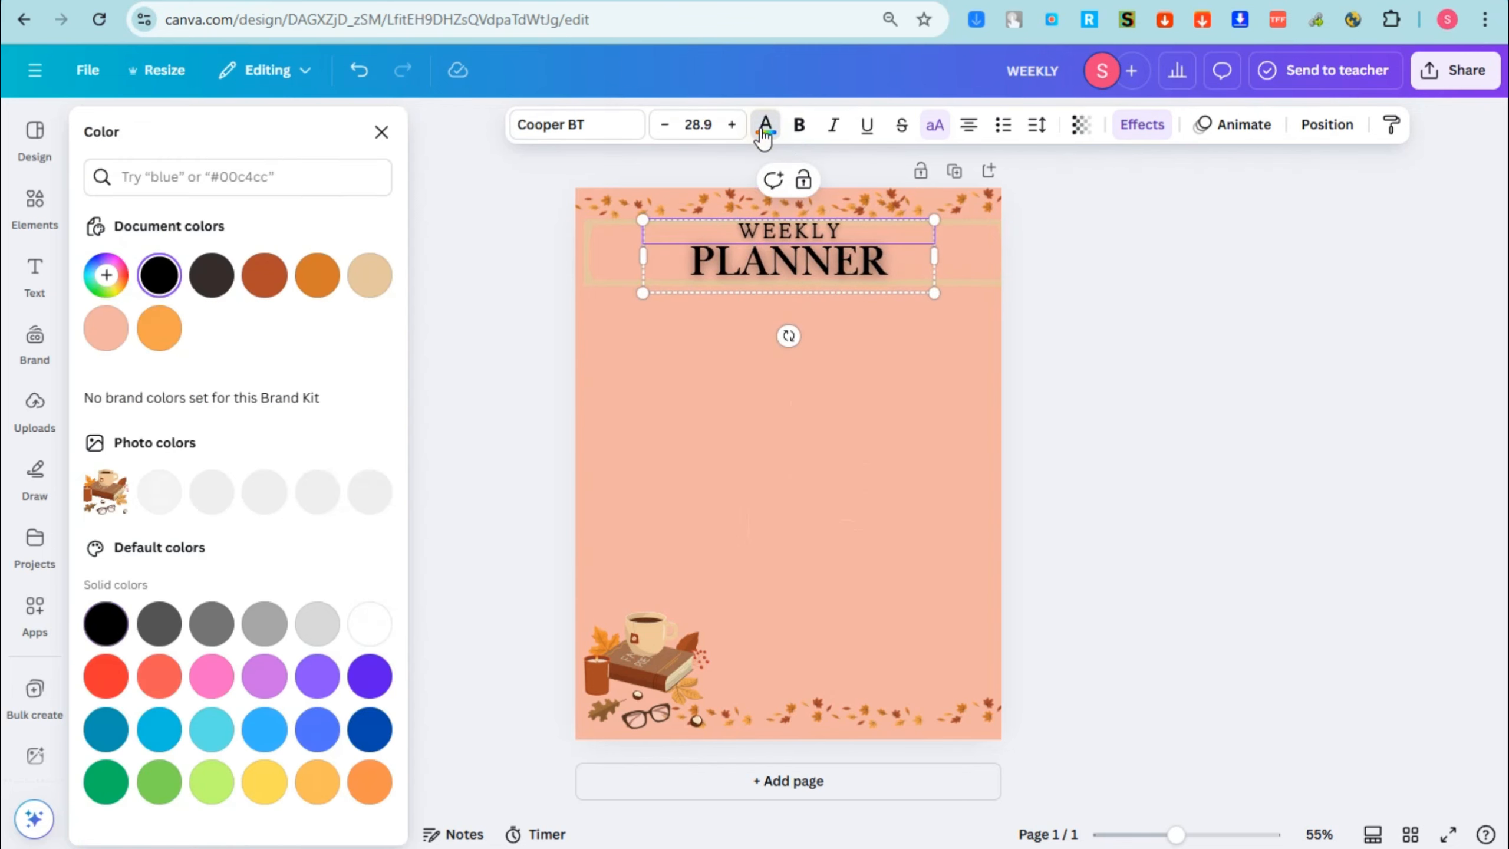
left_click(361, 288)
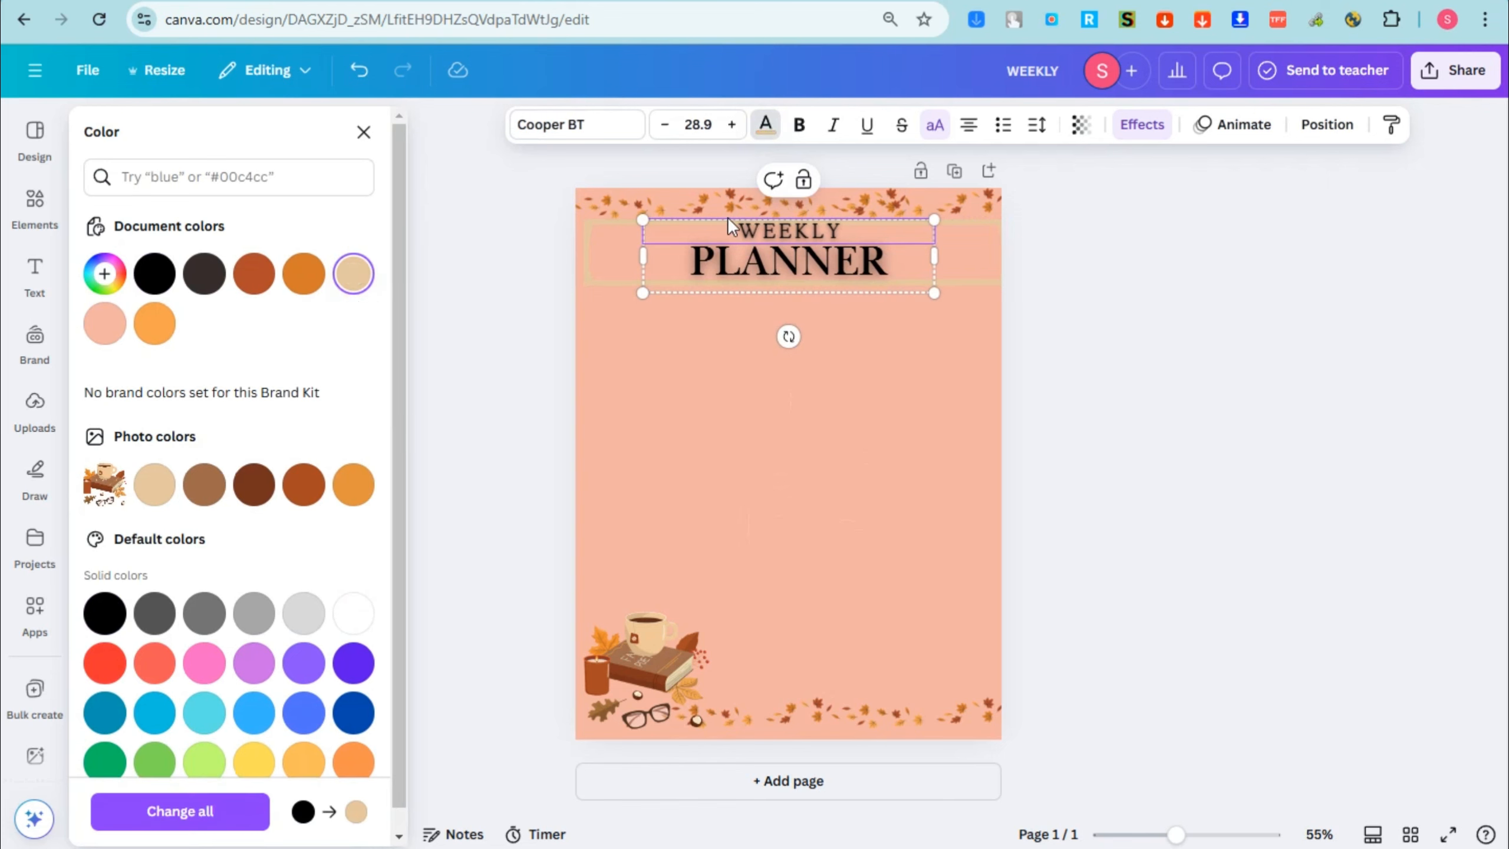
left_click_drag(727, 217, 842, 233)
left_click(254, 274)
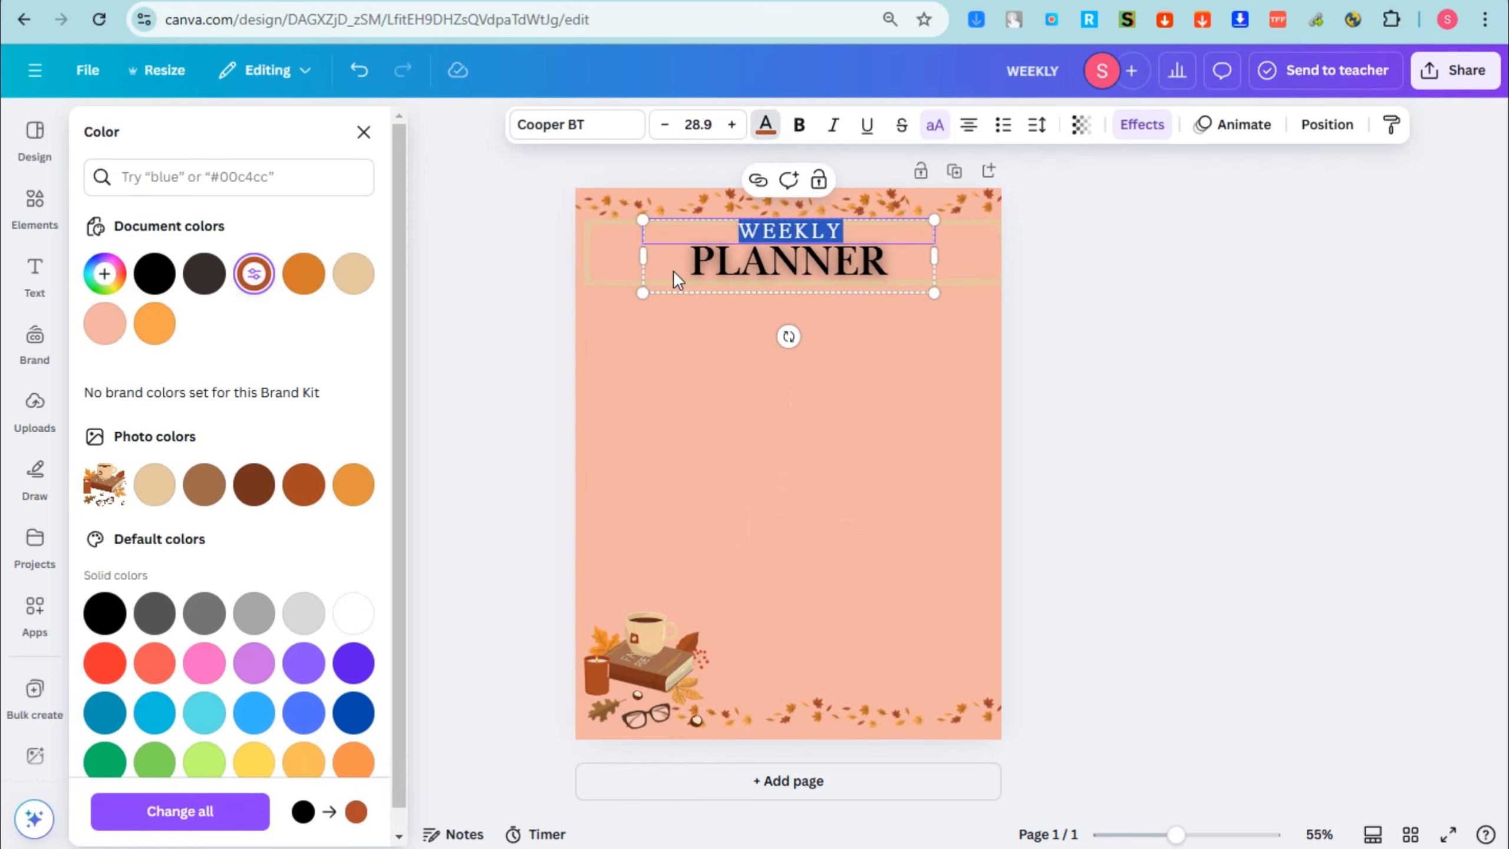
left_click(778, 264)
double_click(778, 264)
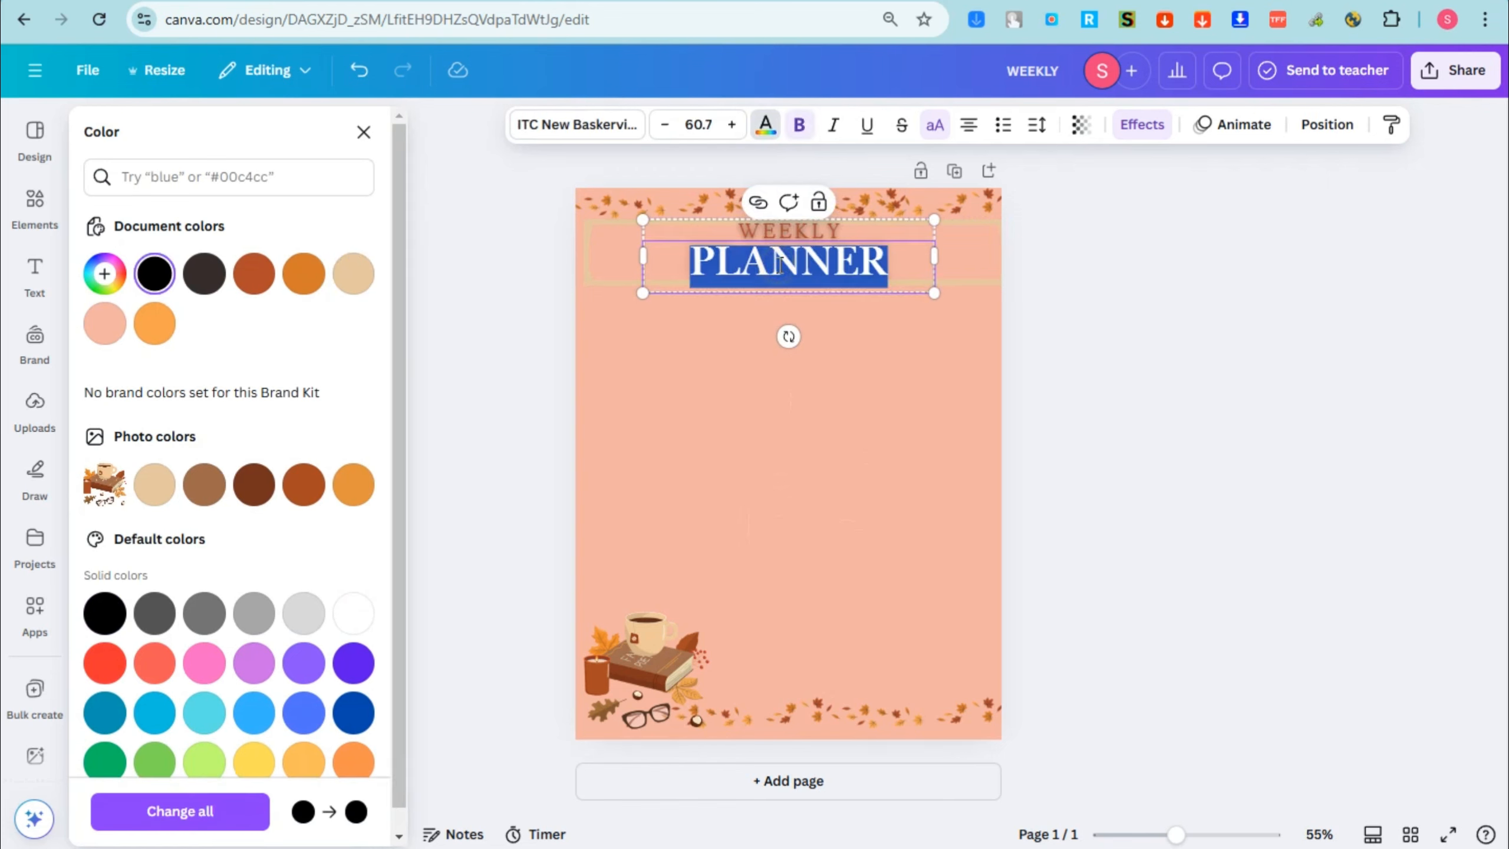
left_click(258, 285)
left_click(901, 331)
left_click(847, 253)
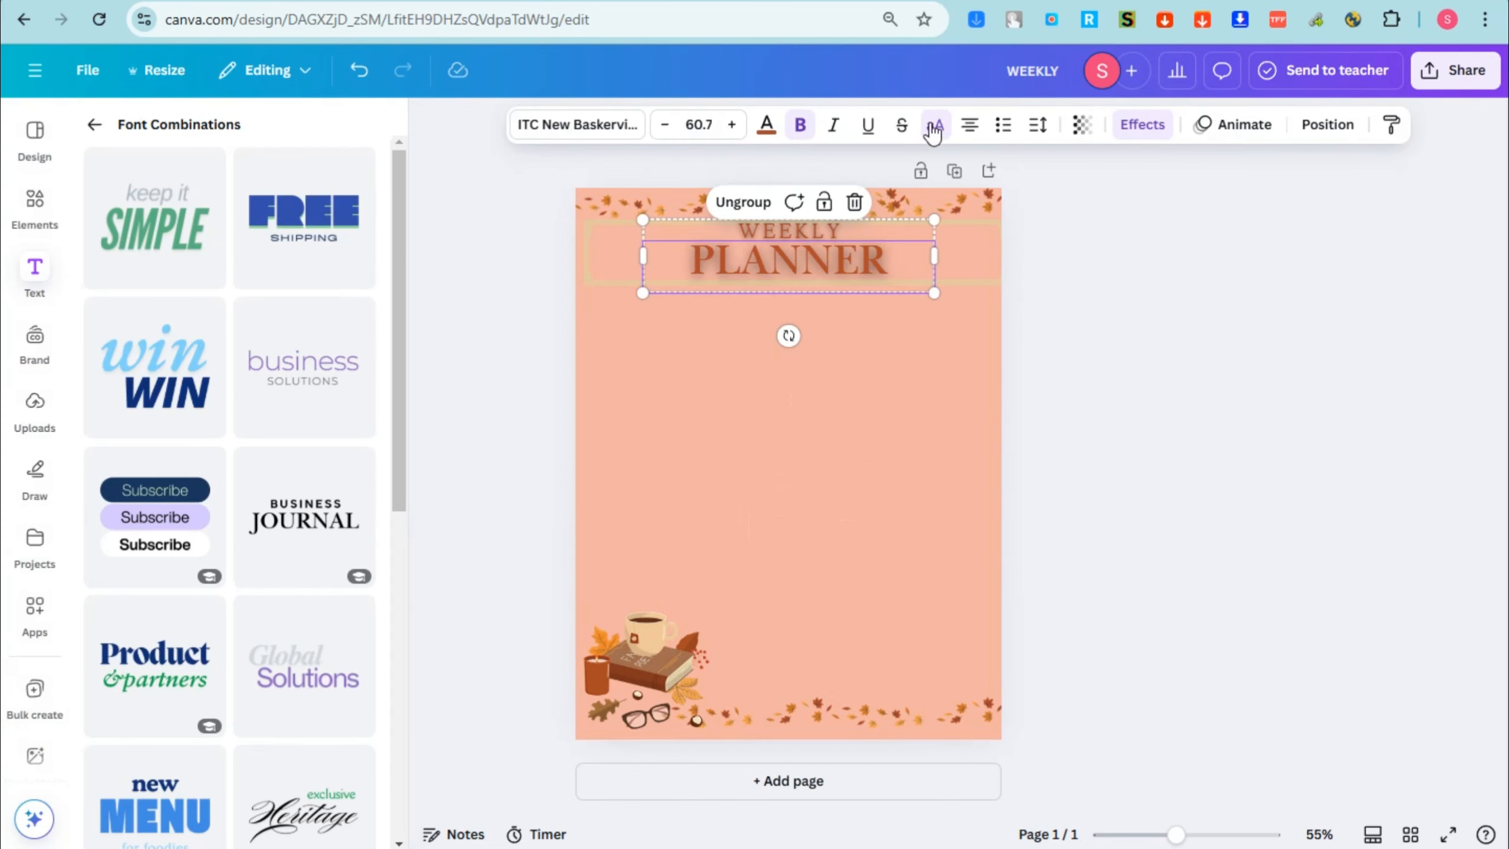
left_click(934, 126)
Step: Search the elements for "square", limit the results to shapes, and place a solid square below the title near the page's left edge
left_click(34, 205)
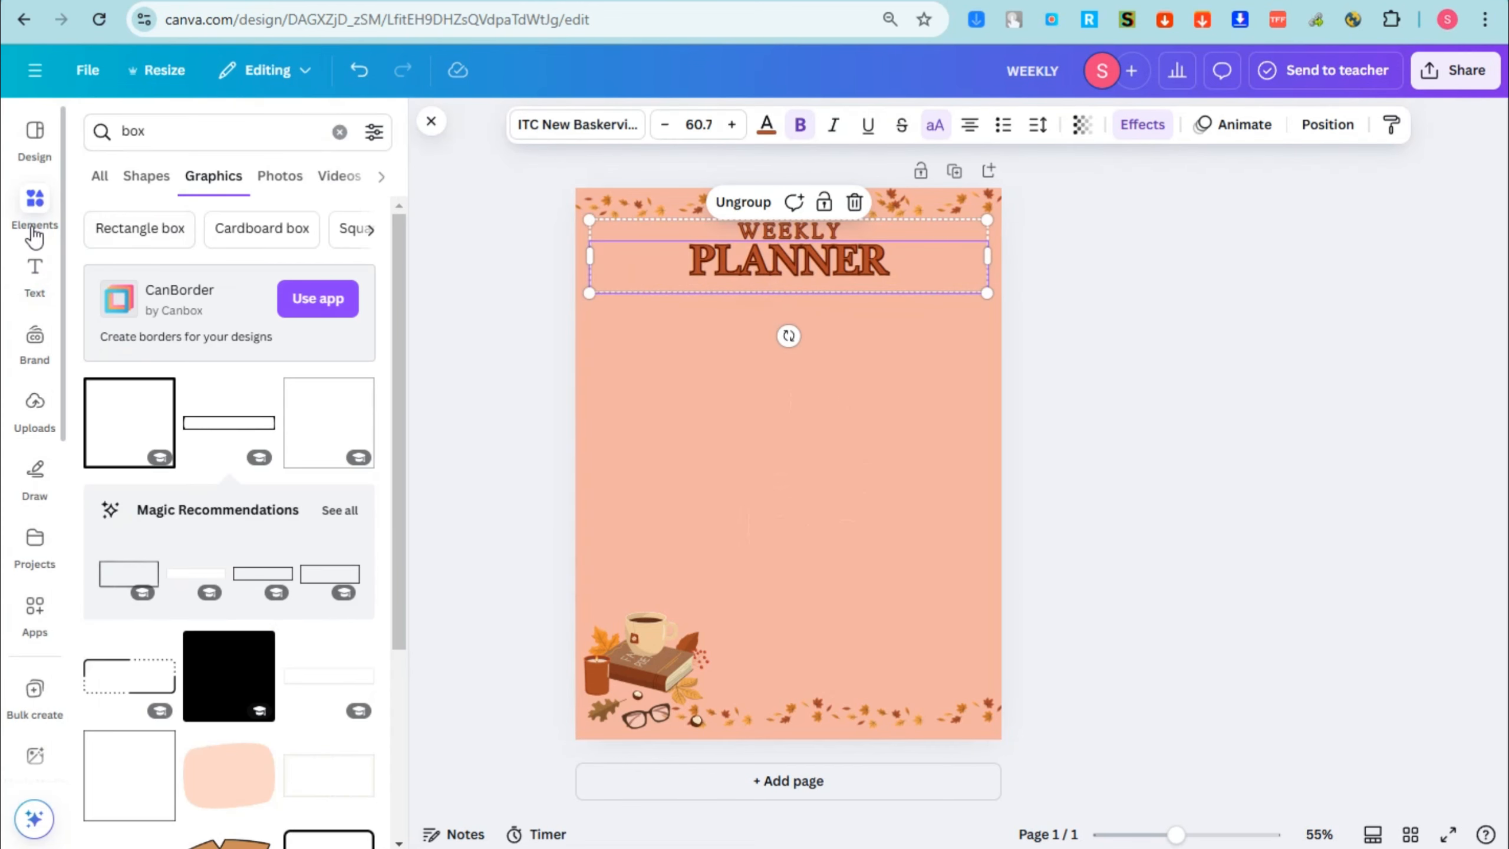
left_click(119, 132)
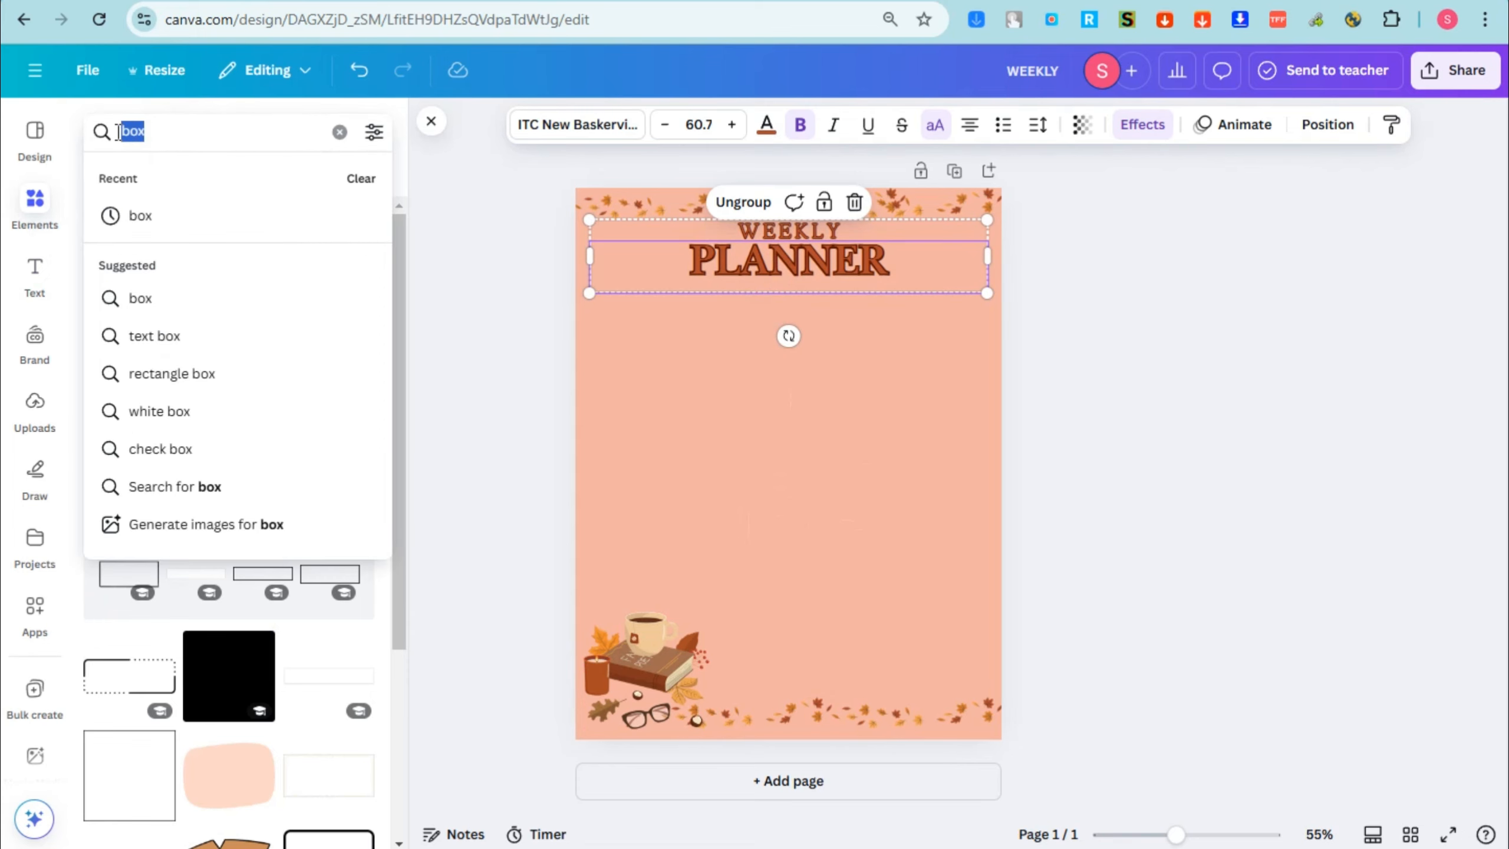
type("square")
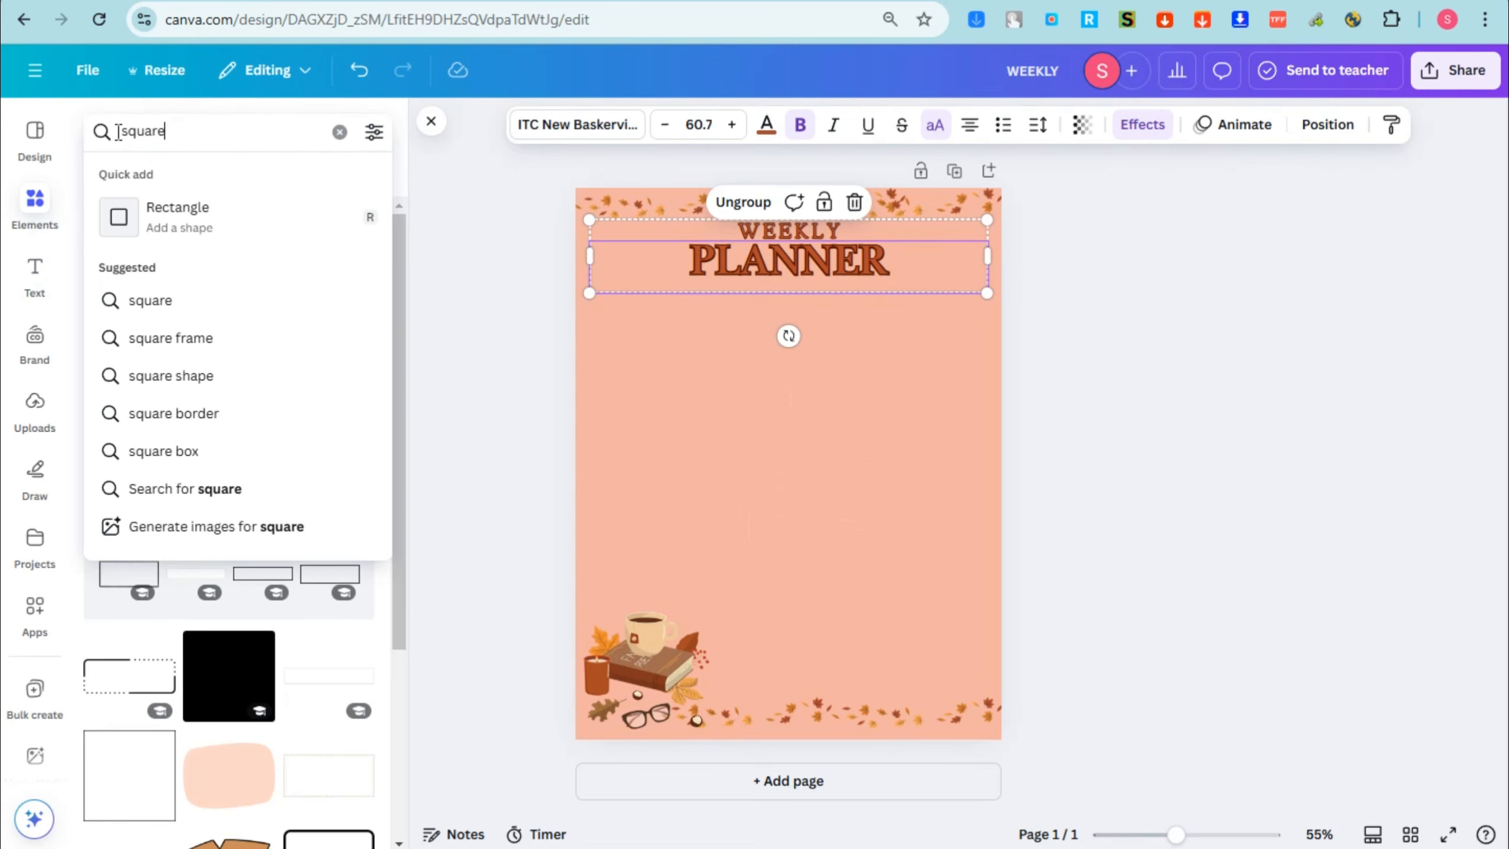
key("Return")
left_click(146, 175)
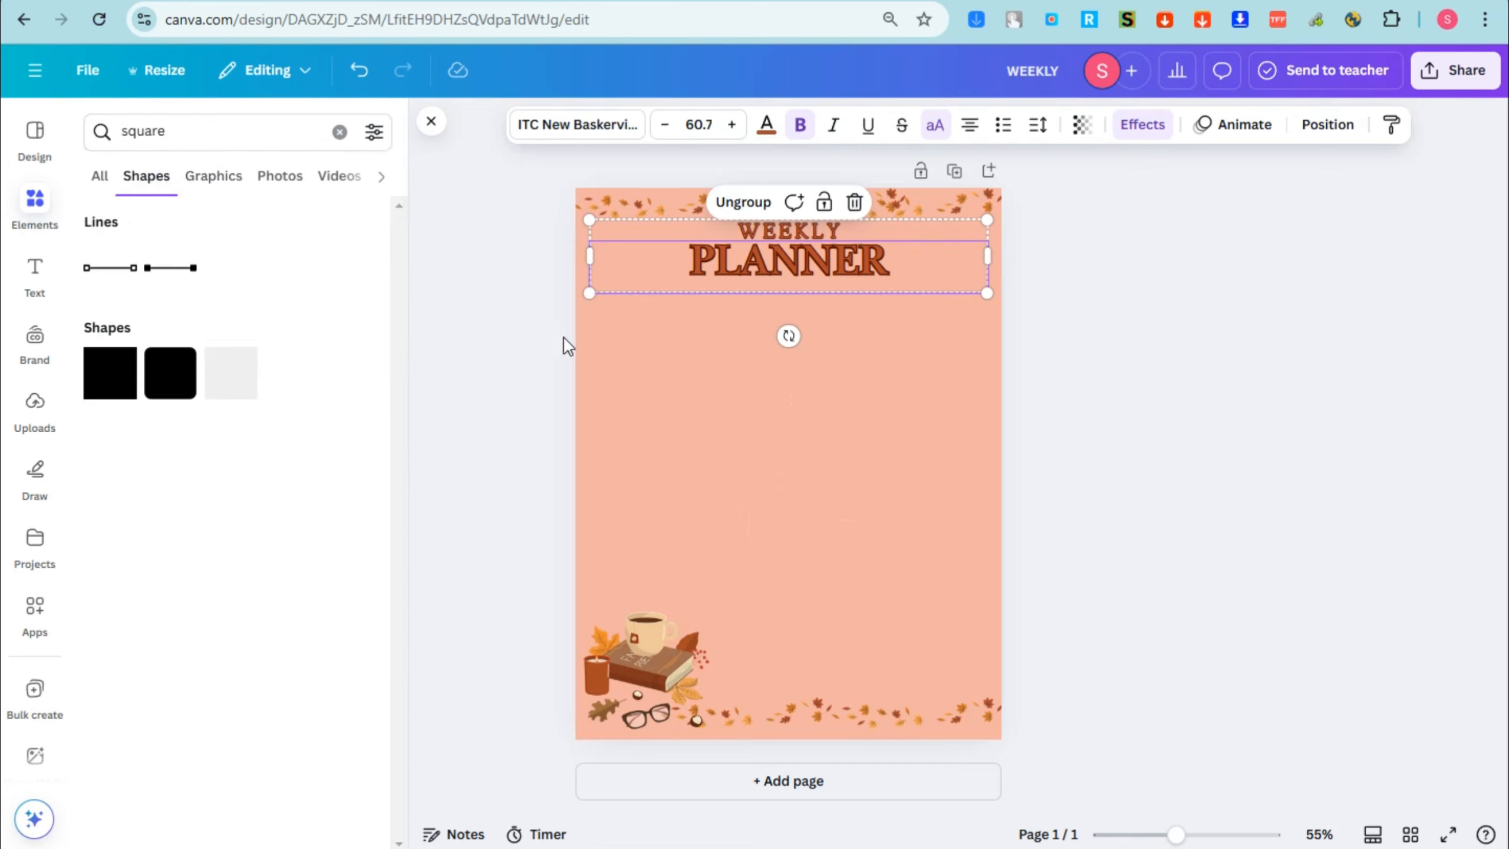
left_click_drag(128, 380, 660, 365)
Step: Try several fill colors on the square, settle on the muted peach #E7A391, and nudge the square up toward the page edge
left_click(556, 124)
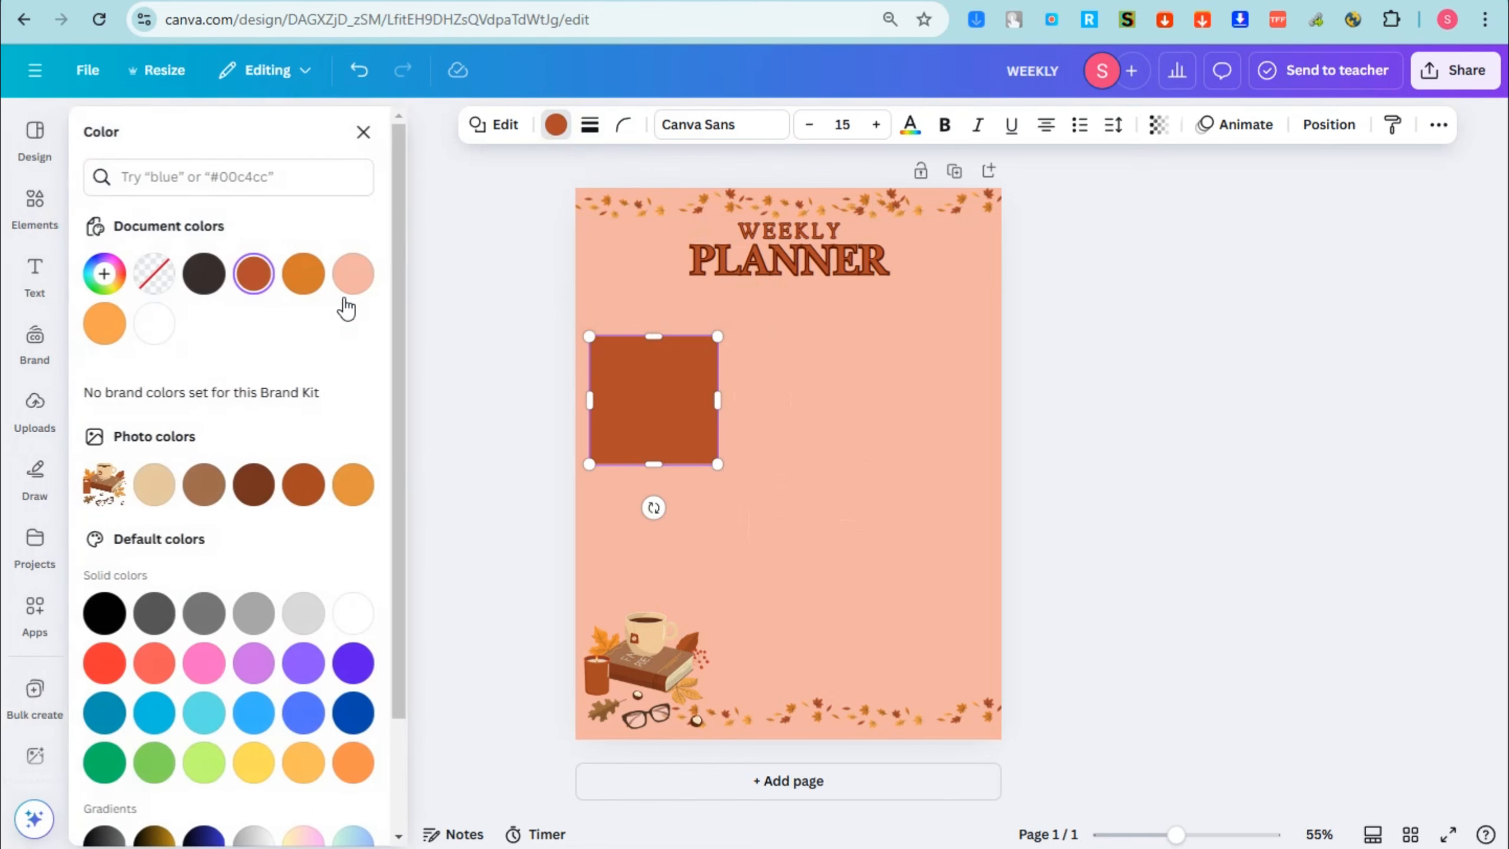
left_click(354, 613)
left_click_drag(662, 367, 656, 356)
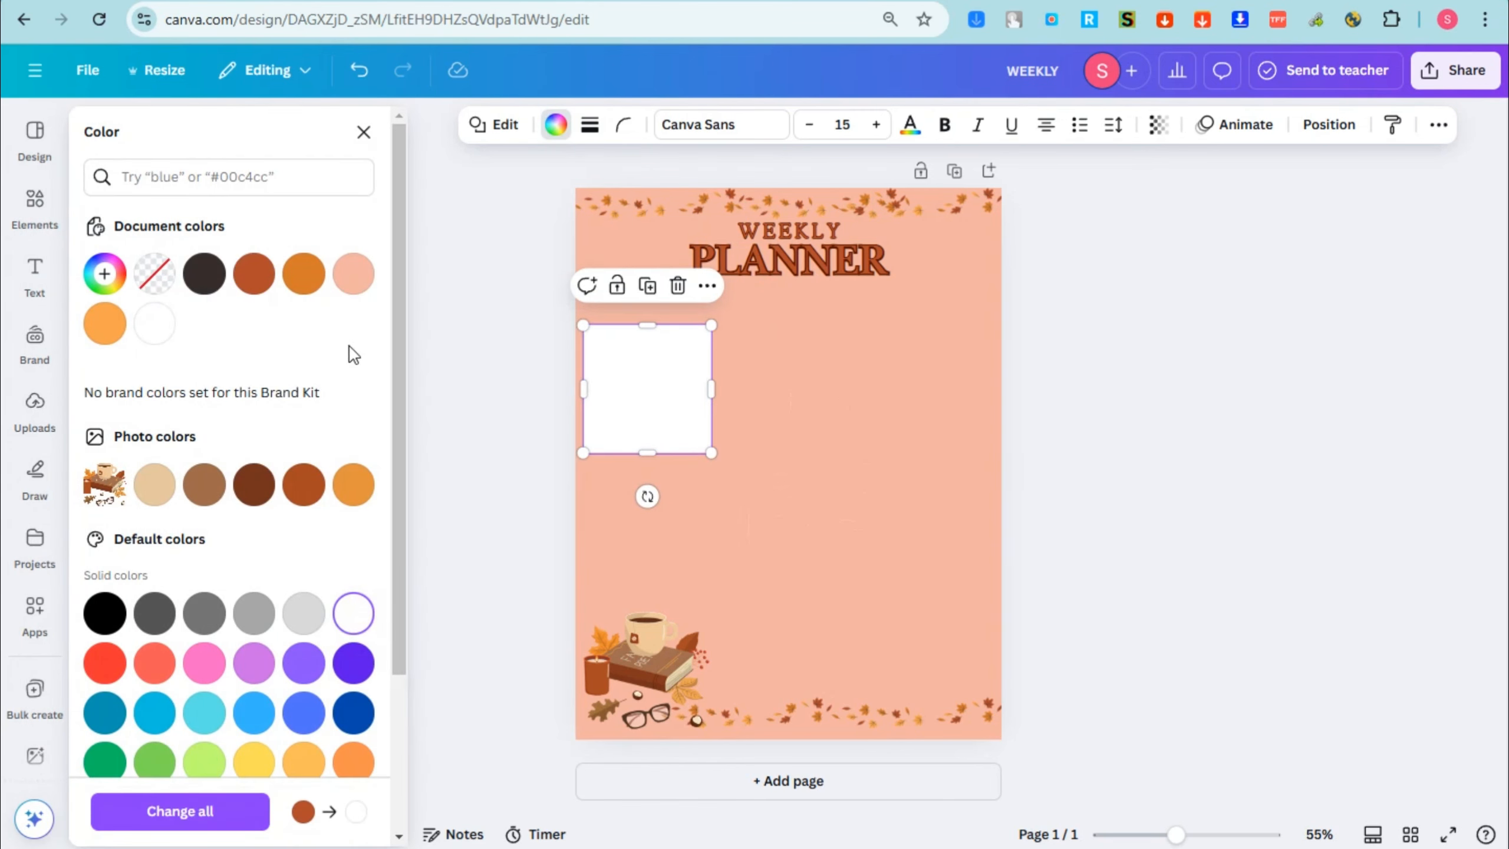
left_click(354, 274)
left_click(292, 278)
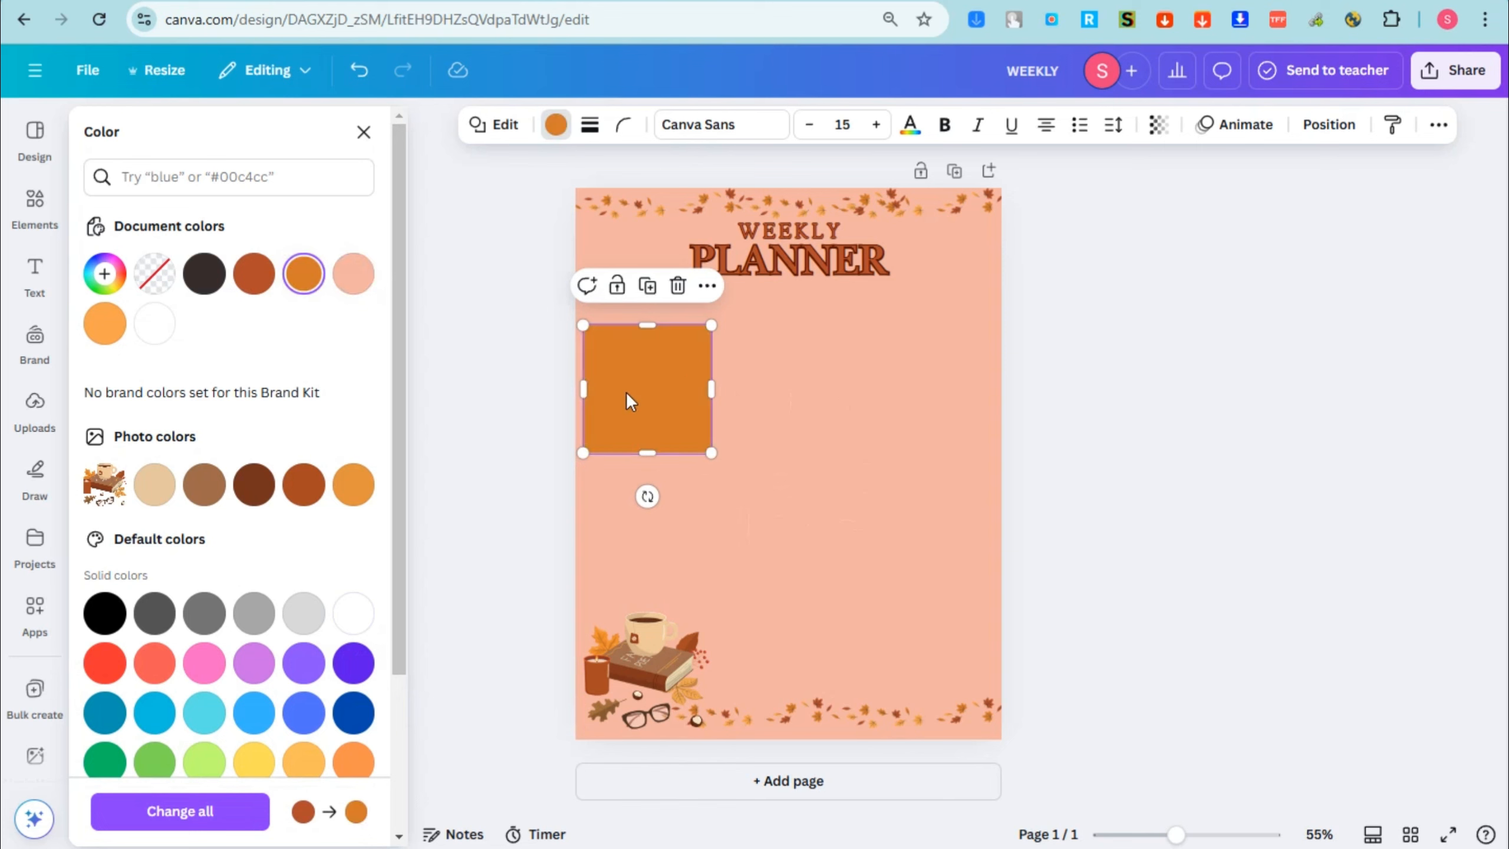
left_click(209, 491)
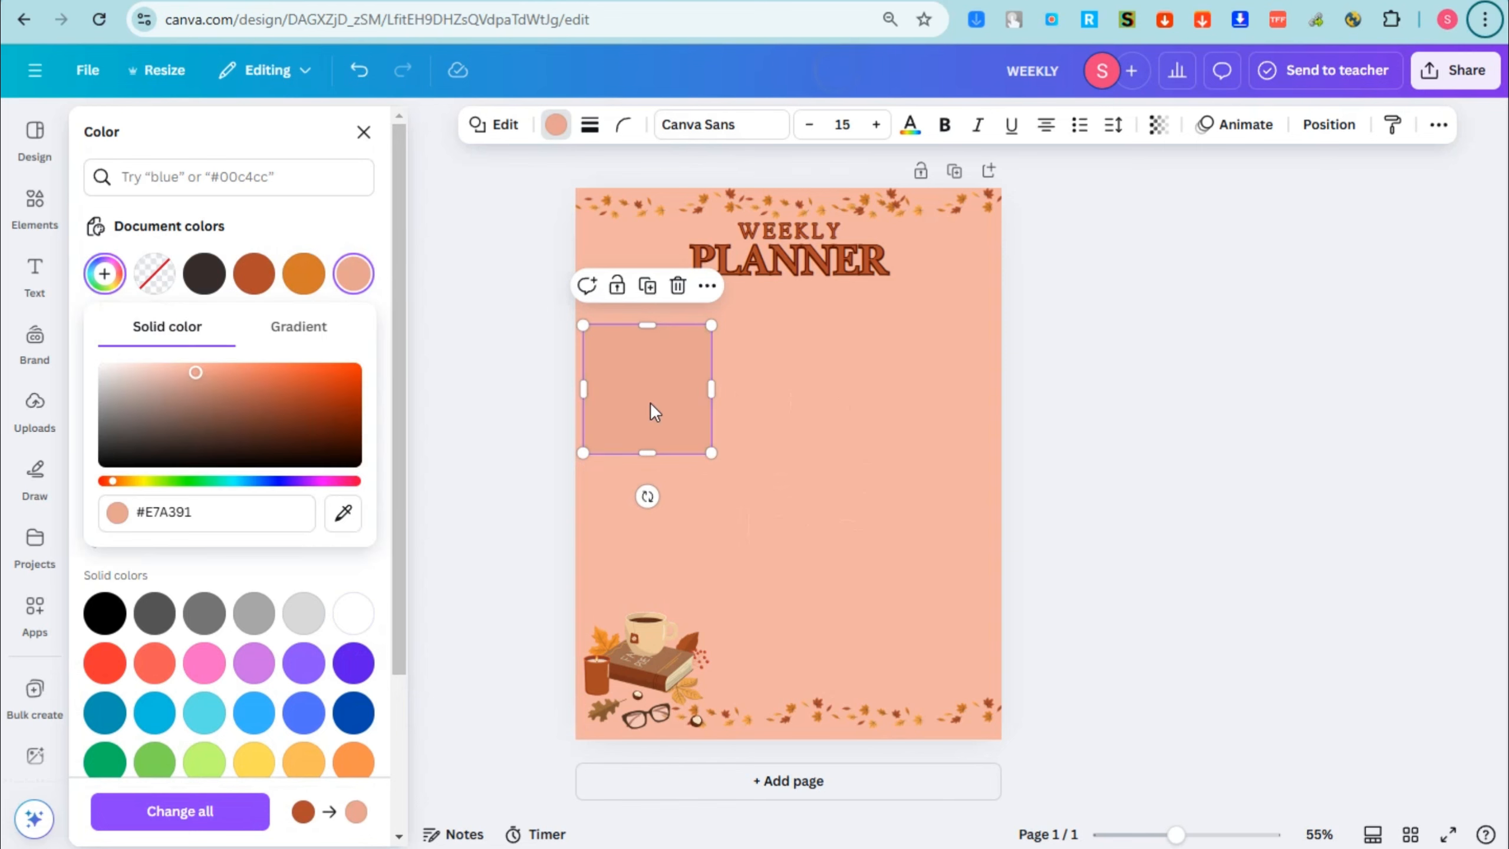
left_click(667, 459)
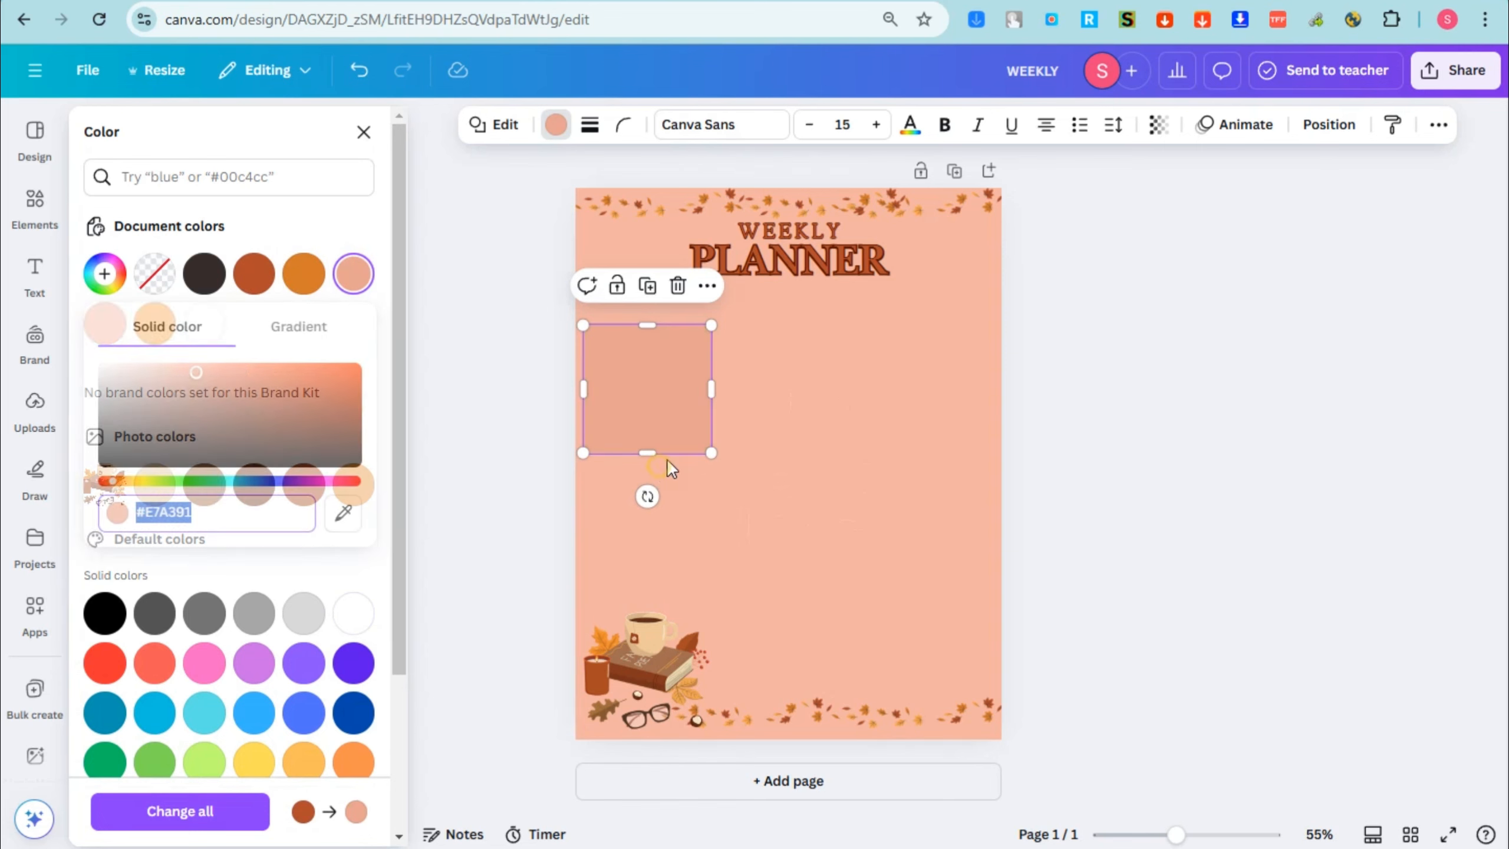
left_click(674, 412)
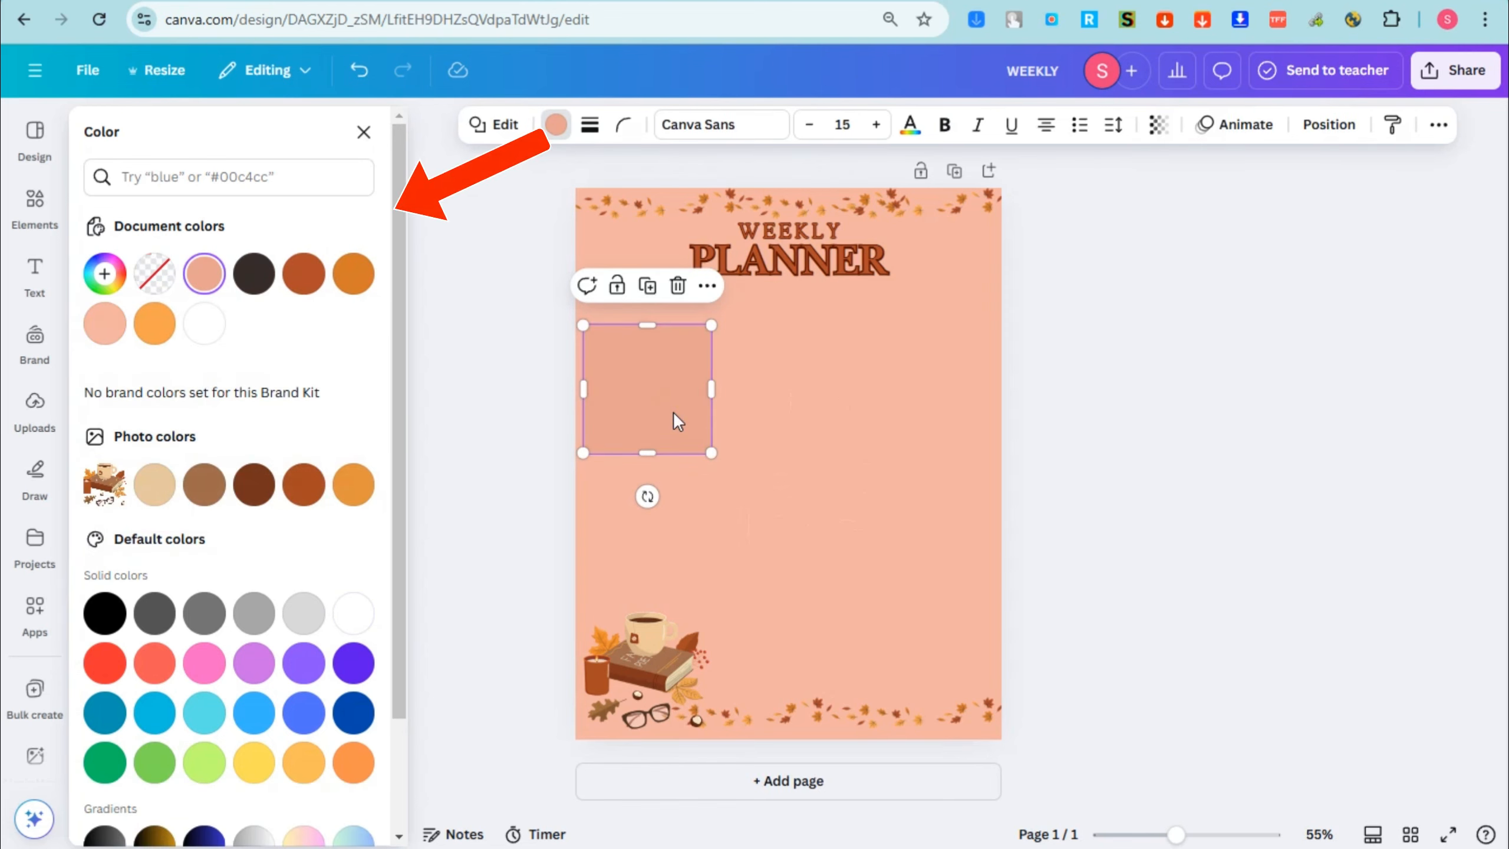
Step: Shrink the peach square and duplicate it into eight boxes: two rows of three, plus two boxes beside the coffee graphic
left_click_drag(710, 452, 689, 422)
left_click(722, 400)
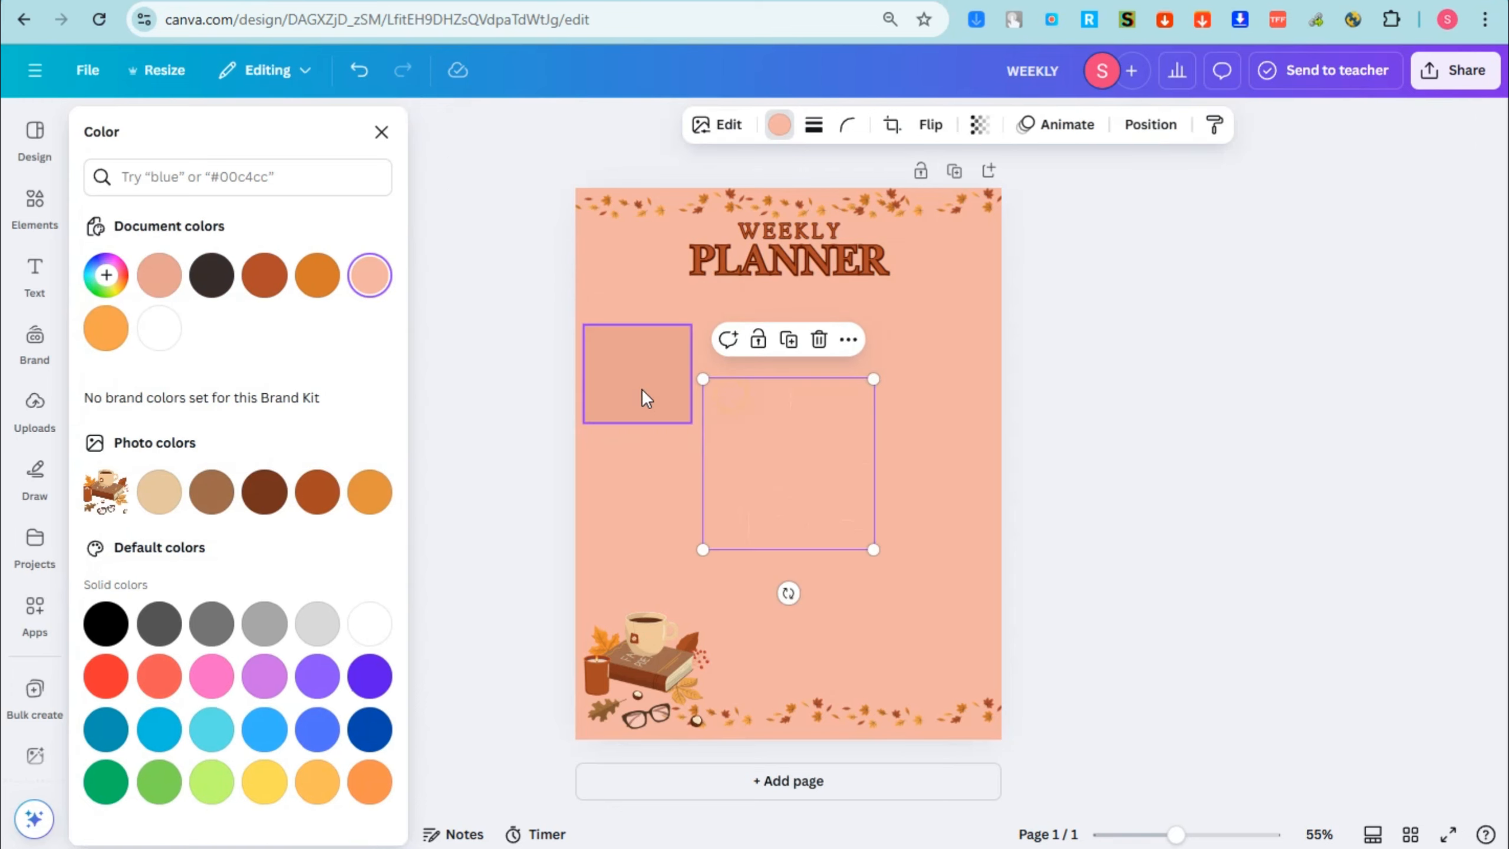
left_click(642, 388)
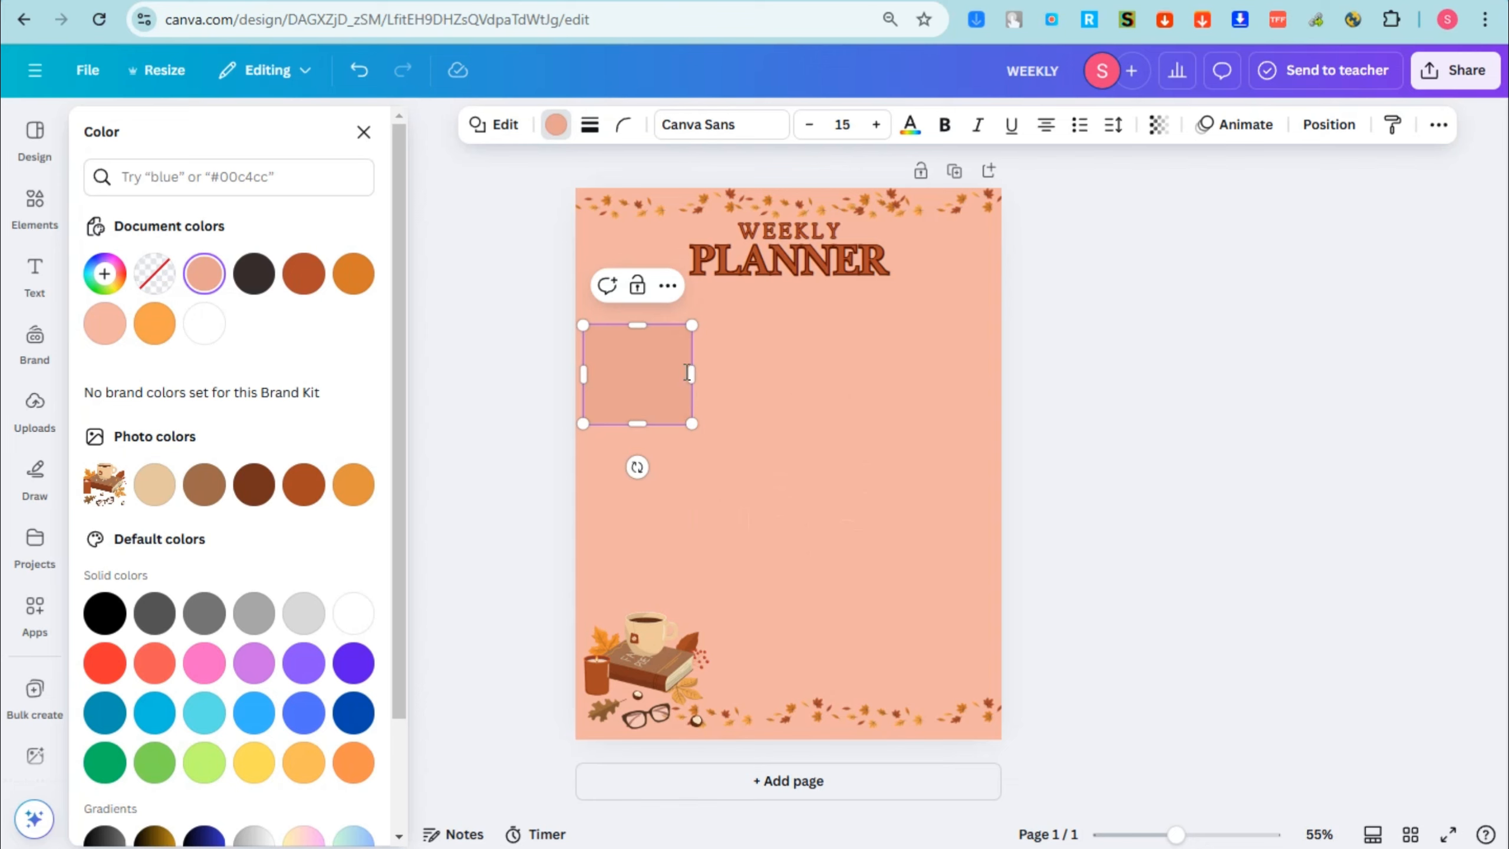
left_click(663, 348)
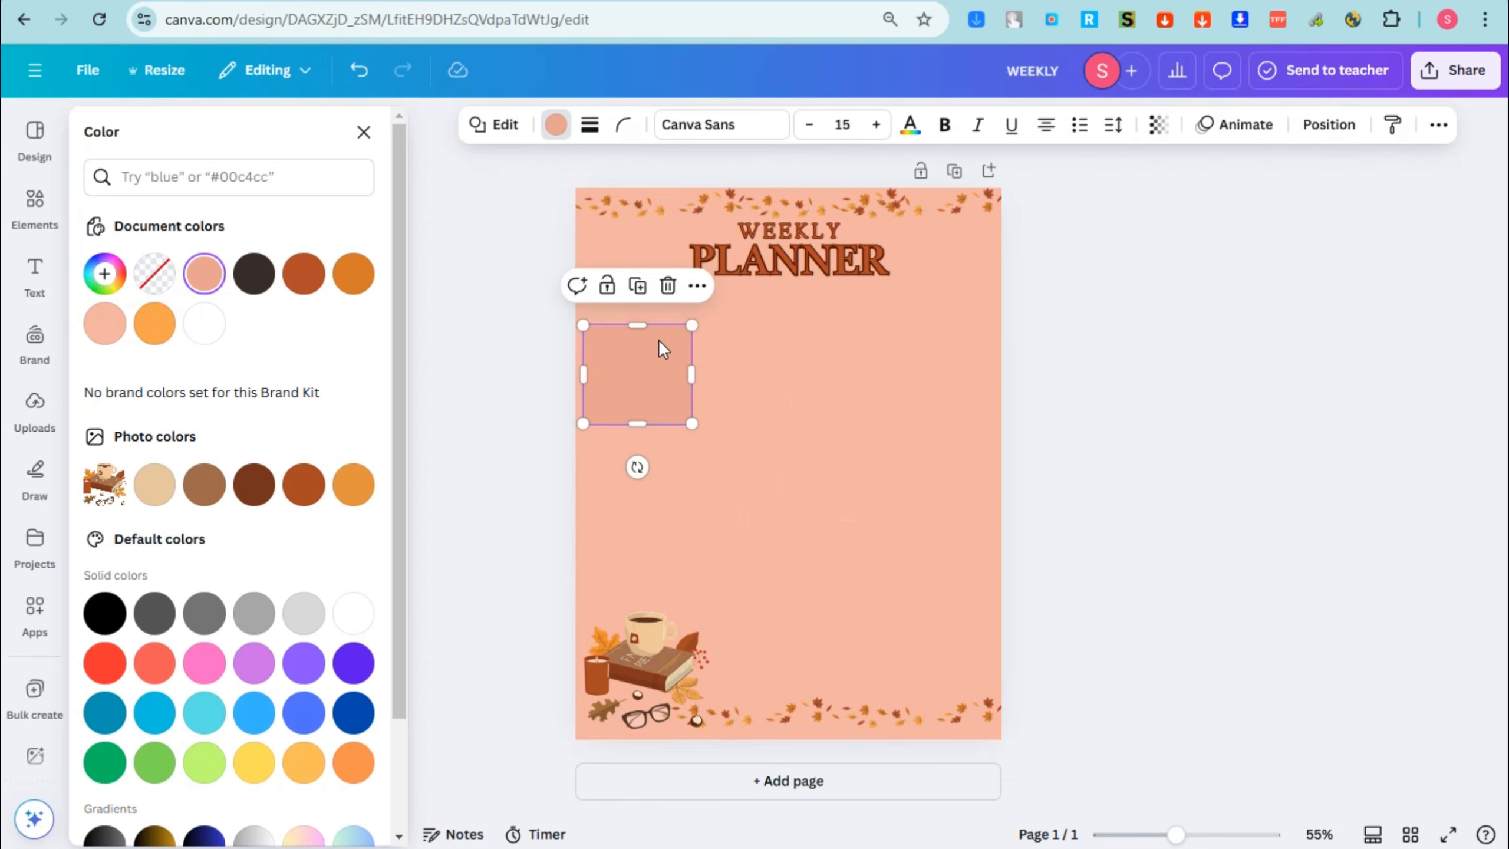
left_click_drag(659, 341, 911, 350)
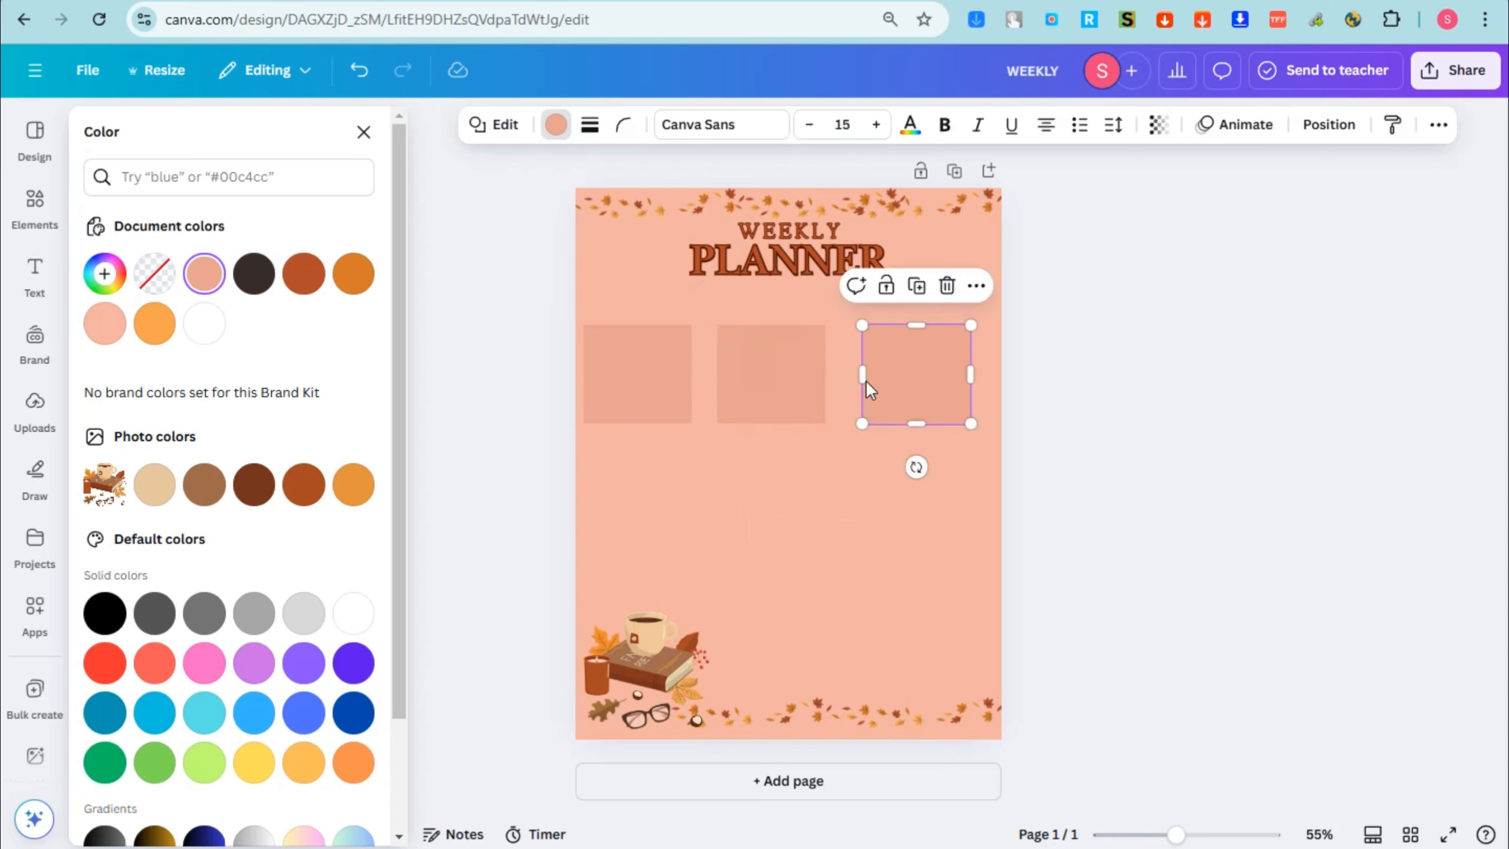
left_click_drag(865, 410, 858, 431)
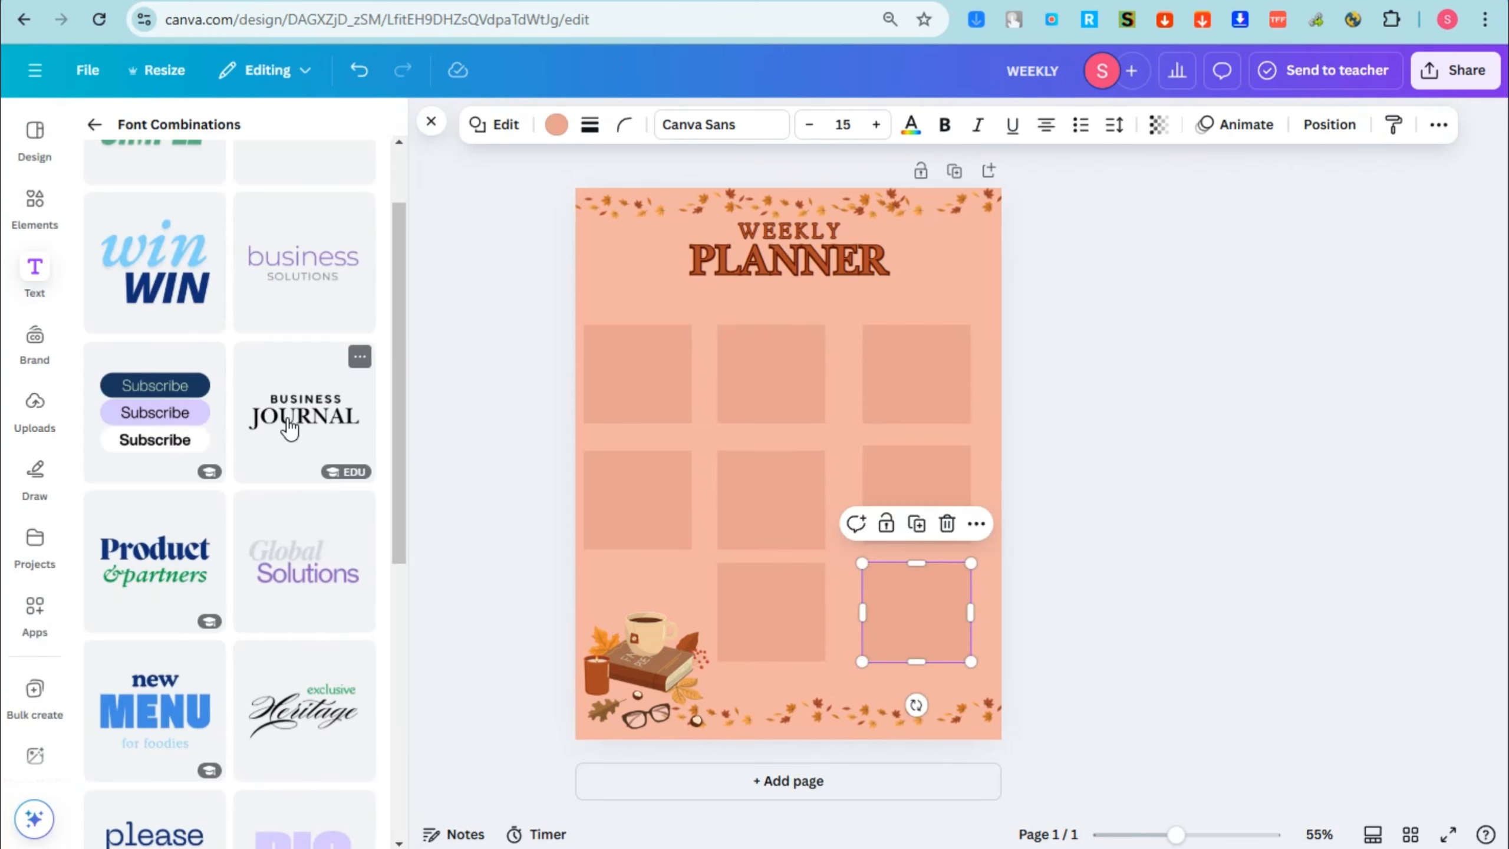
Step: Add the "new MENU for foodies" font combination over the upper boxes and replace the word MENU with "MONDAY"
left_click(119, 565)
left_click_drag(763, 462, 692, 378)
double_click(692, 378)
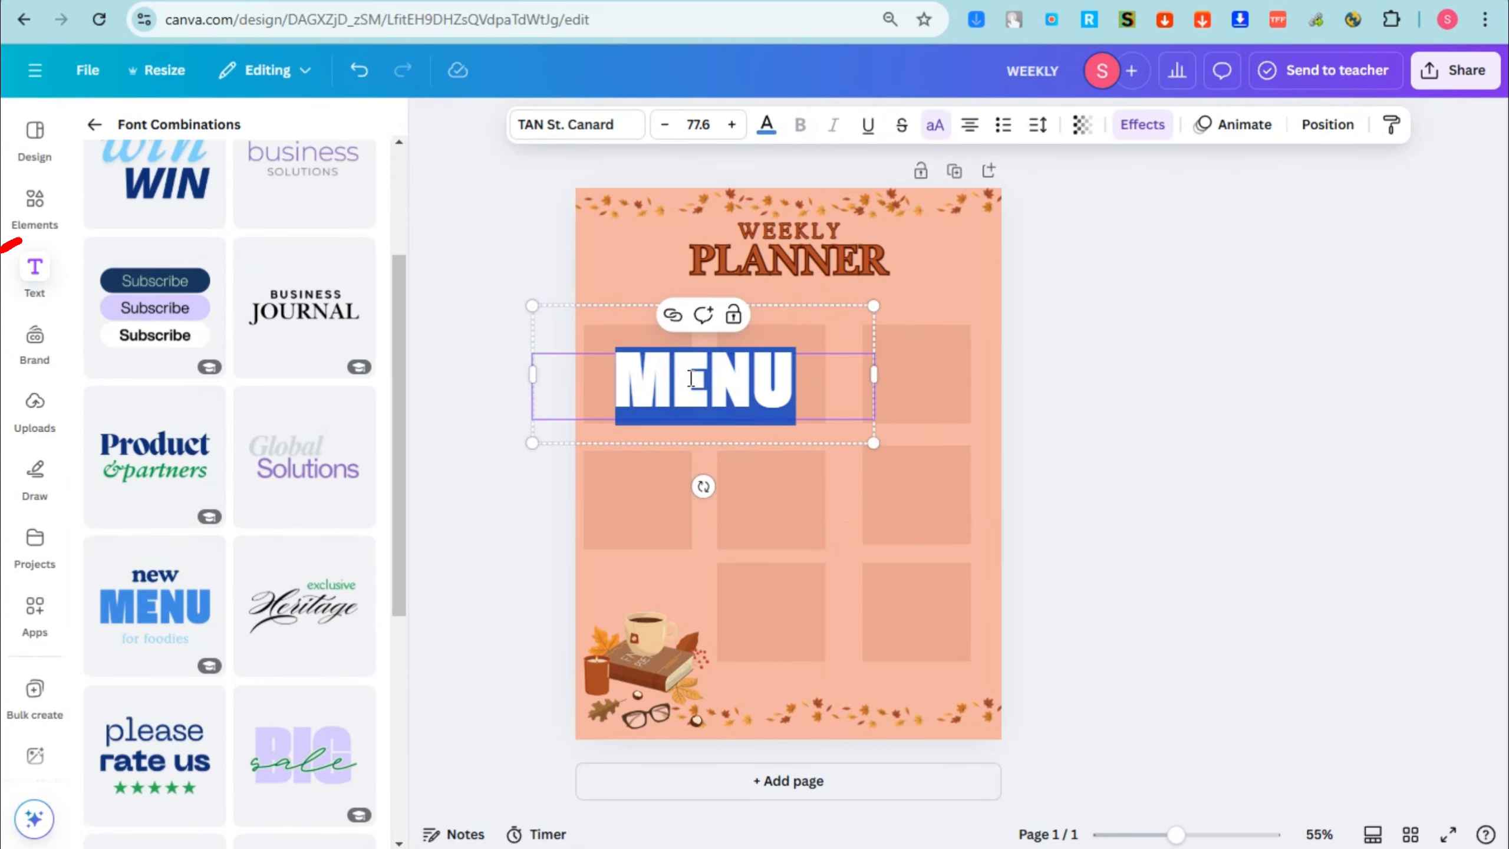
type("MONDYA")
key("BackSpace")
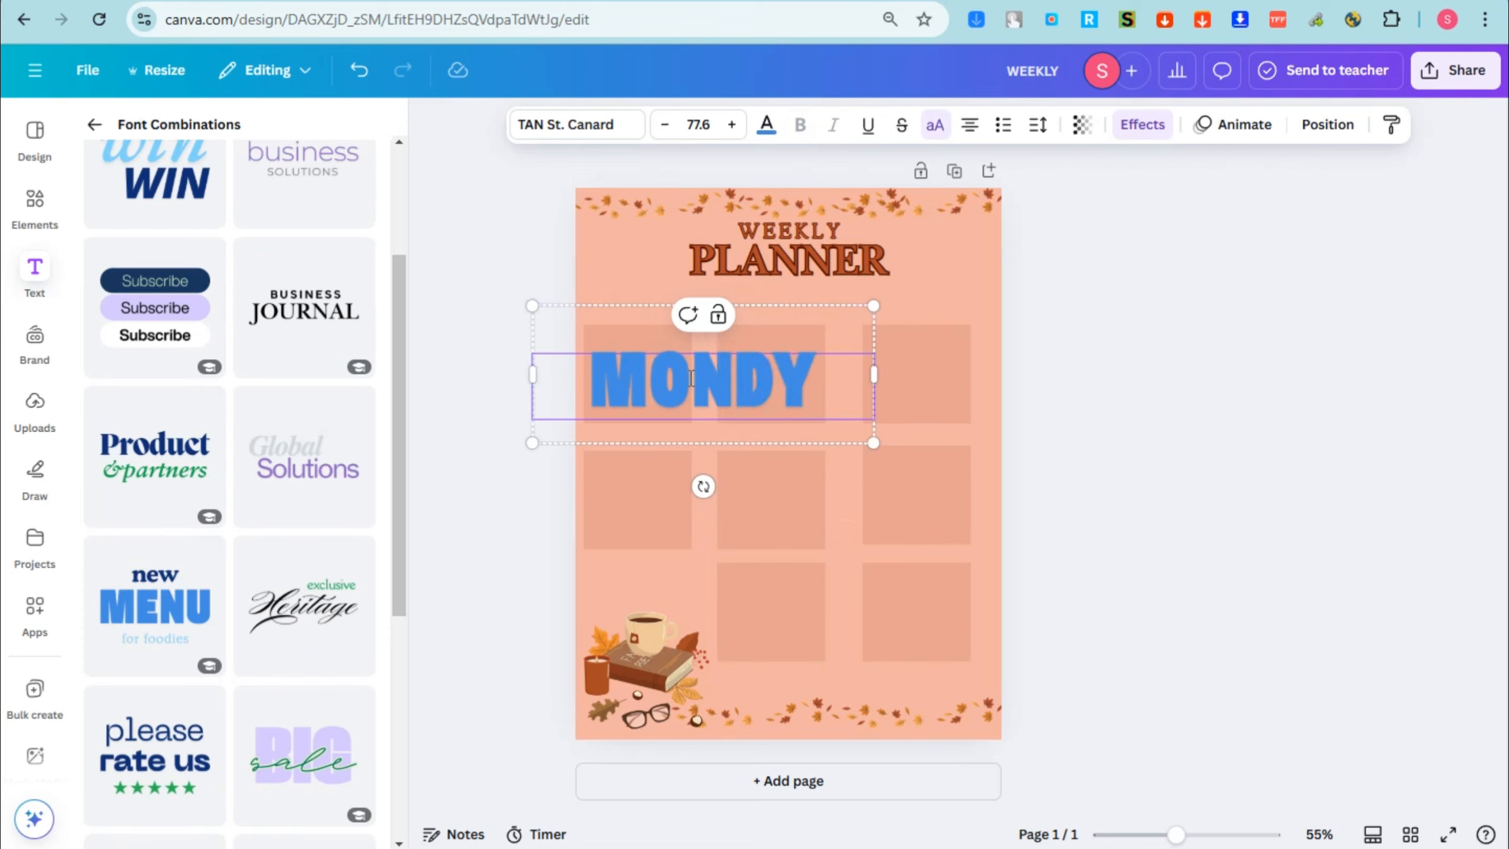
key("BackSpace")
type("AY")
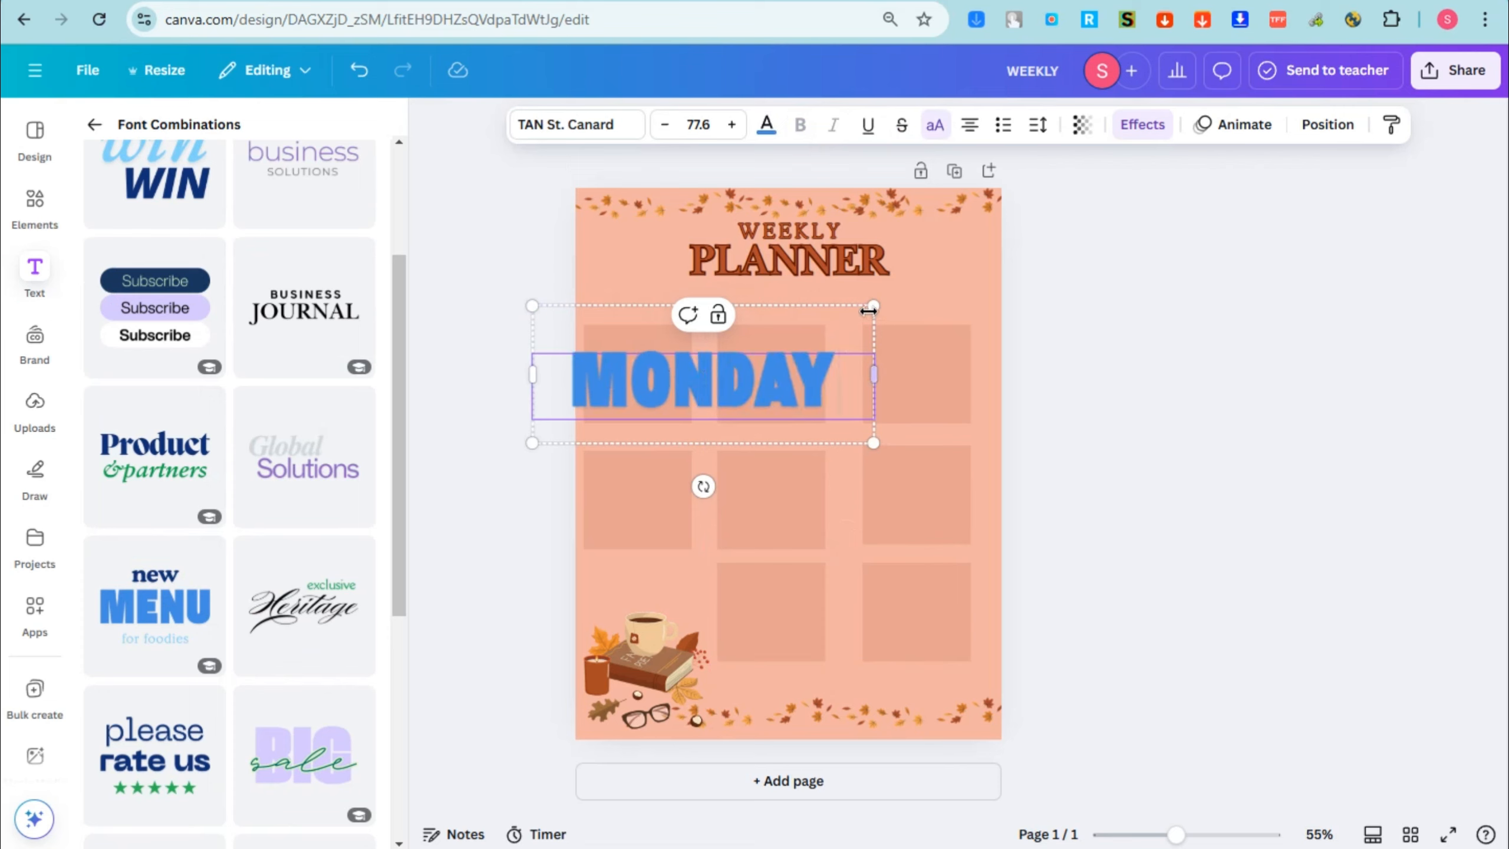
Step: Shrink the MONDAY label to fit inside the first box of the upper row and recolor it rust brown
left_click_drag(869, 310, 657, 385)
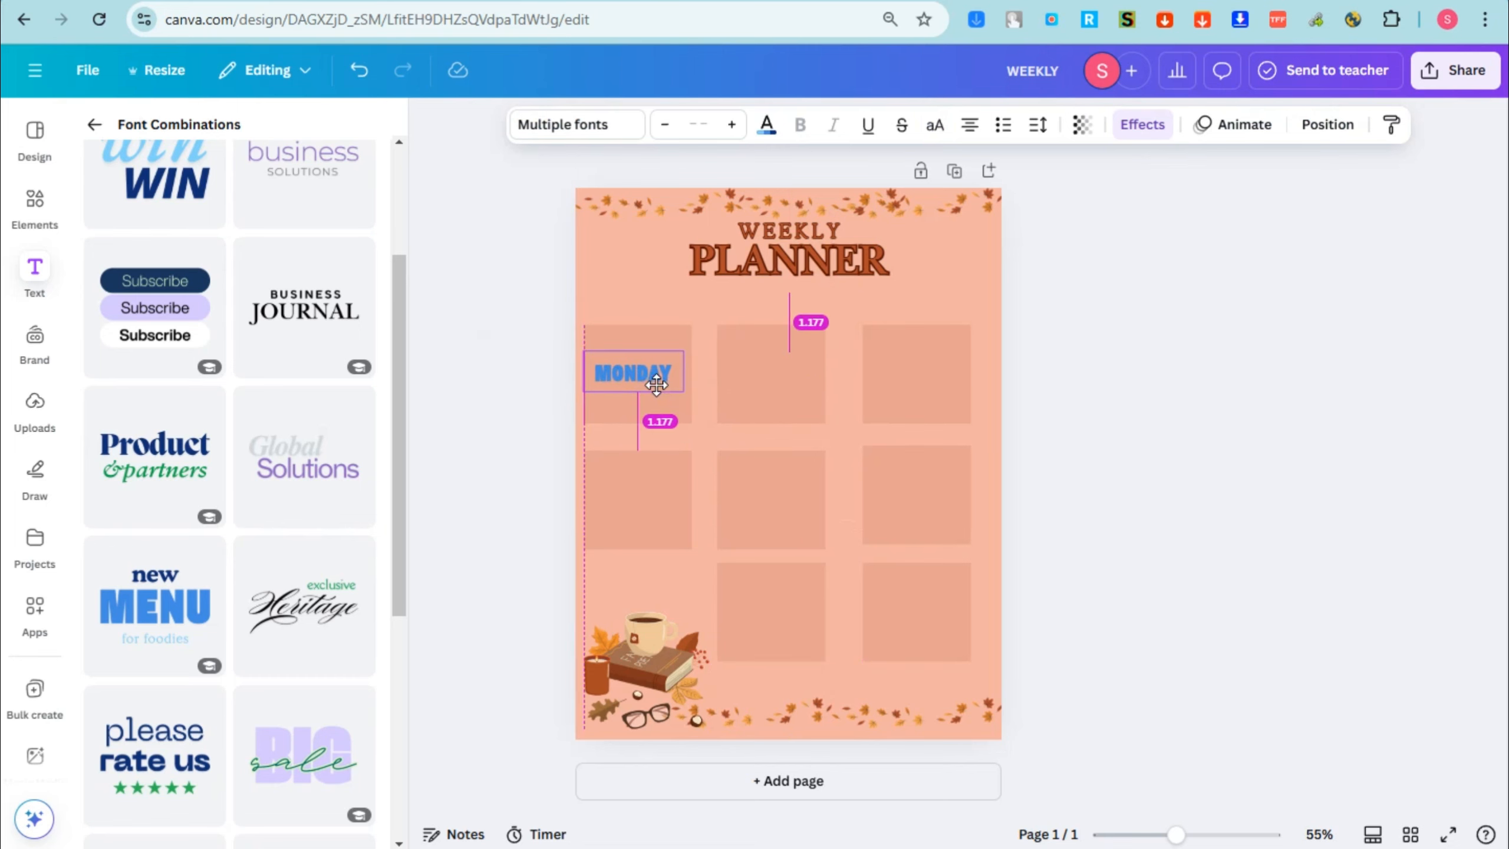
left_click(766, 126)
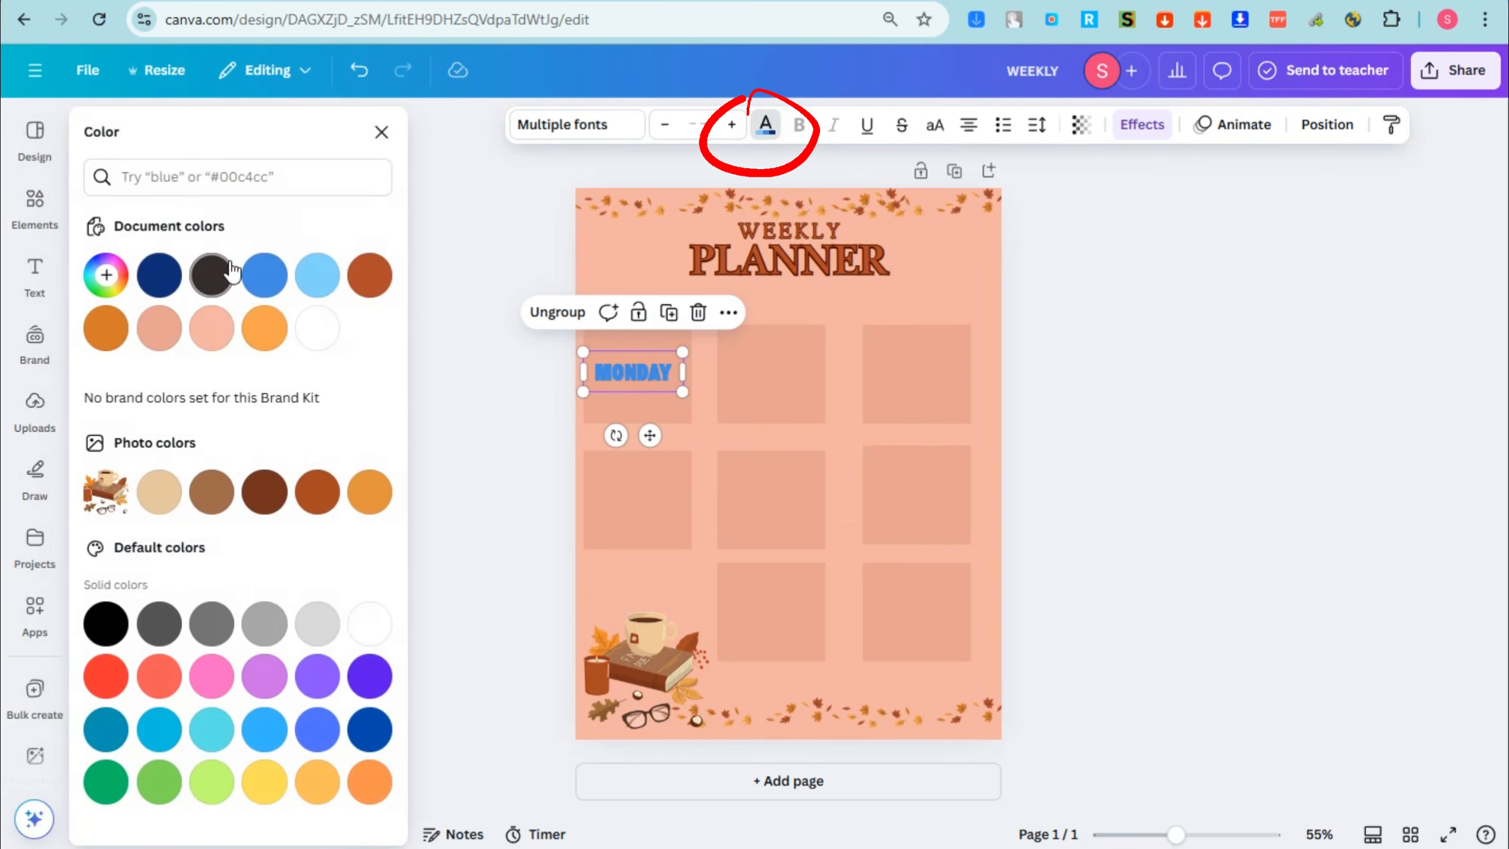
left_click(211, 274)
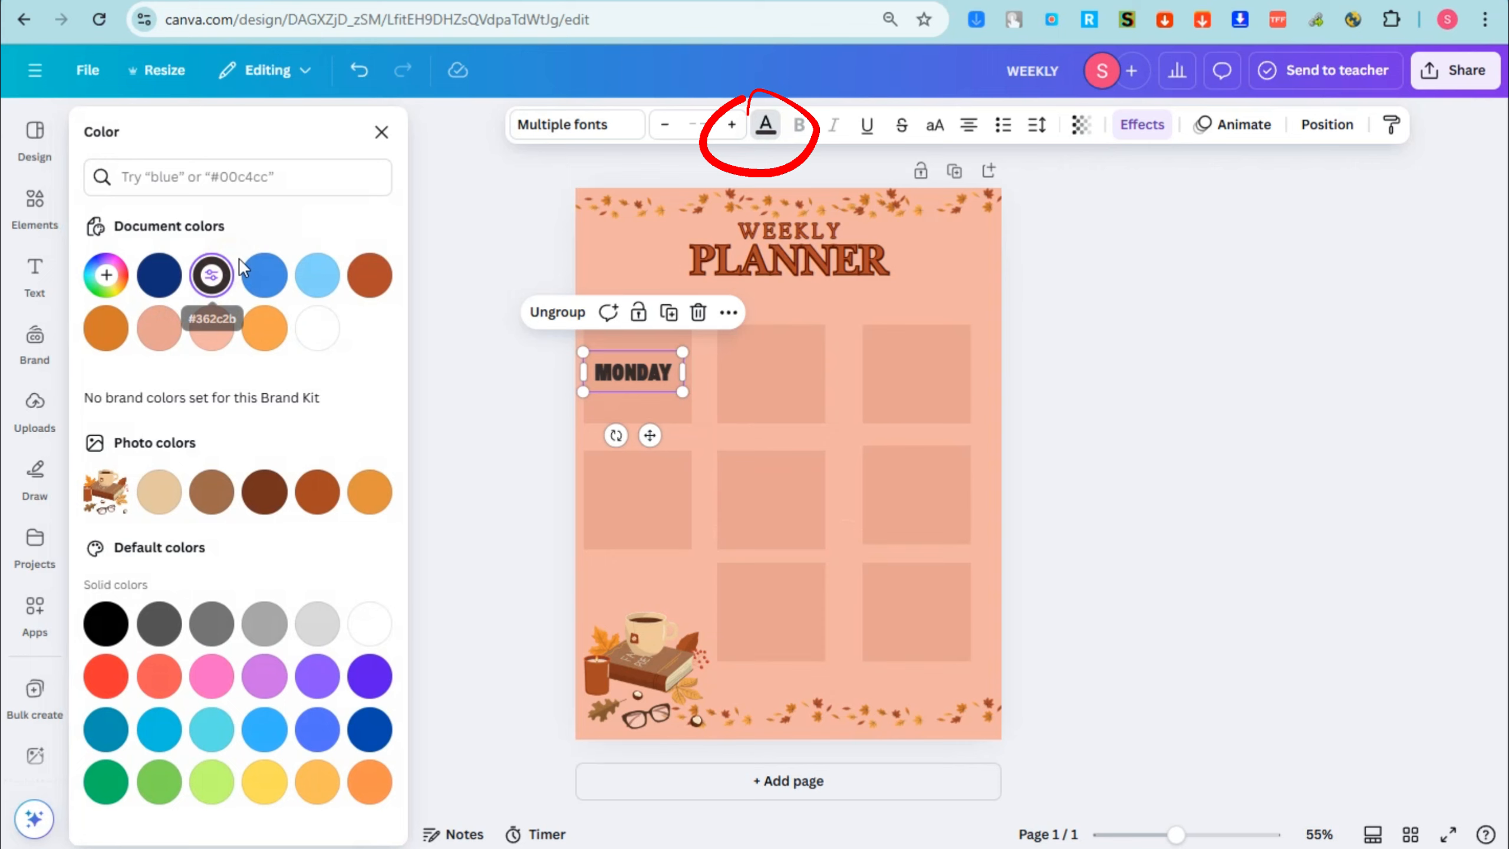
left_click(375, 279)
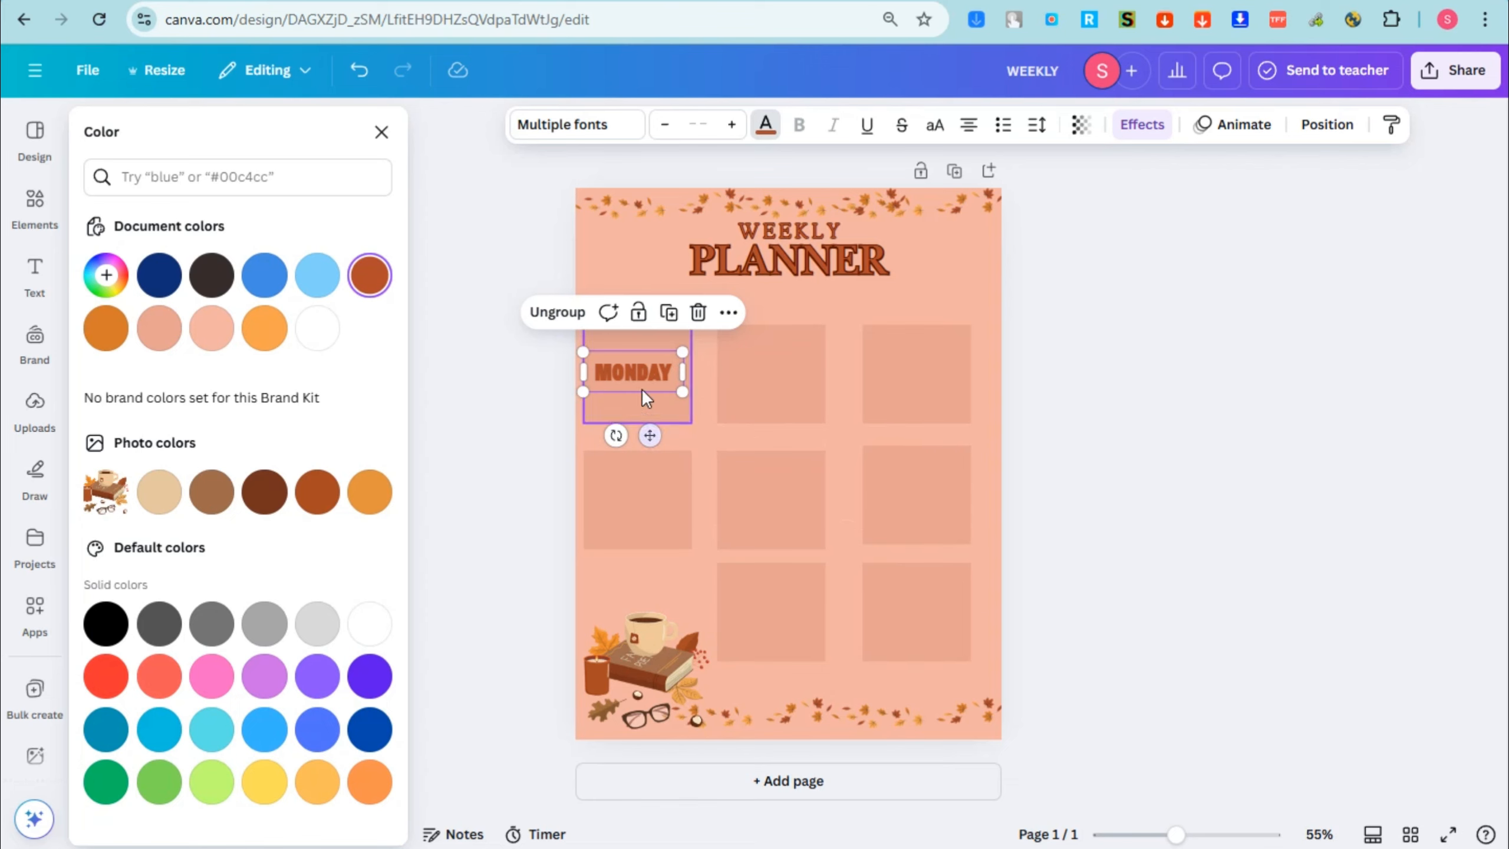
Step: Place a copy of the MONDAY label in the middle box of the upper row, and add a second page
left_click_drag(636, 368, 767, 371)
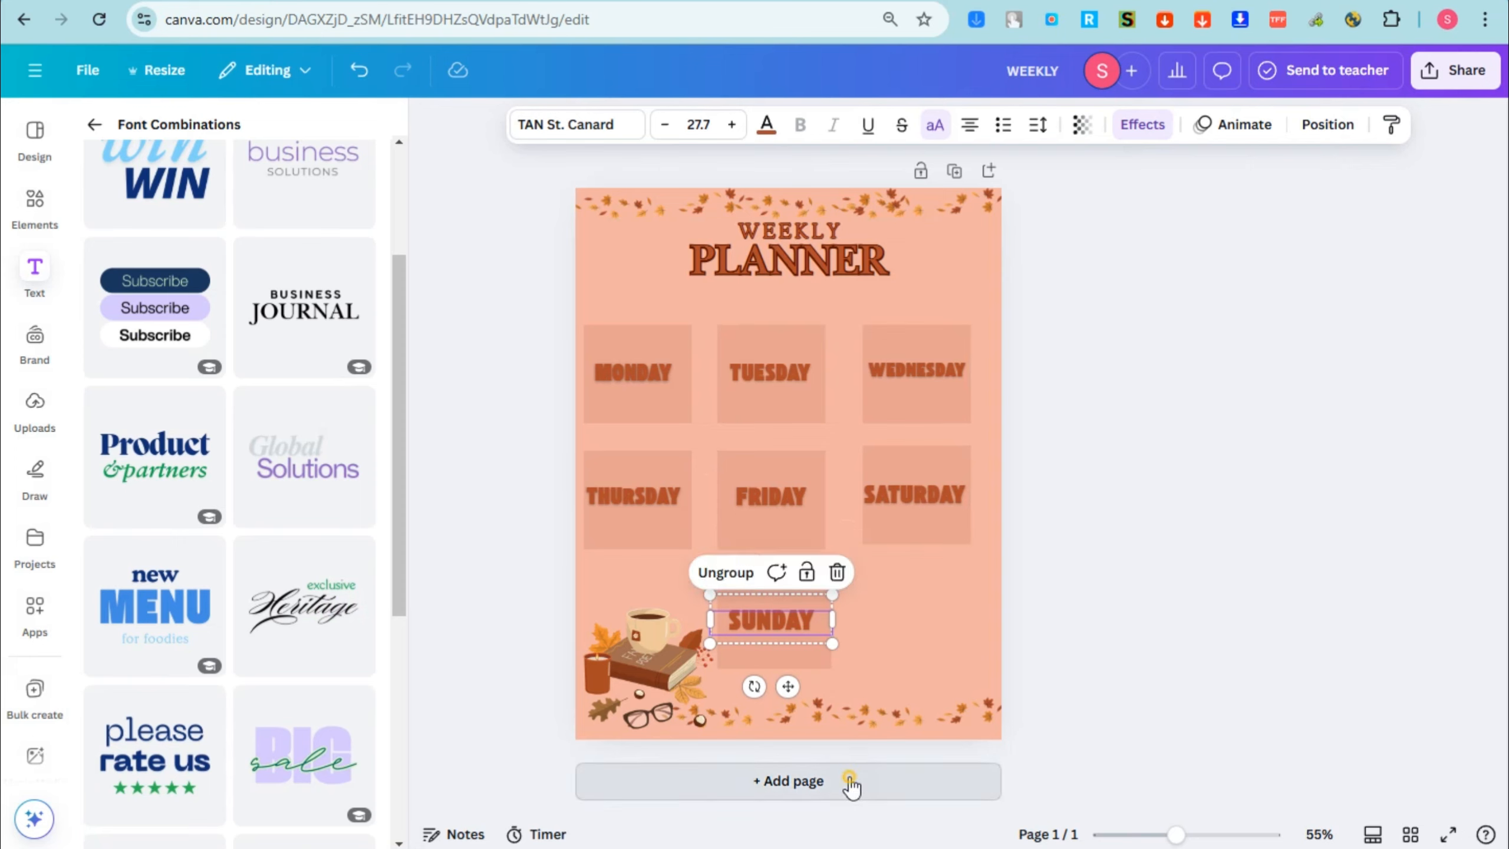
left_click(851, 781)
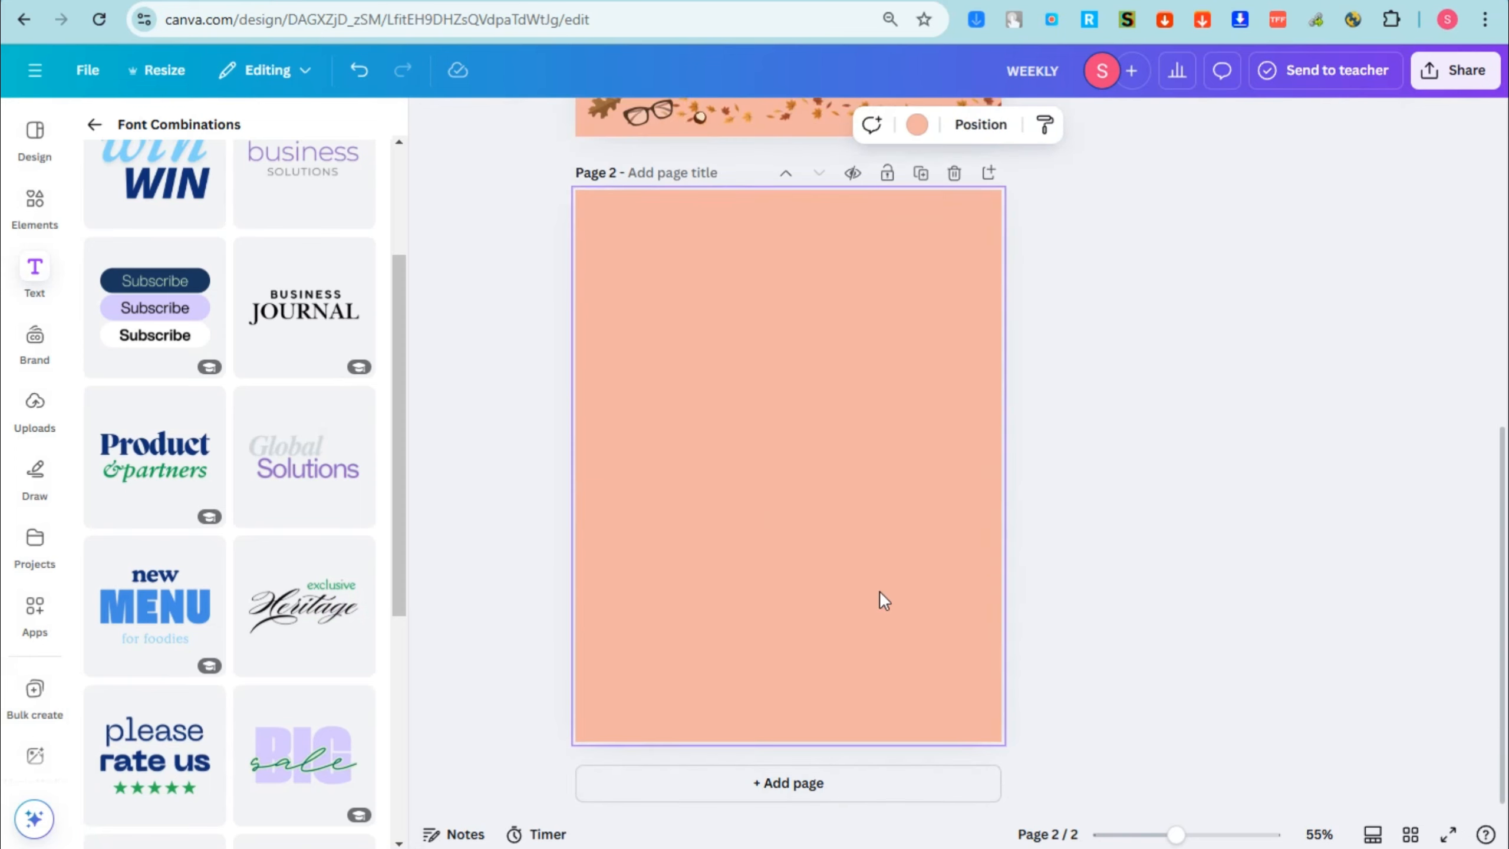
scroll(879, 590, "up", 8)
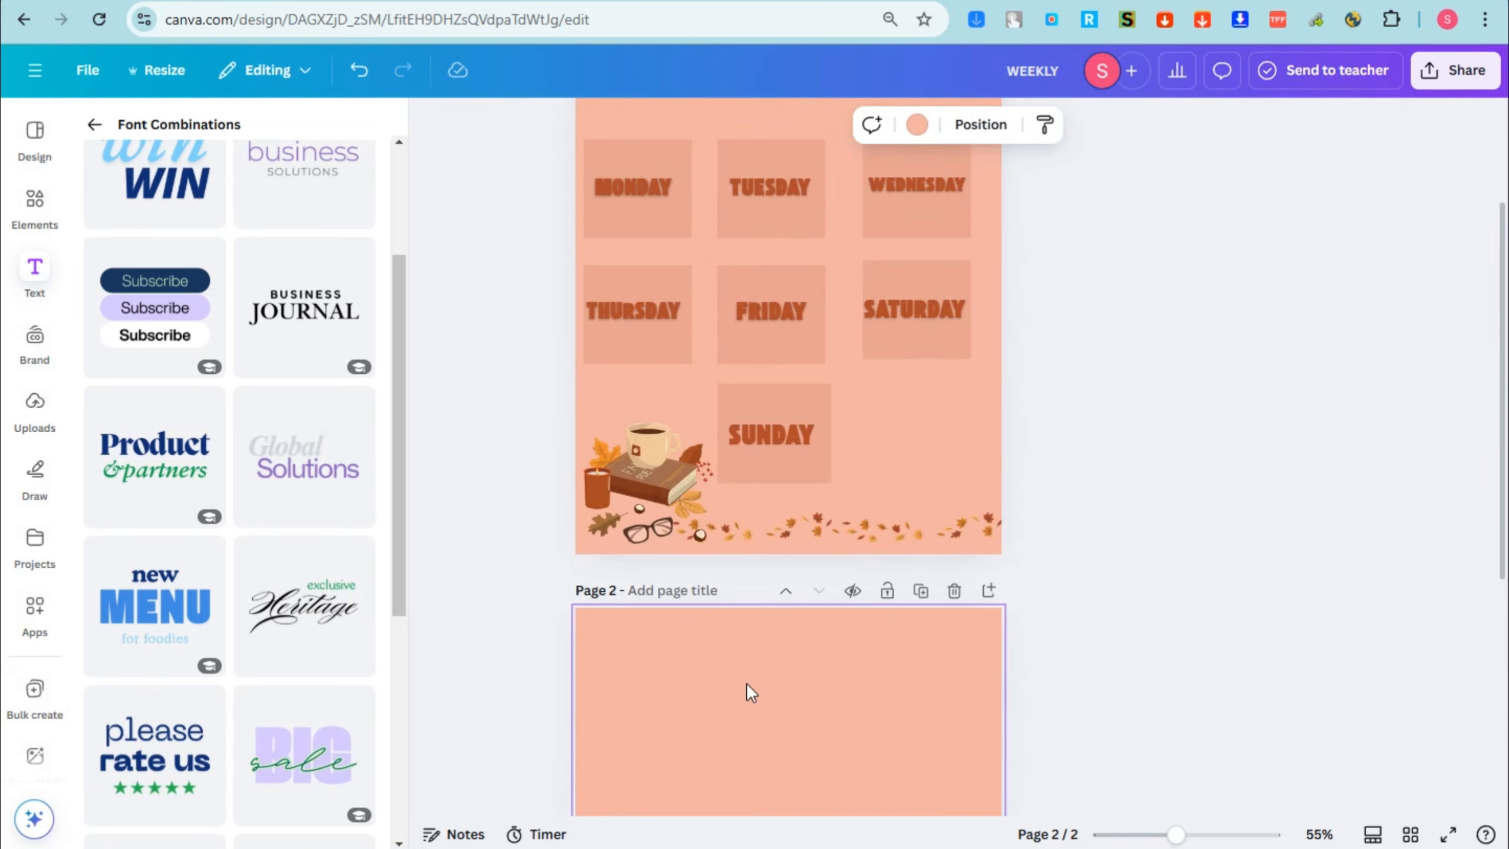
scroll(747, 685, "down", 2)
scroll(721, 562, "down", 4)
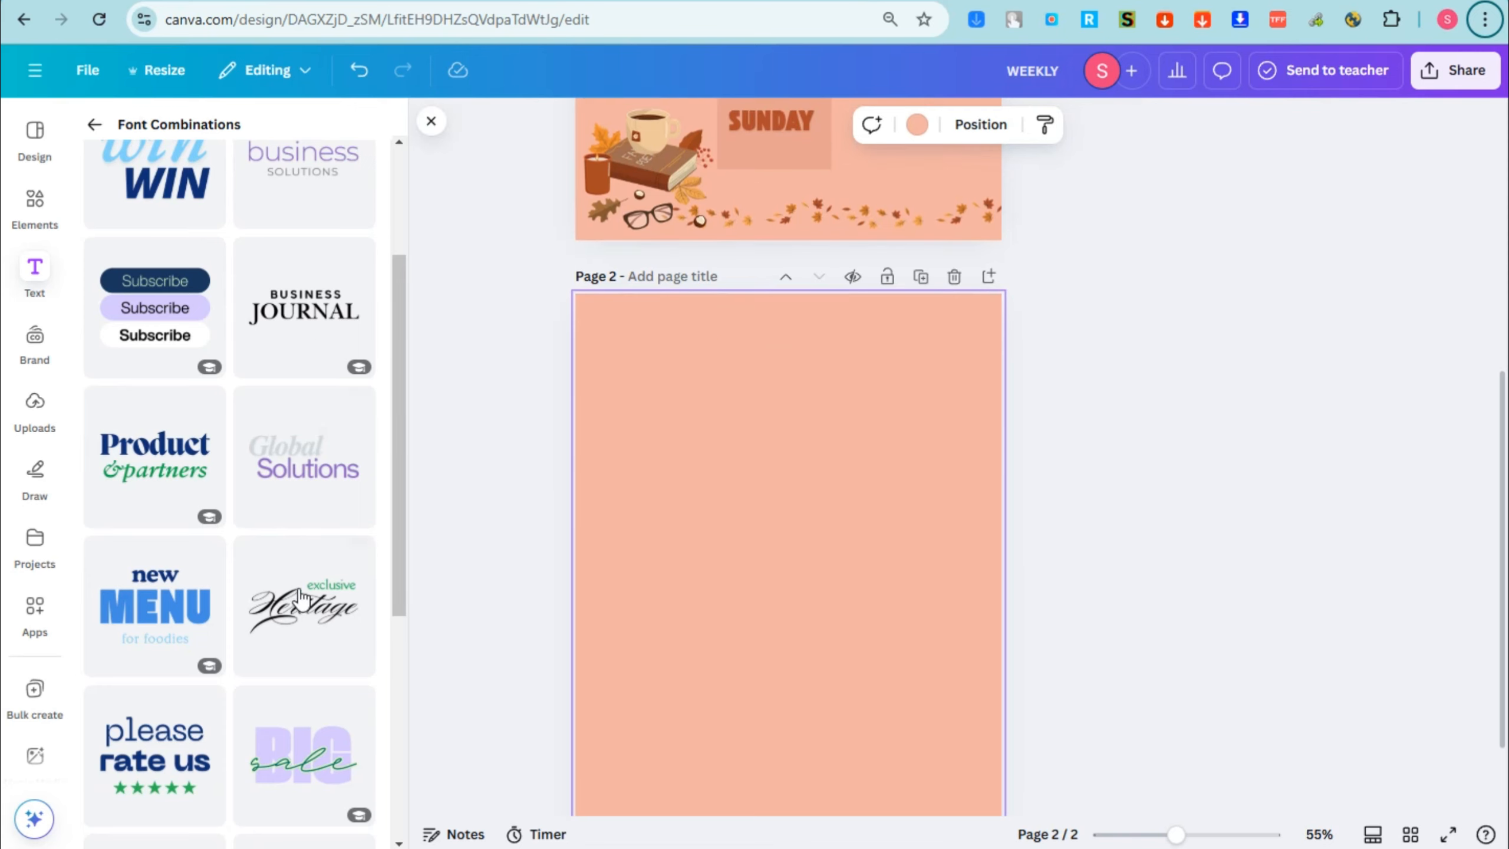
scroll(225, 690, "up", 4)
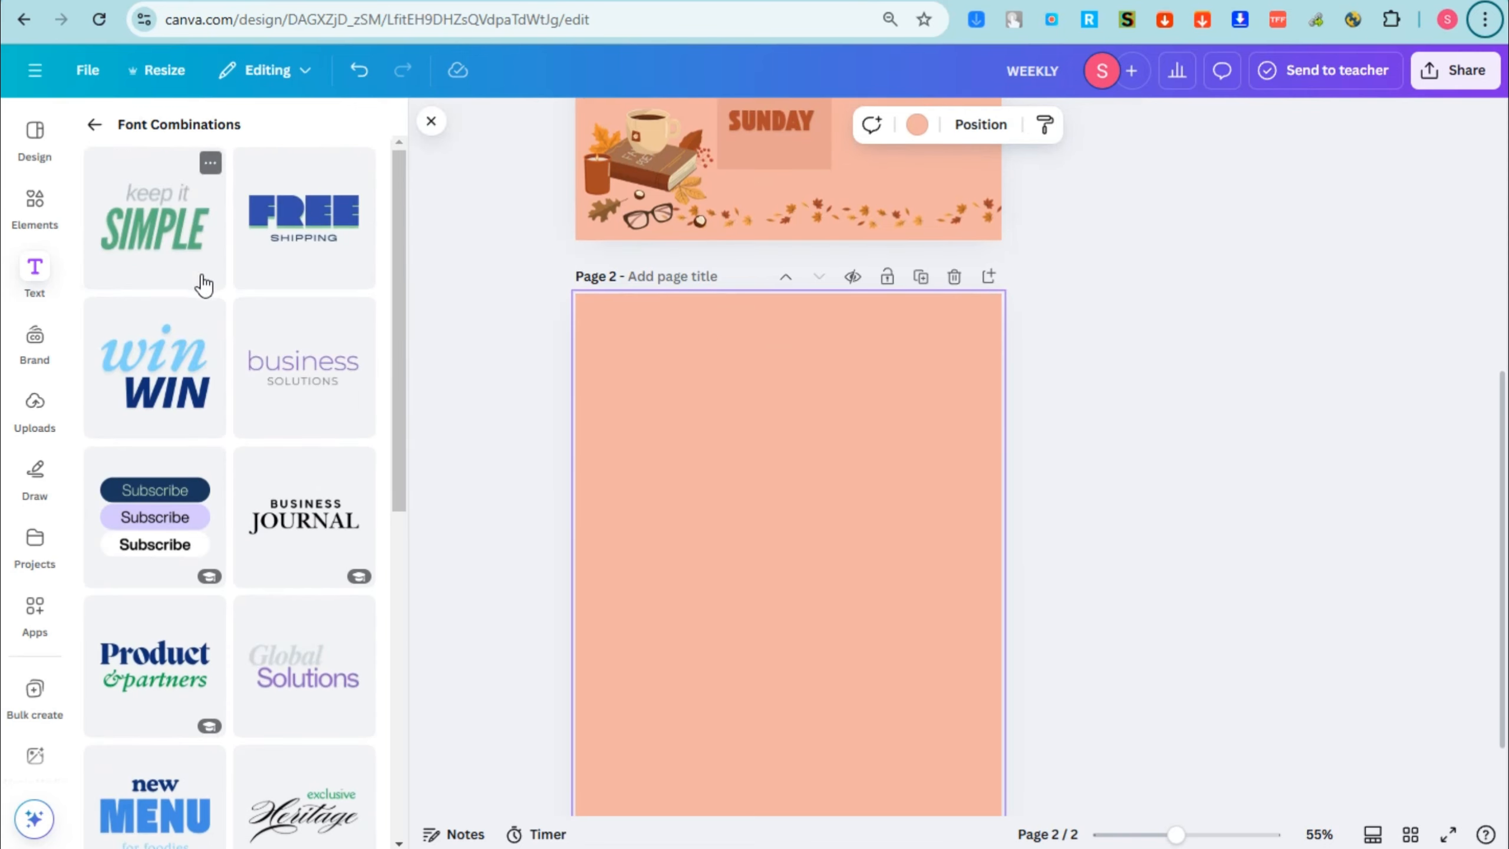
scroll(218, 606, "down", 6)
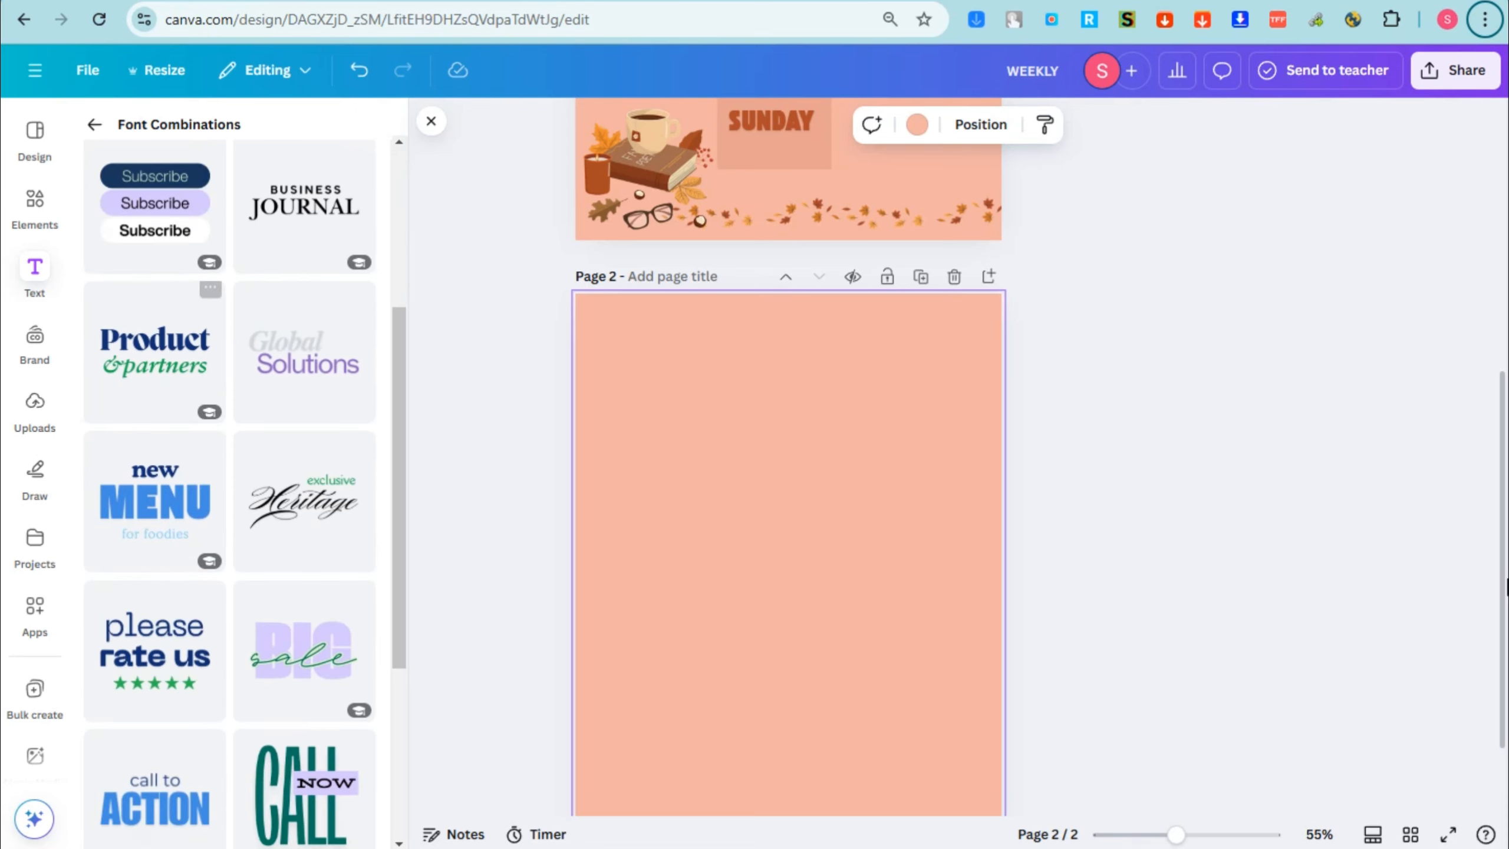
scroll(35, 552, "down", 3)
scroll(313, 651, "down", 3)
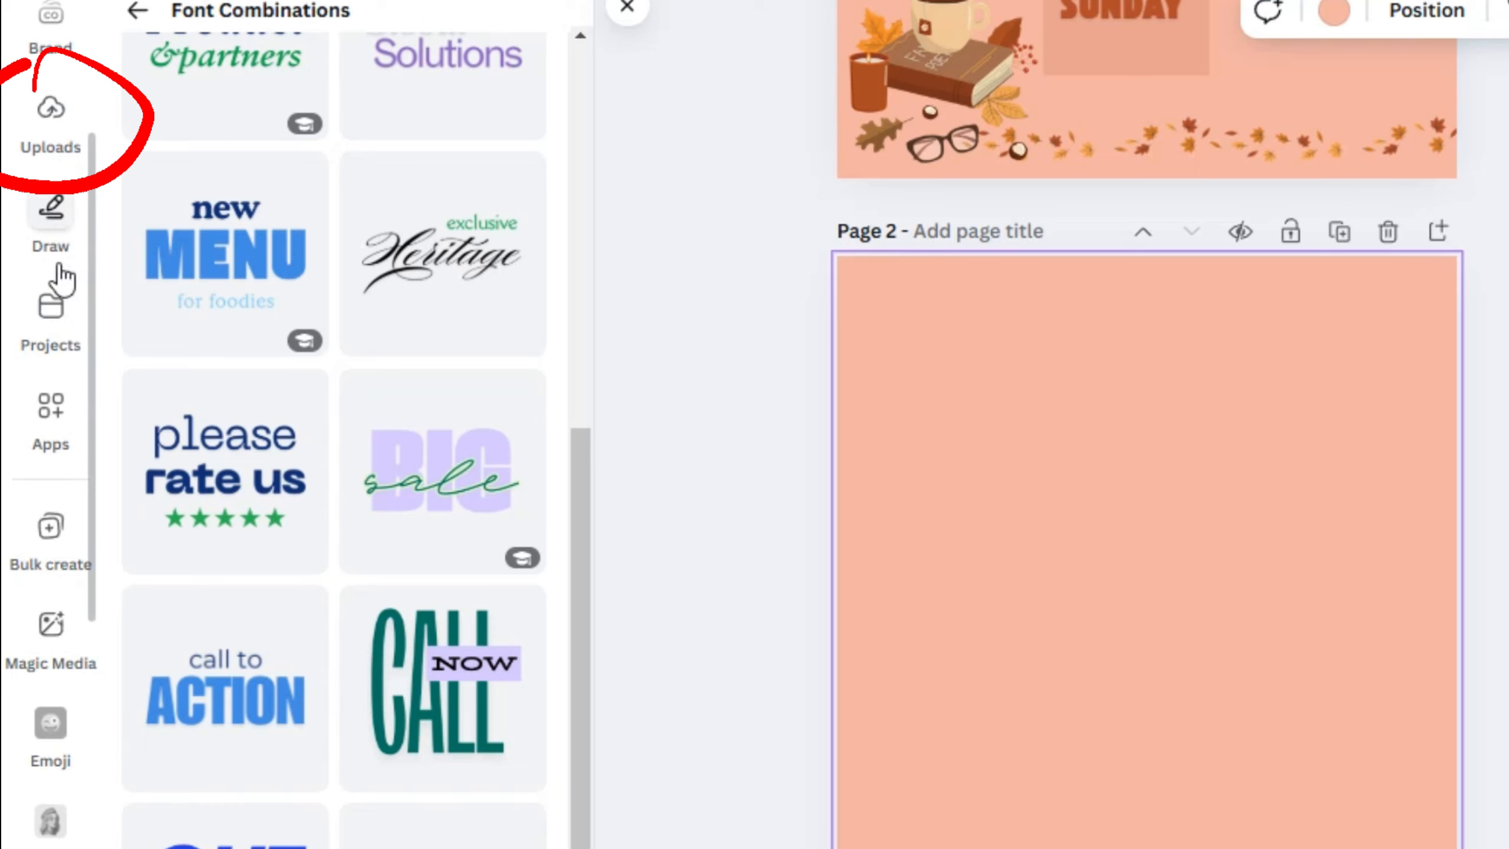
scroll(57, 145, "up", 5)
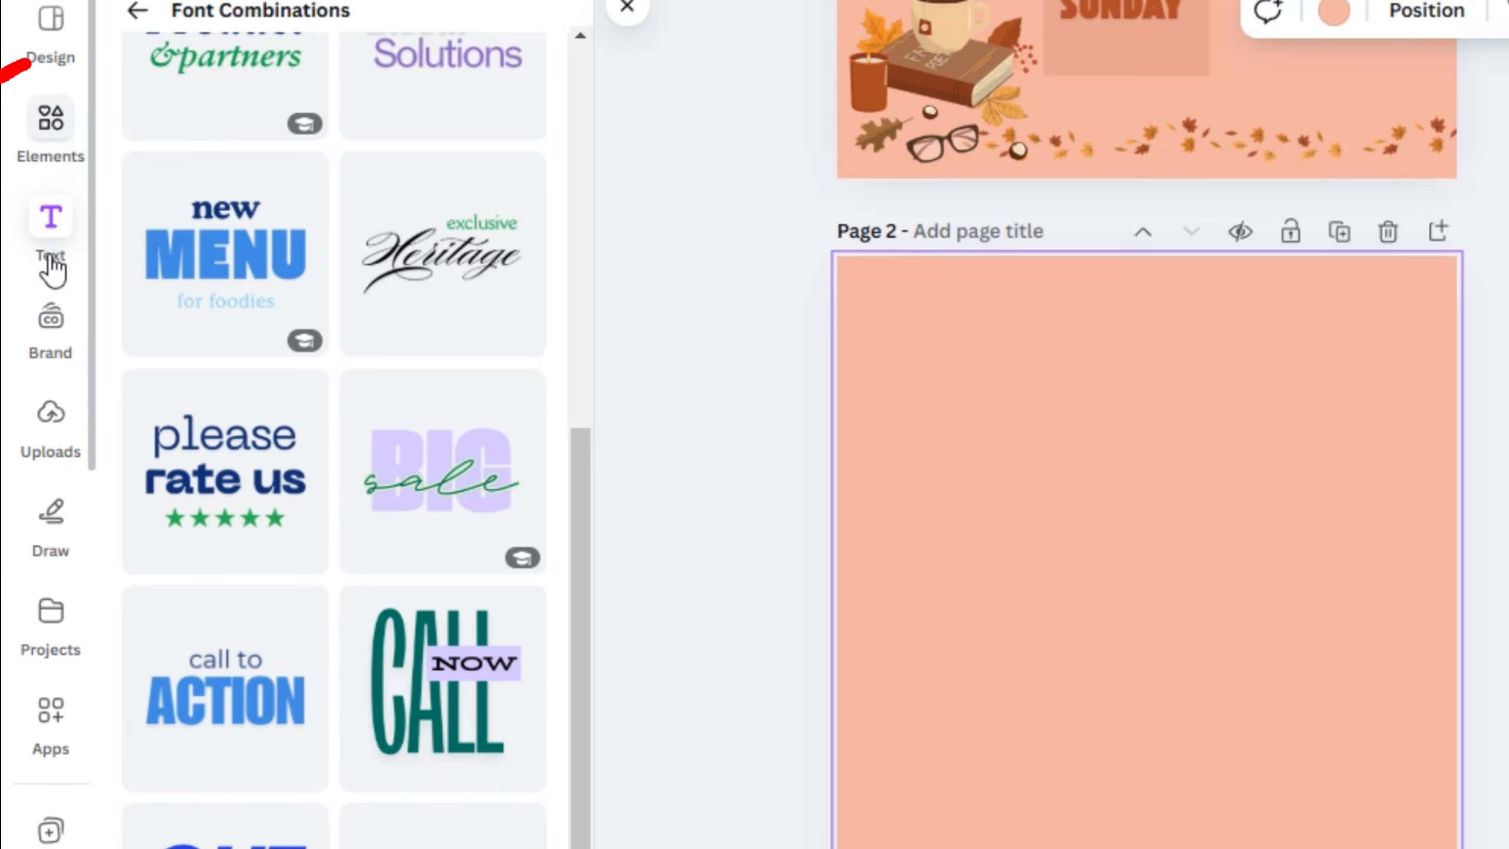
Step: Search the graphics for "BOX" and place the white box with the orange frame and shadow in page 2's upper-left corner
left_click(47, 125)
left_click(175, 355)
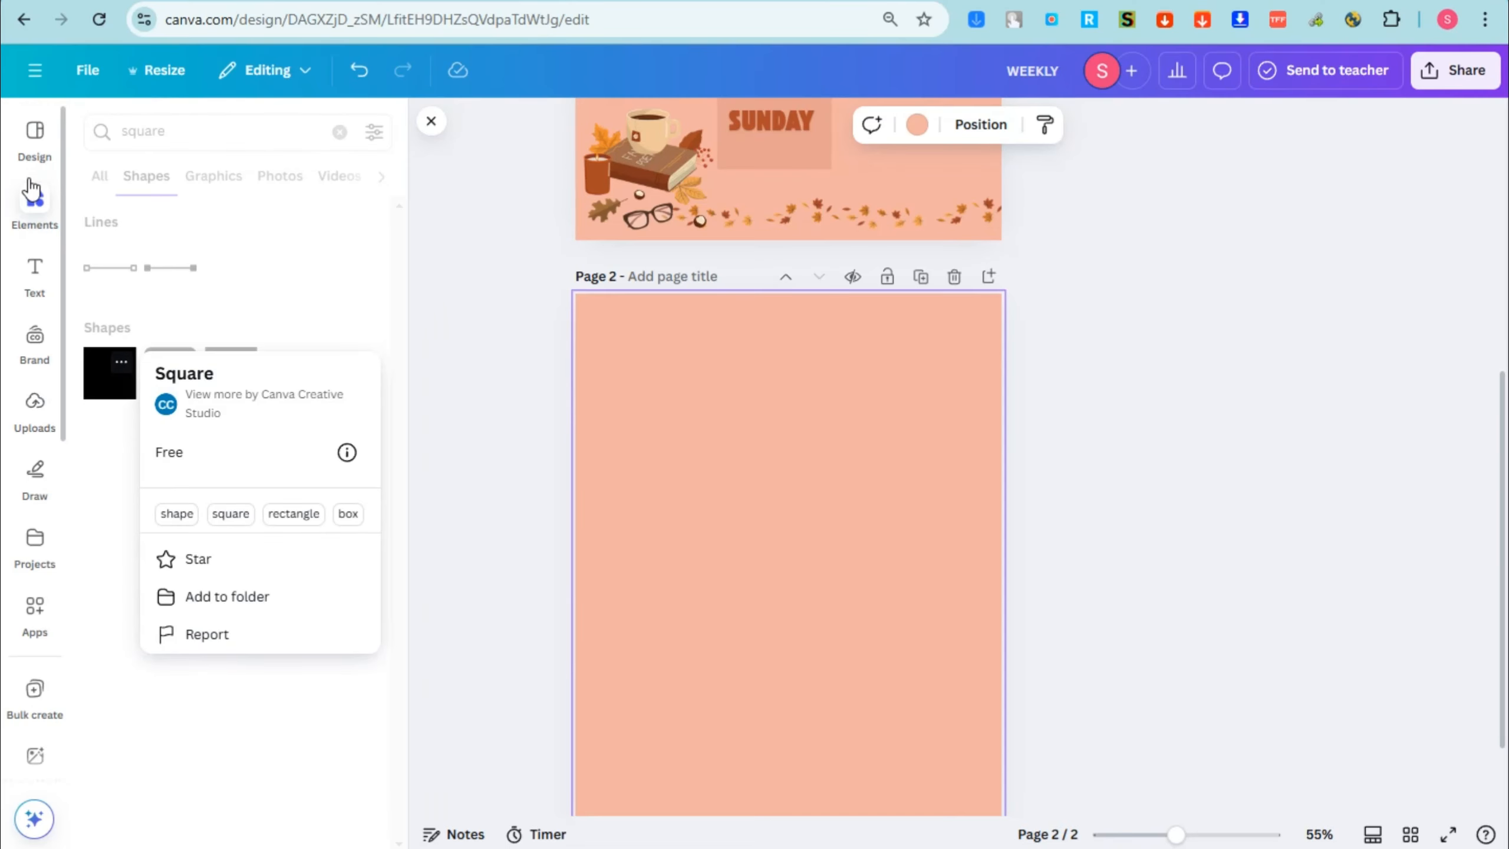
left_click(31, 199)
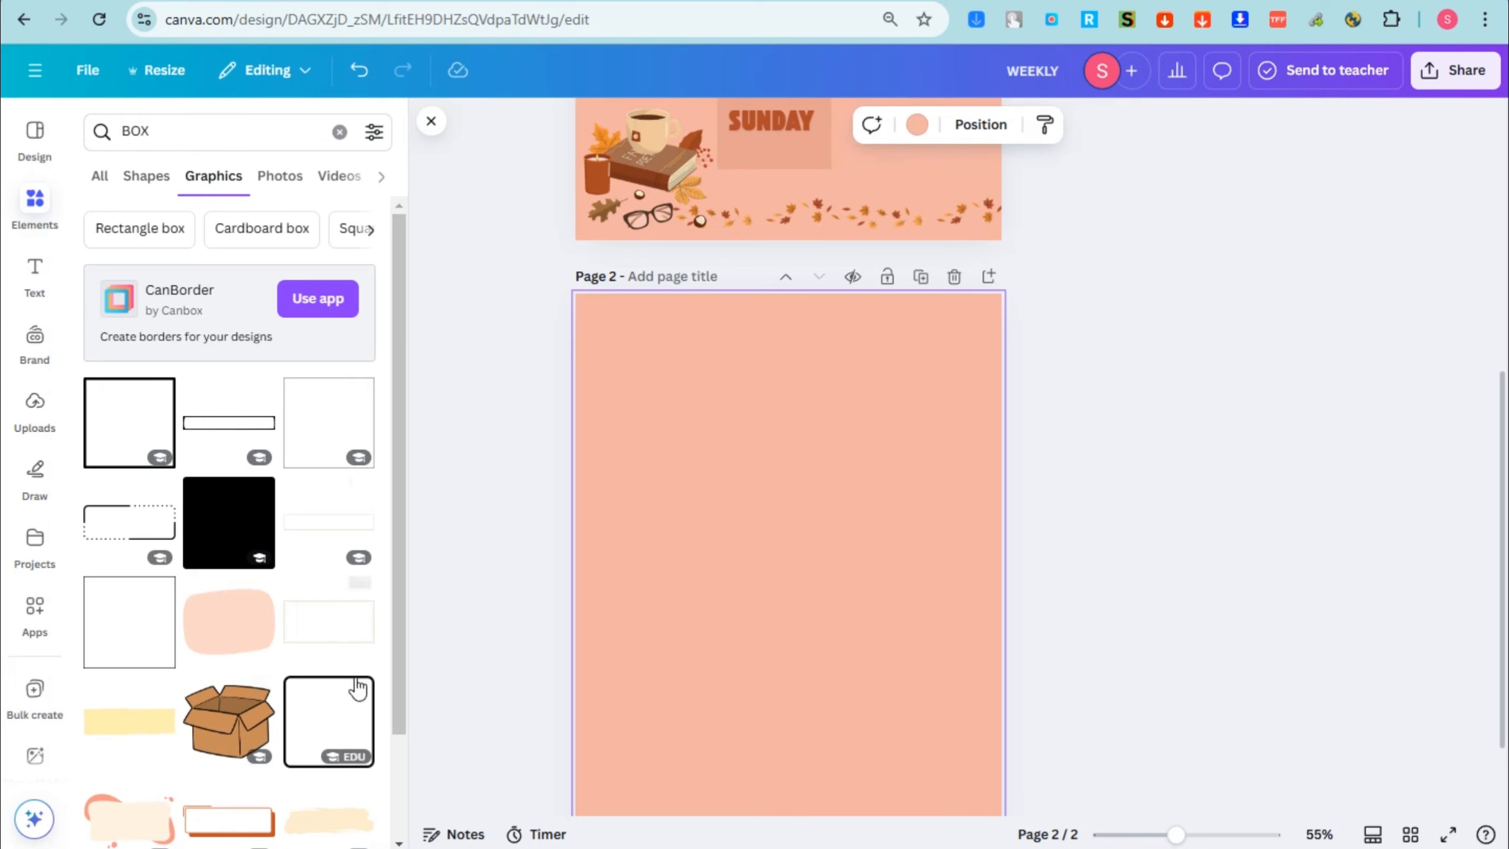
left_click_drag(255, 820, 670, 341)
left_click_drag(764, 309, 846, 286)
left_click(828, 303)
left_click(785, 322)
left_click_drag(785, 326, 779, 340)
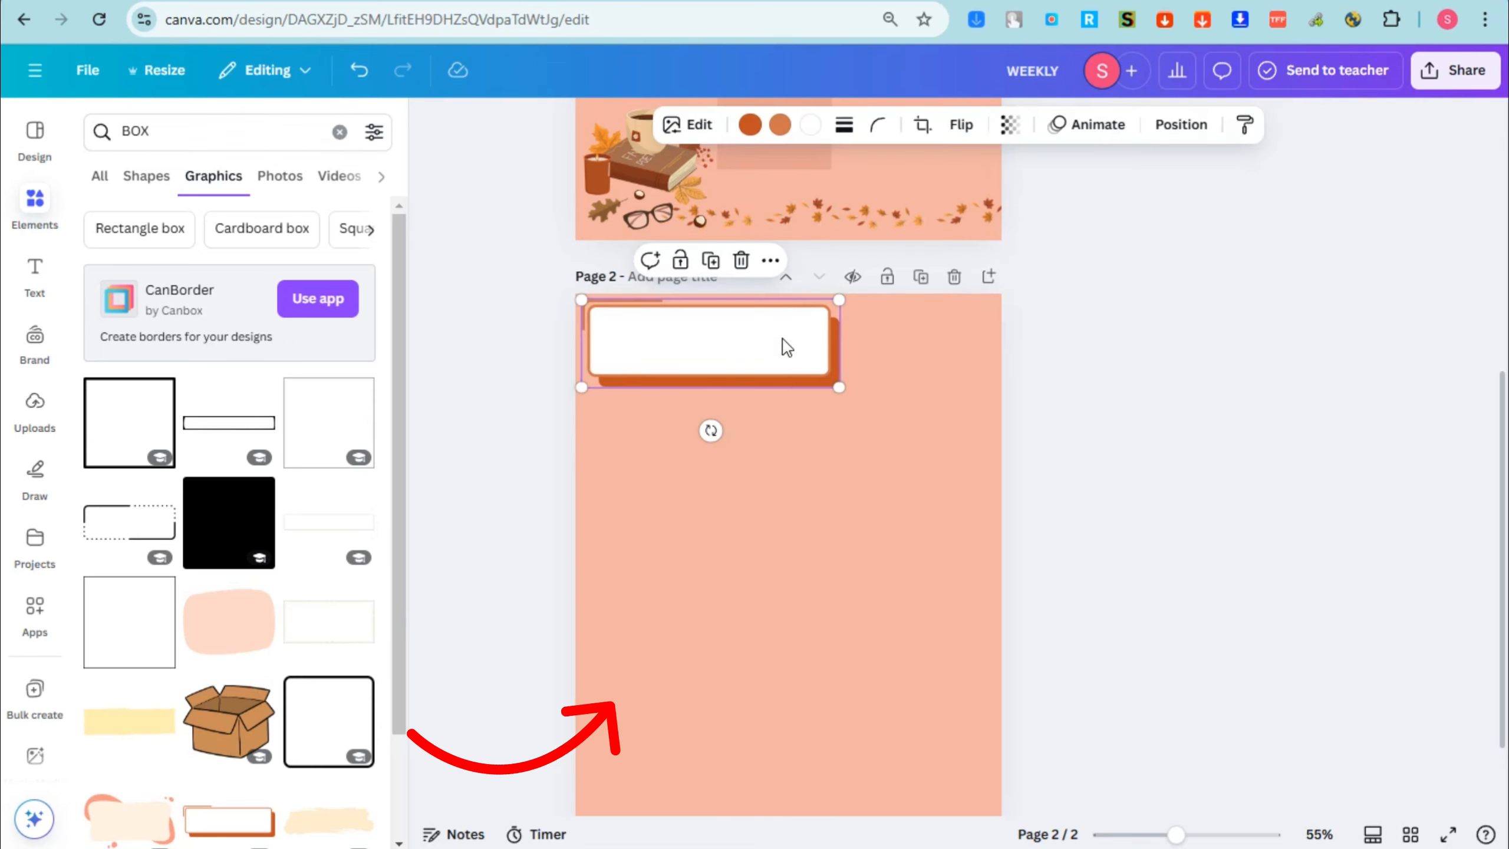
Step: Add a heading reading "Goals for the Week" and shrink it to fit inside the white box on page 2
left_click(33, 279)
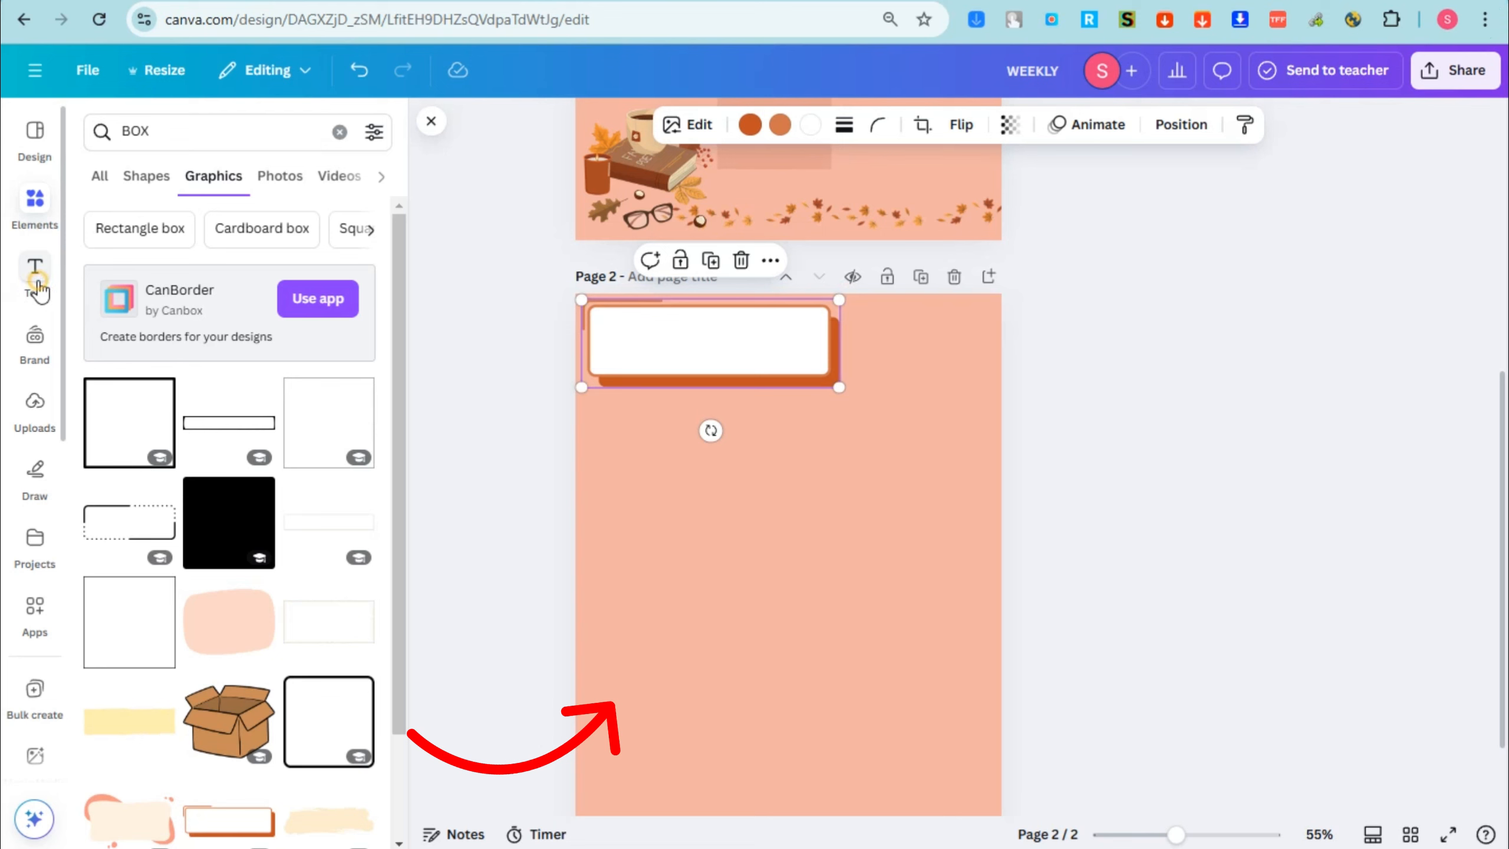
scroll(211, 356, "up", 5)
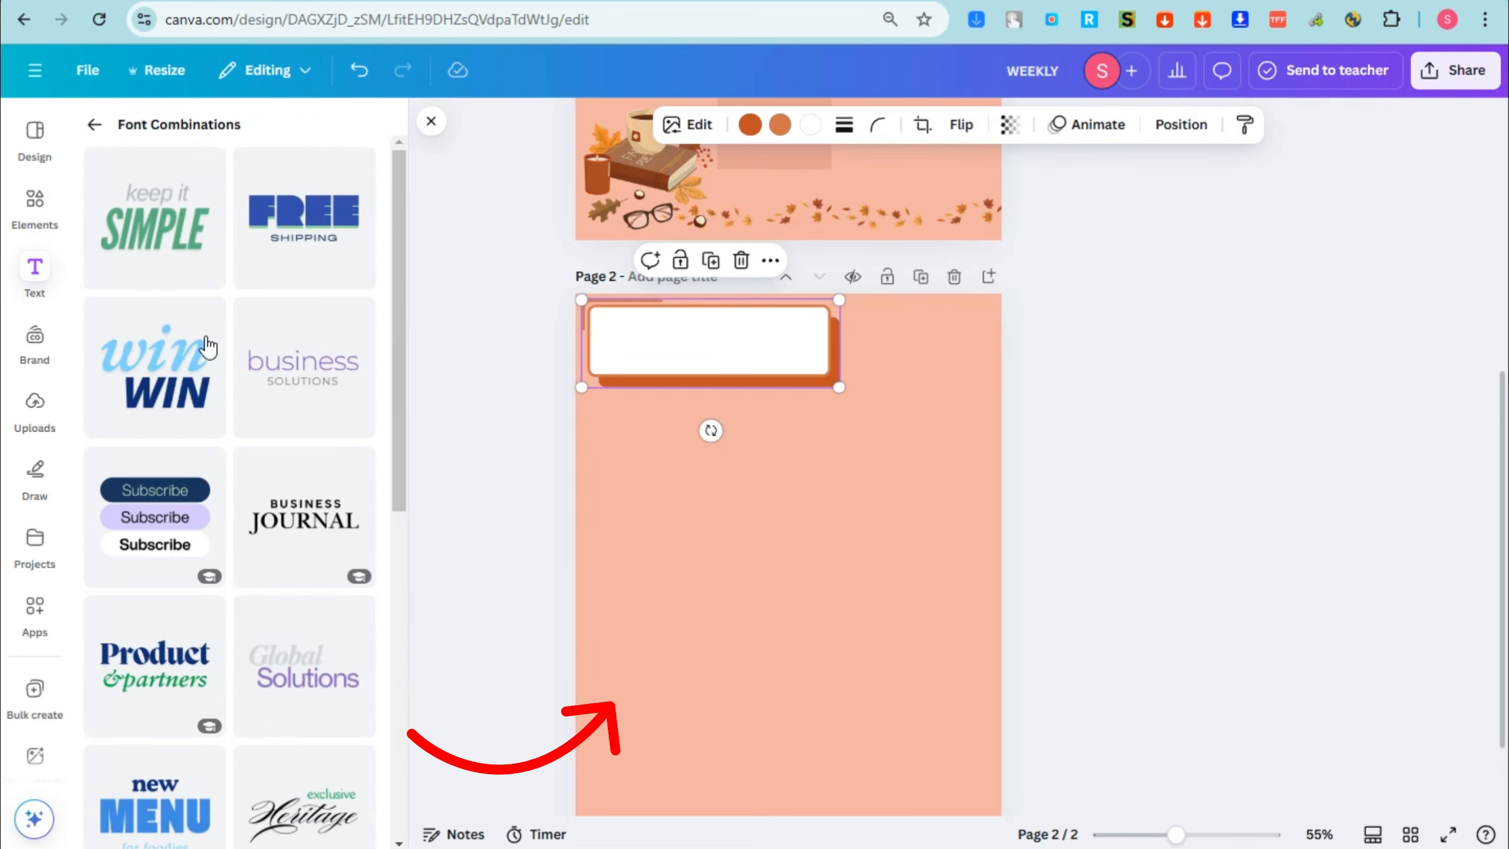
scroll(216, 339, "down", 3)
left_click(95, 124)
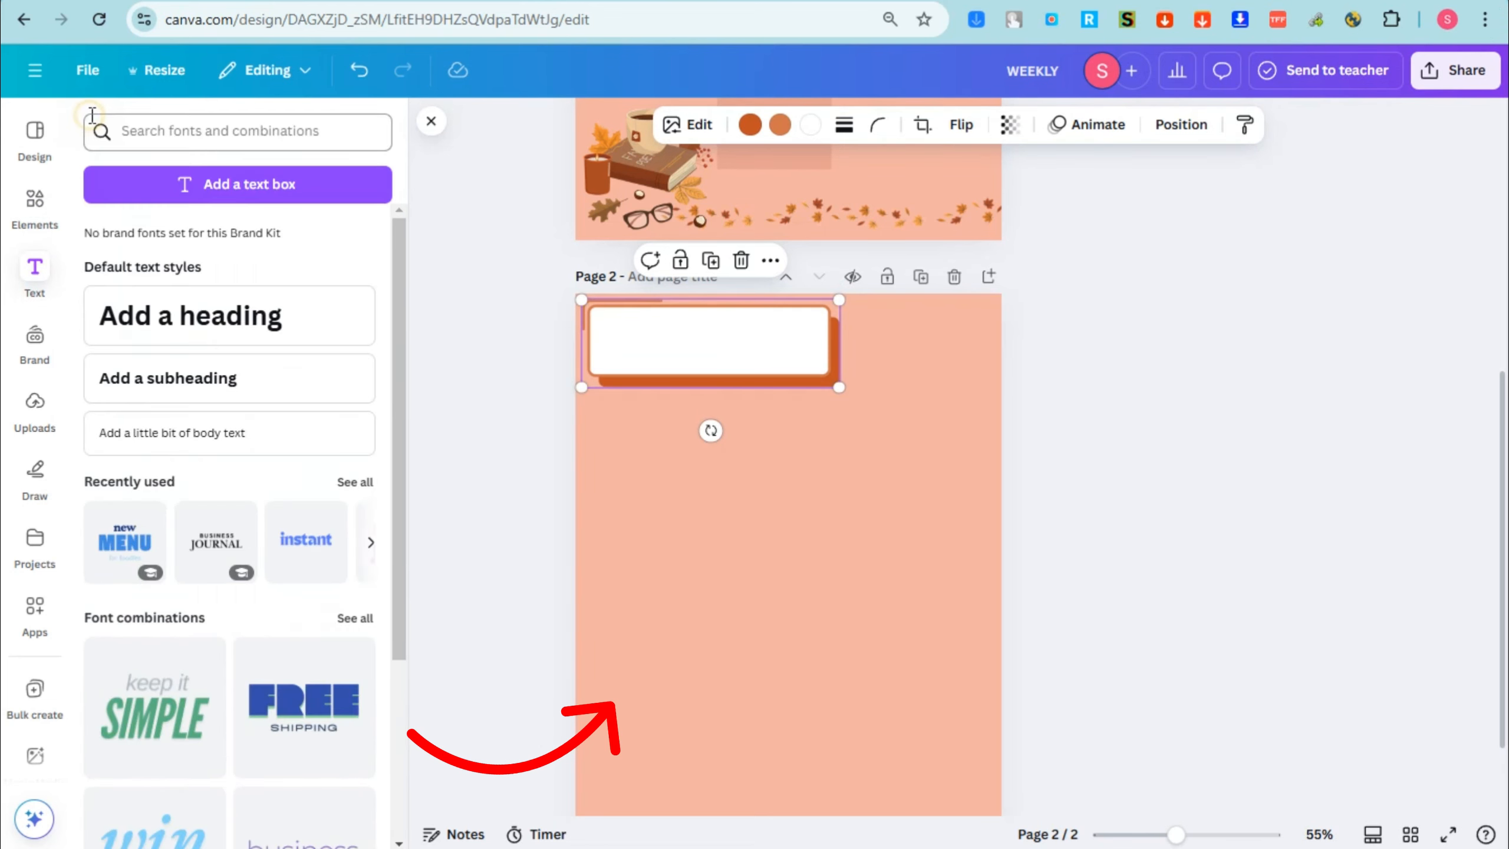
left_click(221, 308)
double_click(739, 422)
type("Goals for the Week")
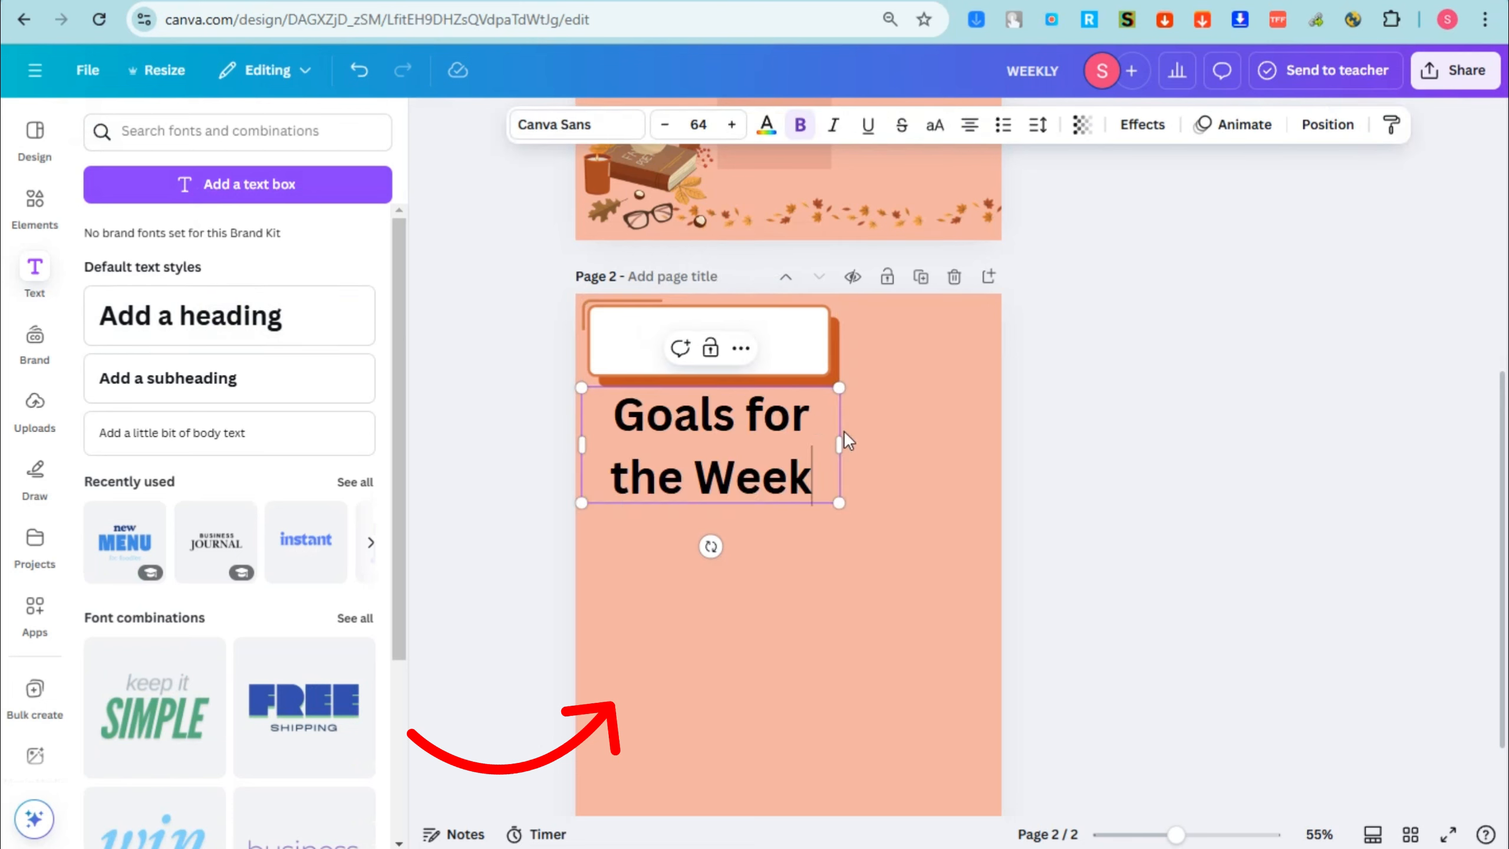
left_click_drag(840, 503, 831, 305)
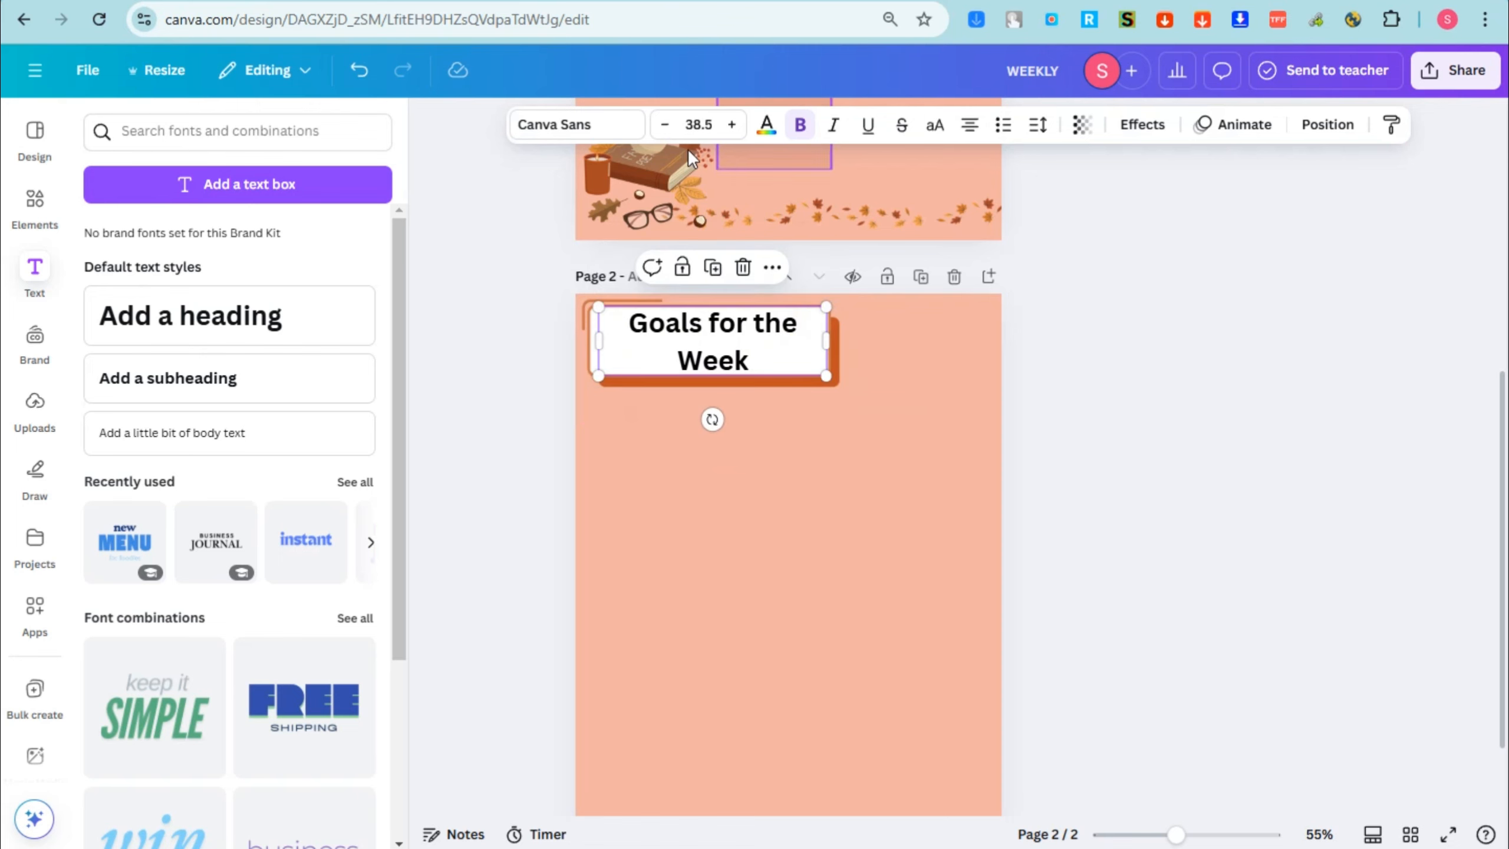
Step: Set the "Goals for the Week" heading in Cooper BT and give it the Lift effect at intensity 100
left_click(598, 136)
left_click(174, 356)
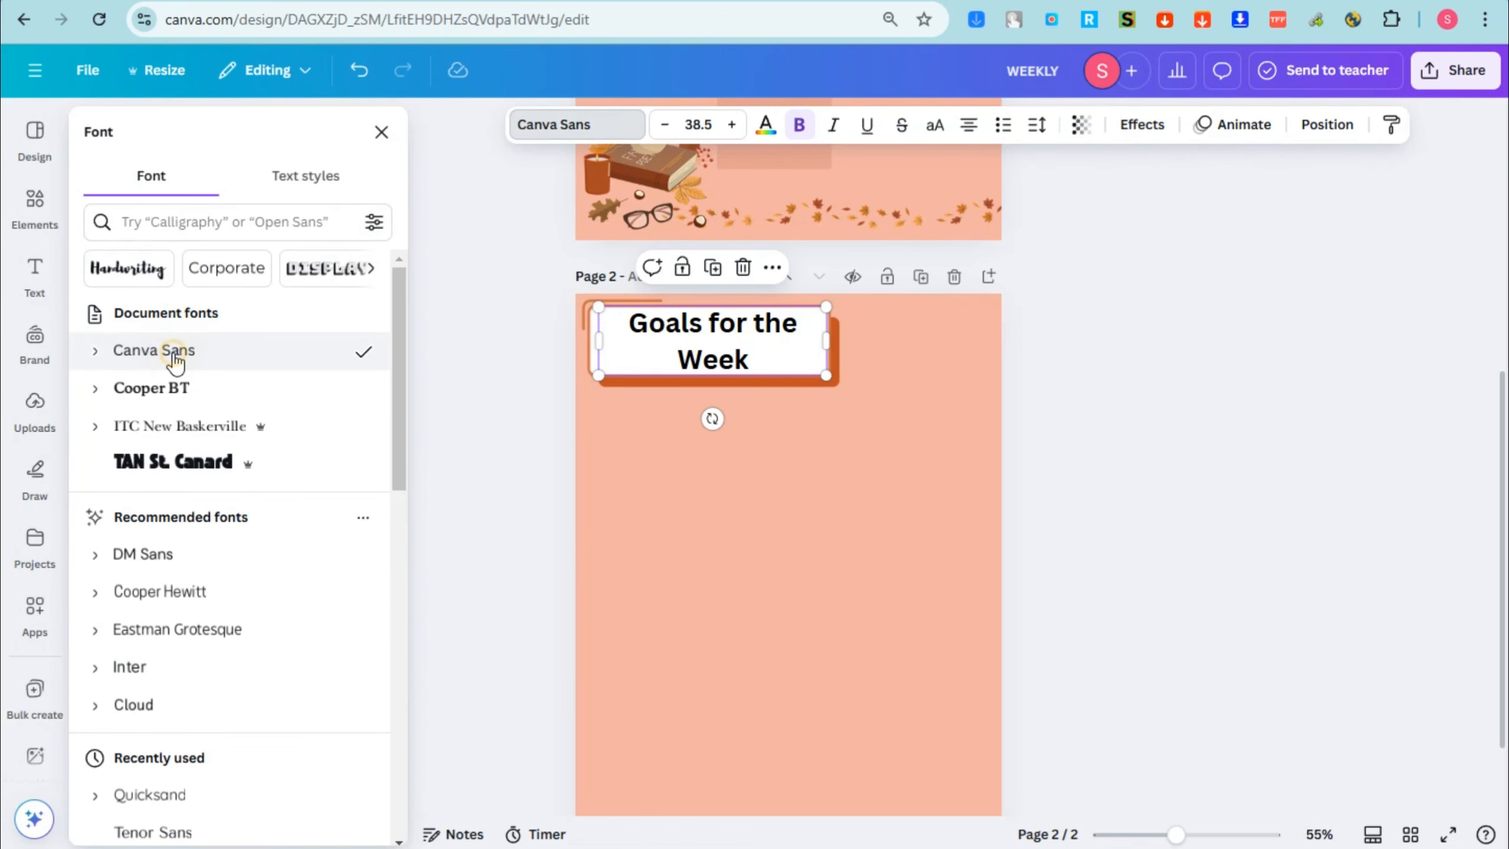
left_click(176, 375)
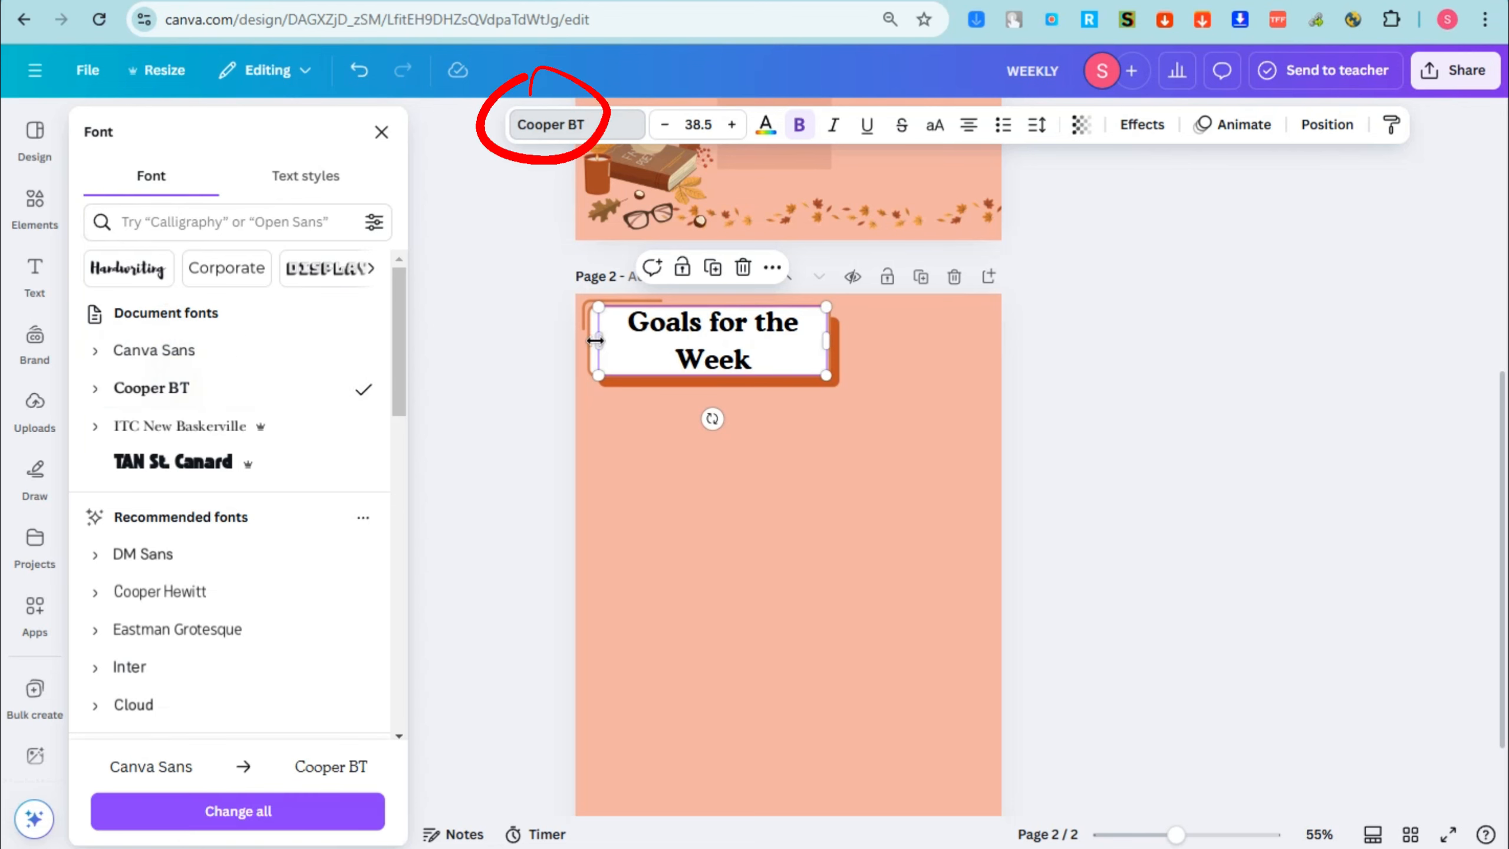
left_click(1130, 127)
left_click(329, 238)
left_click_drag(162, 361, 244, 360)
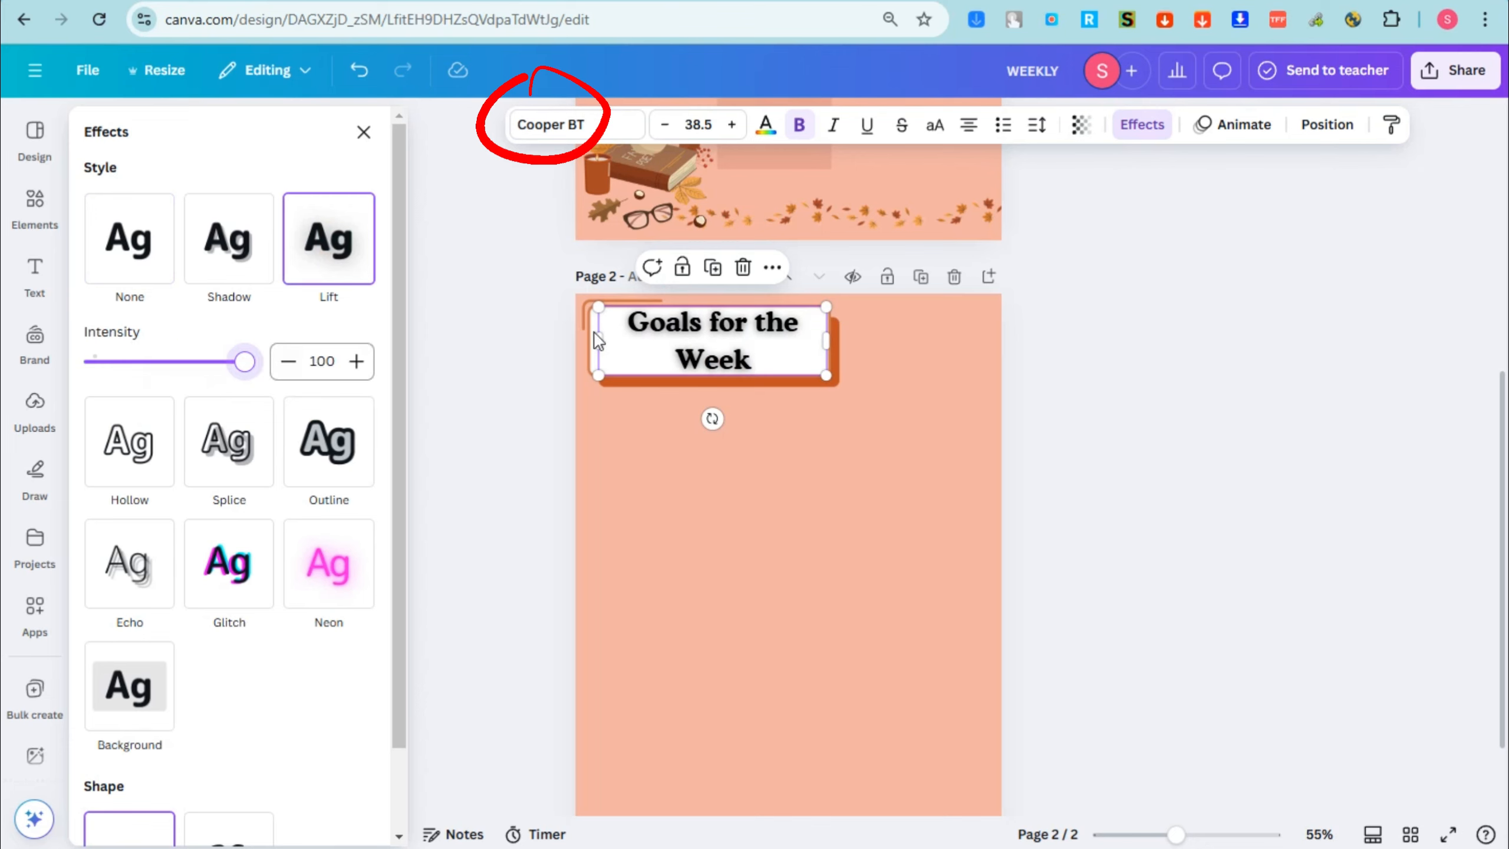
Step: Enlarge the "Goals for the Week" heading to size 40.7, center it in the white box and color it rust brown
left_click_drag(839, 303, 844, 300)
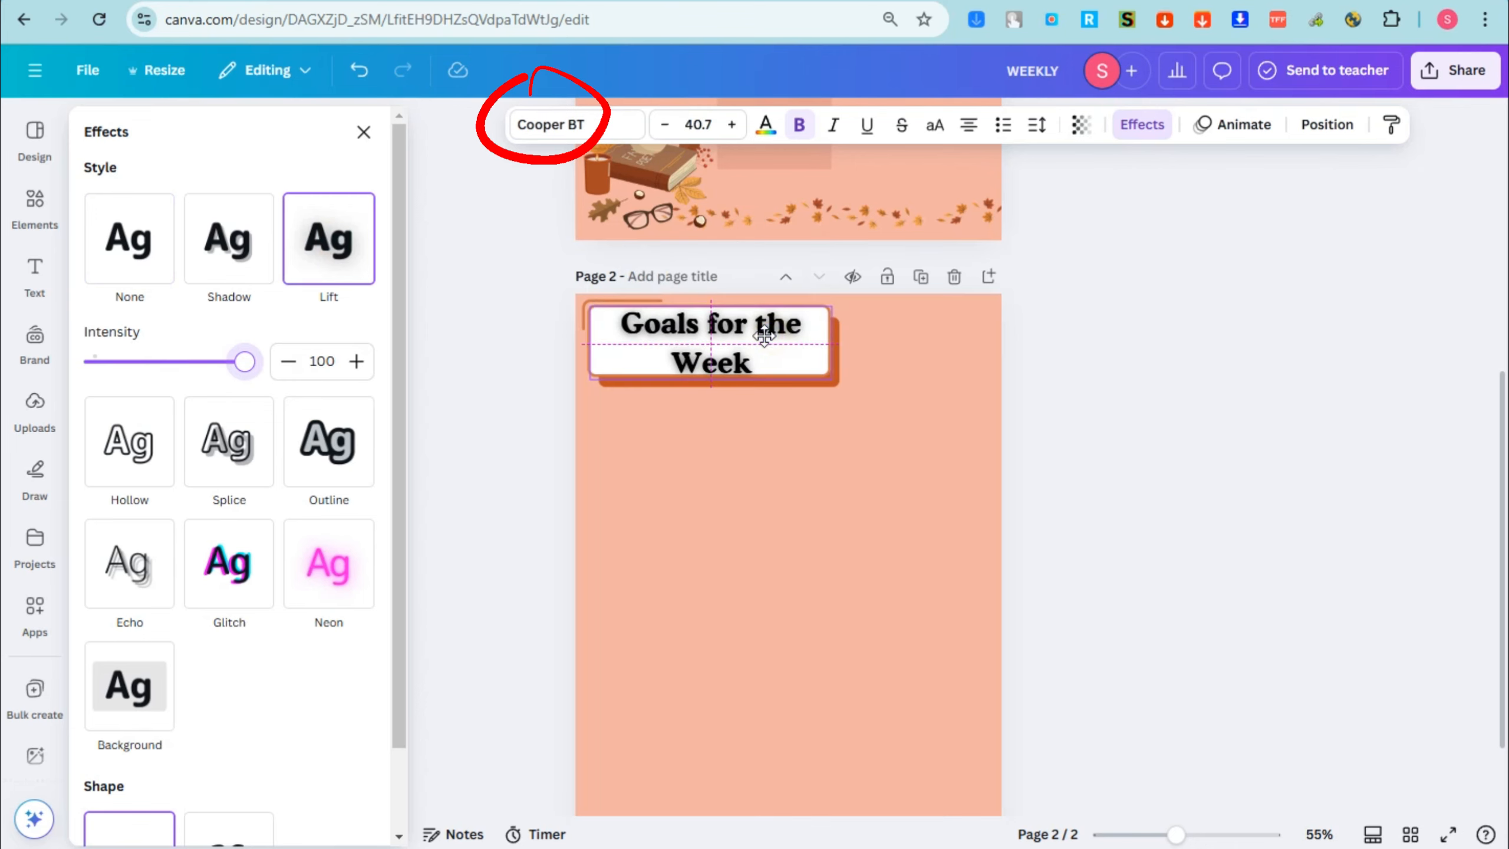
left_click(766, 124)
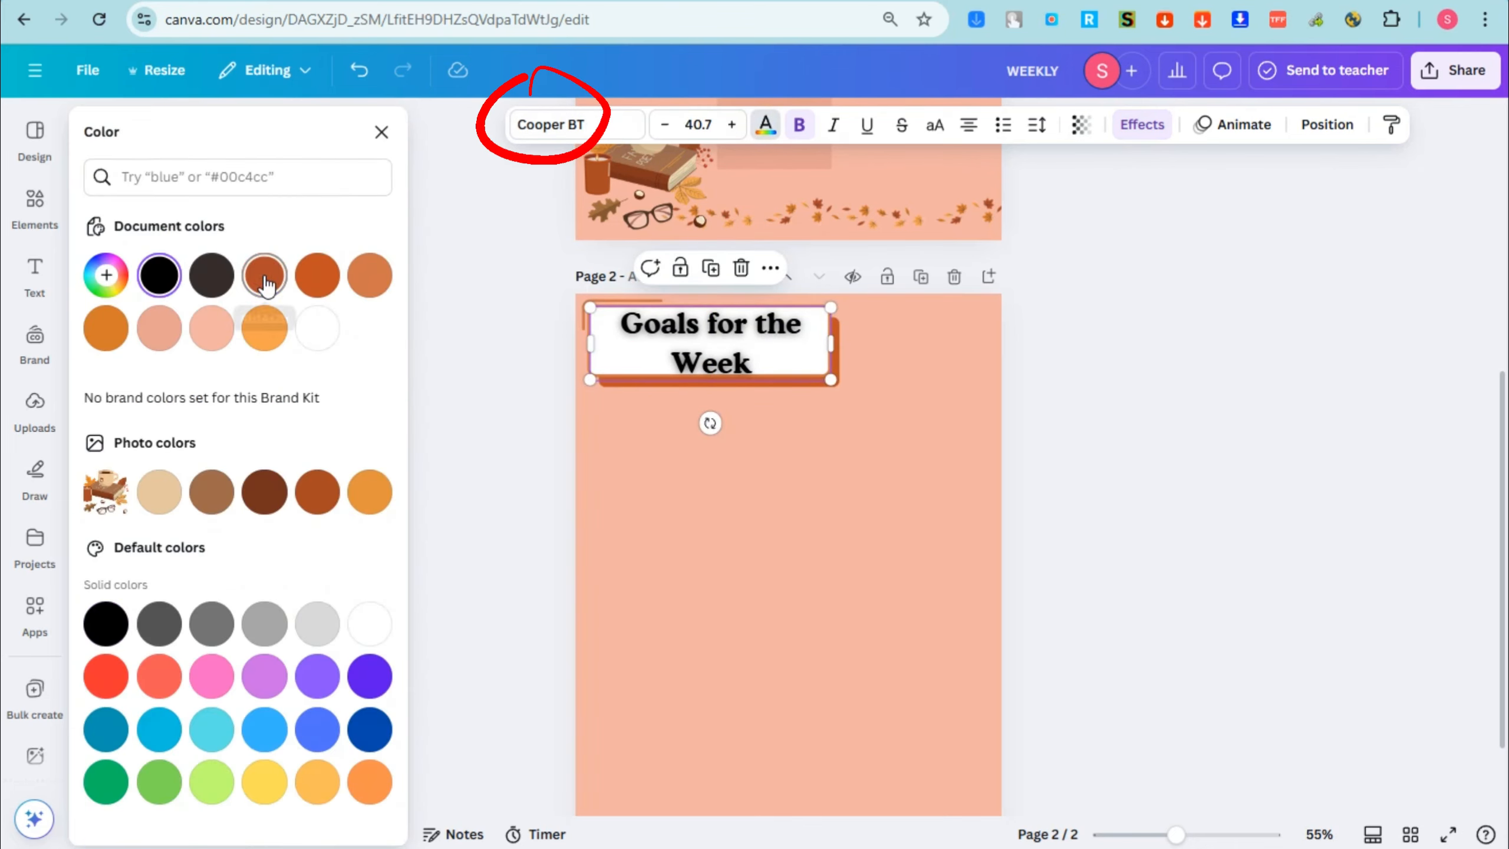
left_click(265, 276)
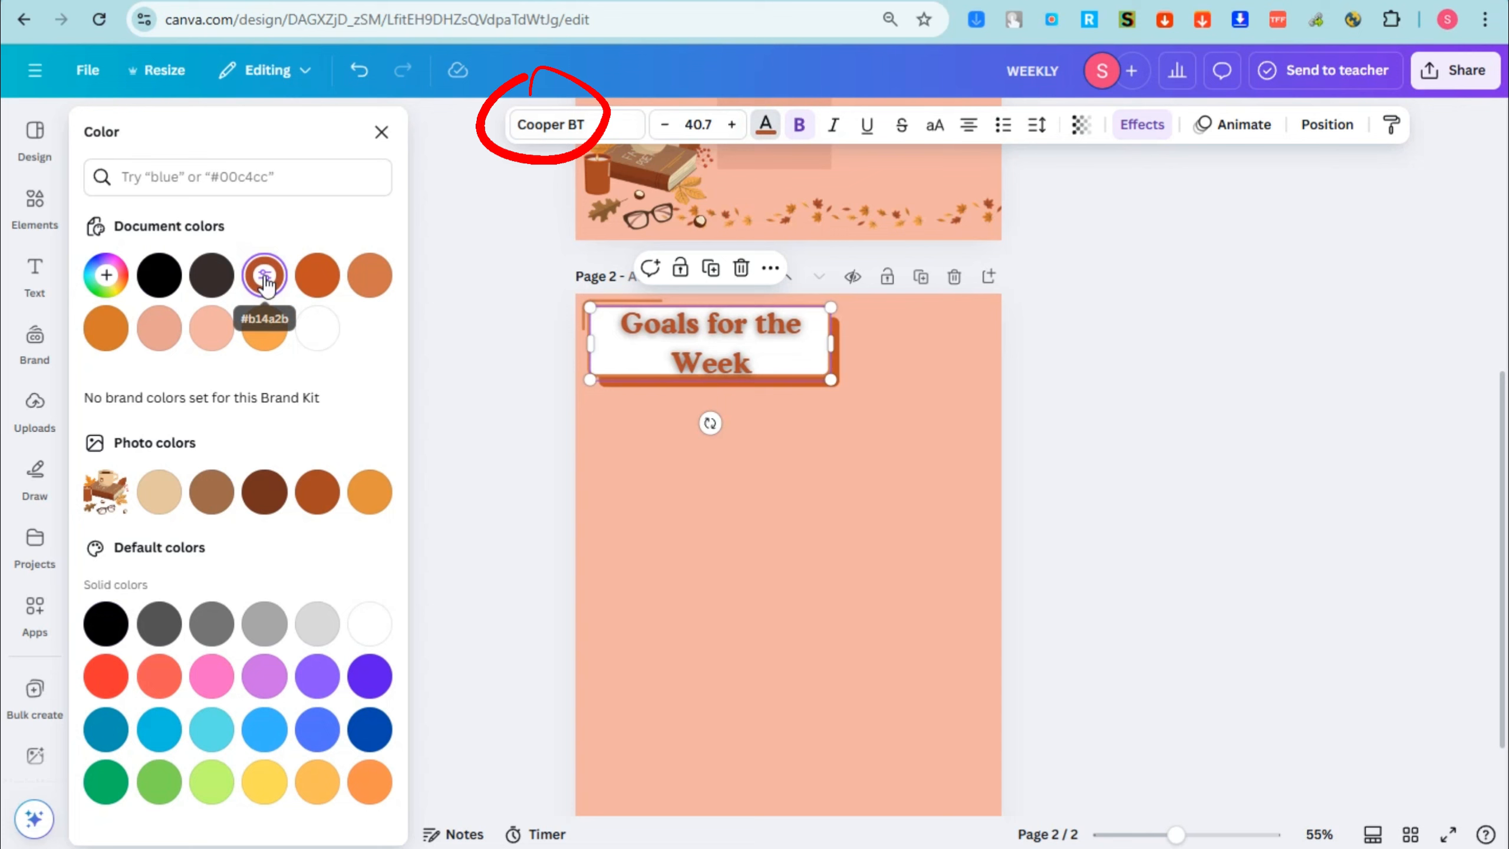
left_click(1004, 390)
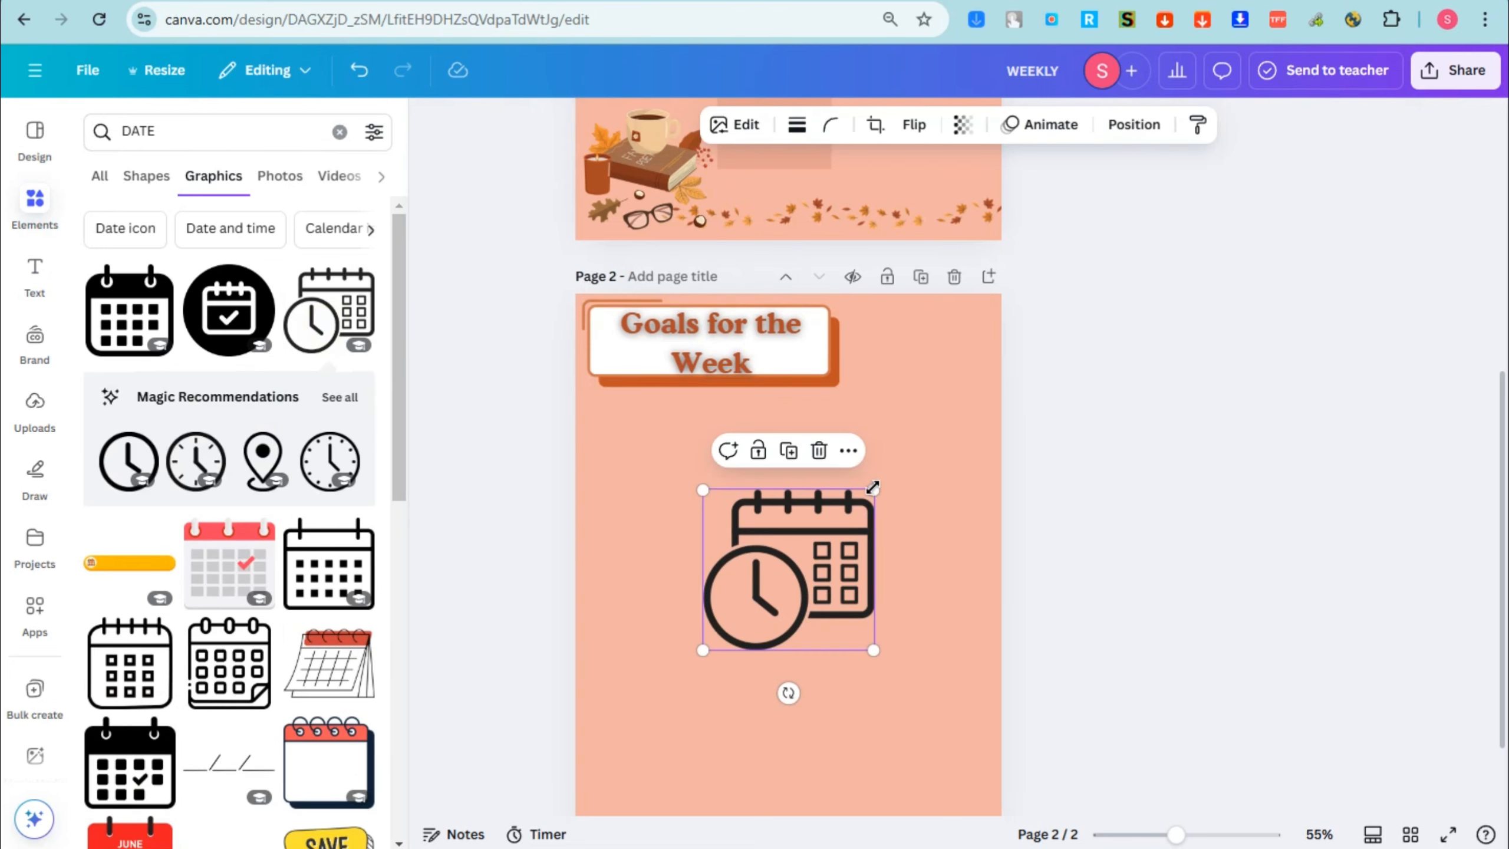
Step: Replace the clock-and-calendar graphic with the red-topped flip calendar, shrunk and placed in page 2's upper-right corner
key("Delete")
left_click(338, 667)
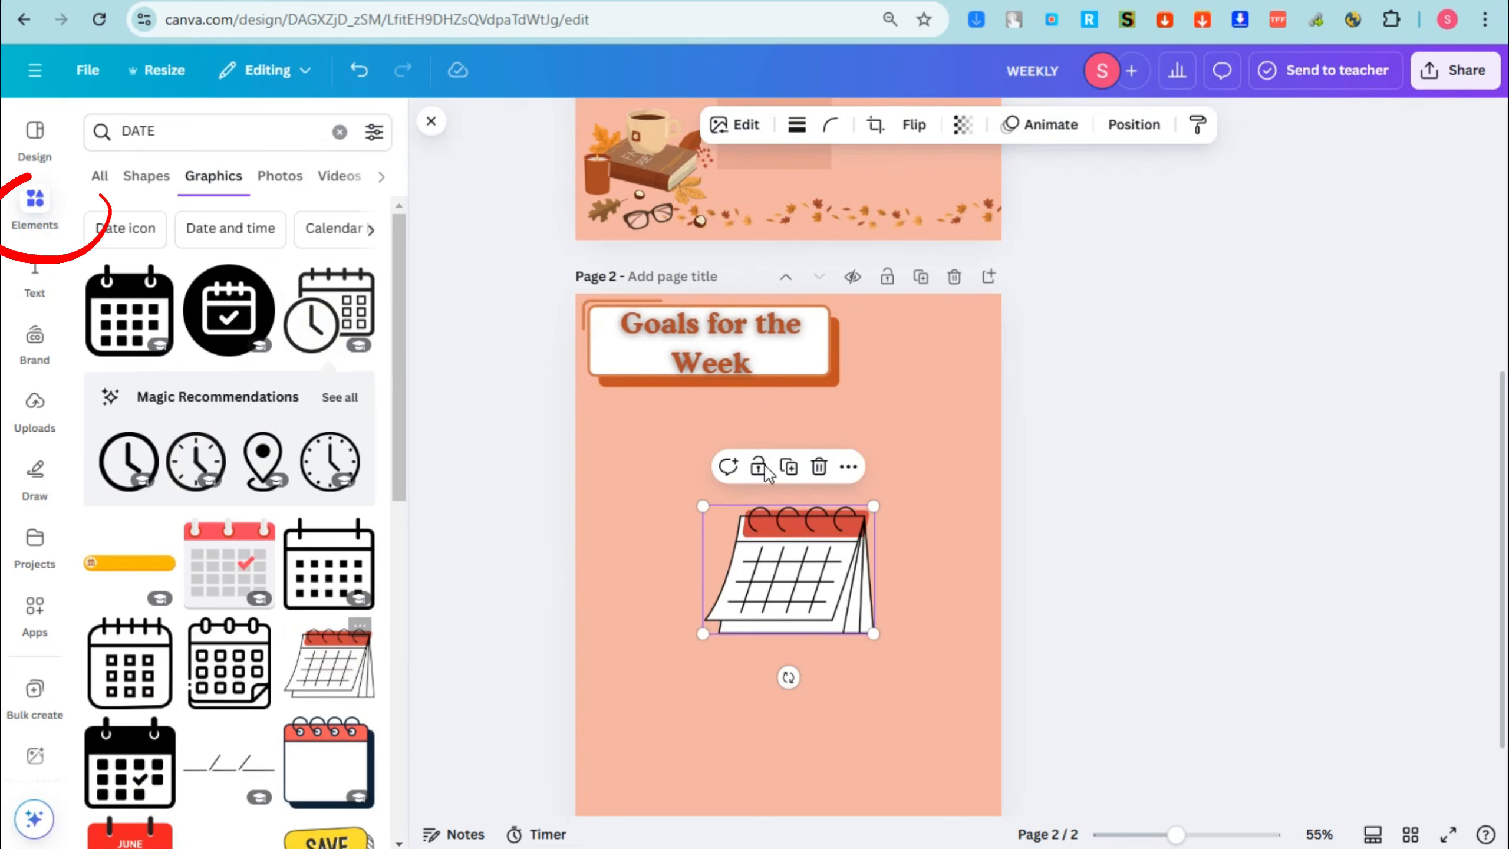
left_click_drag(870, 499, 781, 562)
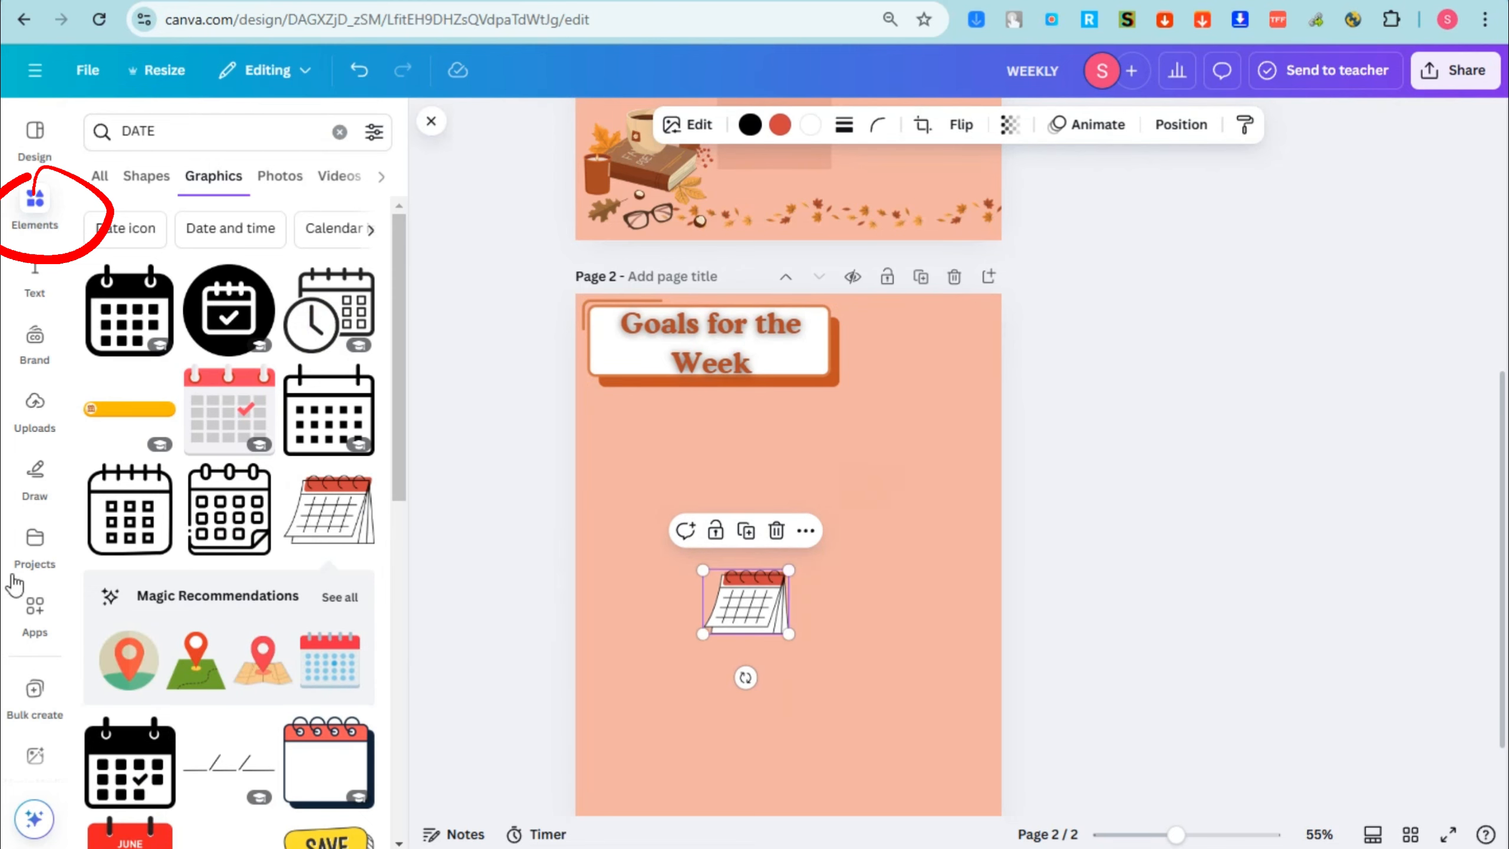
left_click_drag(750, 619, 947, 381)
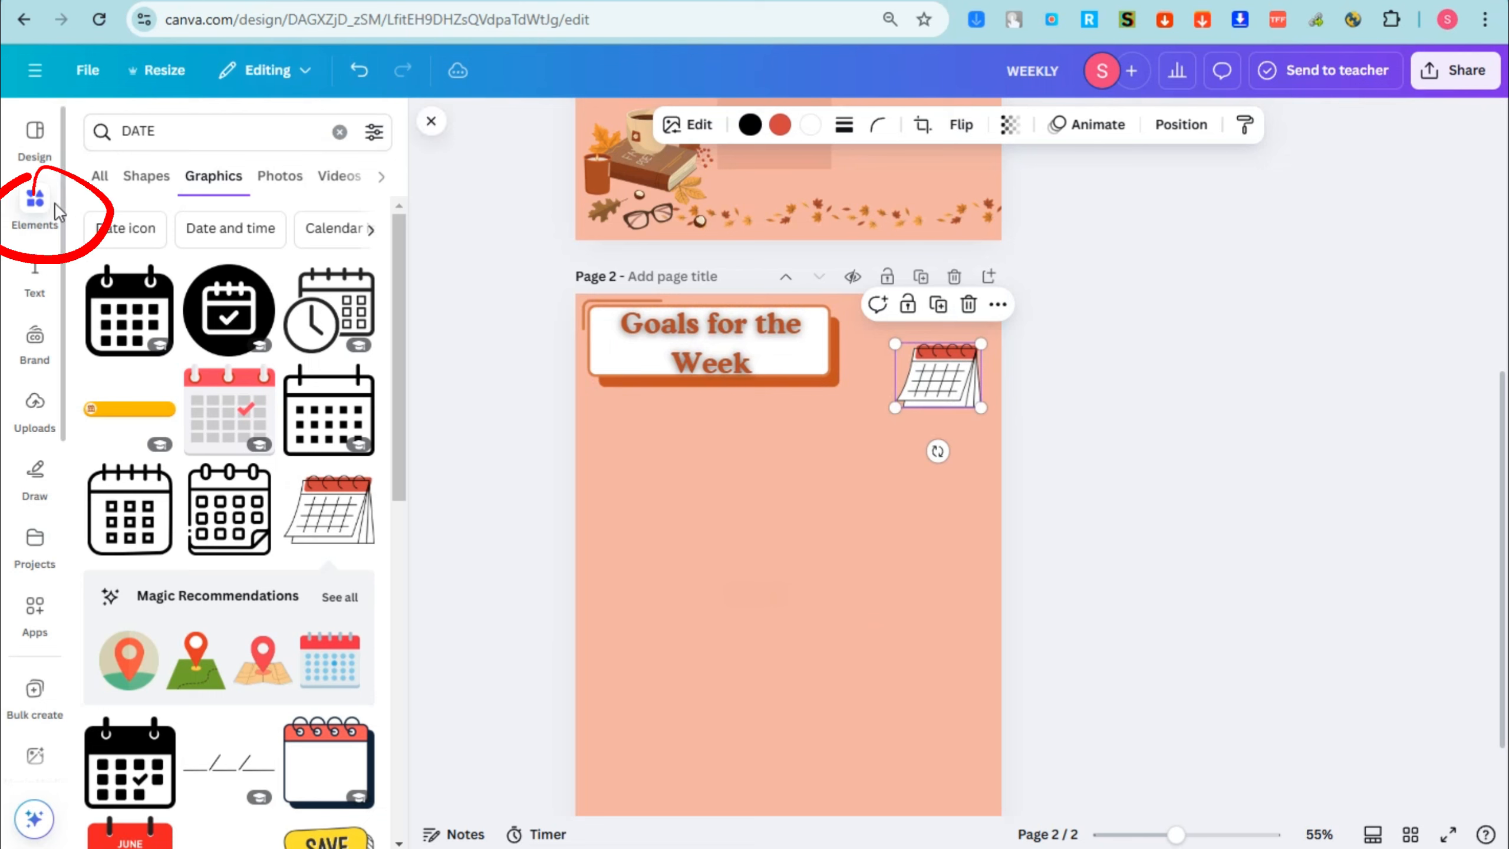
Step: Search the graphics for "LINES", add the thick black line and shorten it to sit just above the calendar
left_click(92, 142)
type("LINES")
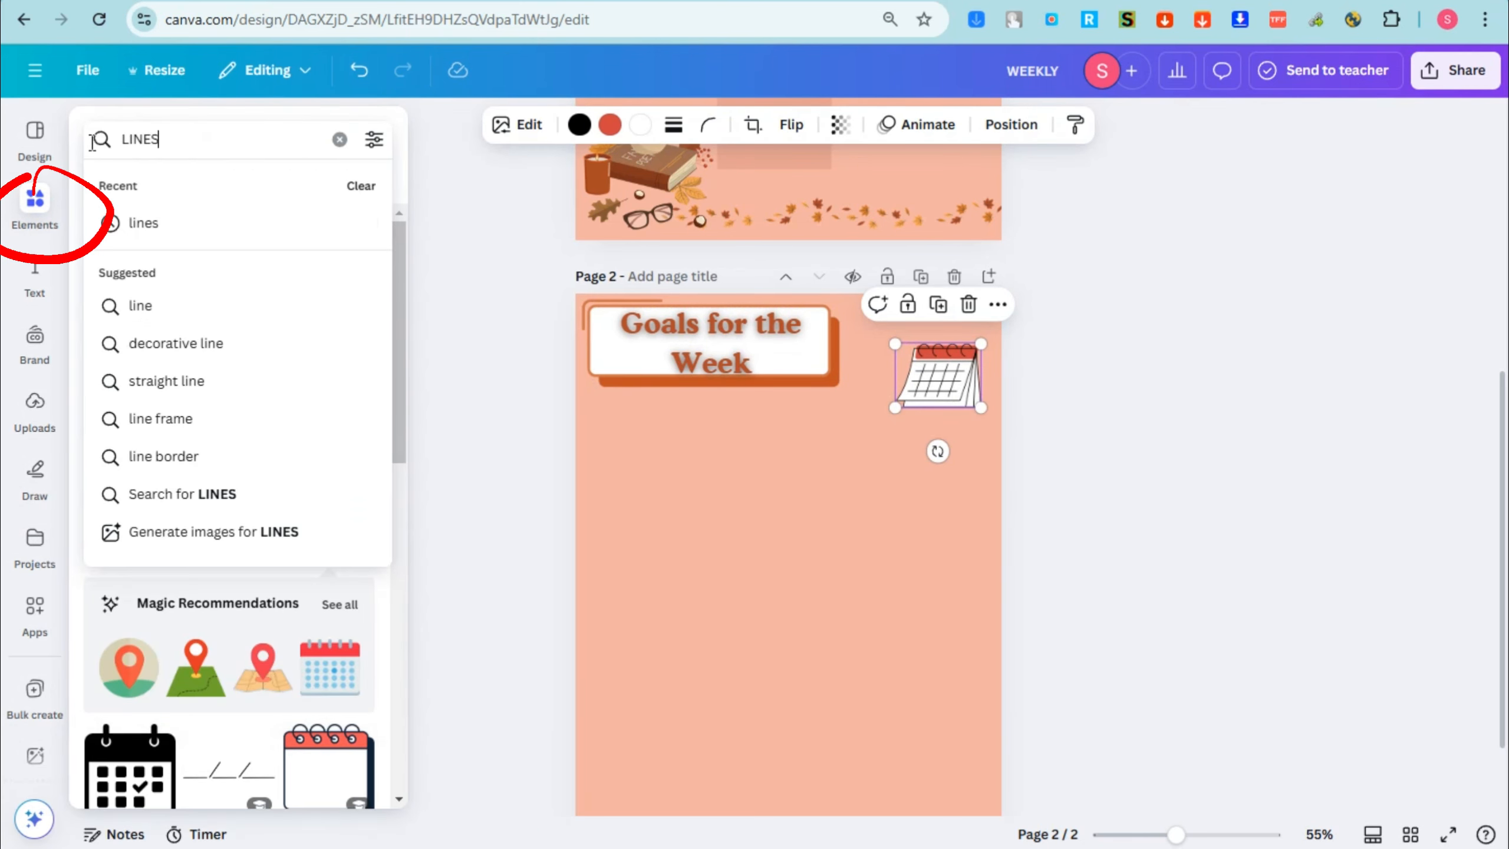
key("Return")
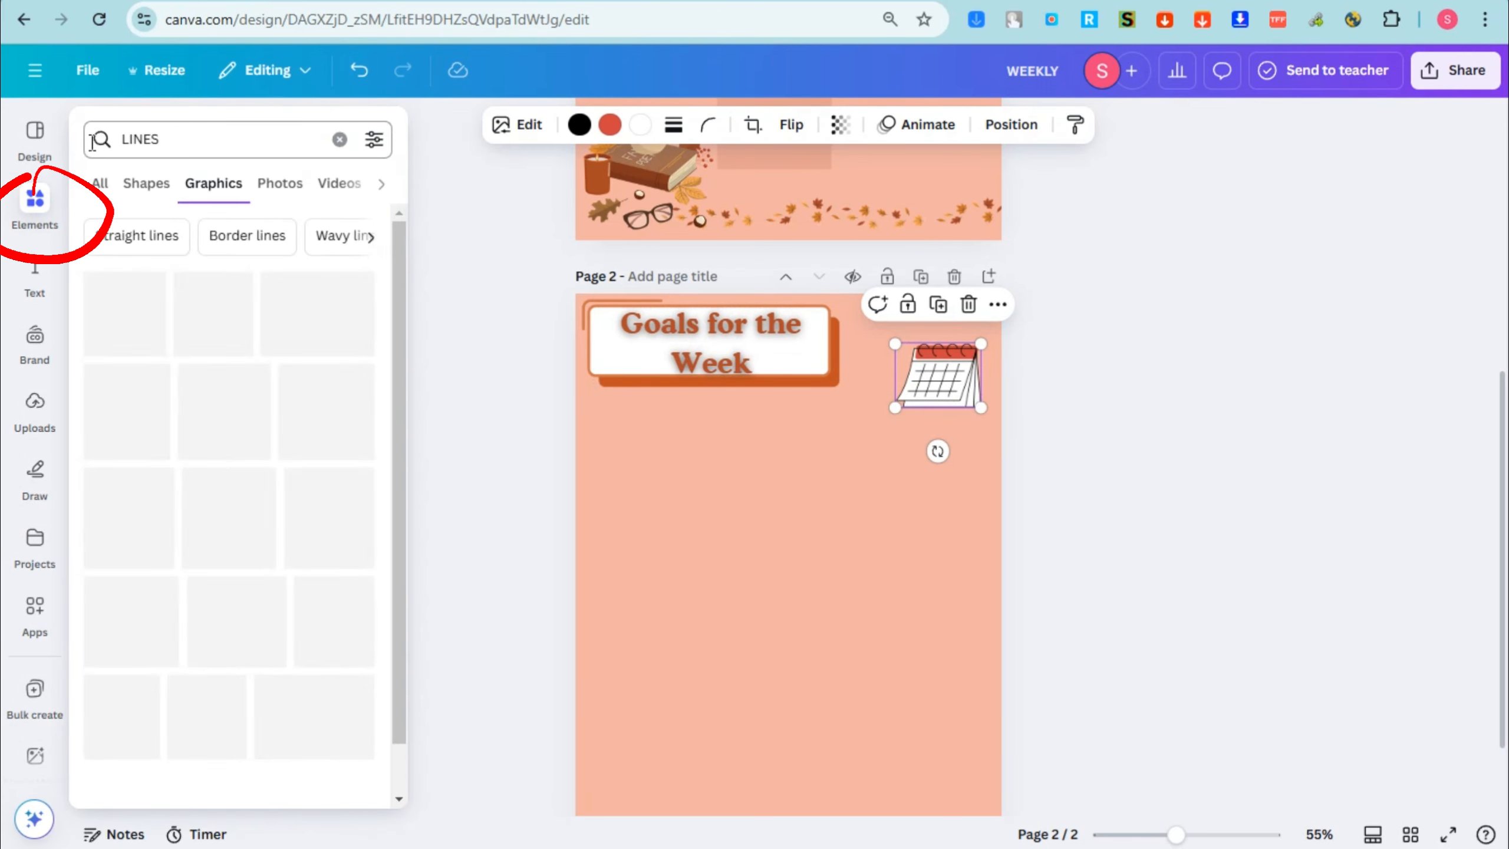
scroll(270, 549, "down", 2)
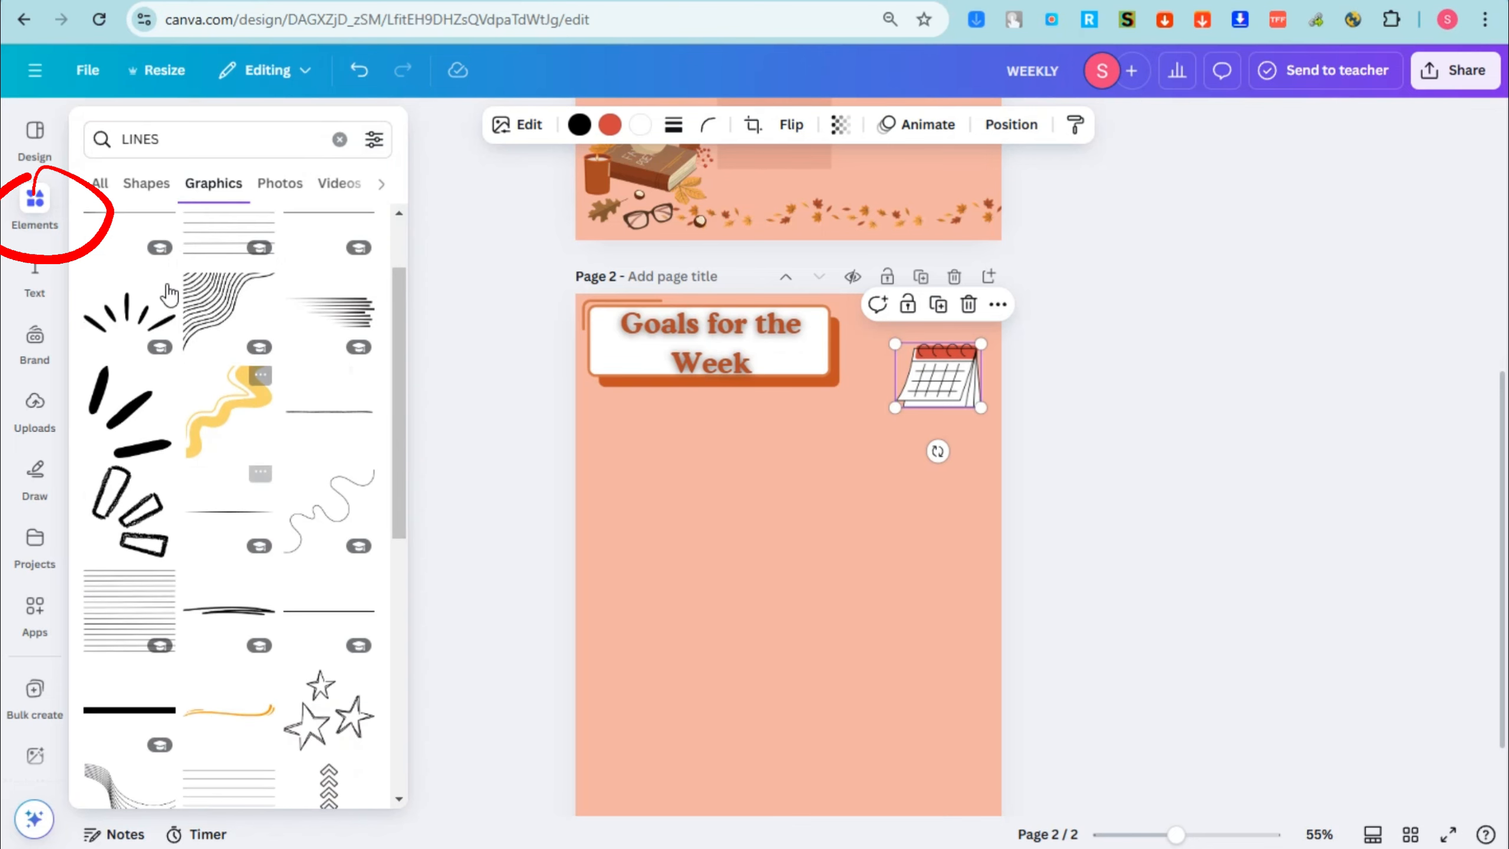
scroll(197, 547, "down", 4)
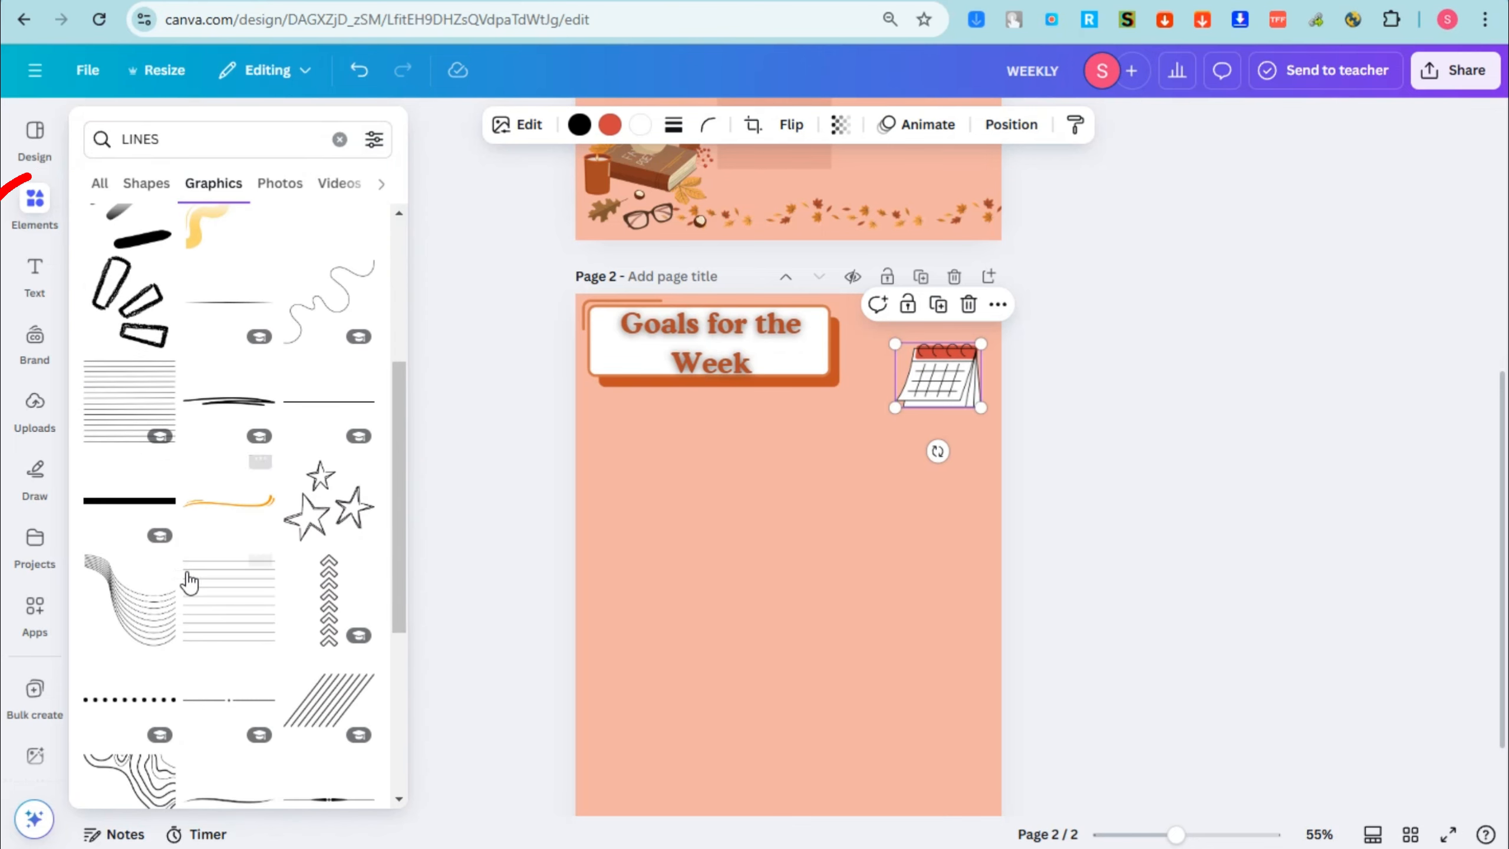
left_click(149, 501)
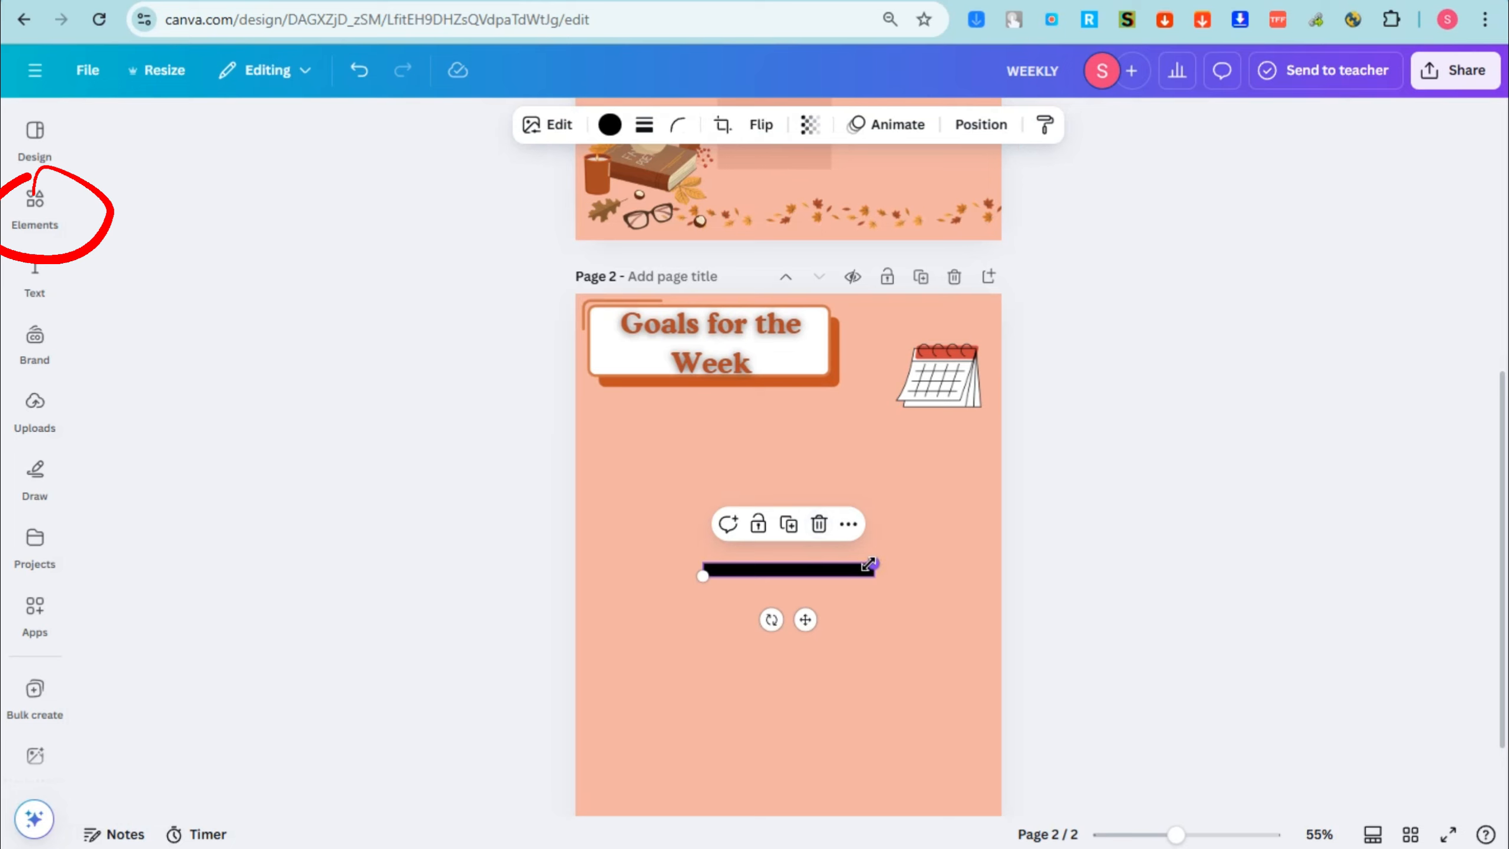
left_click_drag(873, 563, 929, 385)
Step: Recolor the line above the calendar rust brown and position the calendar close beneath it
left_click(943, 381)
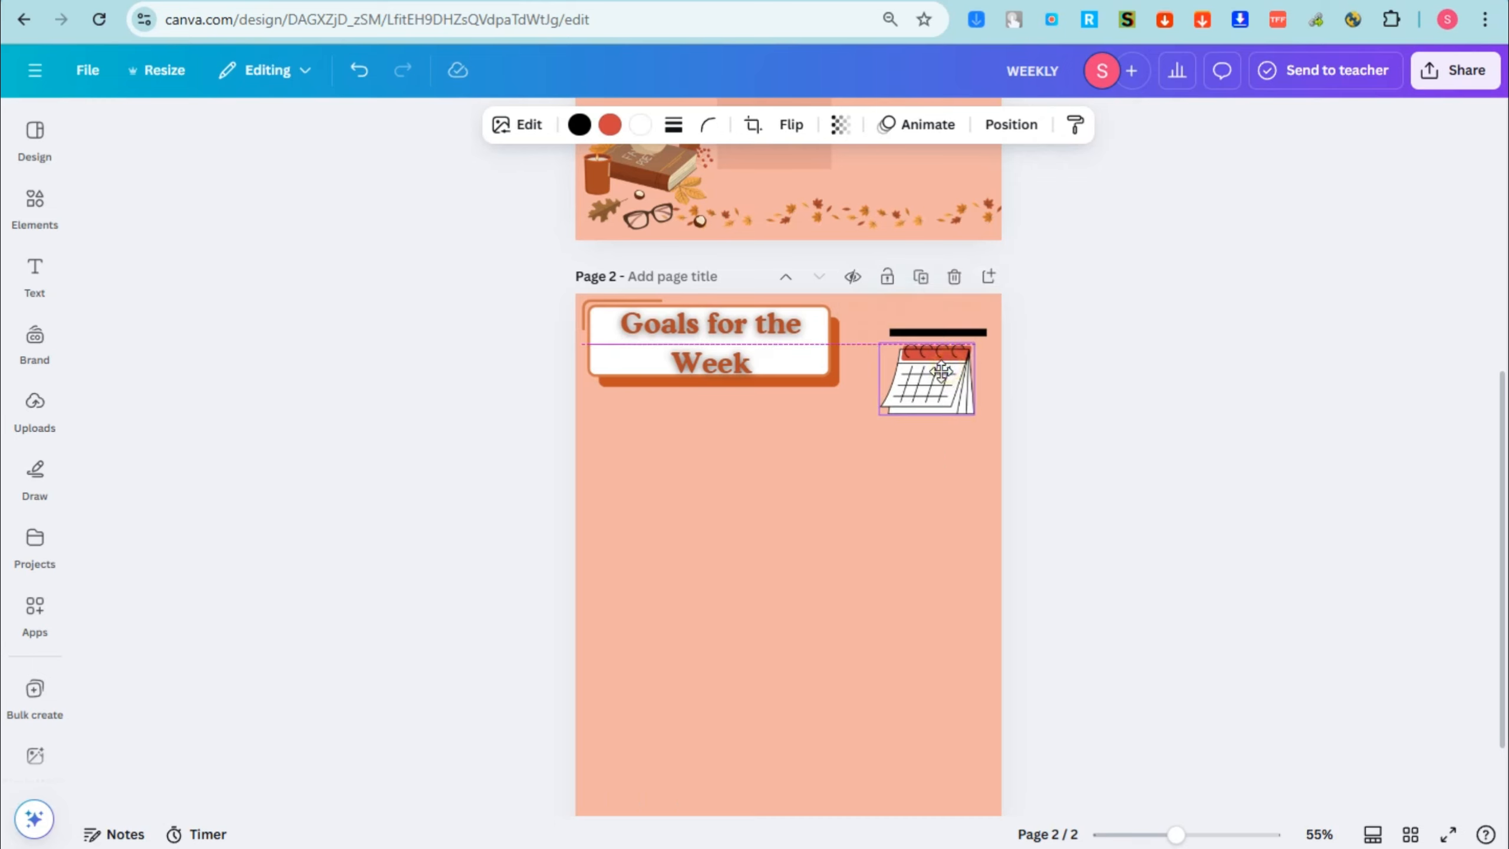
left_click(986, 332)
left_click(609, 124)
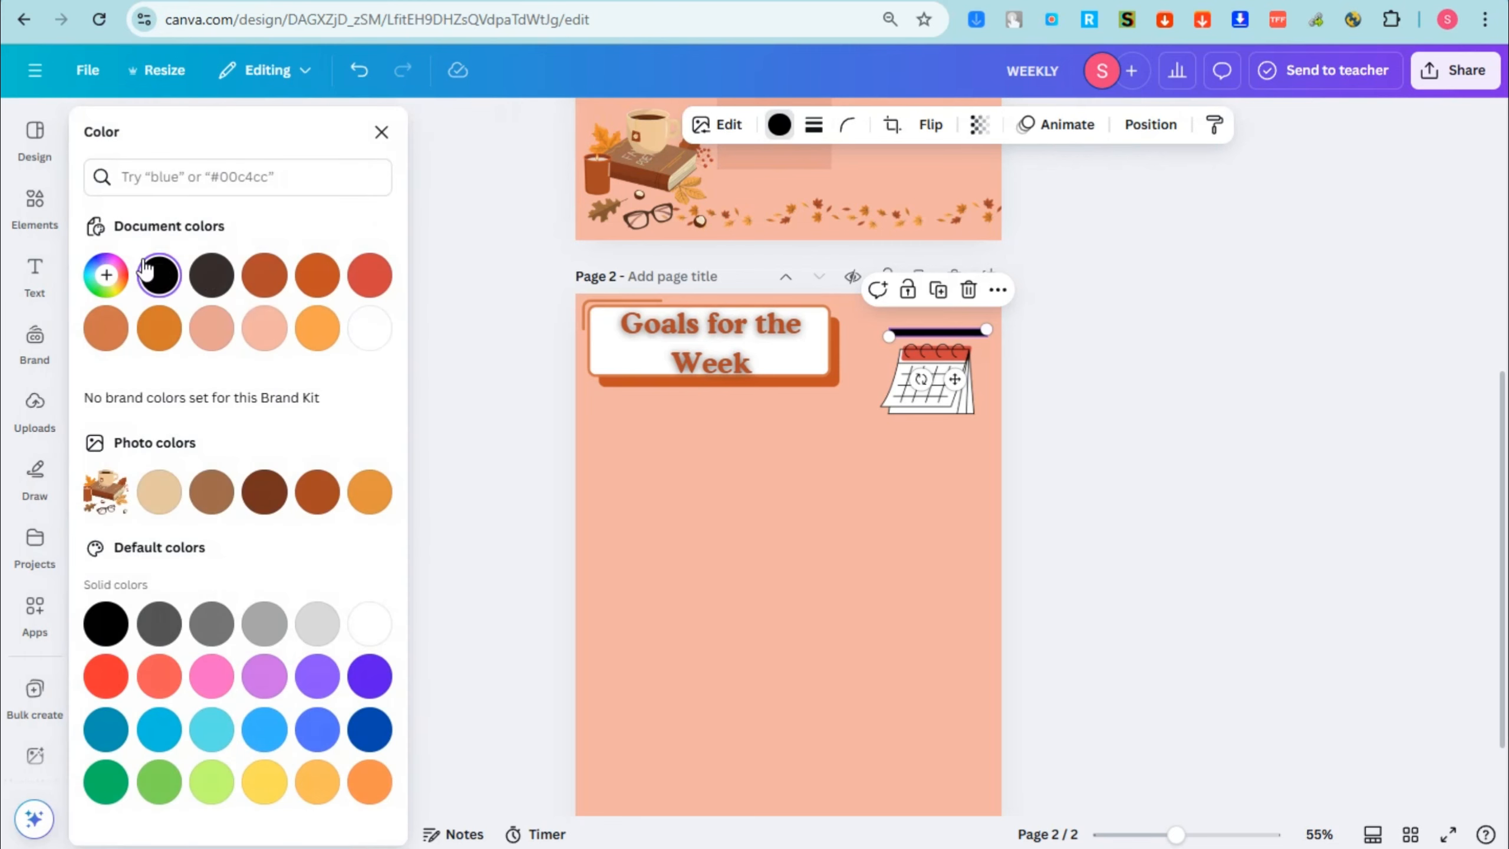
left_click(253, 273)
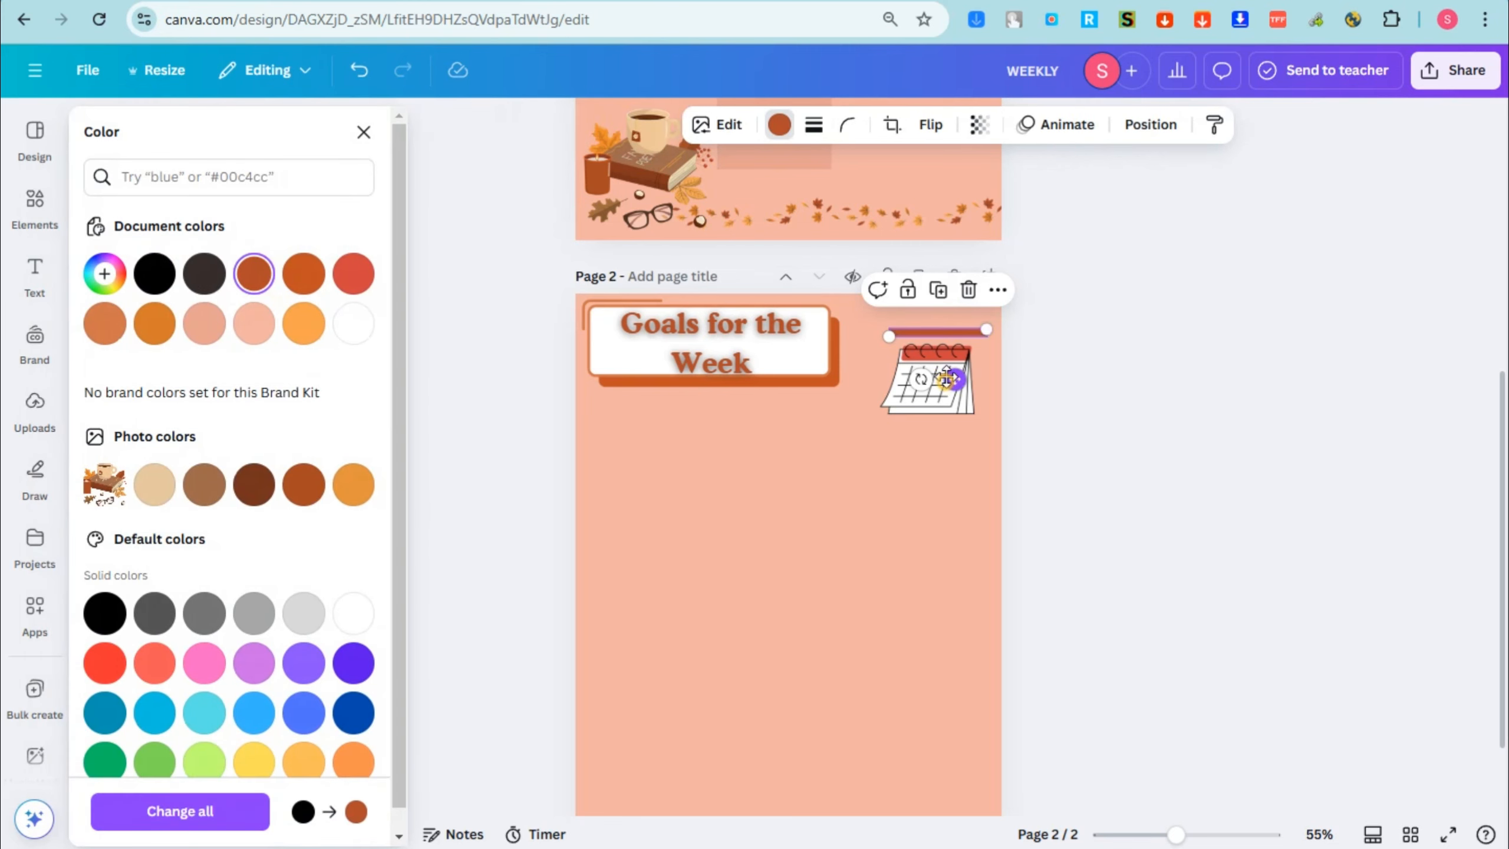
left_click_drag(944, 406, 946, 398)
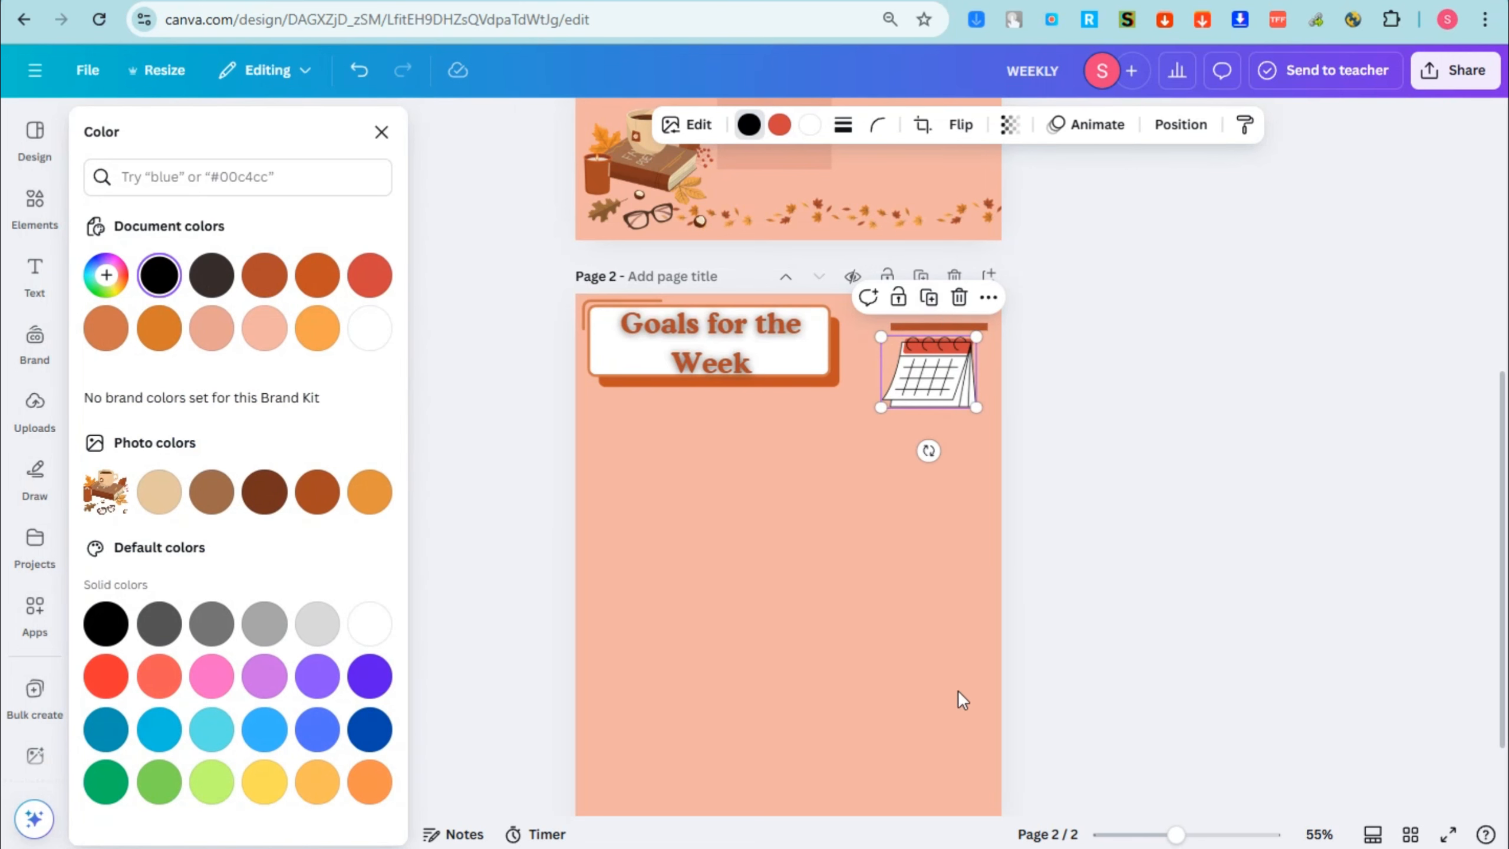
Step: Search the graphics for "BOX", add the pale yellow torn-edge box and place it against page 2's left edge, below the middle
left_click(34, 202)
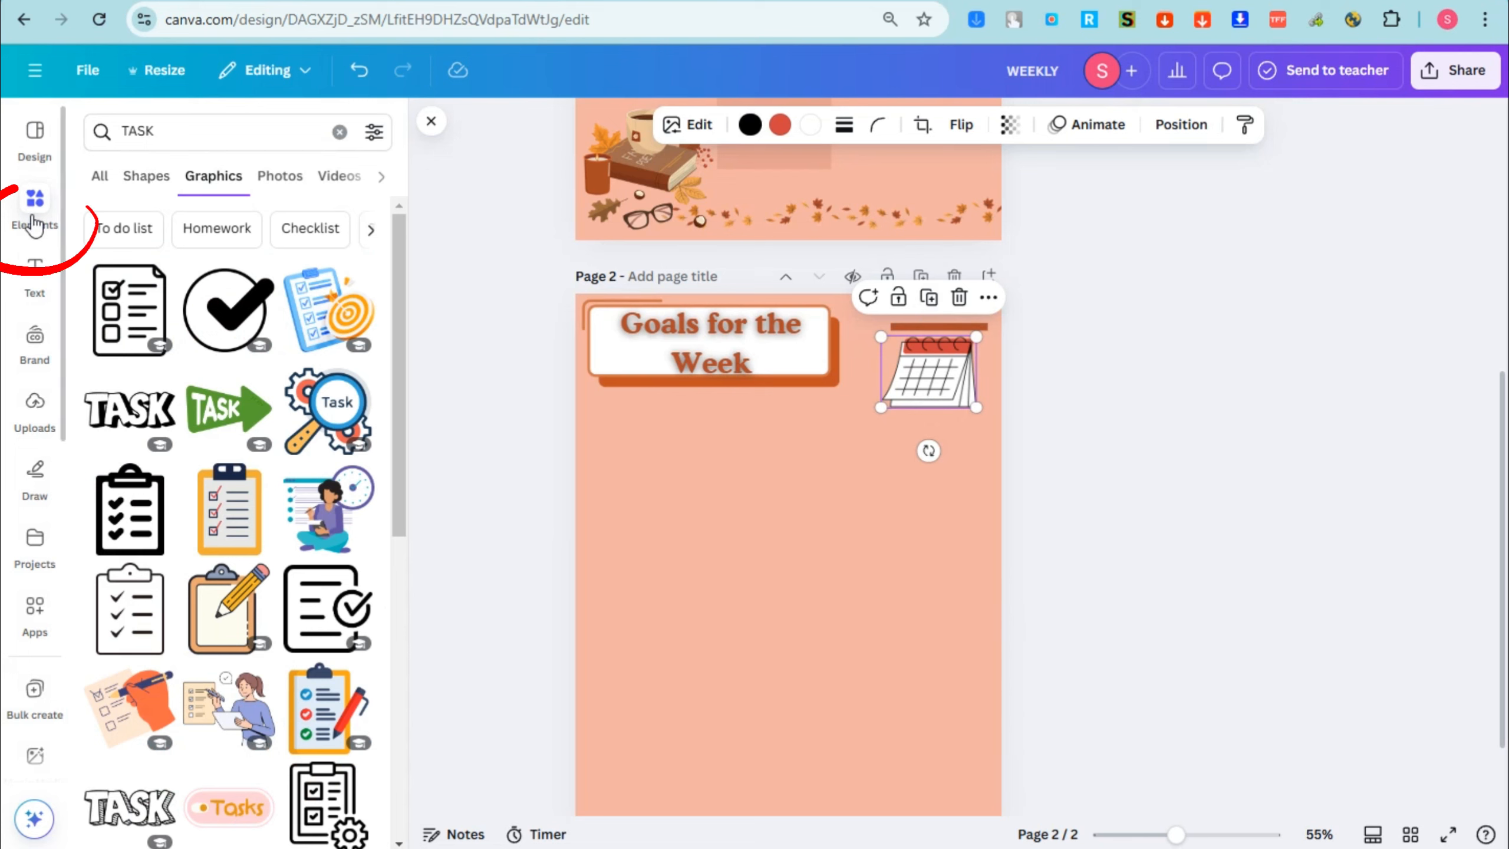
left_click(184, 140)
type("BOX")
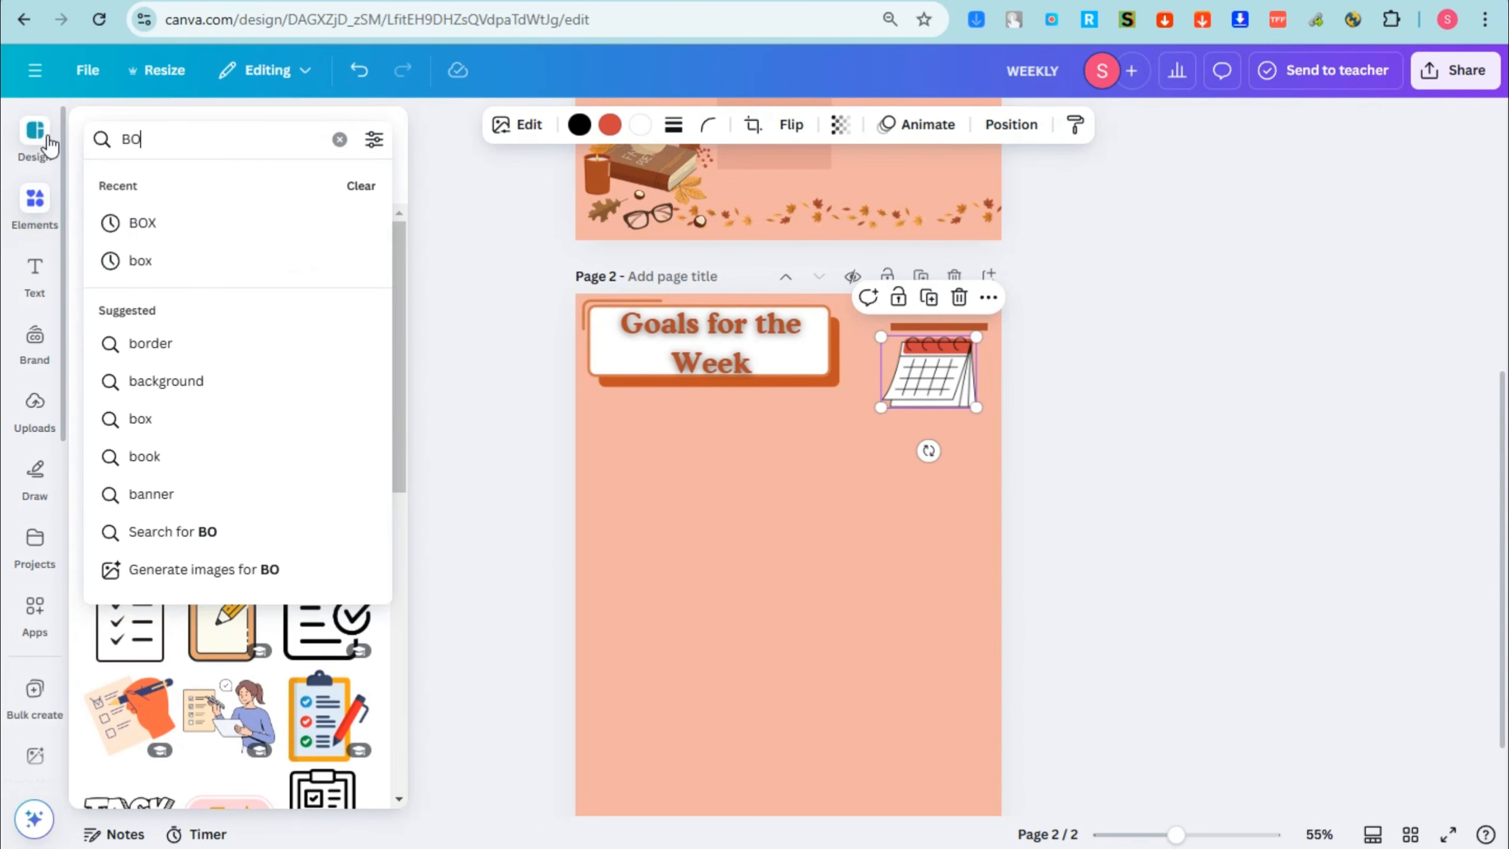
key("Return")
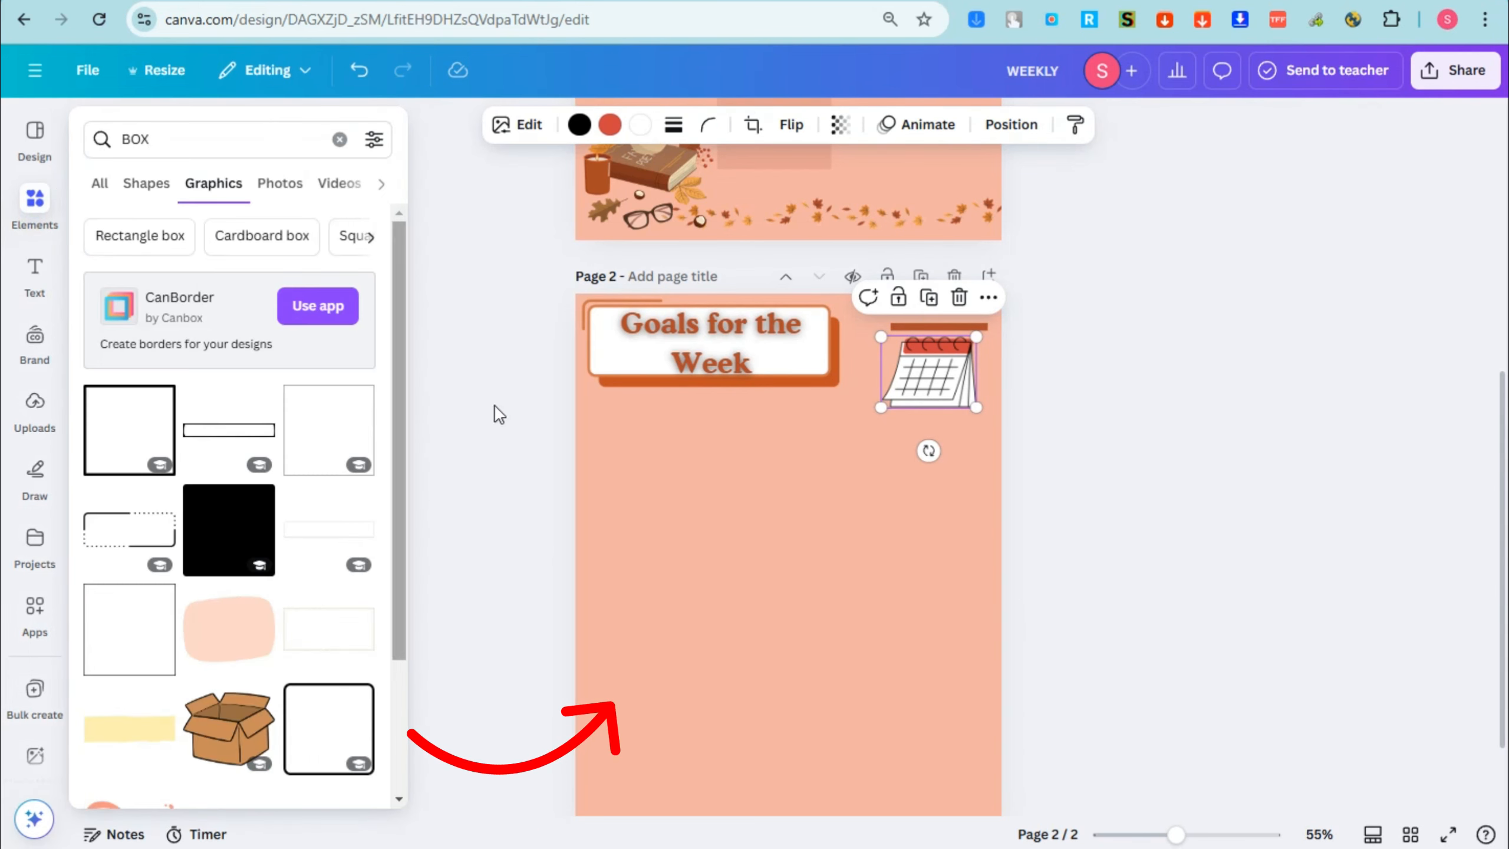
scroll(265, 648, "down", 3)
left_click(156, 546)
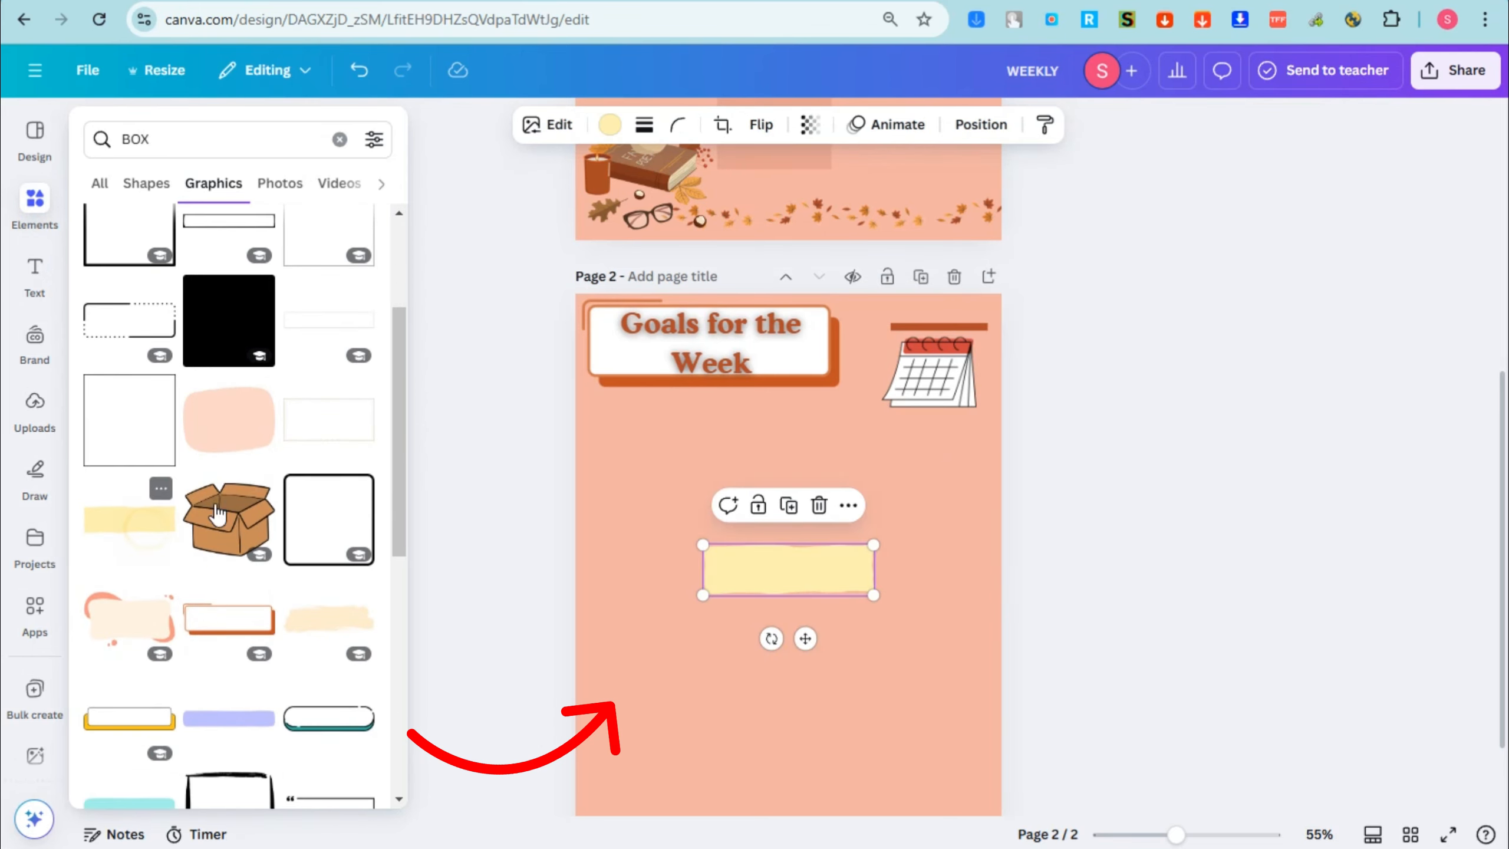
left_click_drag(775, 587, 677, 612)
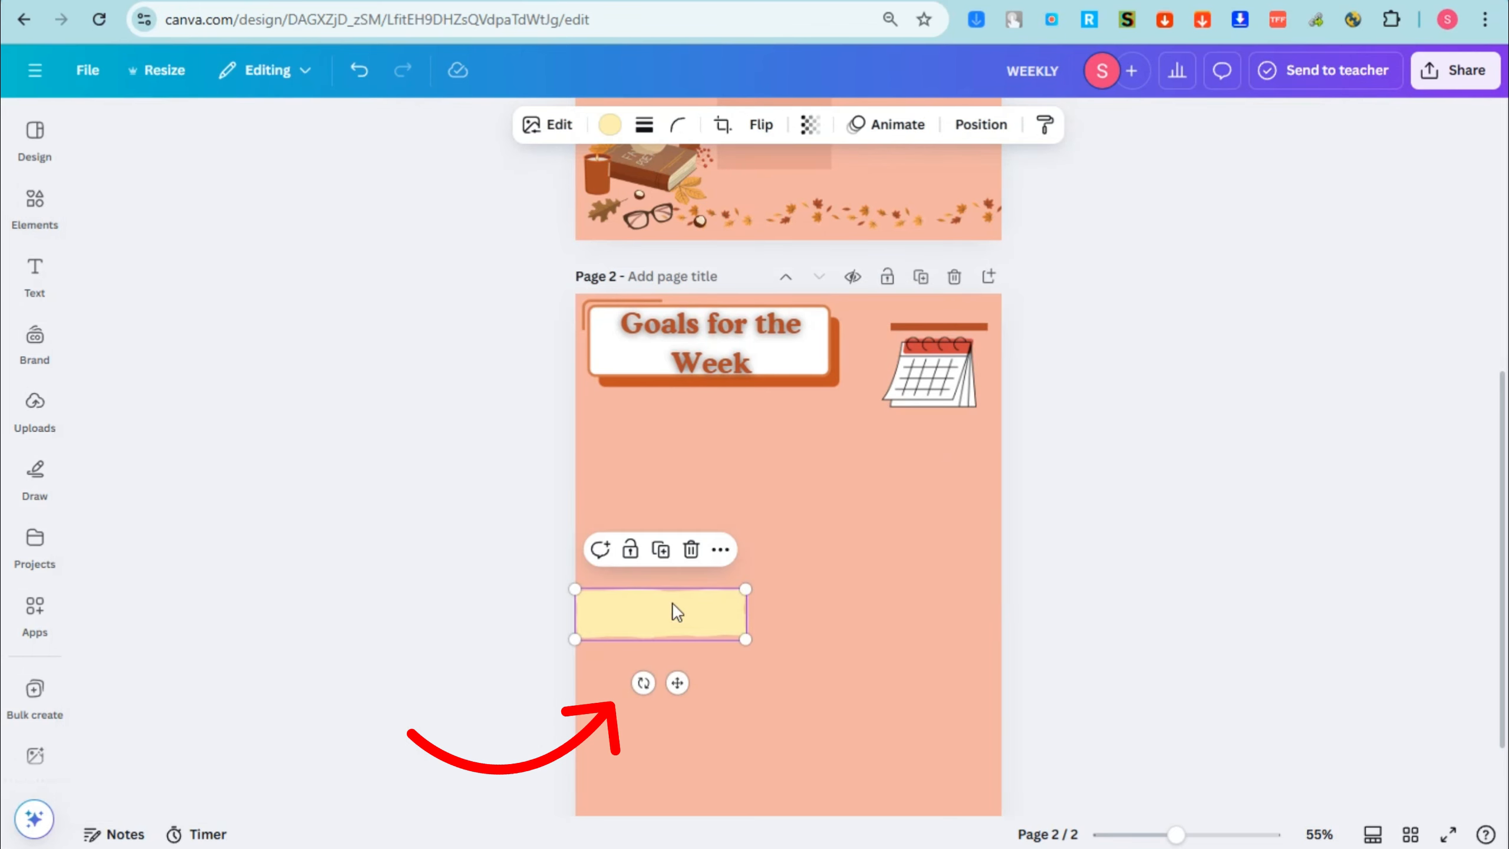
Step: Duplicate the "Goals for the Week" heading, change the copy to "Daily Tasks" at size 33.8 and place it on the yellow box
left_click(36, 284)
left_click(720, 350)
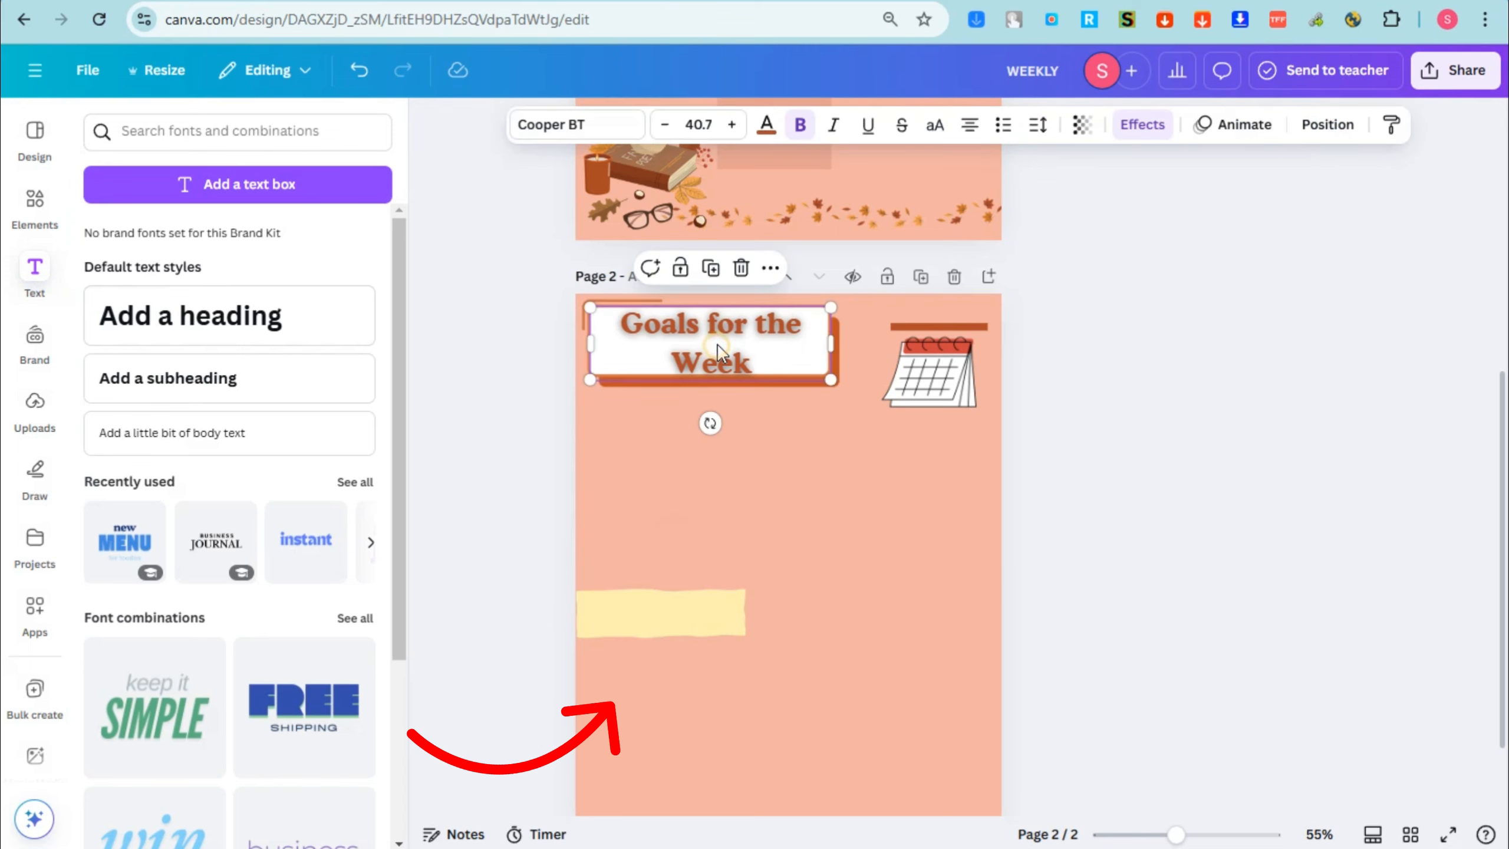
key("ctrl+d")
left_click_drag(722, 345, 713, 457)
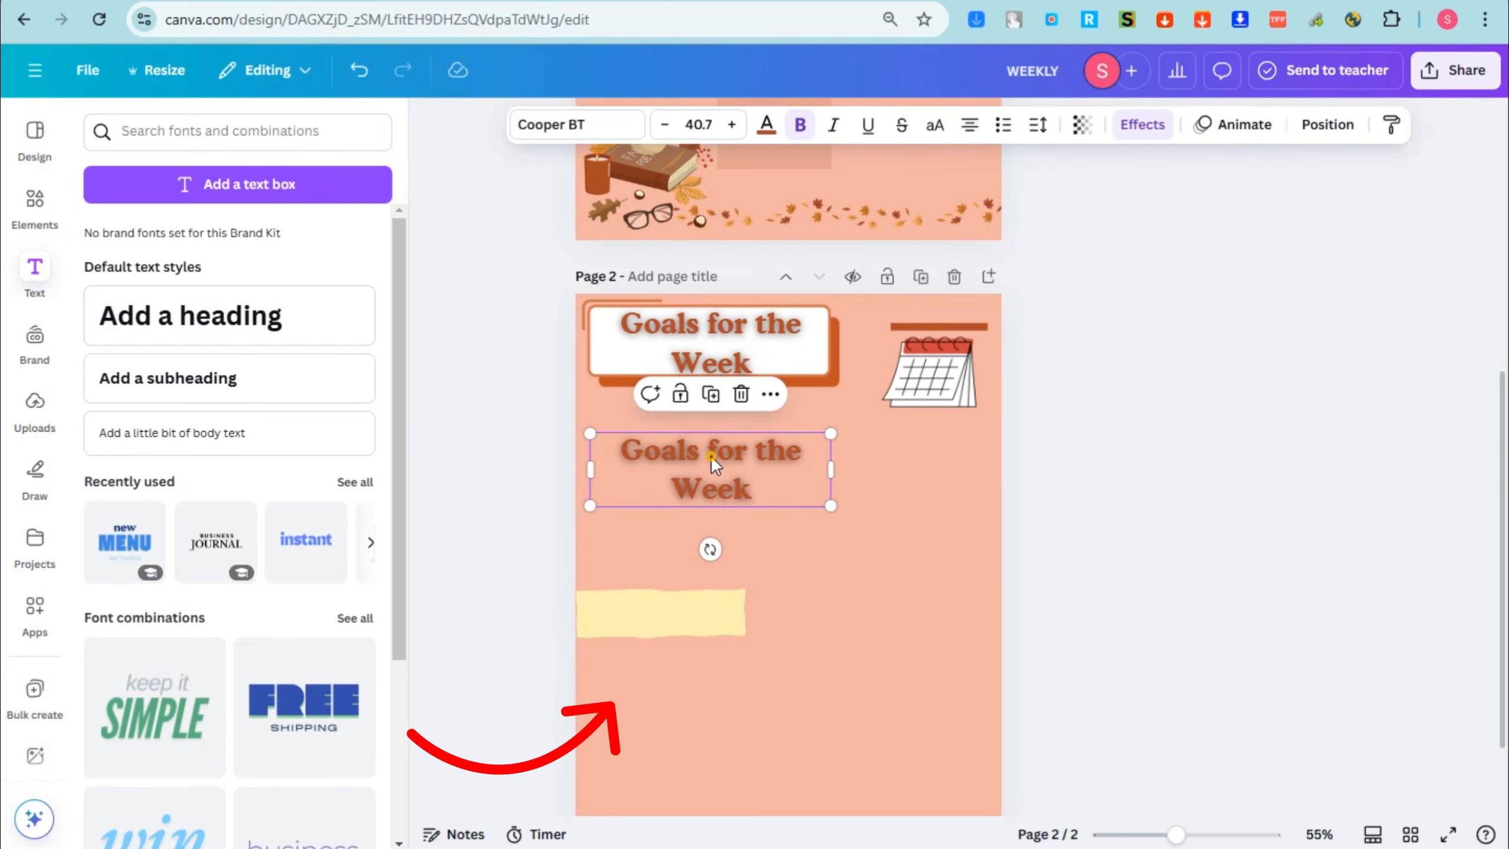
double_click(713, 457)
type("Goals for the Week")
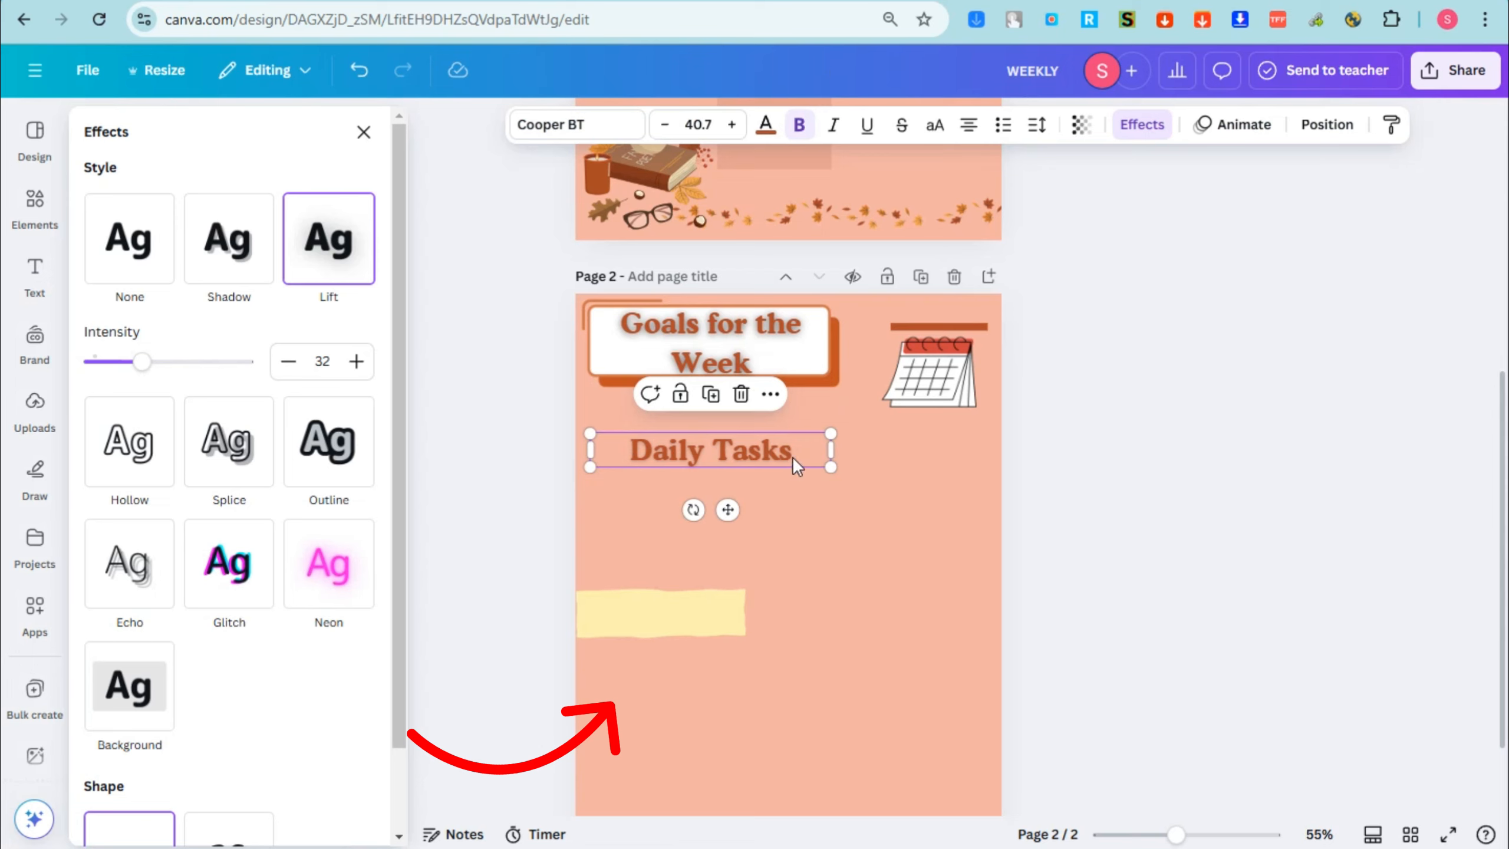
left_click_drag(796, 467, 760, 591)
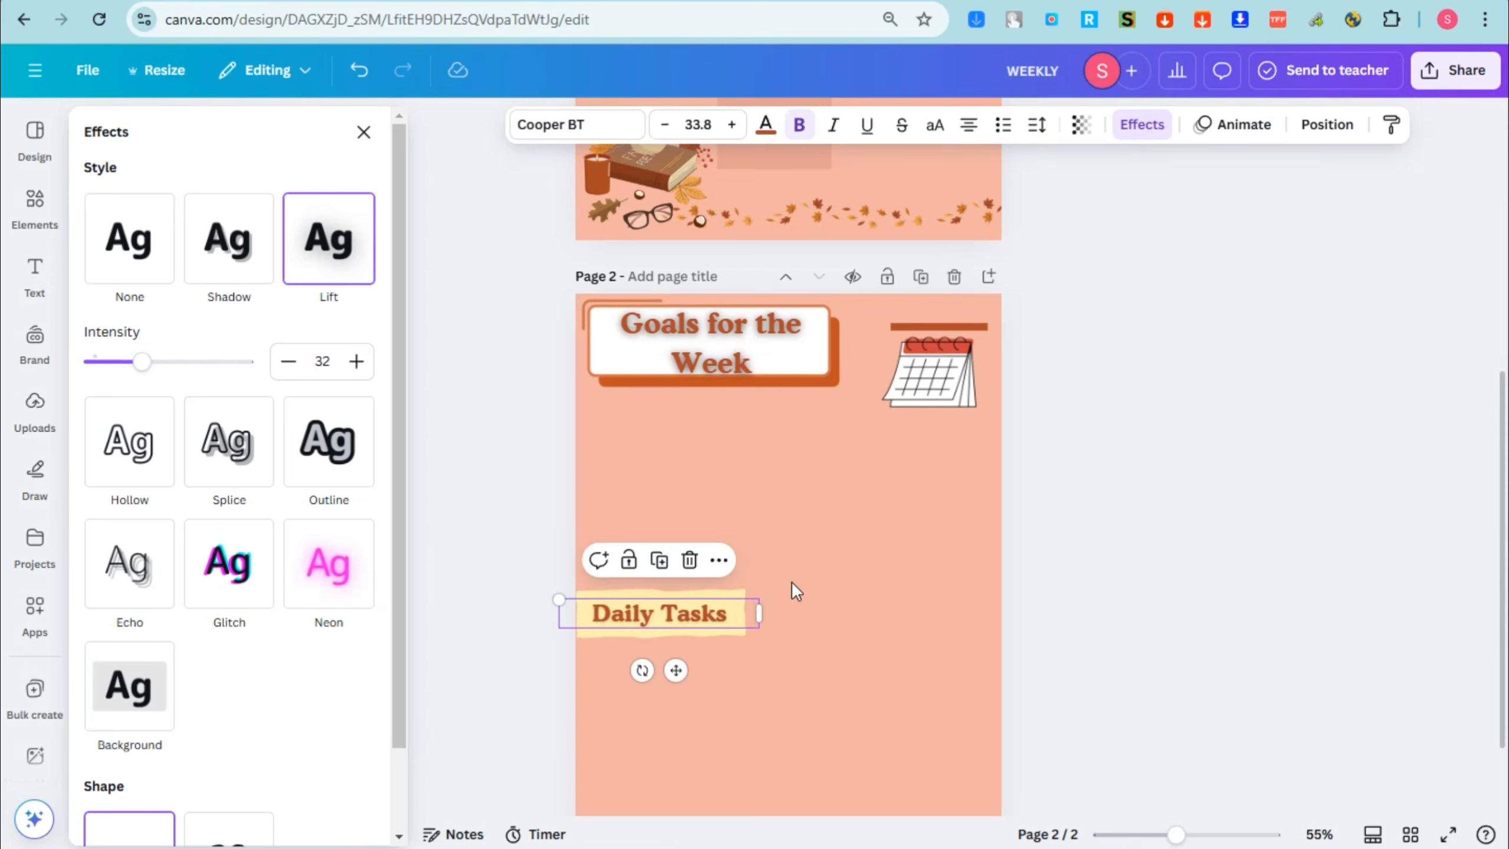
Step: Search the graphics for "TASK", add the yellow checklist clipboard, and shrink and place it across from "Daily Tasks" near page 2's right edge
left_click(35, 202)
left_click(184, 134)
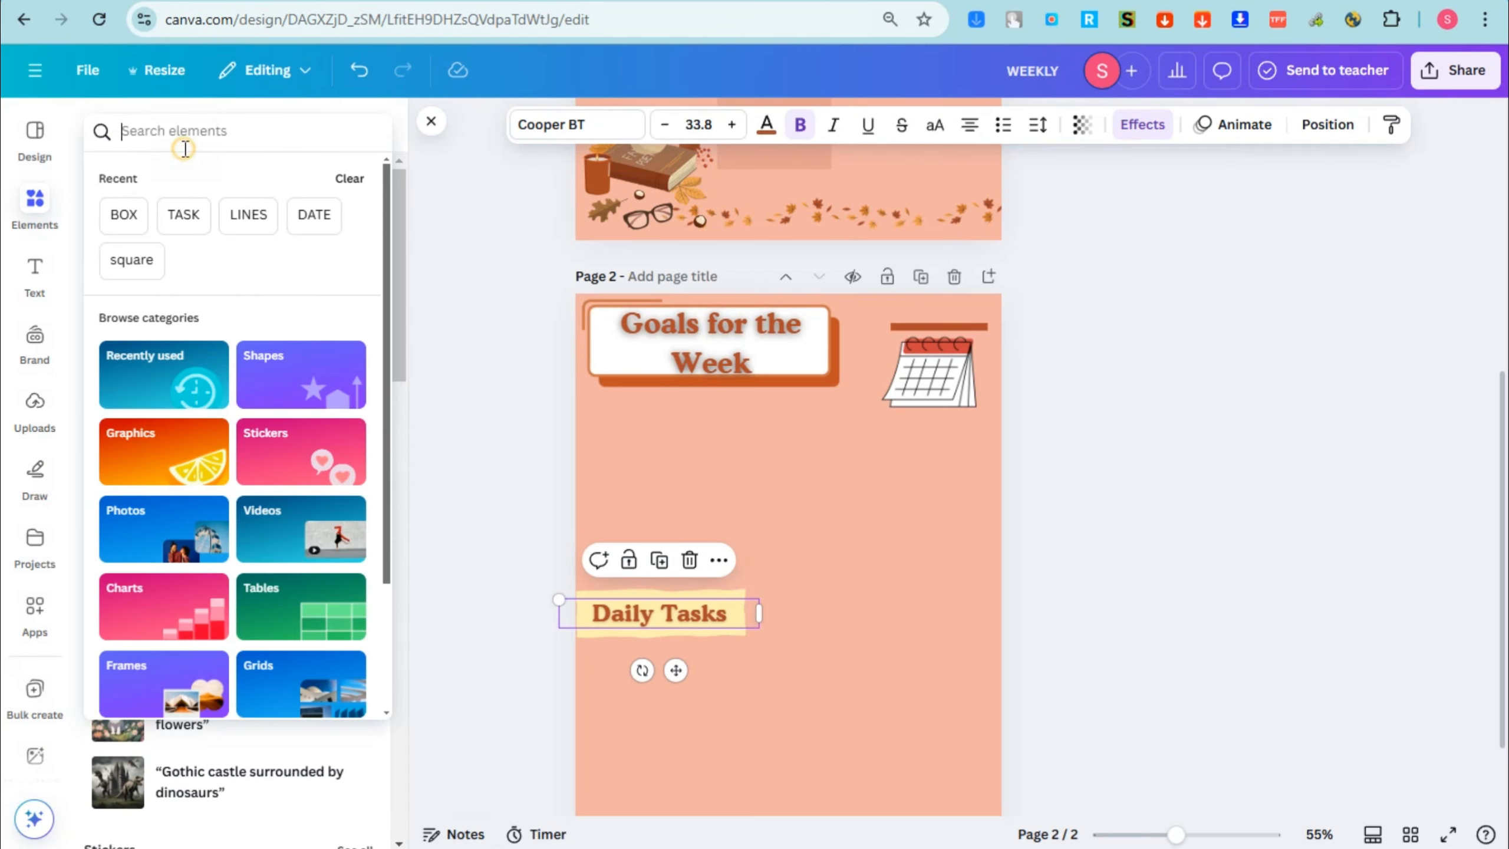
left_click(183, 215)
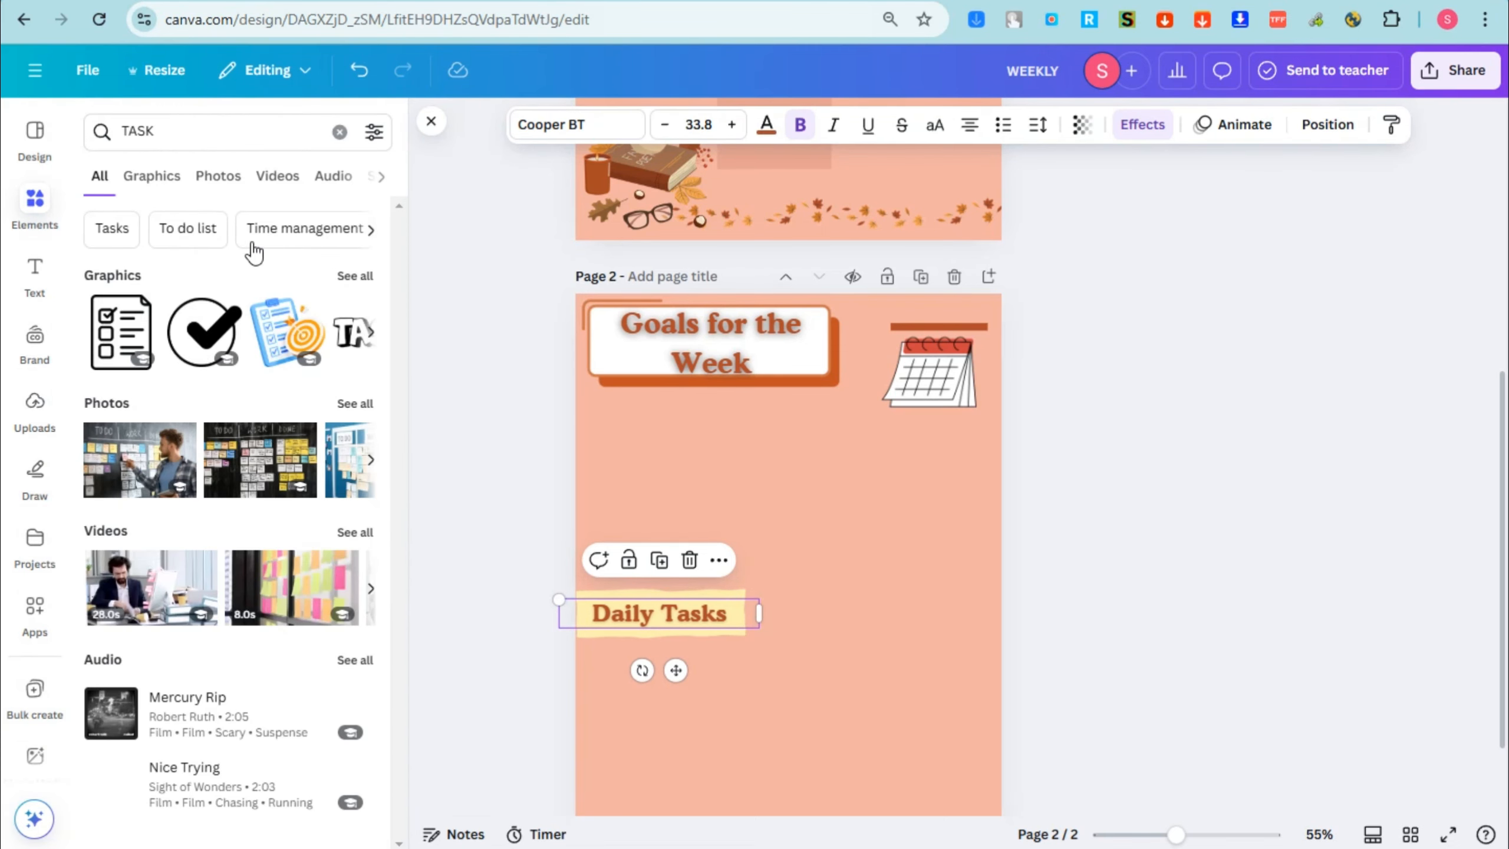
left_click(152, 176)
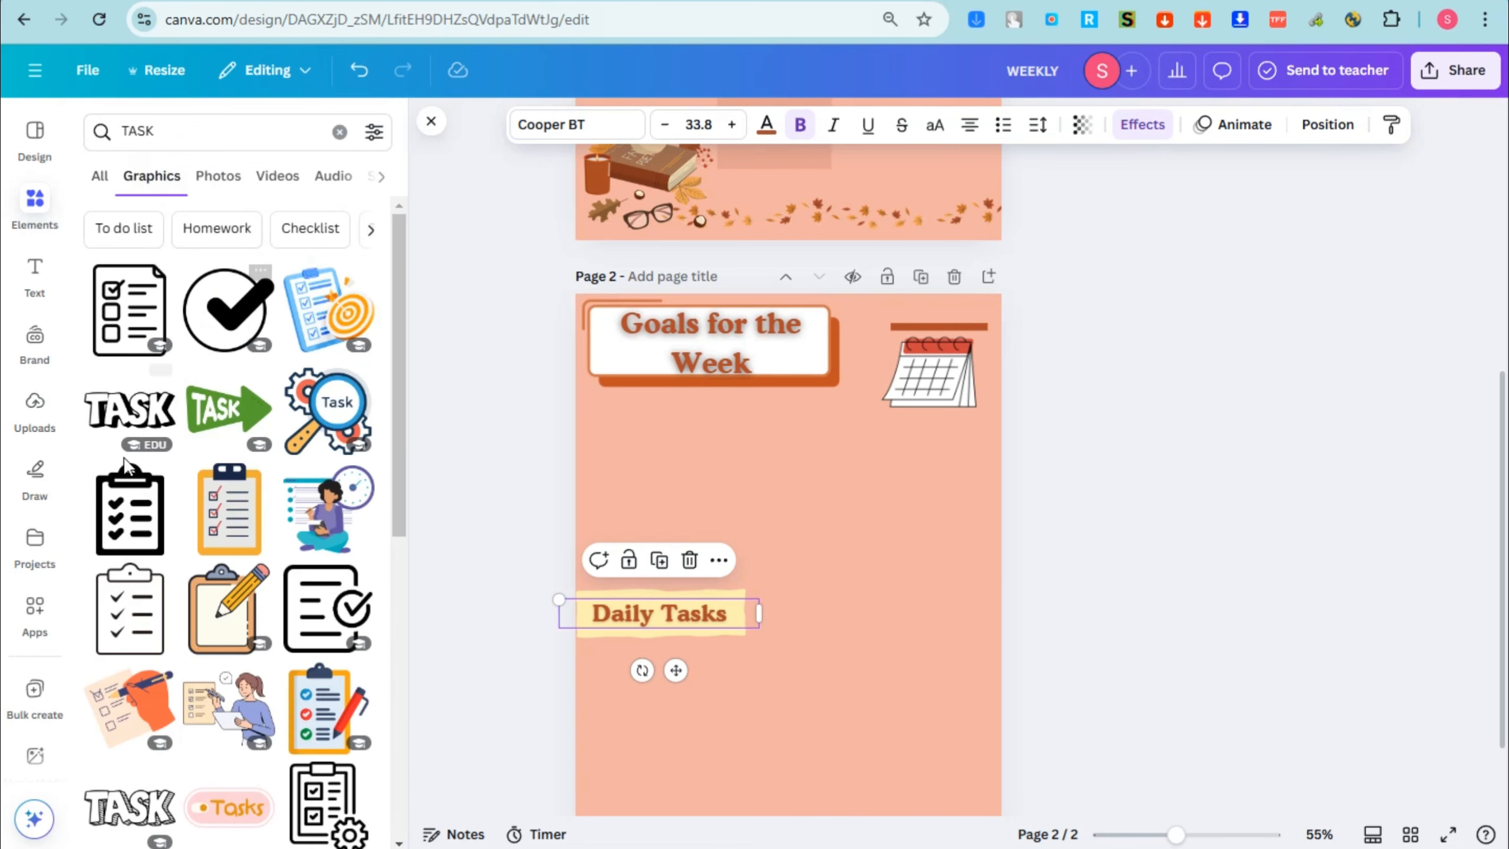
left_click(241, 519)
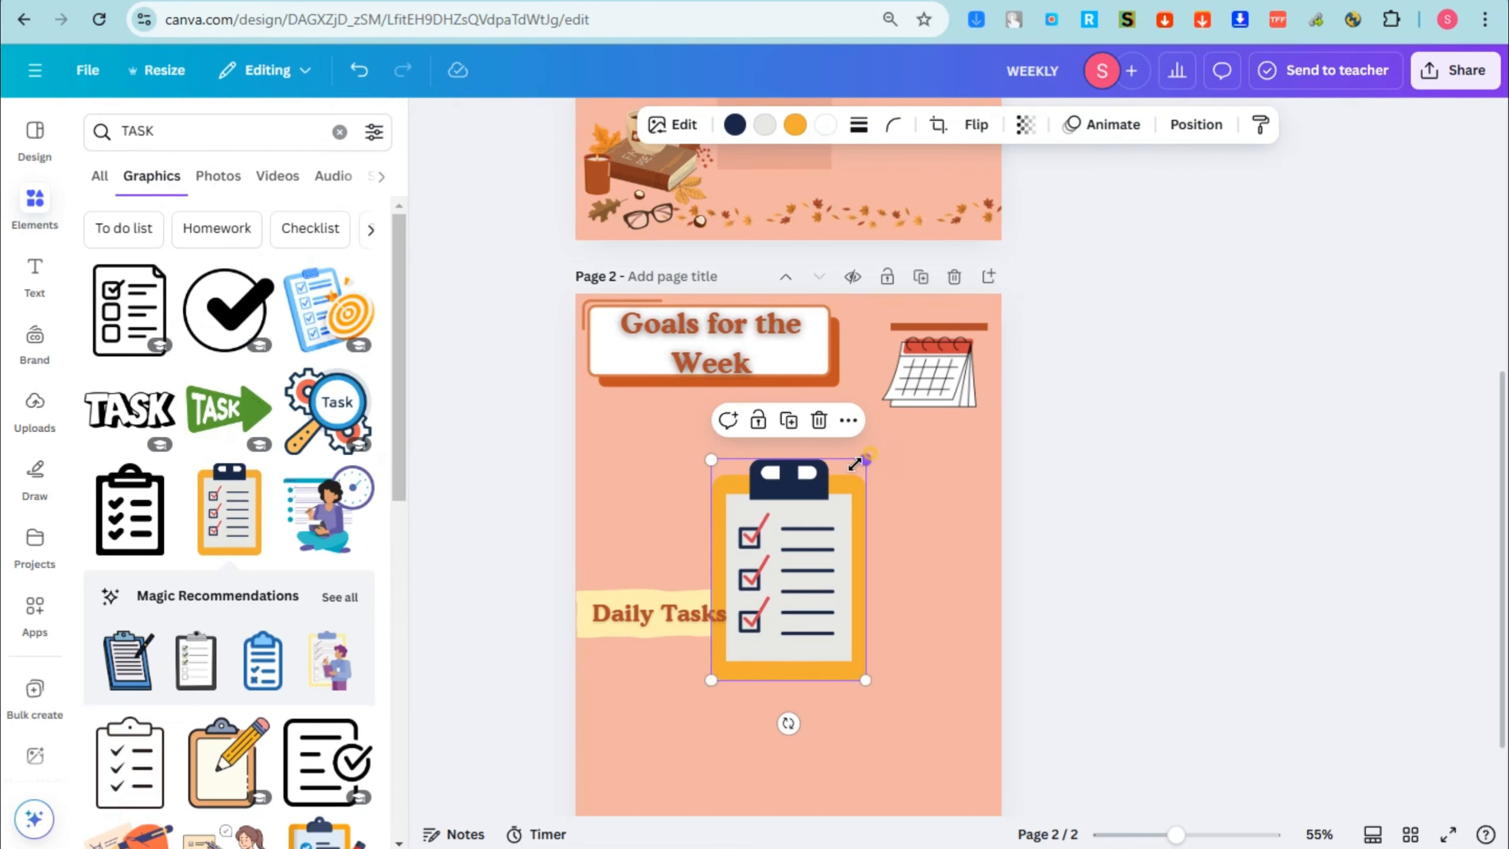
left_click_drag(854, 463, 941, 620)
Step: Enlarge the yellow box behind "Daily Tasks" slightly and nudge the clipboard a little left
left_click(733, 605)
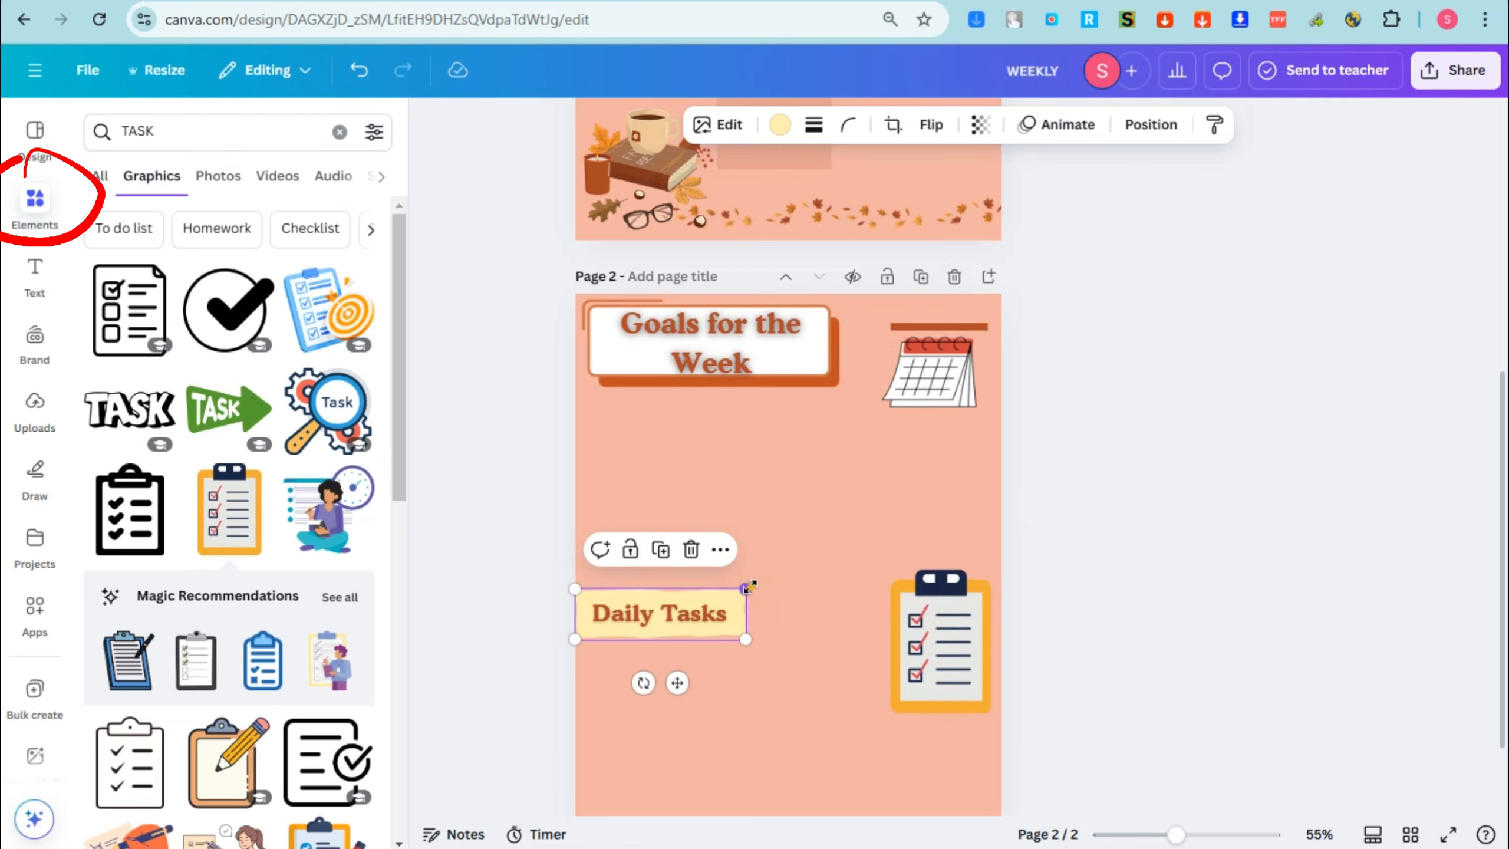
left_click_drag(751, 586, 769, 585)
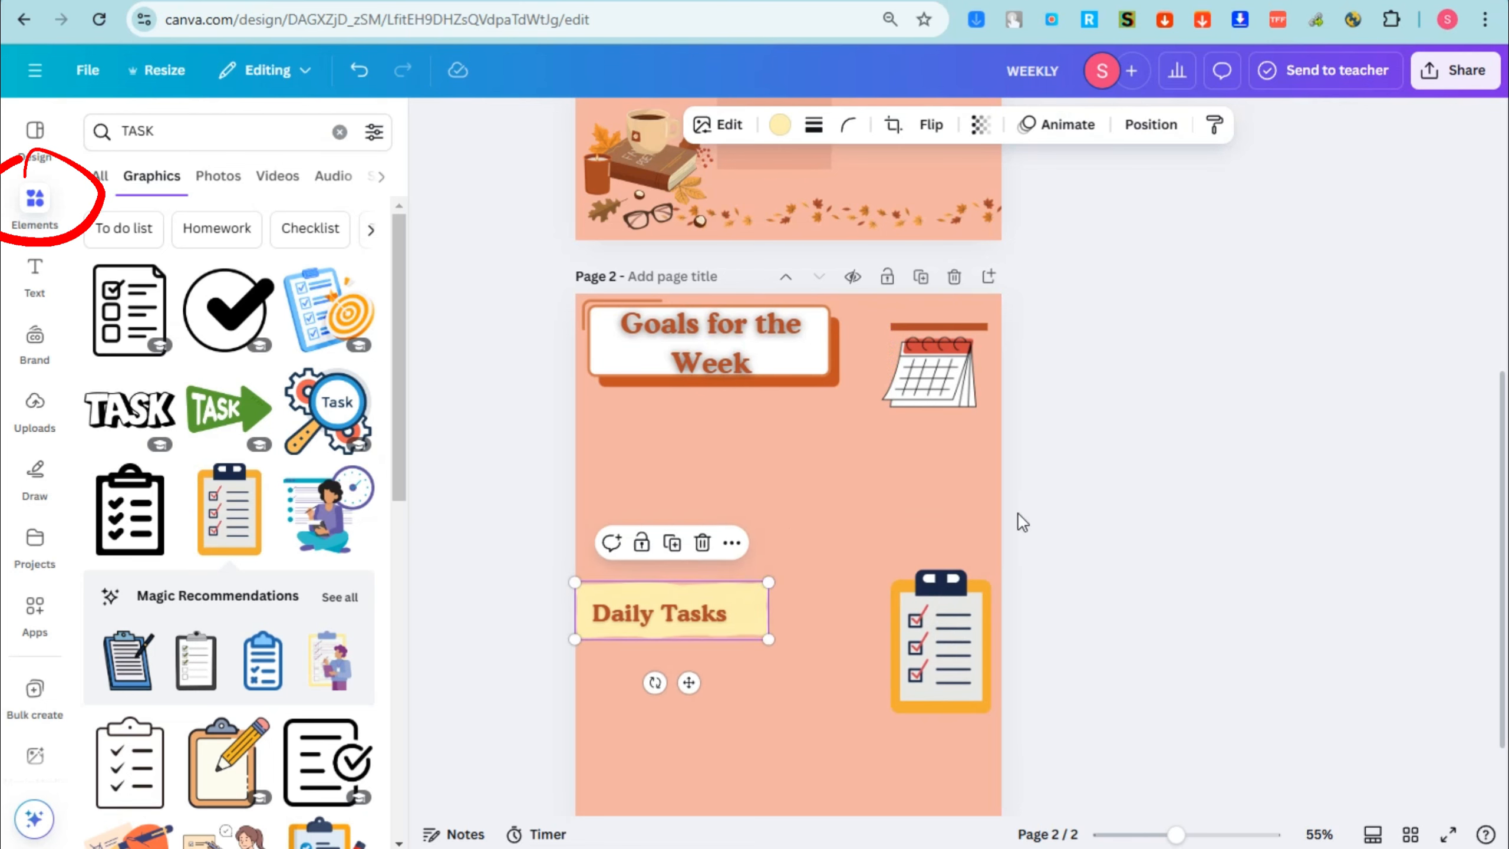
left_click(941, 642)
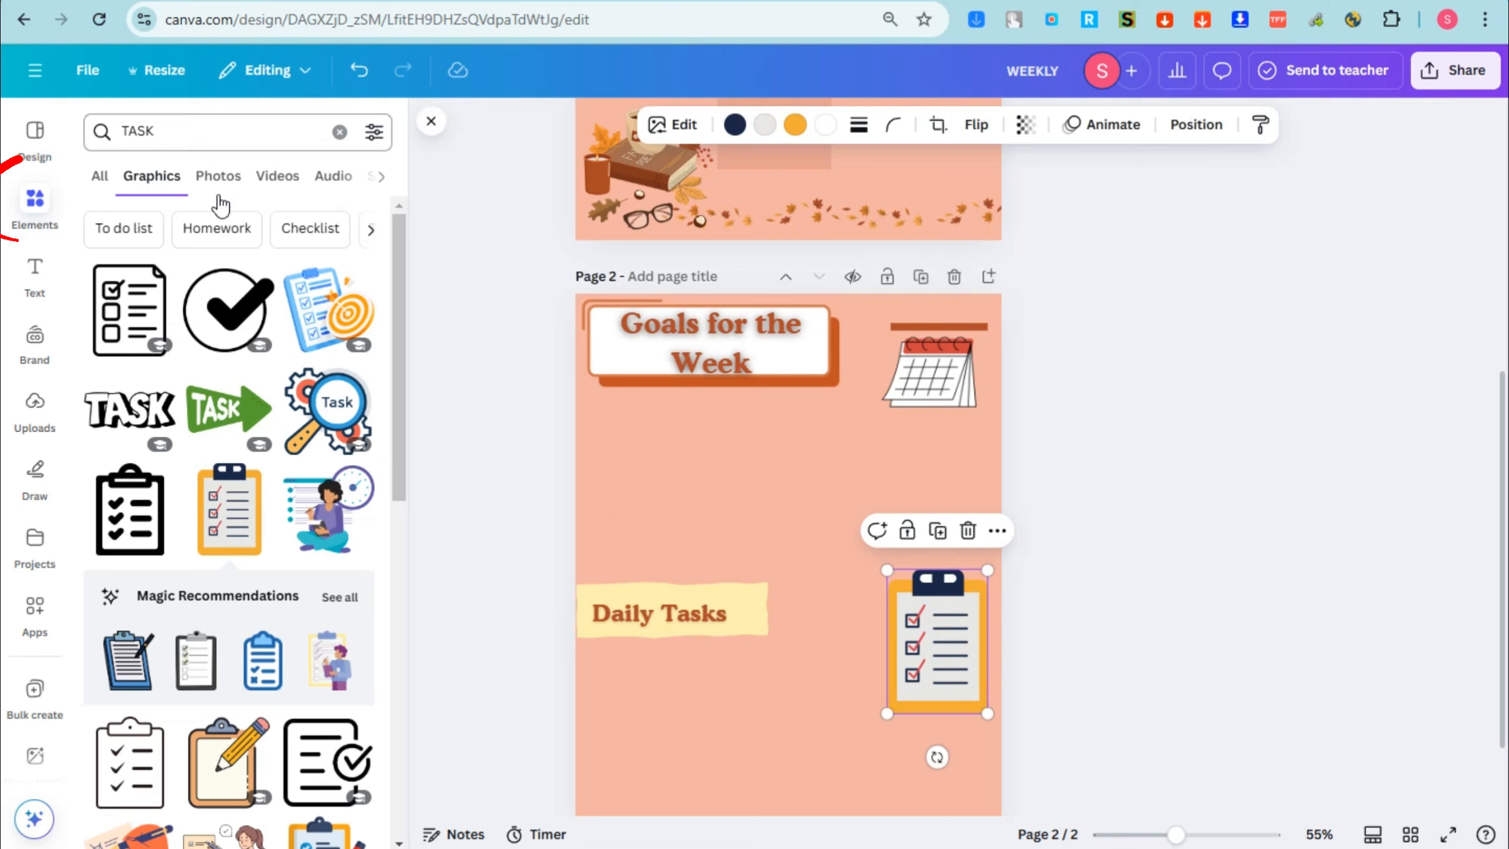
Step: Search the graphics for "LINES", add the black straight line beneath the "Goals for the Week" heading and stretch it nearly across the page
left_click(186, 135)
type("LINES")
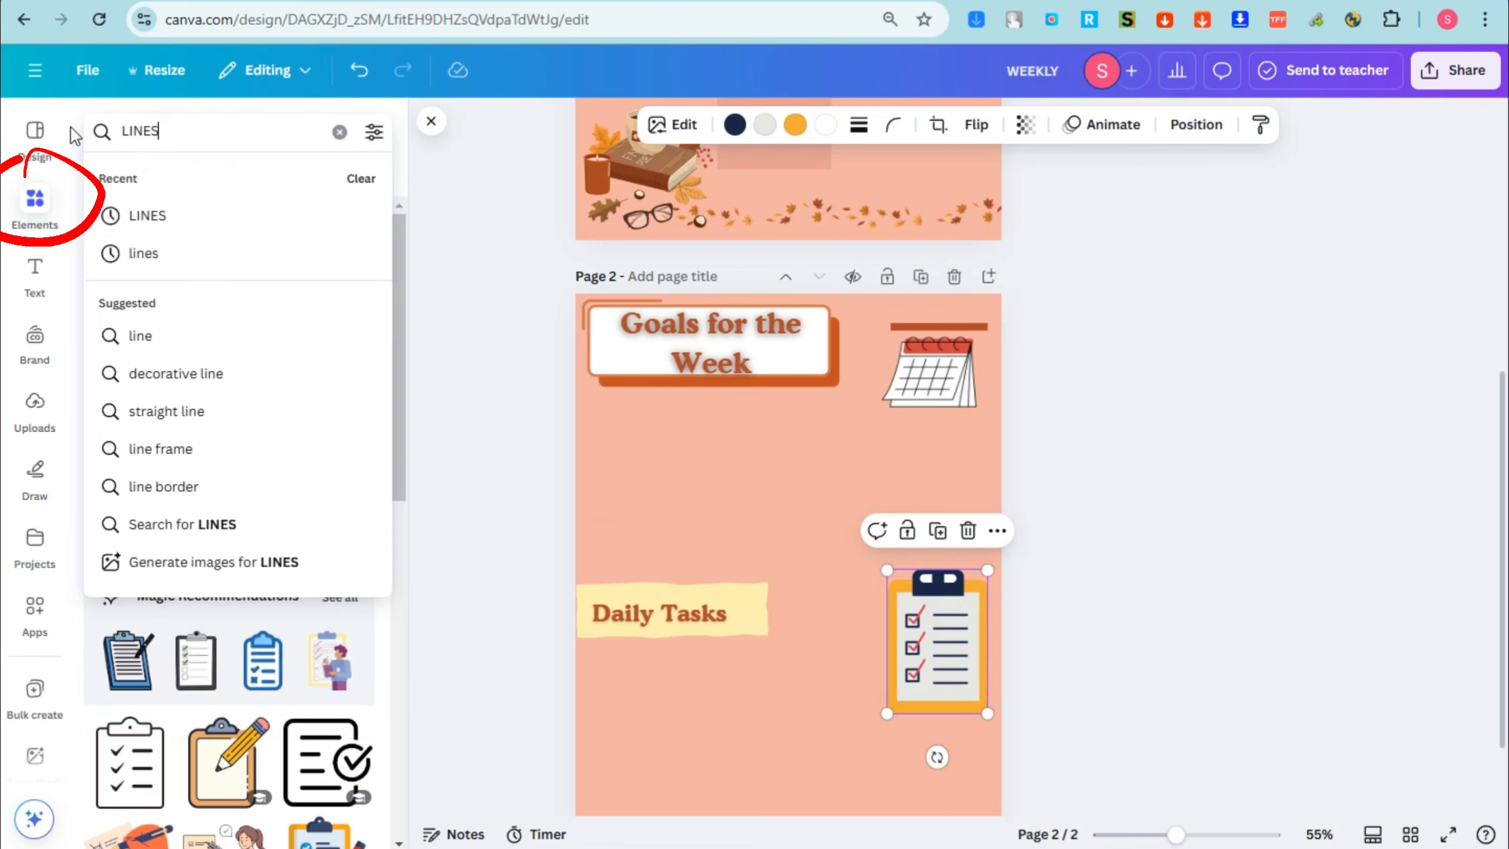
key("Return")
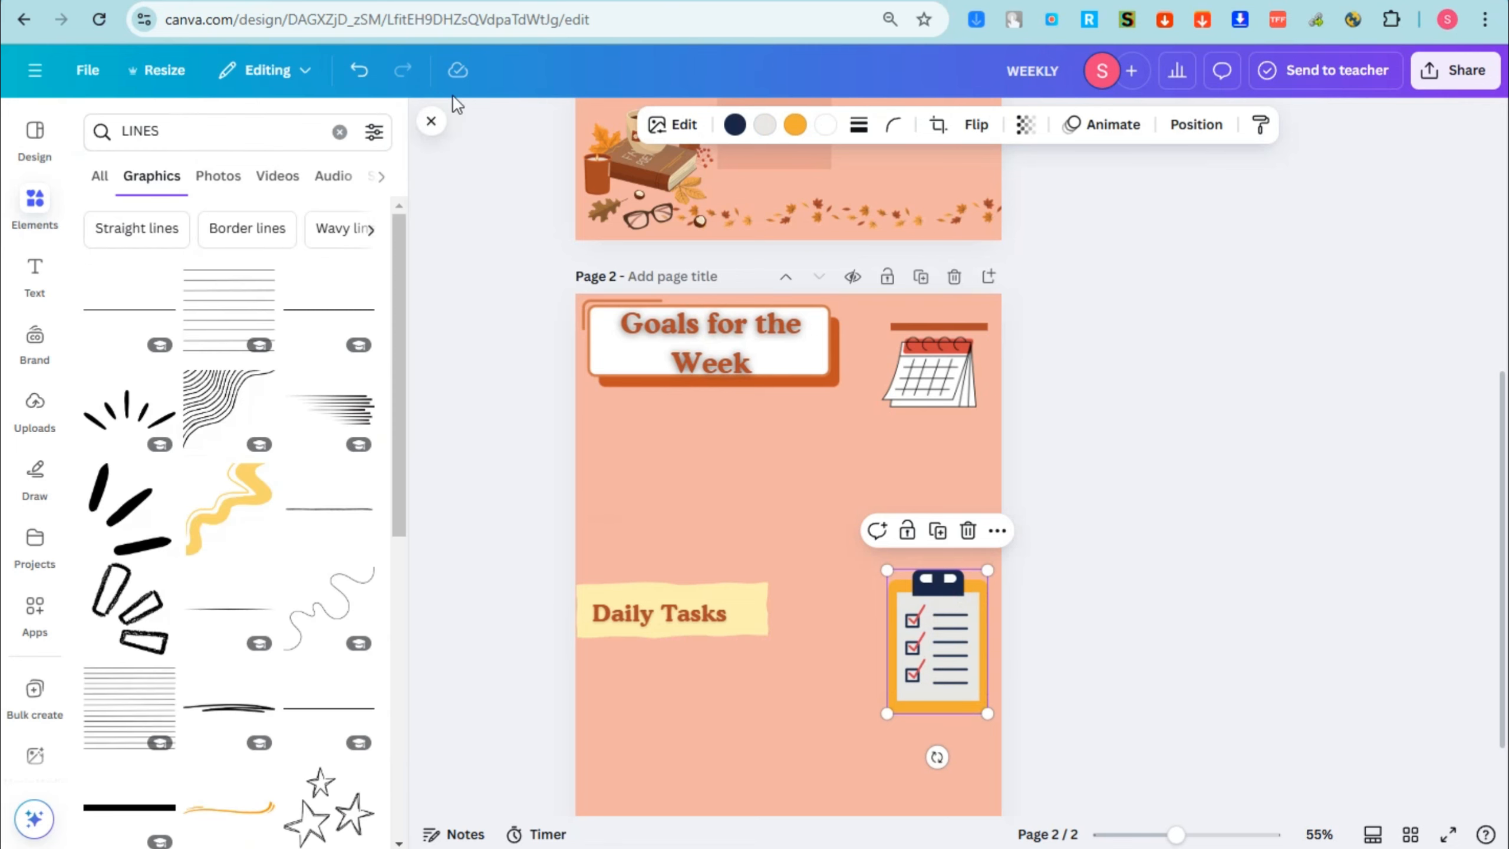
left_click(357, 312)
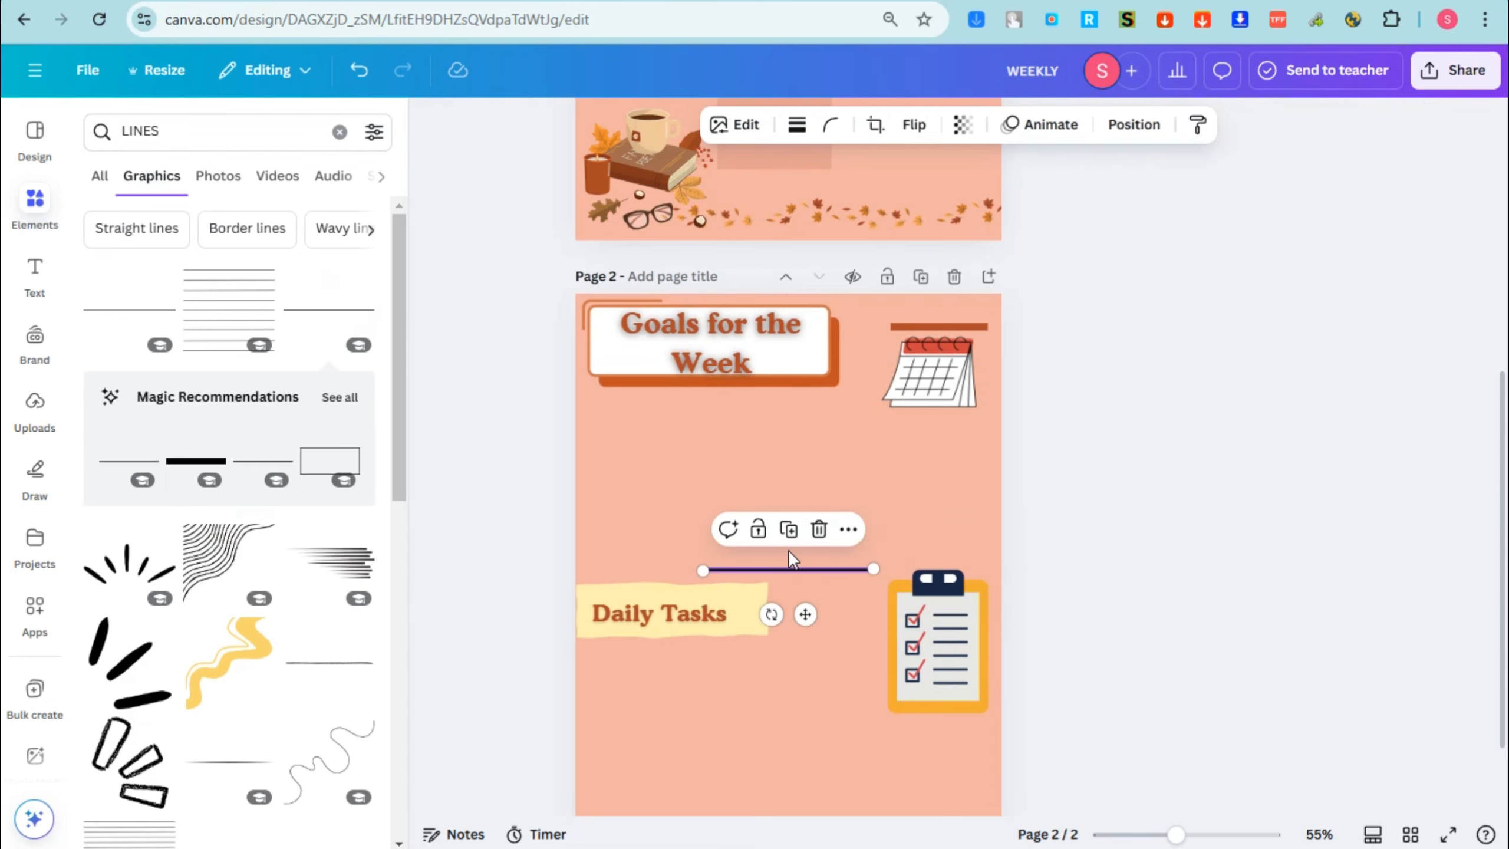
left_click_drag(787, 550, 638, 391)
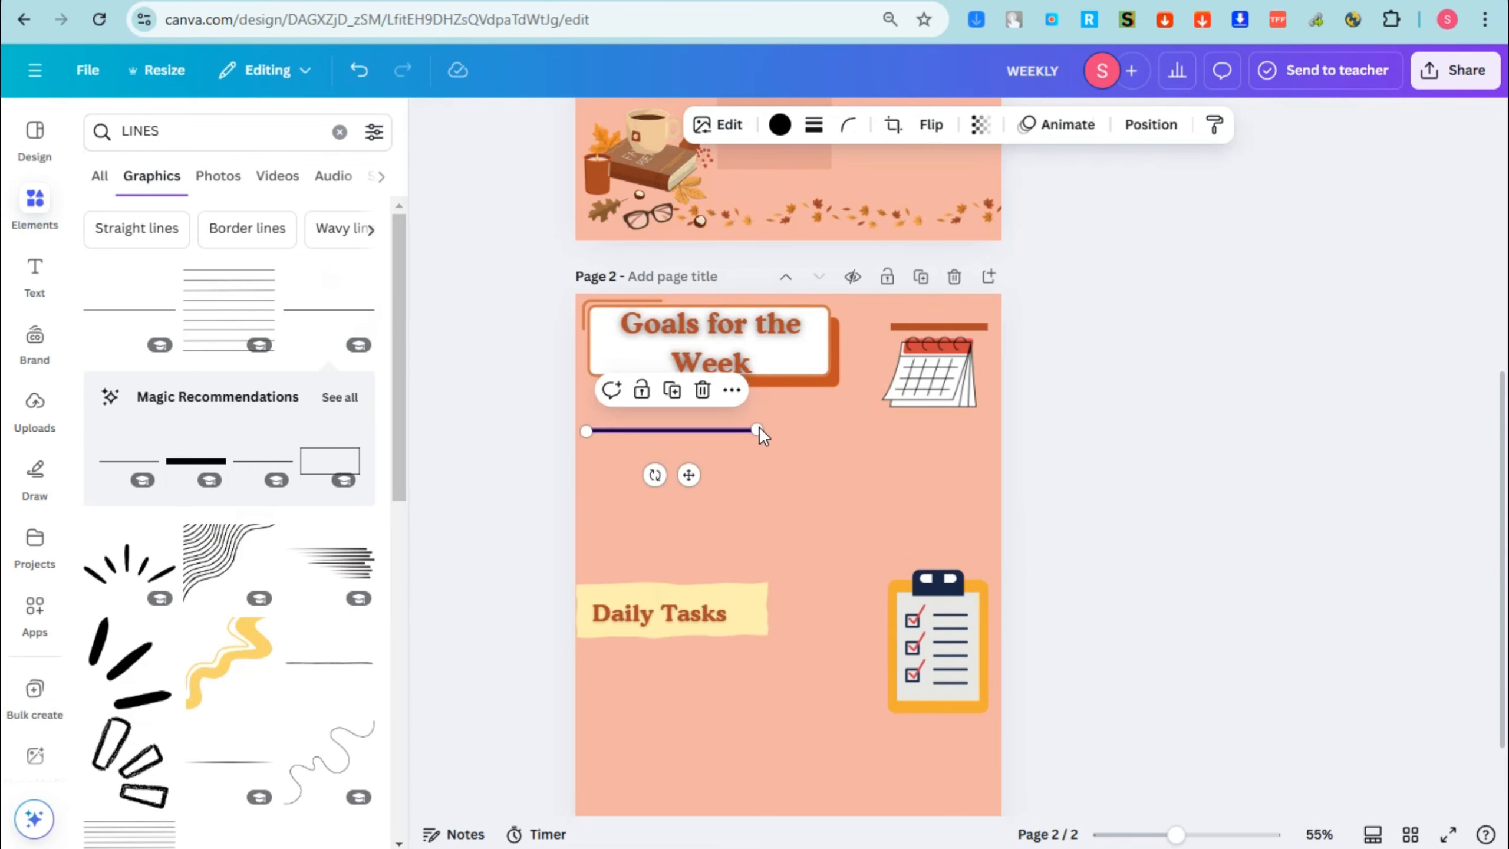
left_click_drag(759, 429, 977, 426)
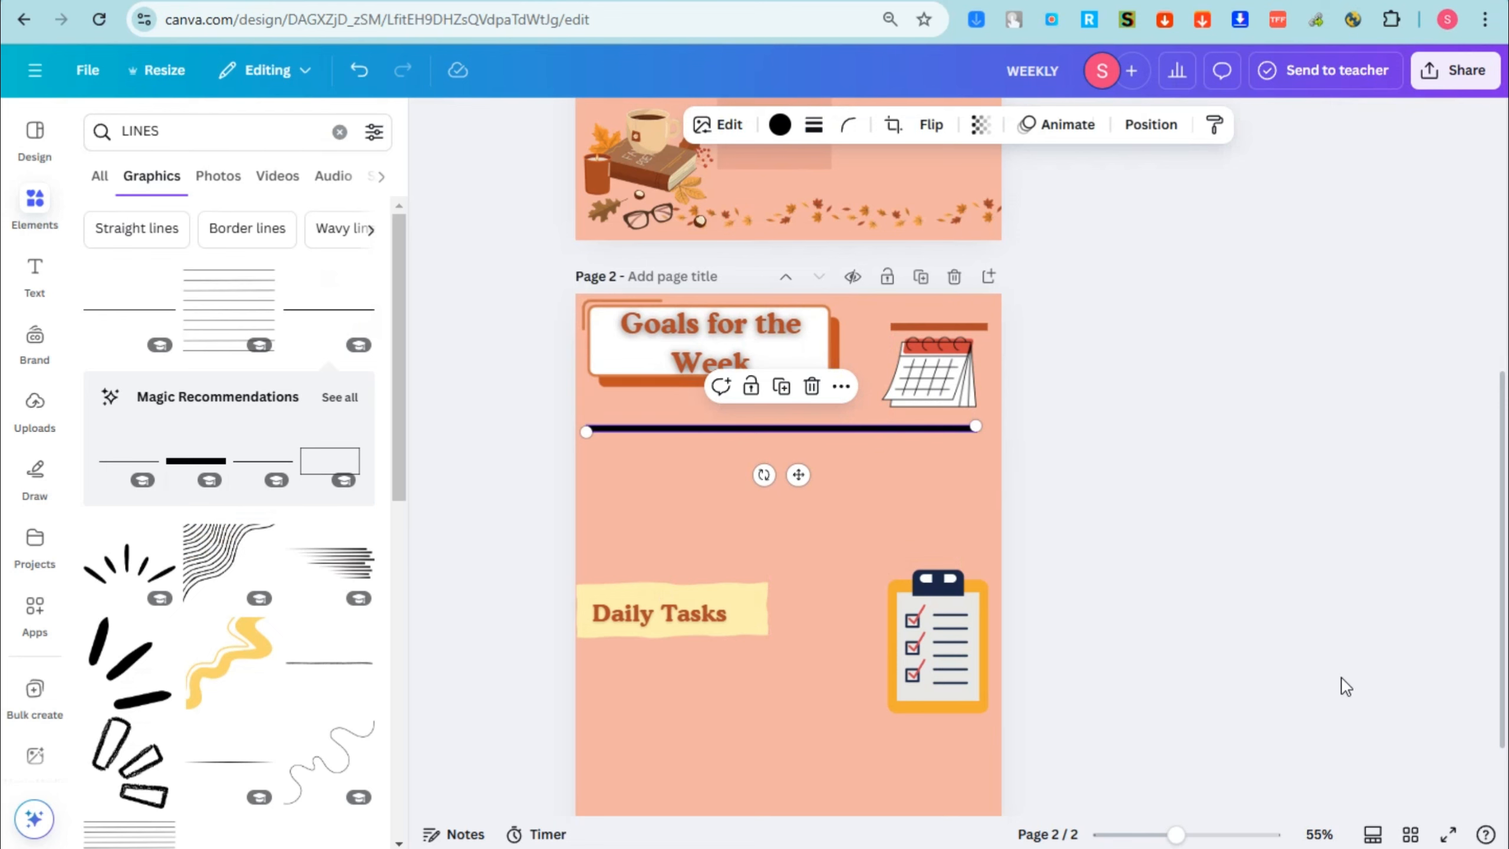
Step: Duplicate the long line a little below, coloring the upper line rust brown and the copy orange
key("ctrl+d")
left_click_drag(842, 444, 829, 476)
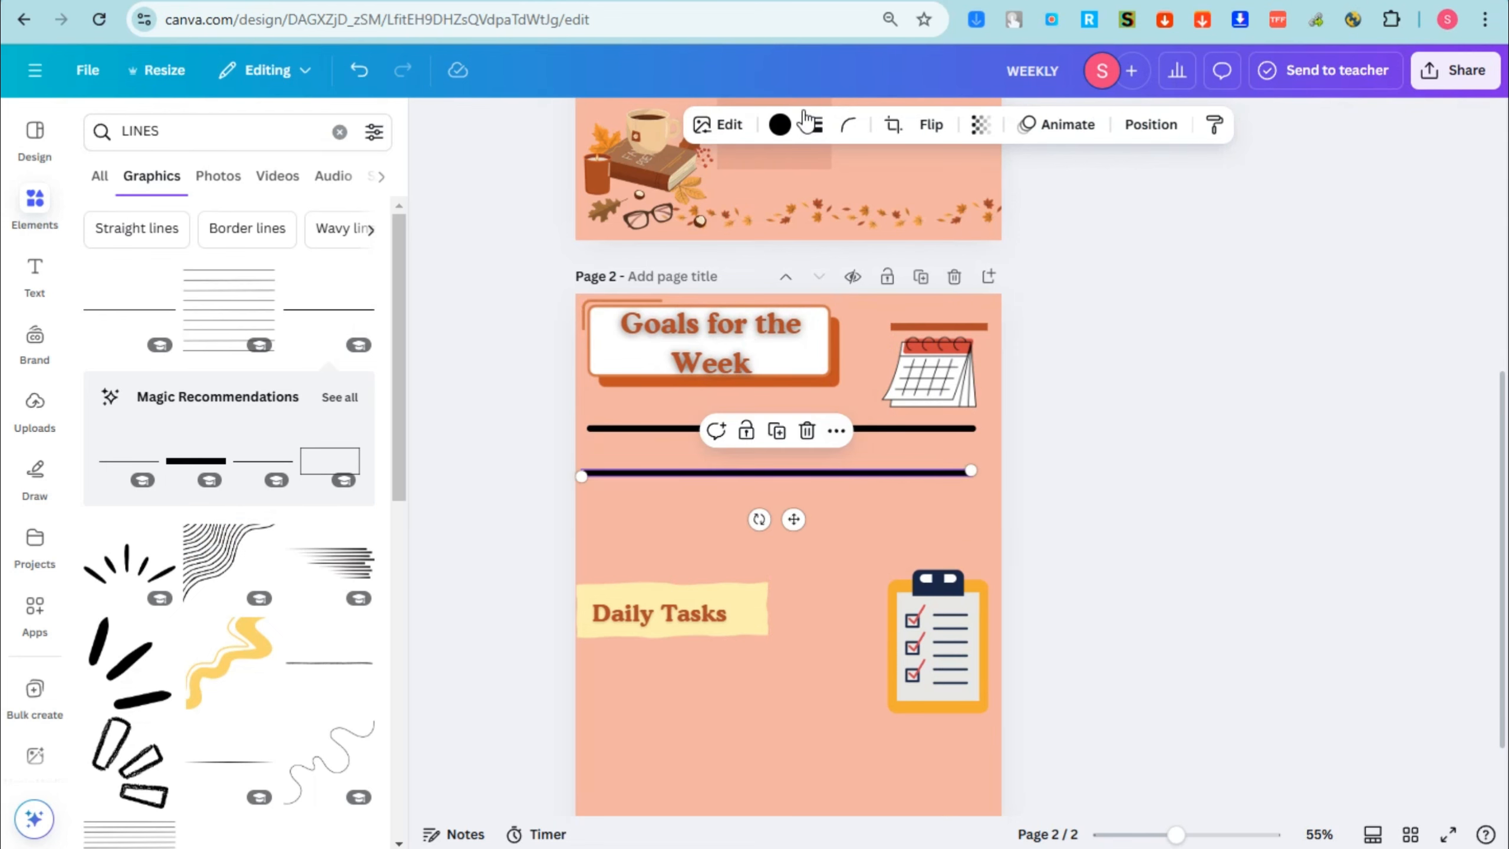
left_click(780, 125)
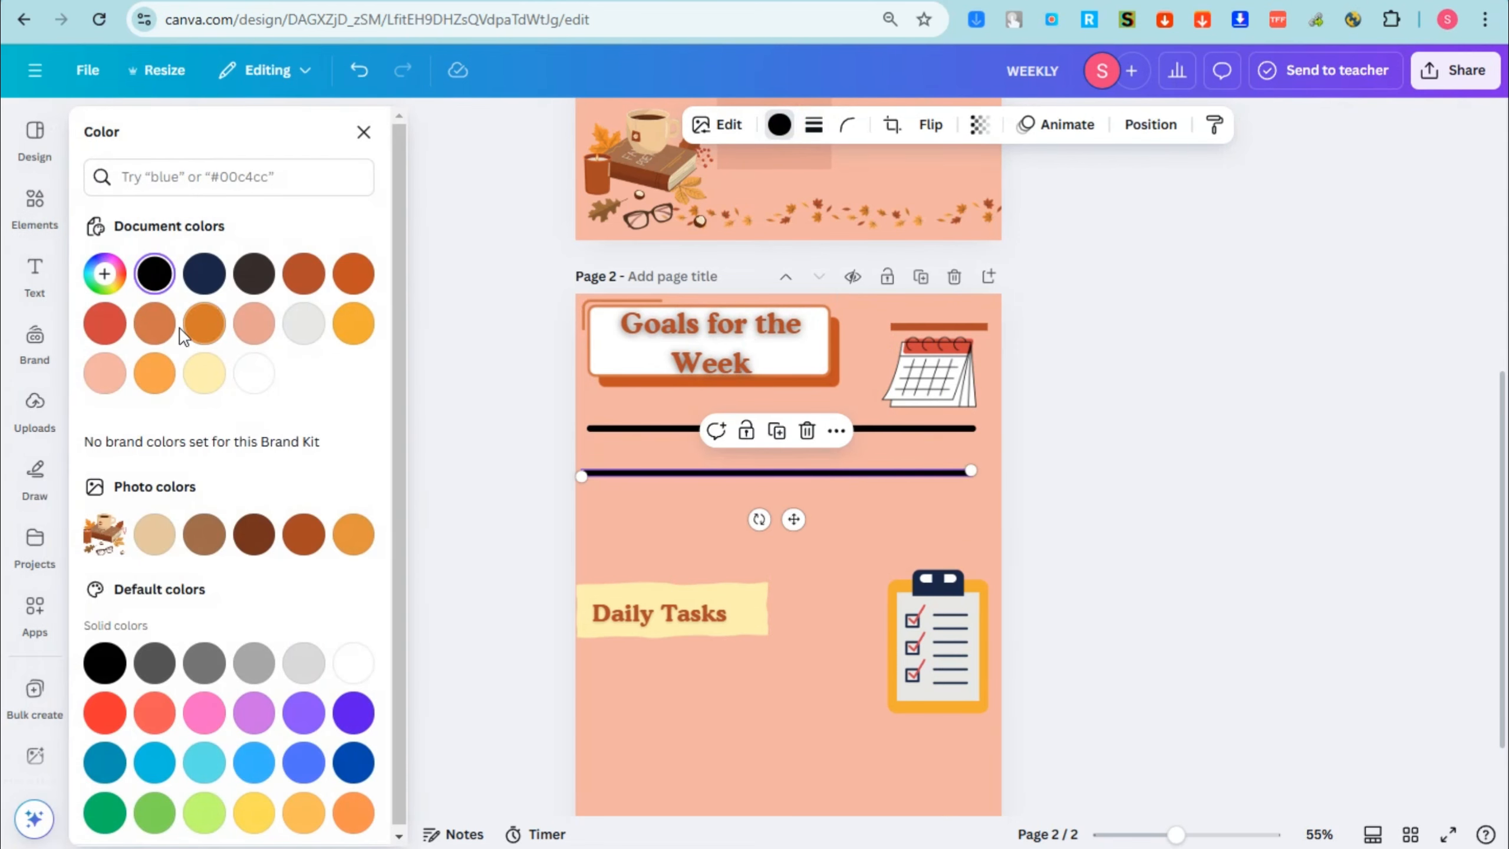
left_click(303, 274)
left_click(707, 473)
Step: Duplicate the orange line, place the copy beneath it and recolor it red
key("ctrl+d")
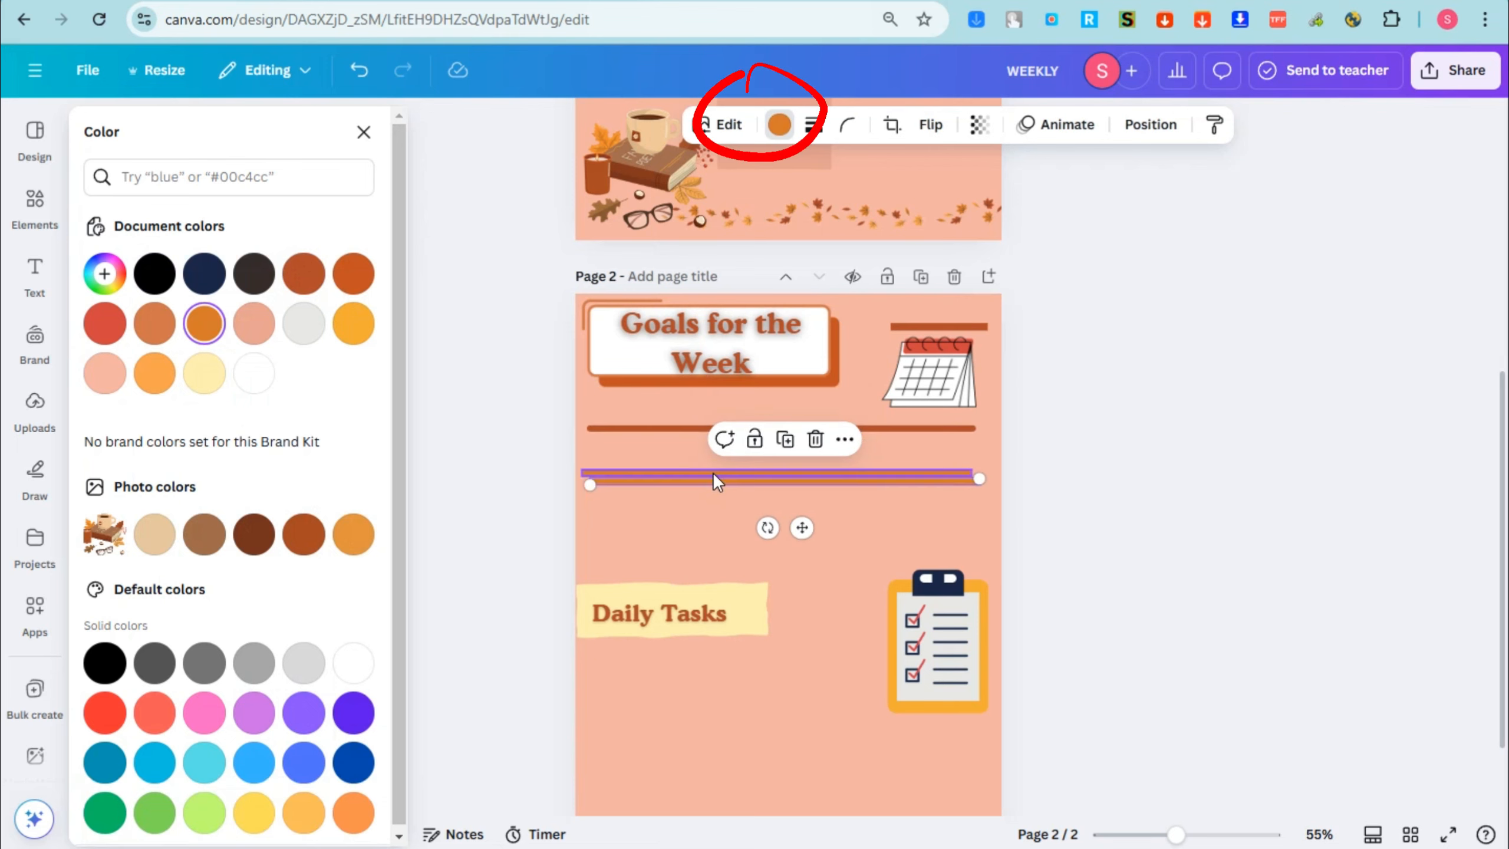
left_click_drag(712, 474, 718, 512)
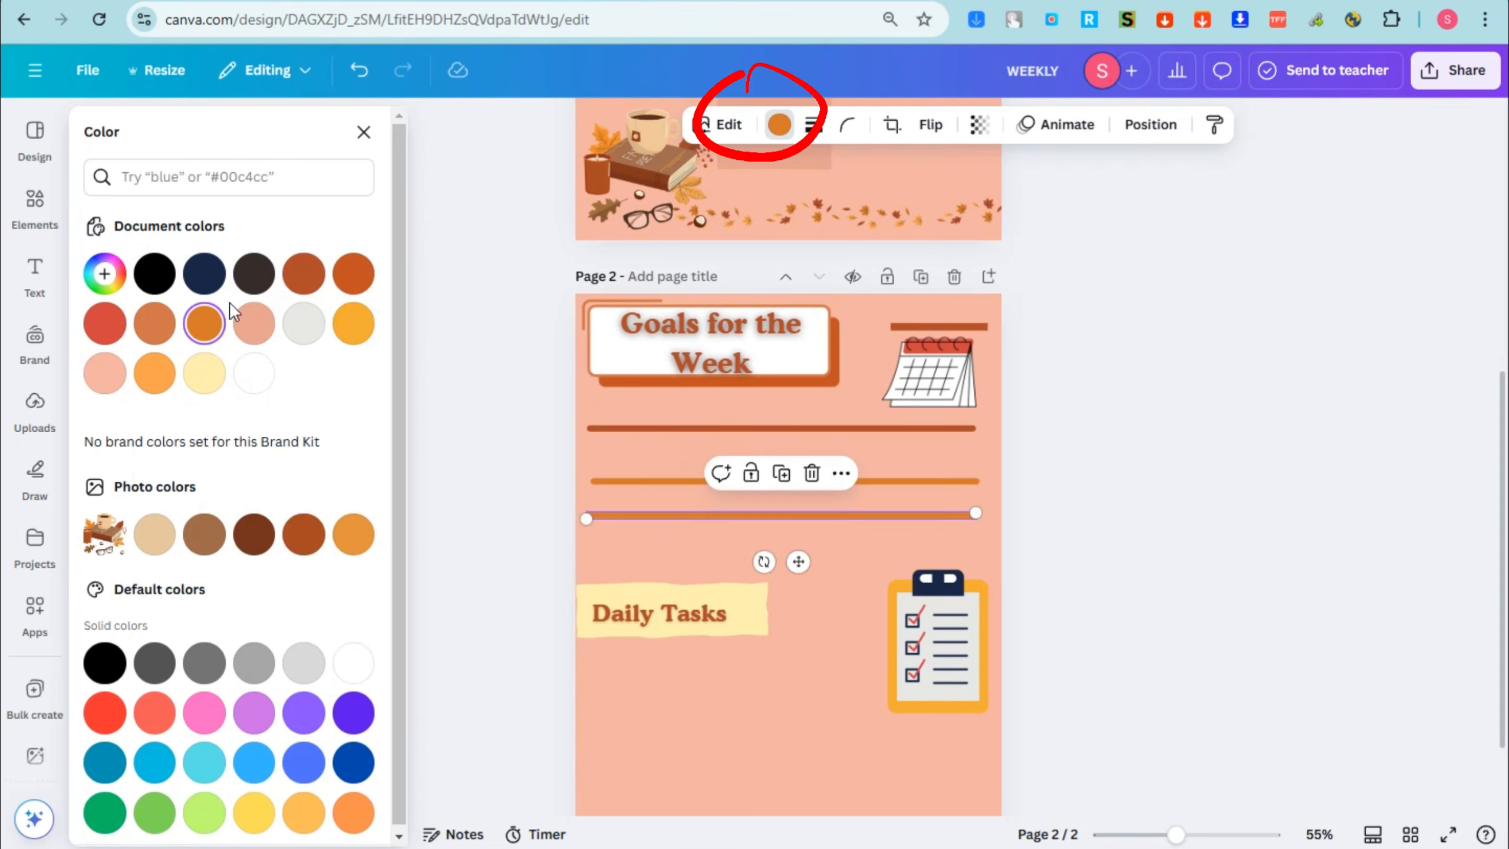
left_click(105, 324)
Step: Add a copy of the red line just above the "Daily Tasks" label and recolor it dark blue
key("ctrl+d")
left_click_drag(837, 526, 832, 559)
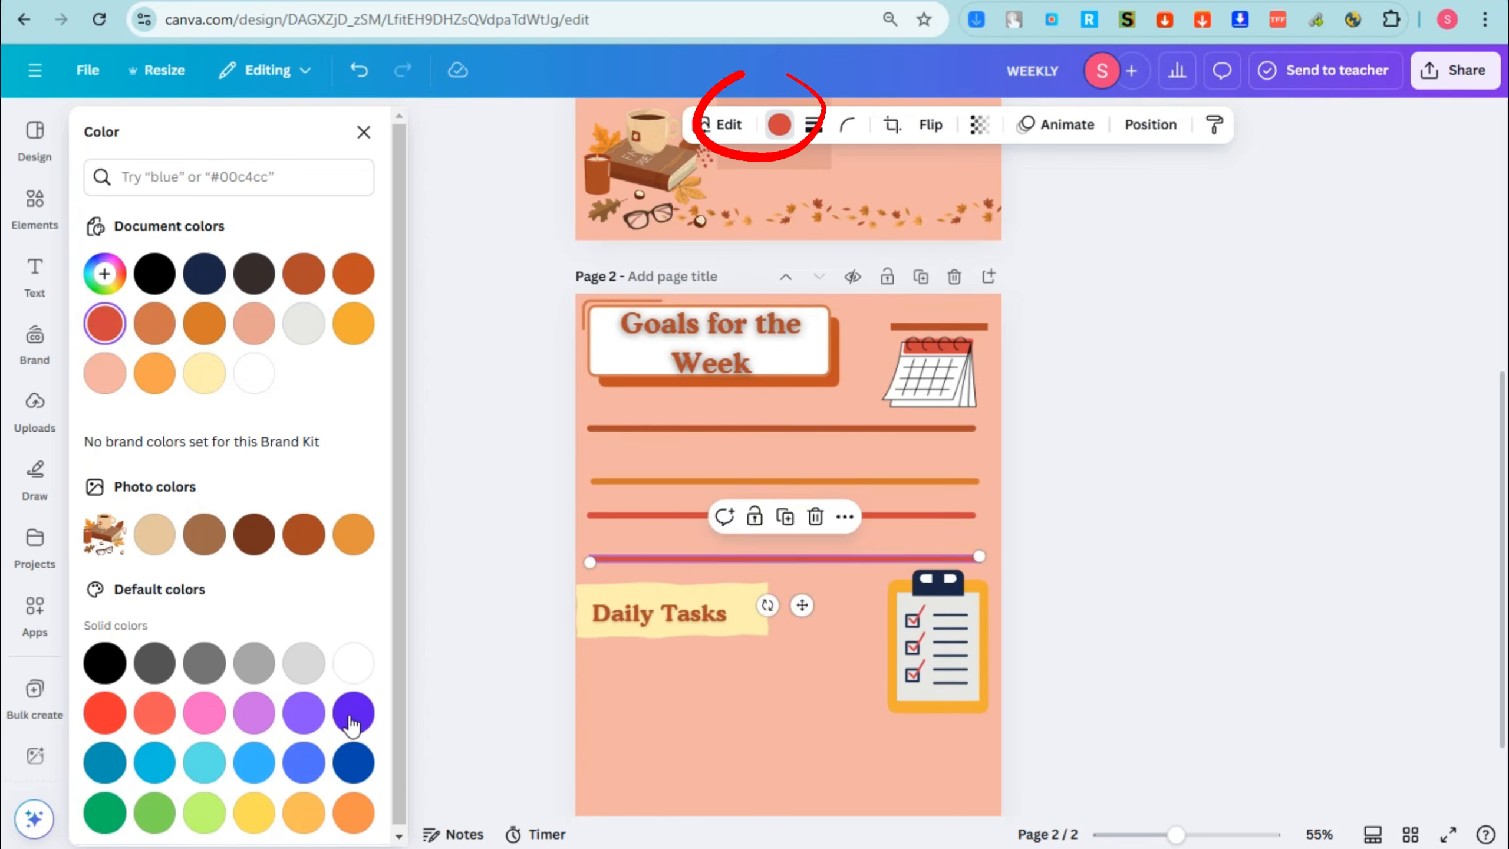
left_click(354, 762)
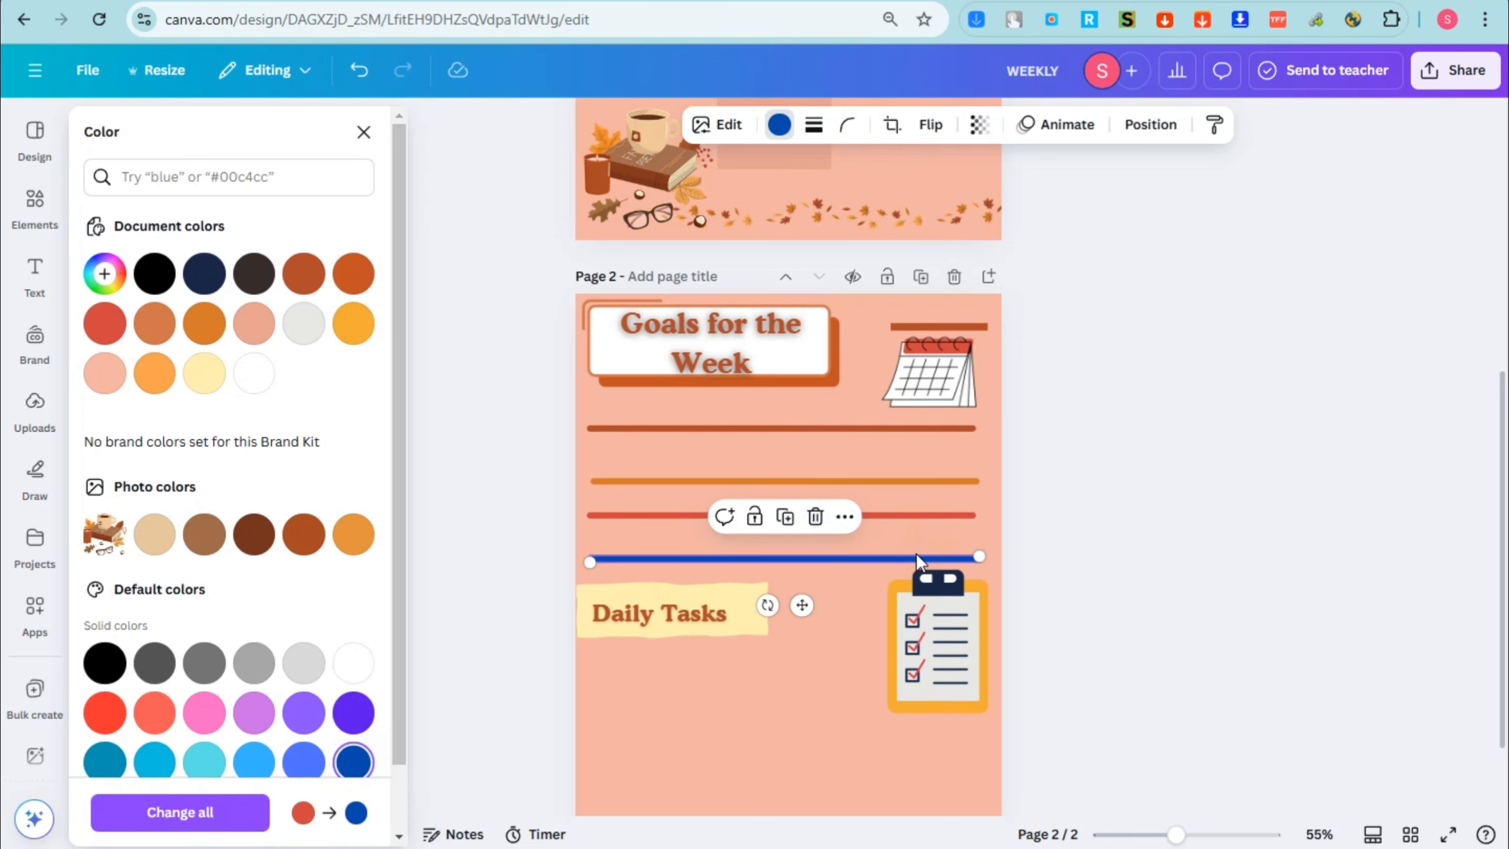
Step: Select the four colored lines together and place a duplicate set beneath the "Daily Tasks" label
left_click_drag(855, 582, 750, 429)
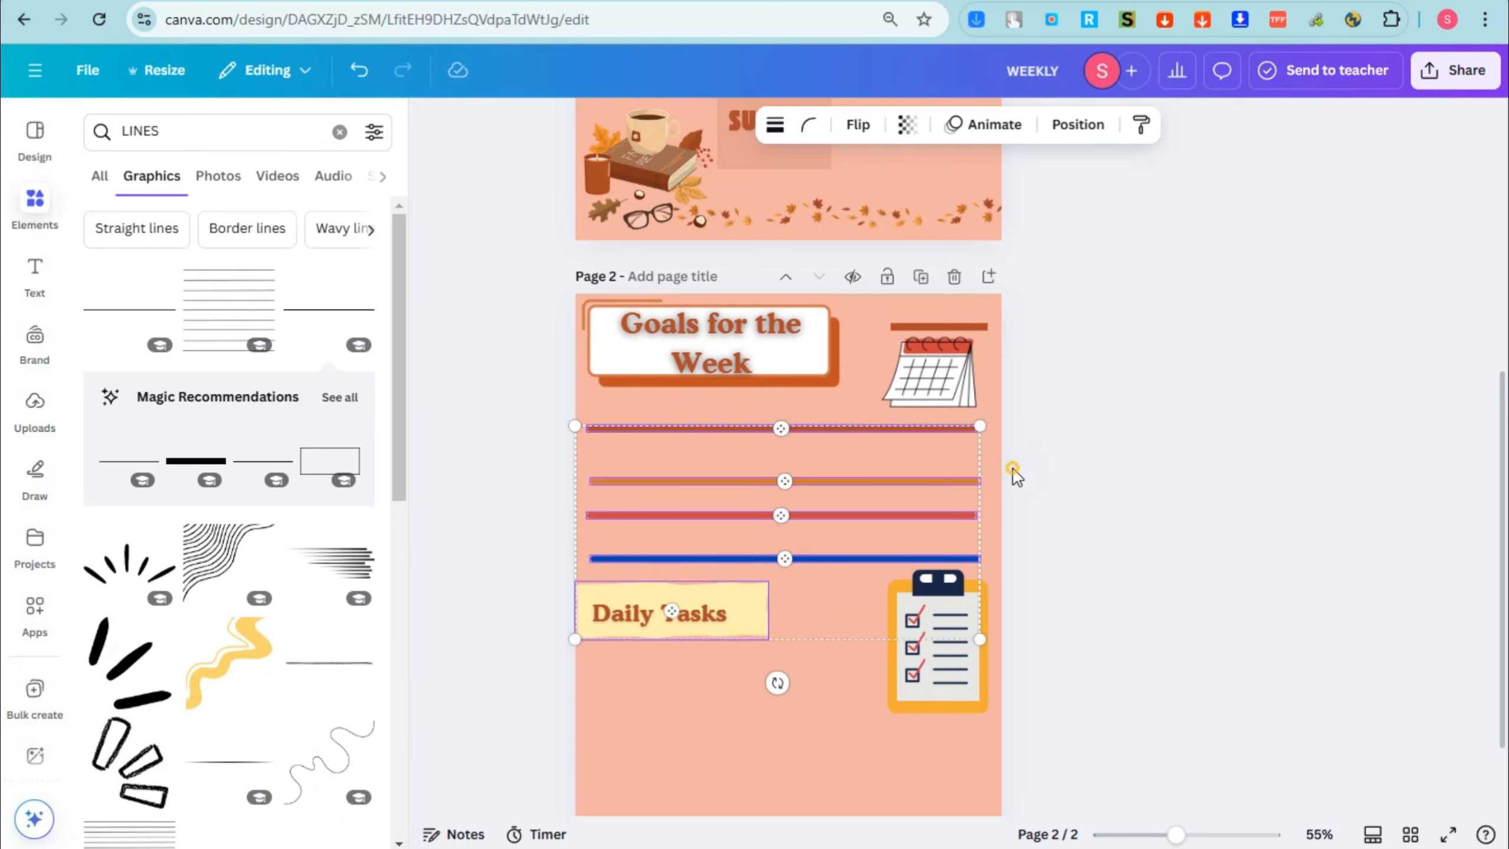
left_click(1014, 470)
left_click_drag(738, 507, 763, 782)
key("ctrl+d")
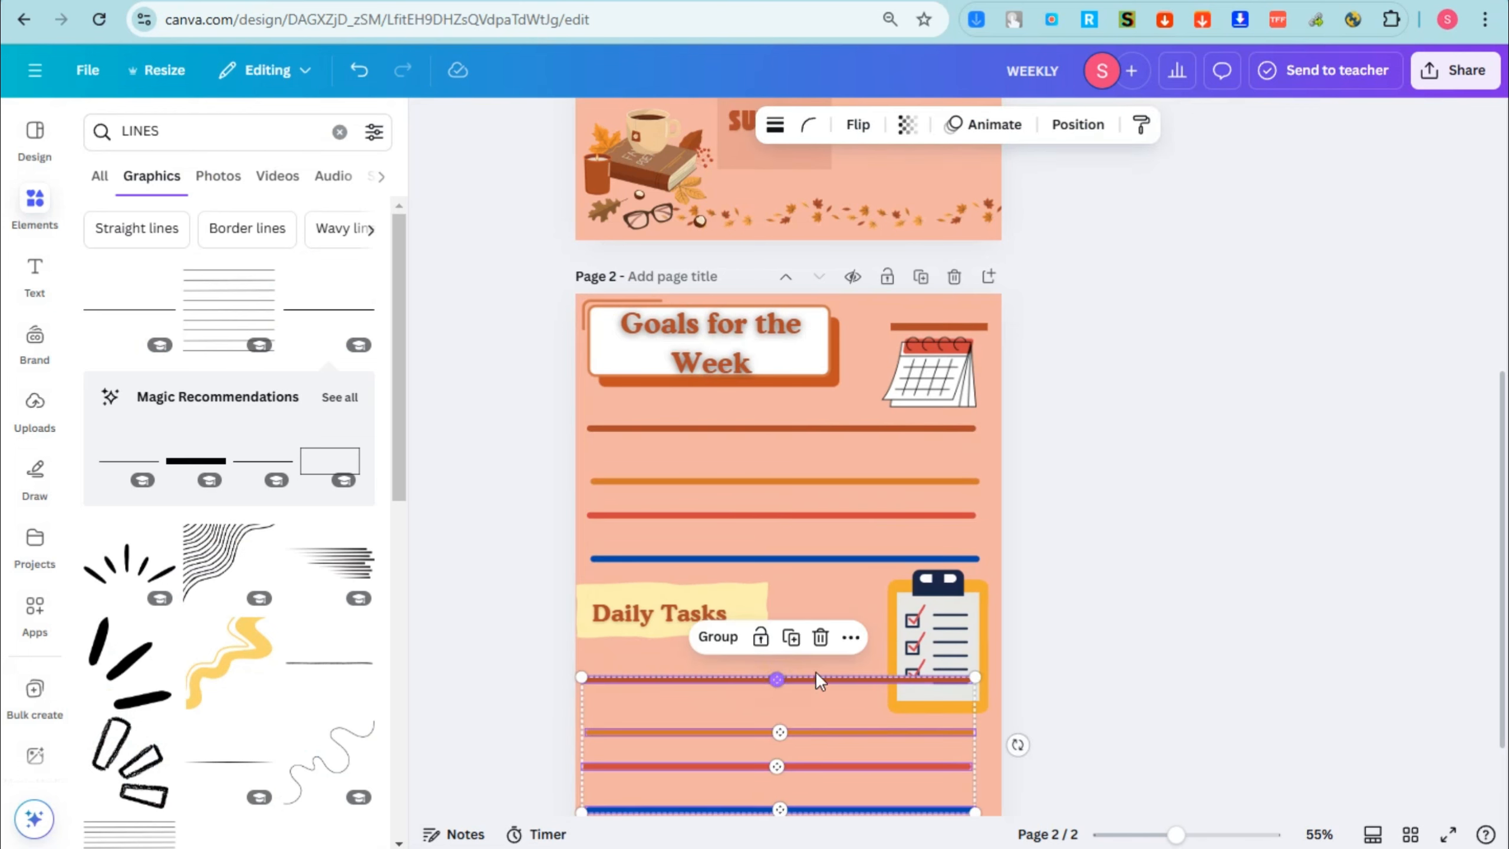
Step: Lower the rust brown line under "Daily Tasks" slightly, and shrink the clipboard and position it clear above the lines
left_click(779, 680)
left_click_drag(776, 679, 776, 706)
left_click_drag(965, 611, 959, 592)
left_click_drag(924, 646, 940, 626)
left_click_drag(832, 692, 831, 686)
Step: Examine the finished layout of the weekly planner page and the goals page
left_click(1108, 505)
scroll(1134, 448, "up", 6)
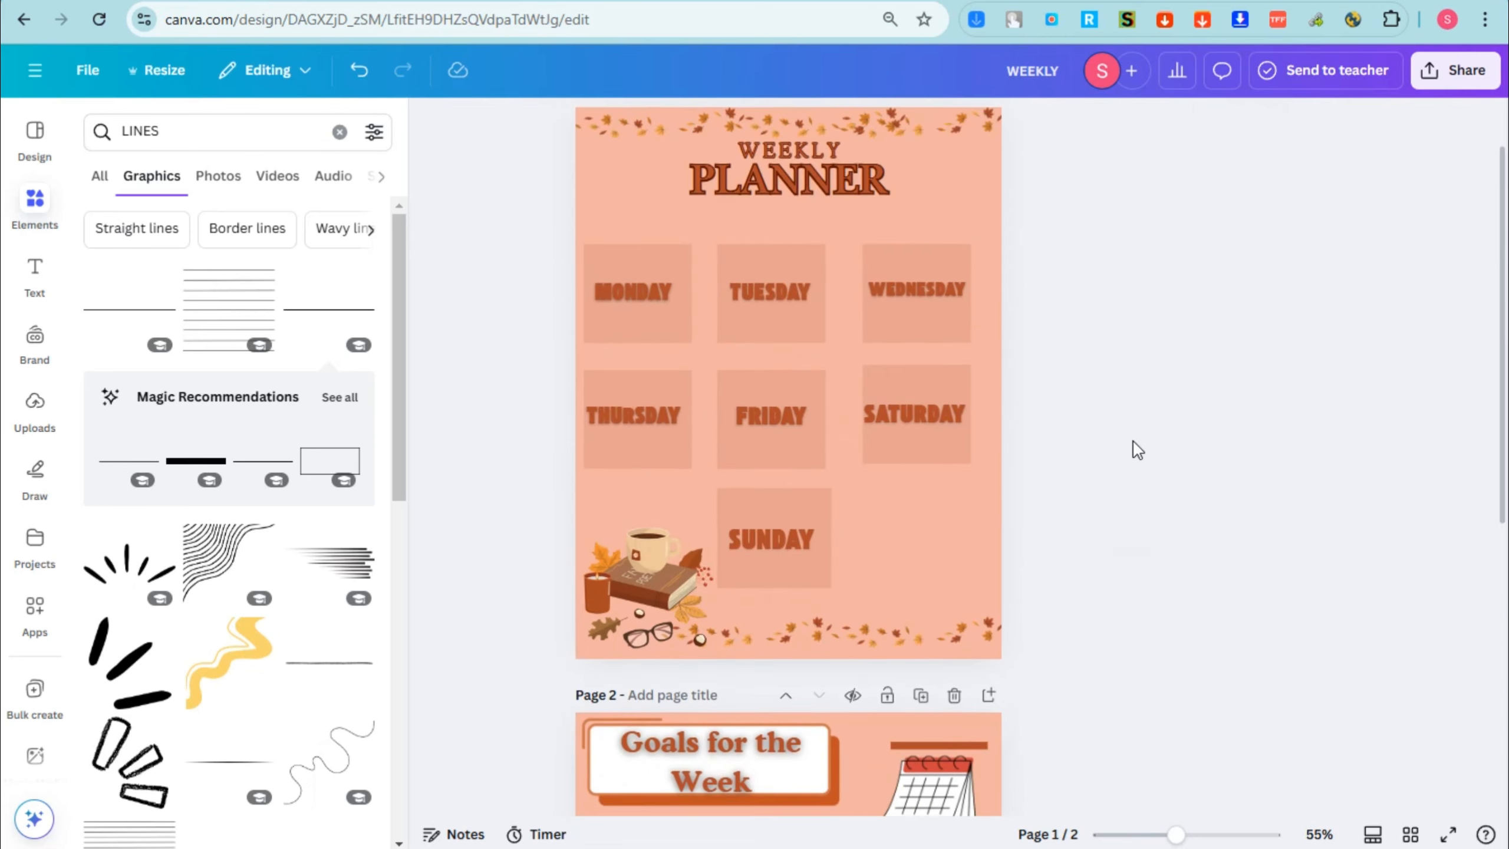
scroll(1144, 517, "down", 8)
scroll(1169, 528, "up", 5)
scroll(1167, 521, "down", 5)
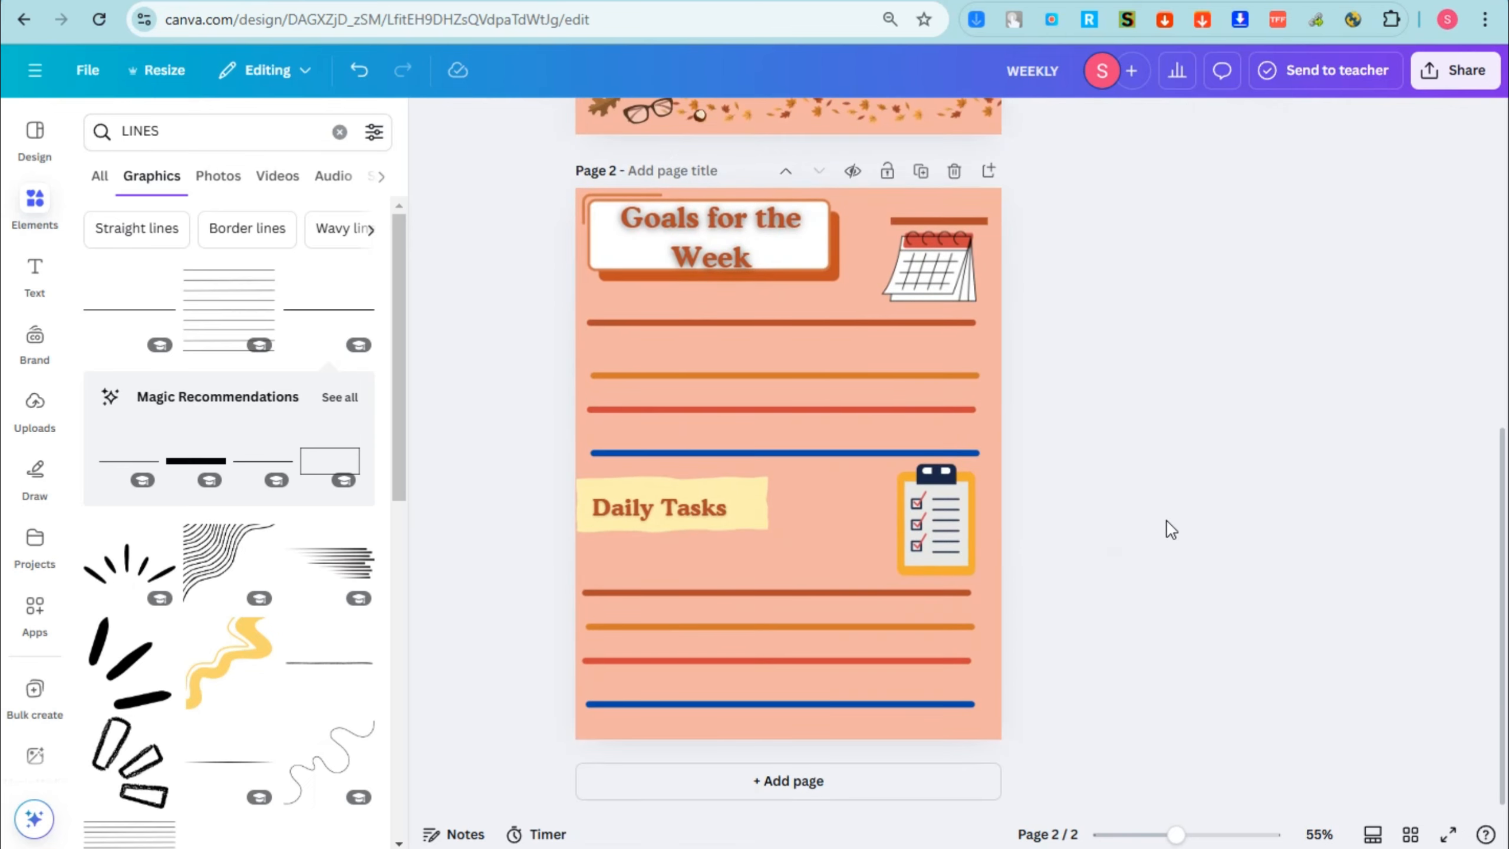
scroll(1167, 521, "up", 5)
scroll(861, 405, "down", 2)
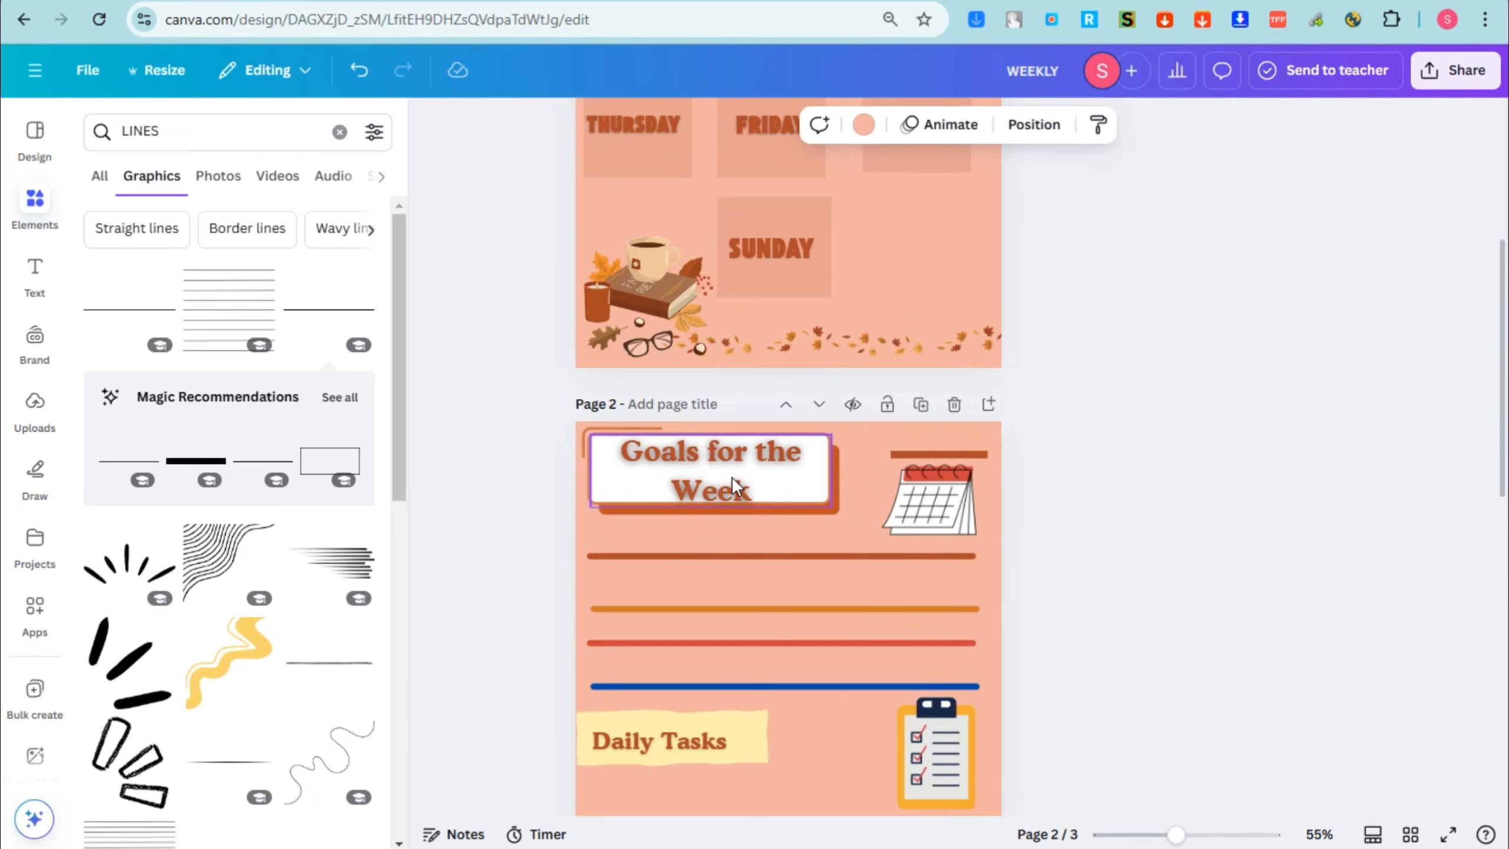
left_click(758, 486)
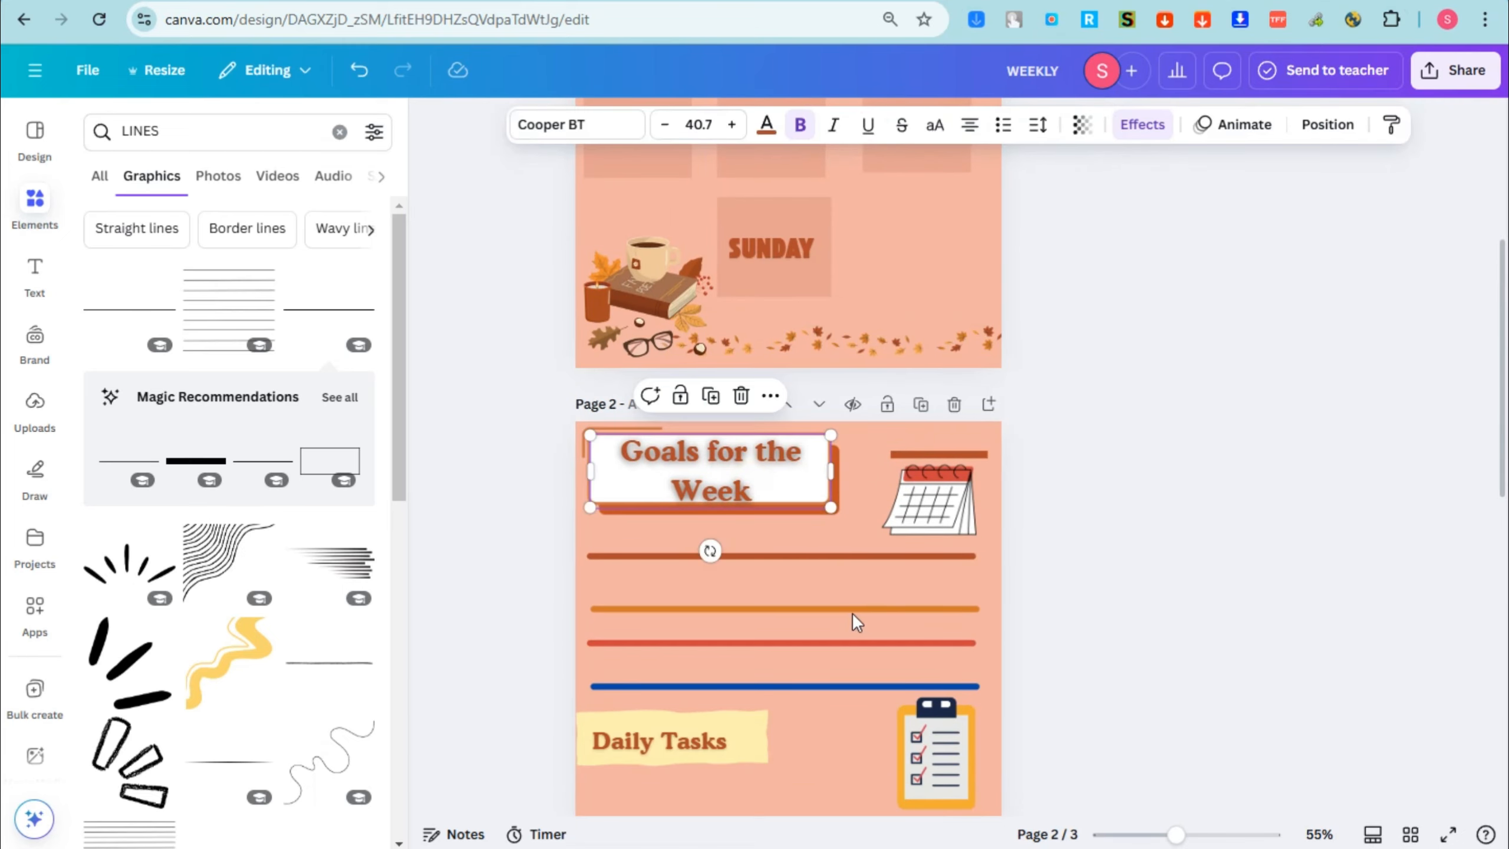
scroll(771, 280, "up", 5)
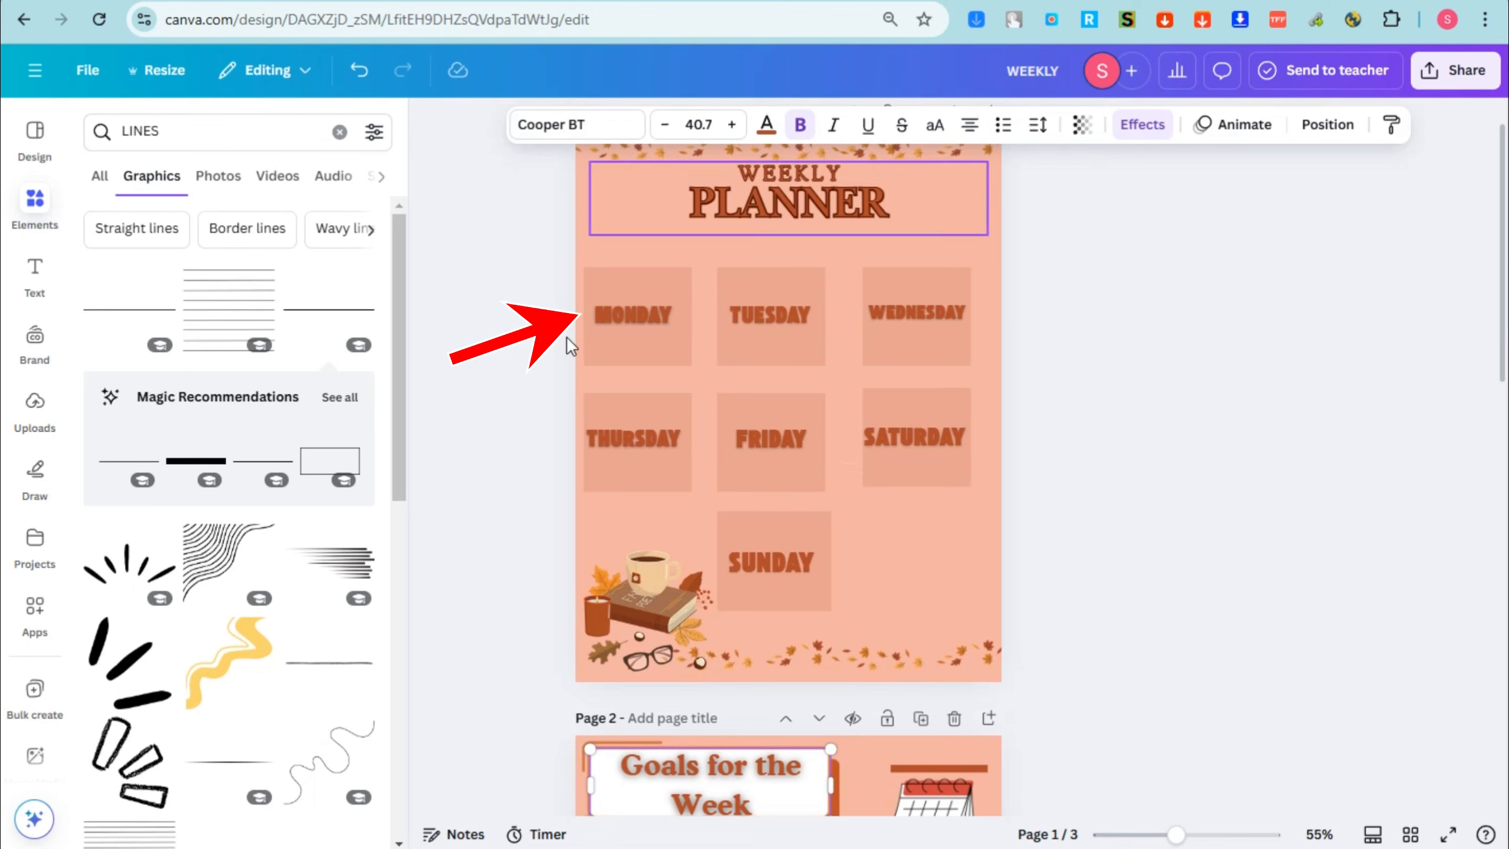
left_click(639, 304)
left_click(631, 286)
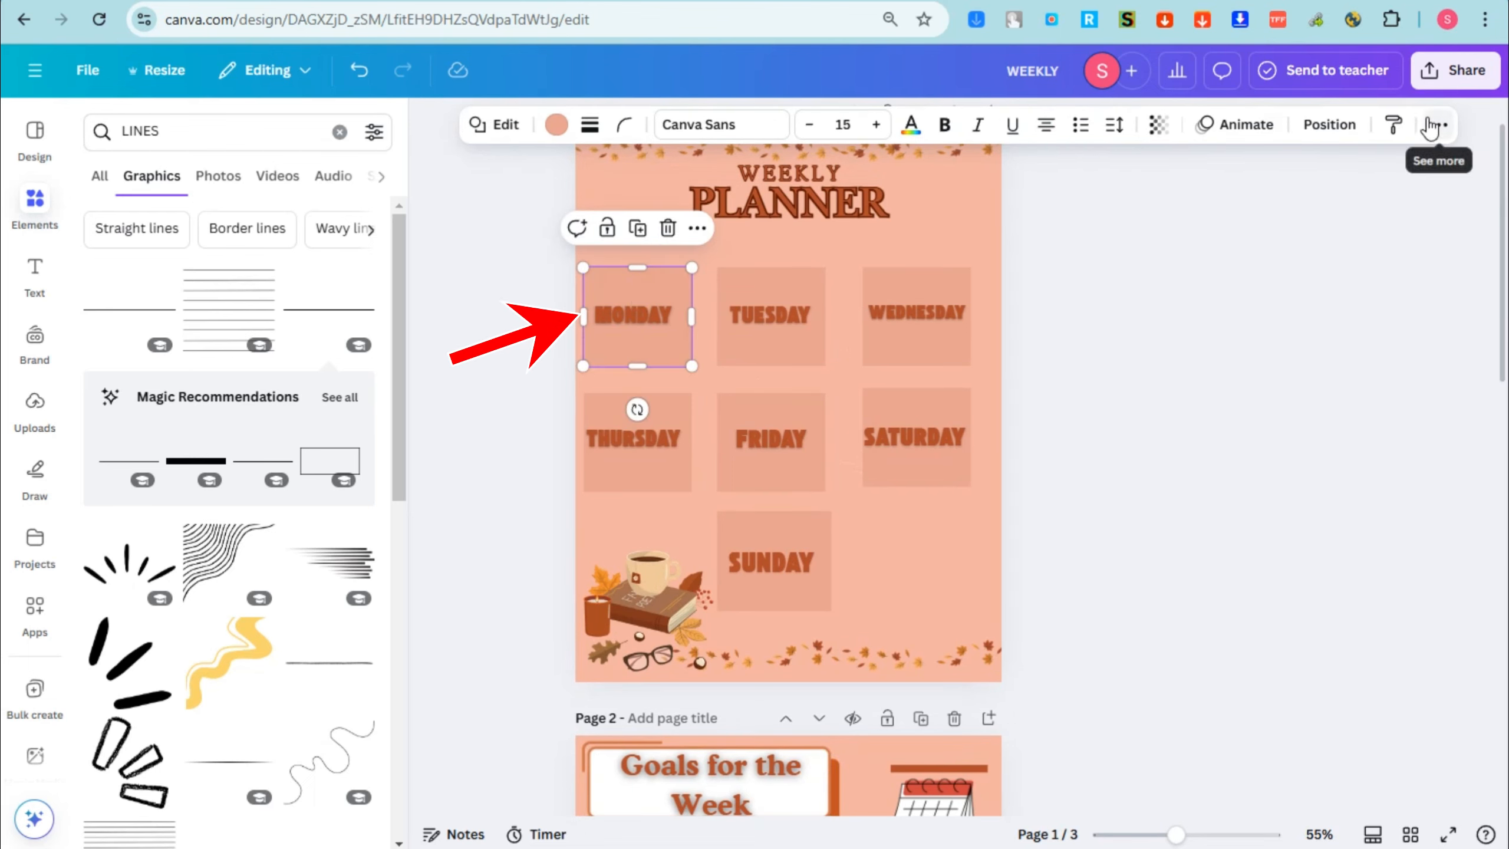
left_click(1182, 295)
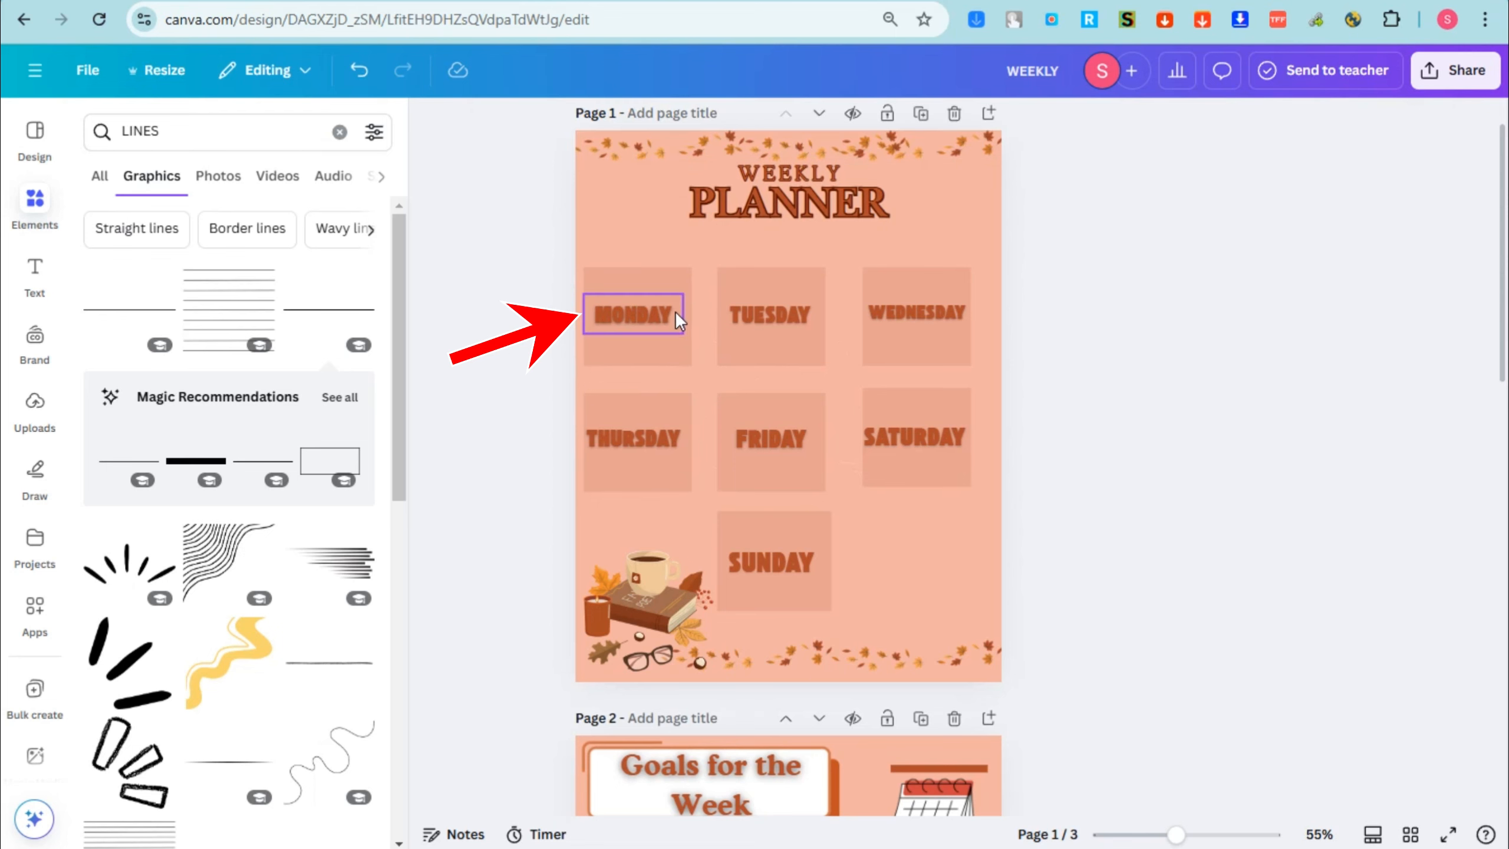
Step: Link the Monday box on the weekly planner page to page 2 of the document
left_click(669, 278)
right_click(669, 278)
left_click(667, 228)
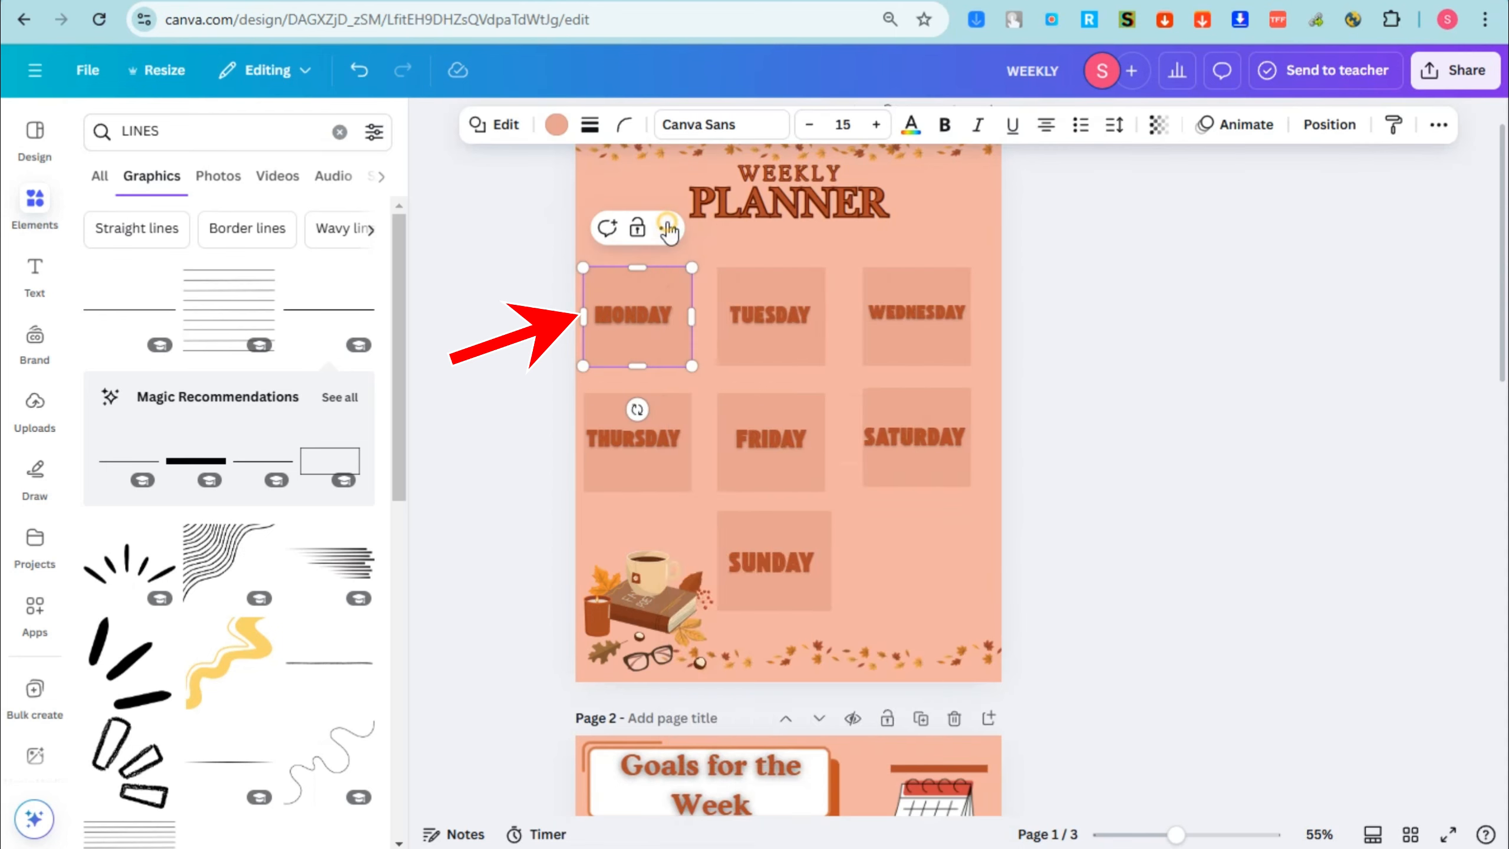
left_click(668, 229)
left_click(770, 608)
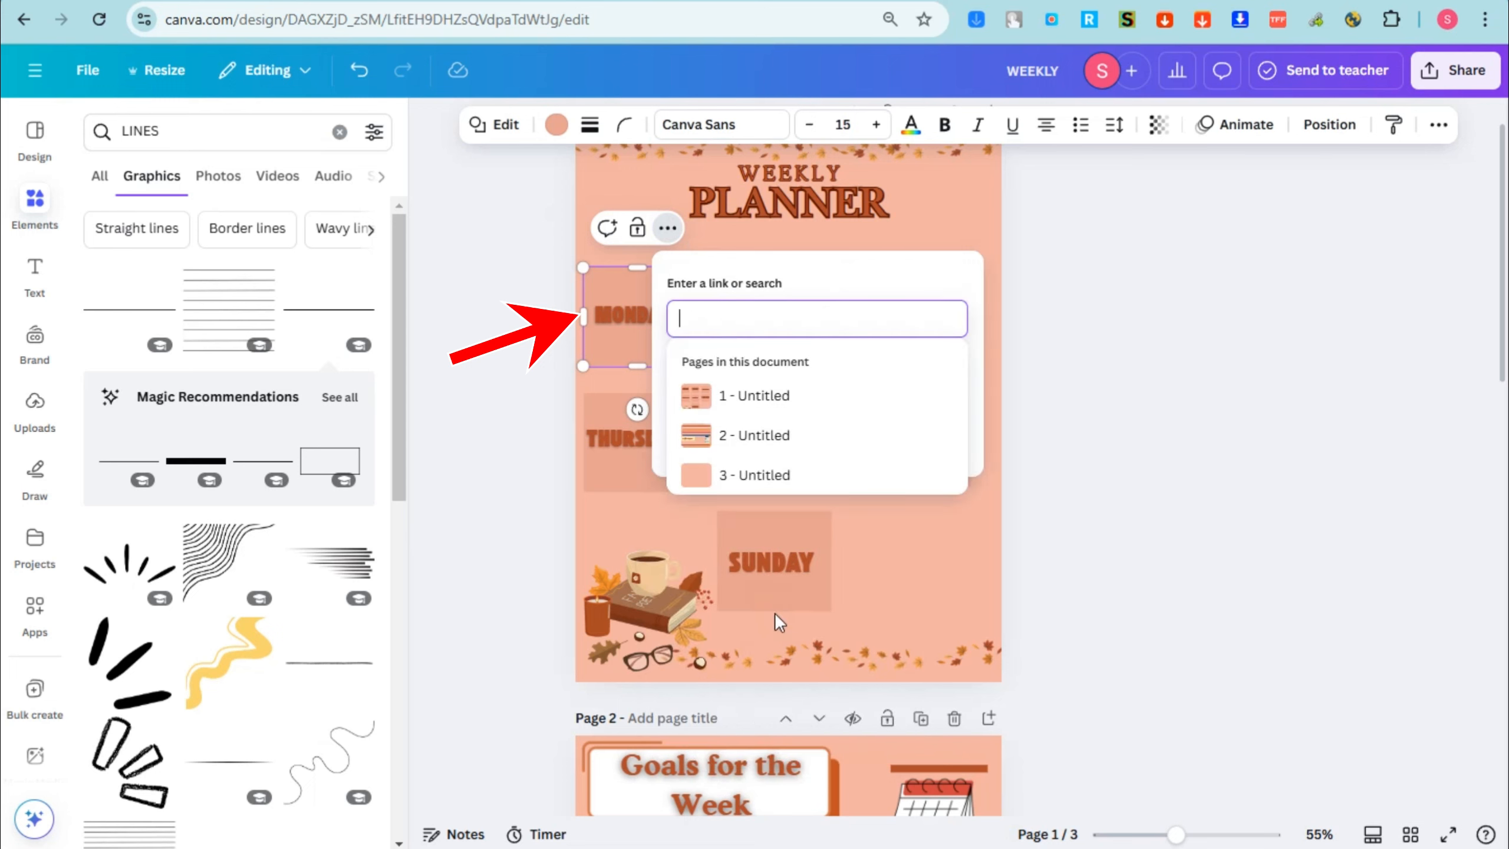
scroll(768, 562, "down", 1)
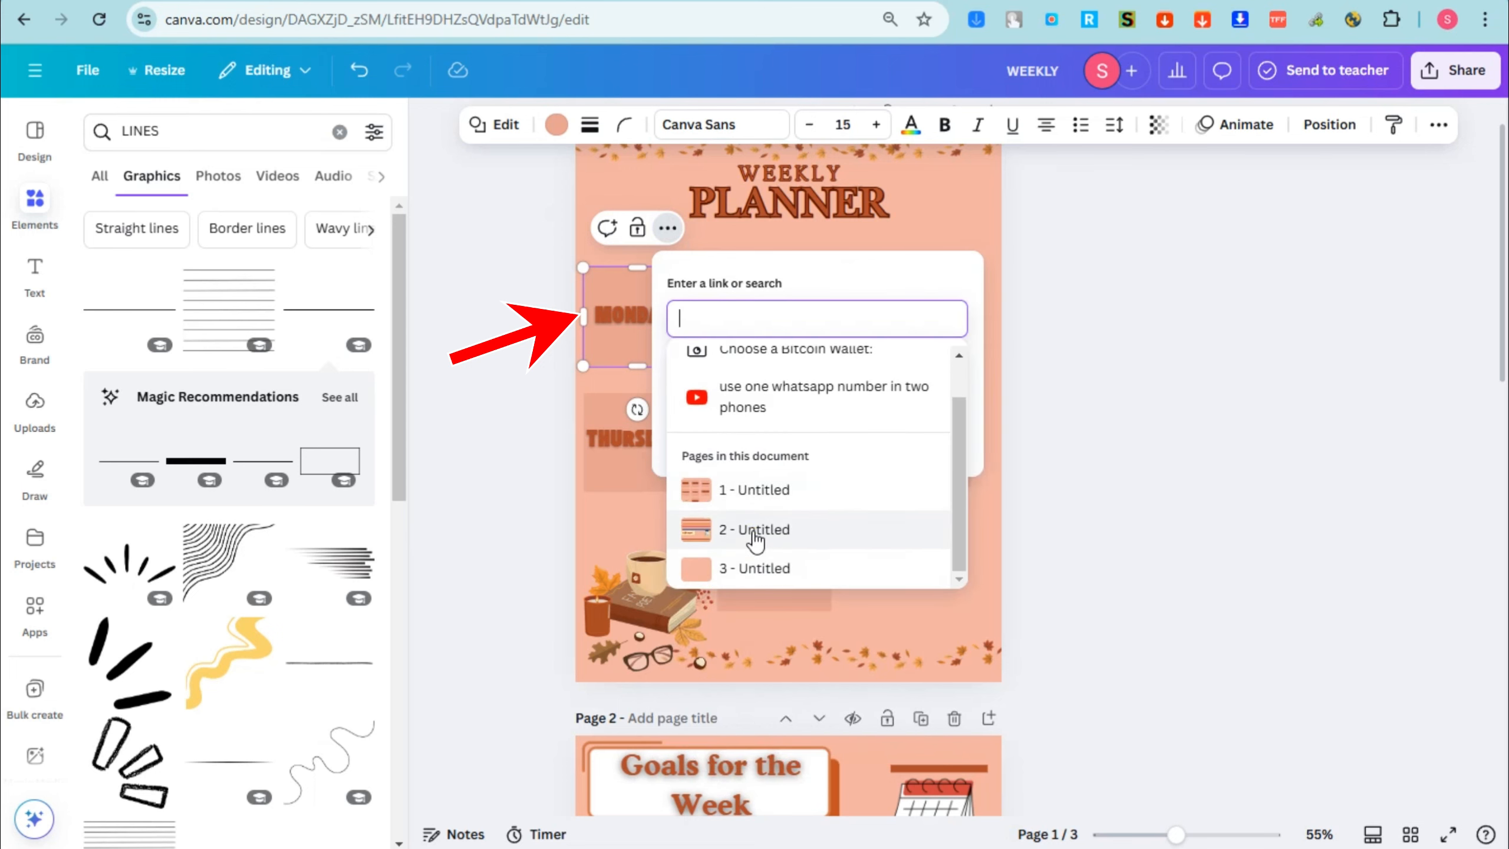
left_click(752, 531)
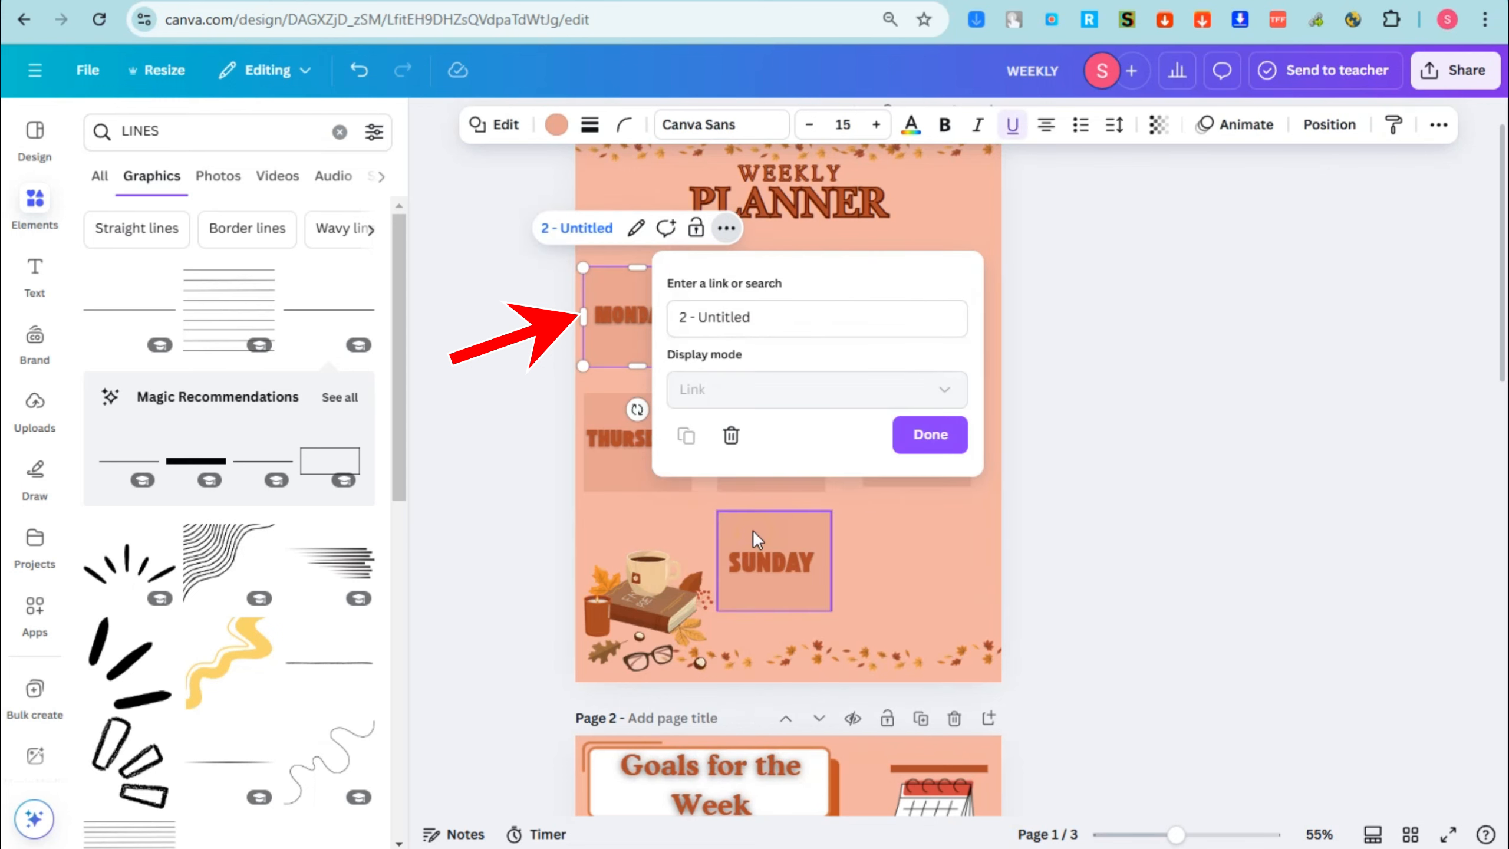
left_click(913, 437)
left_click(1264, 434)
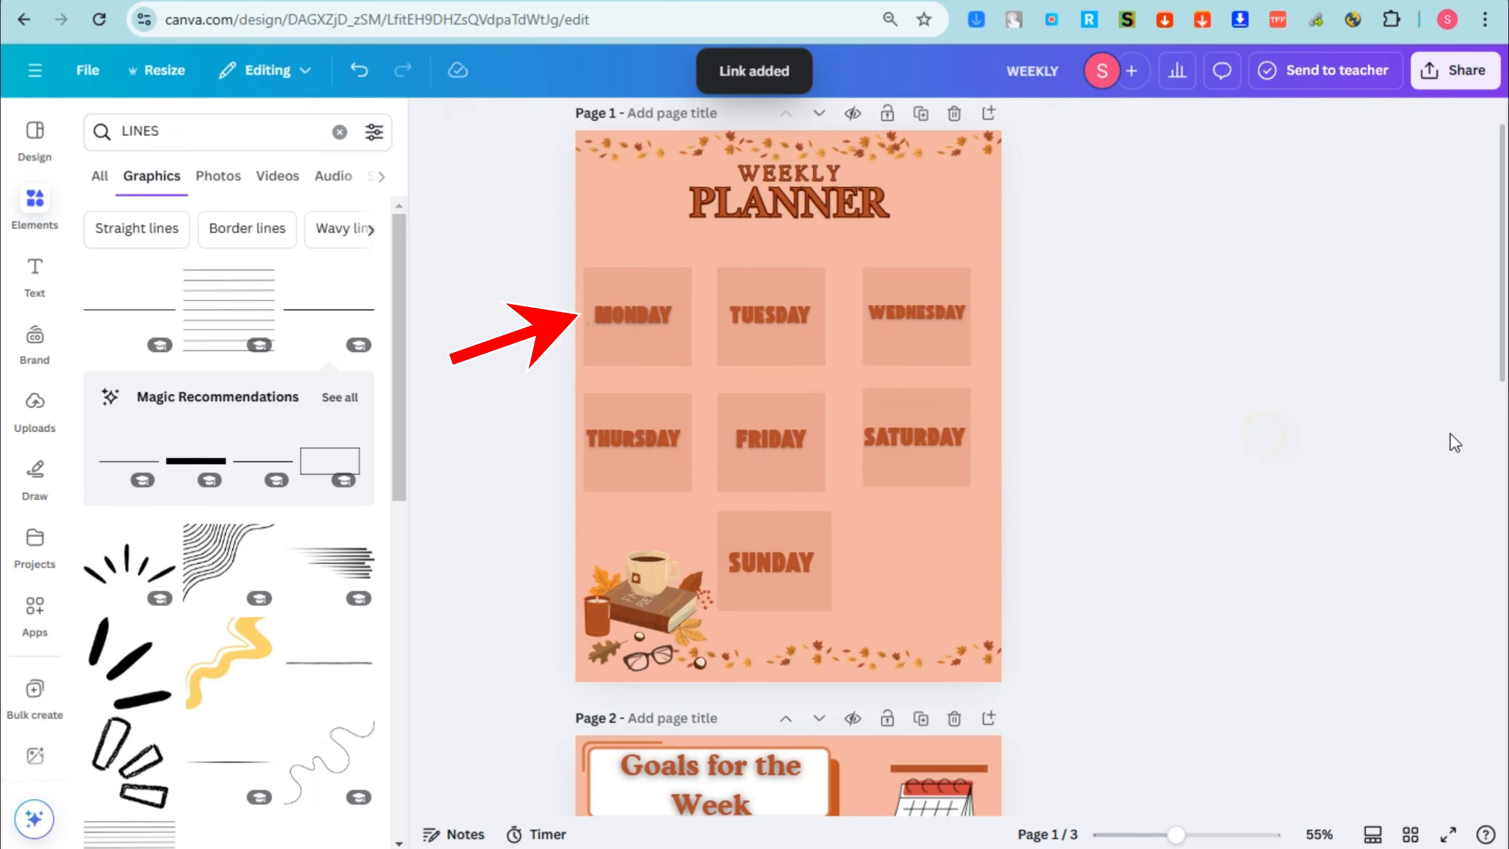
Step: Present the planner full screen, test the Monday box's link to the goals page twice, and return to the editor
left_click(648, 277)
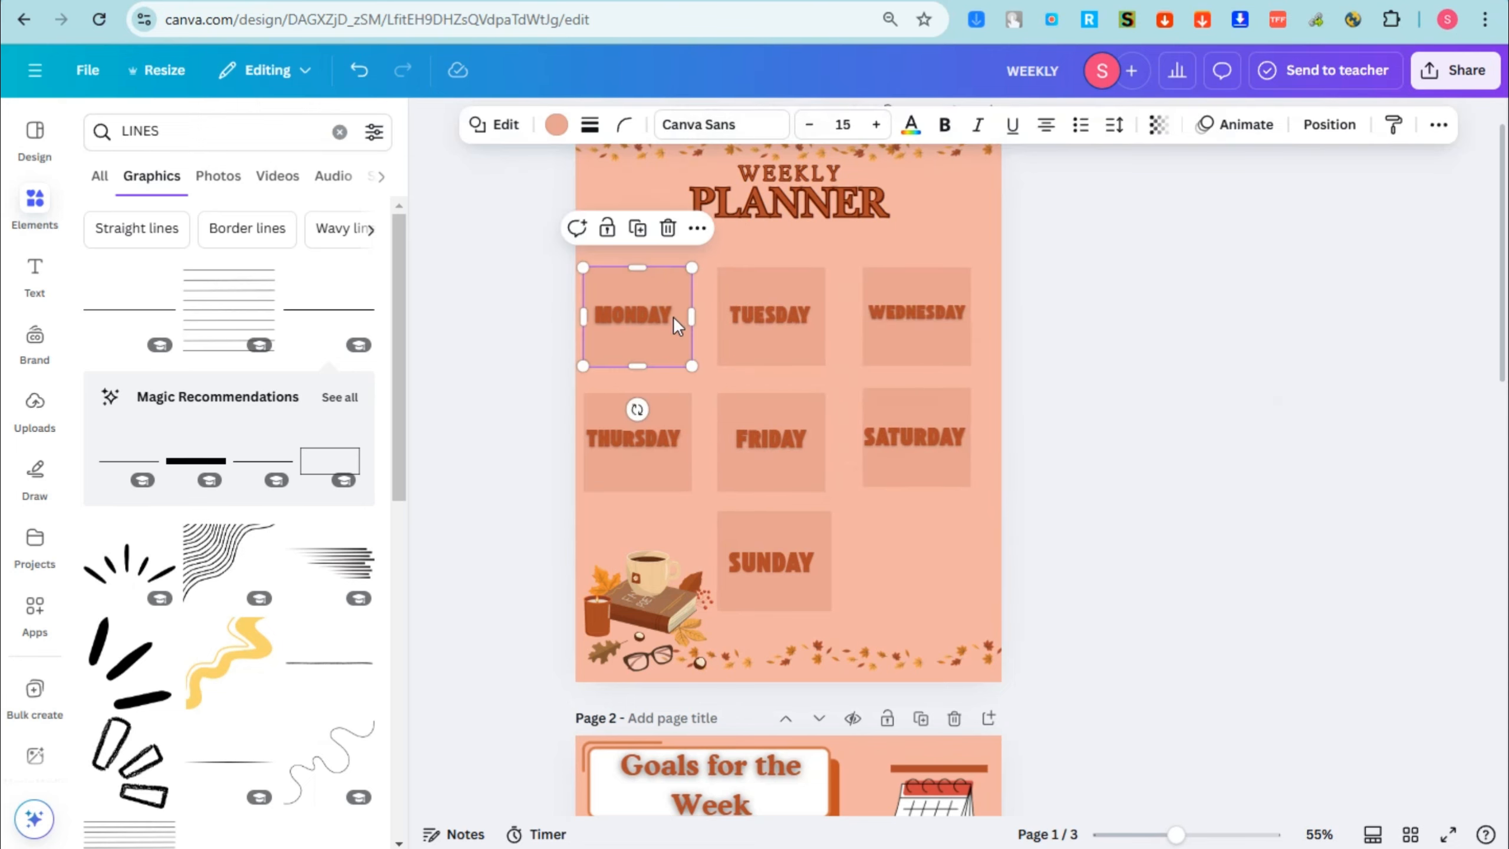
scroll(758, 708, "down", 2)
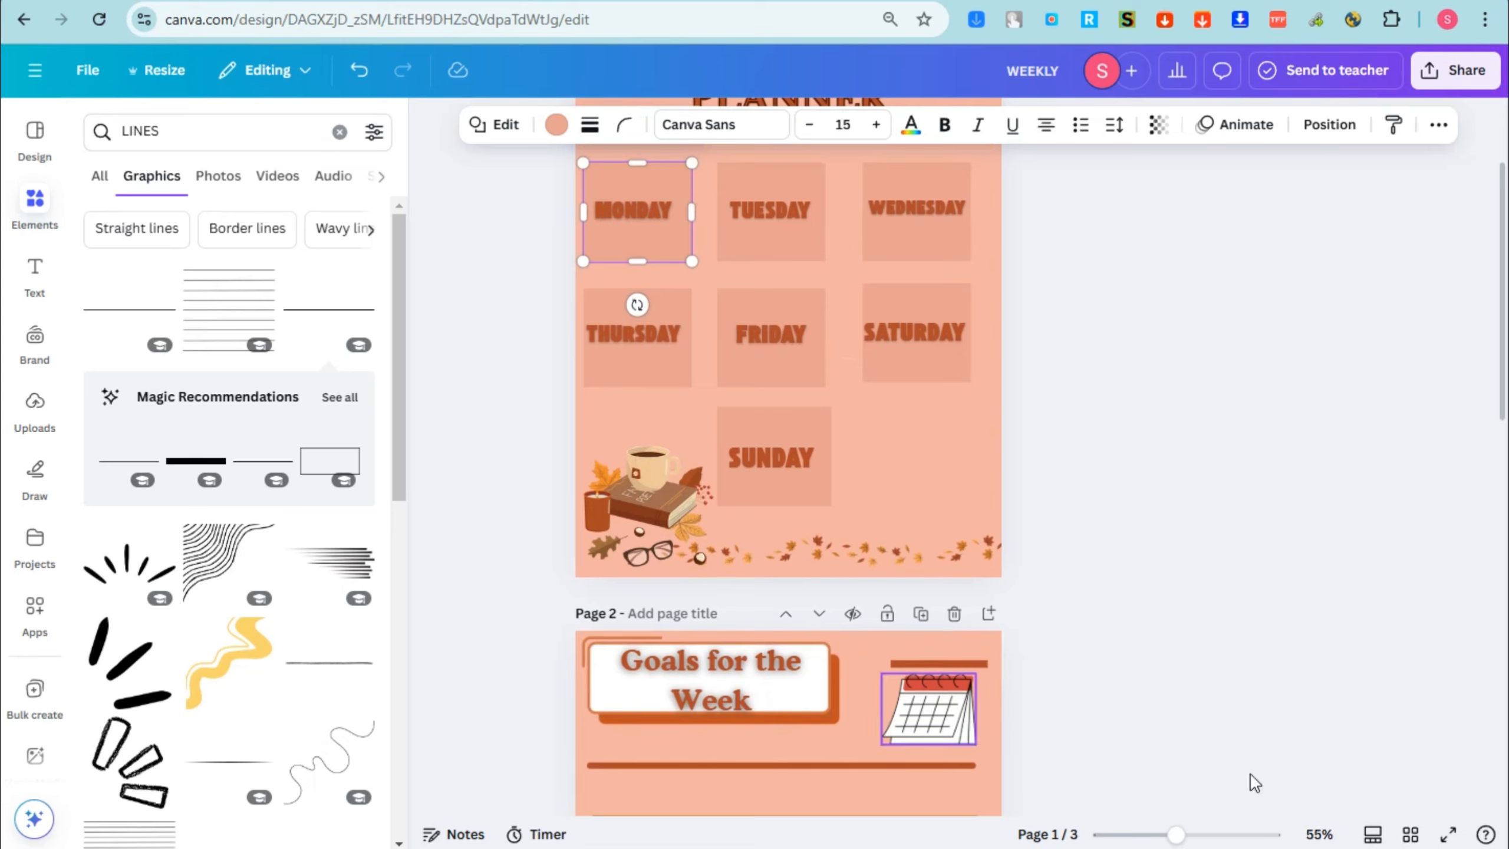
left_click(1448, 834)
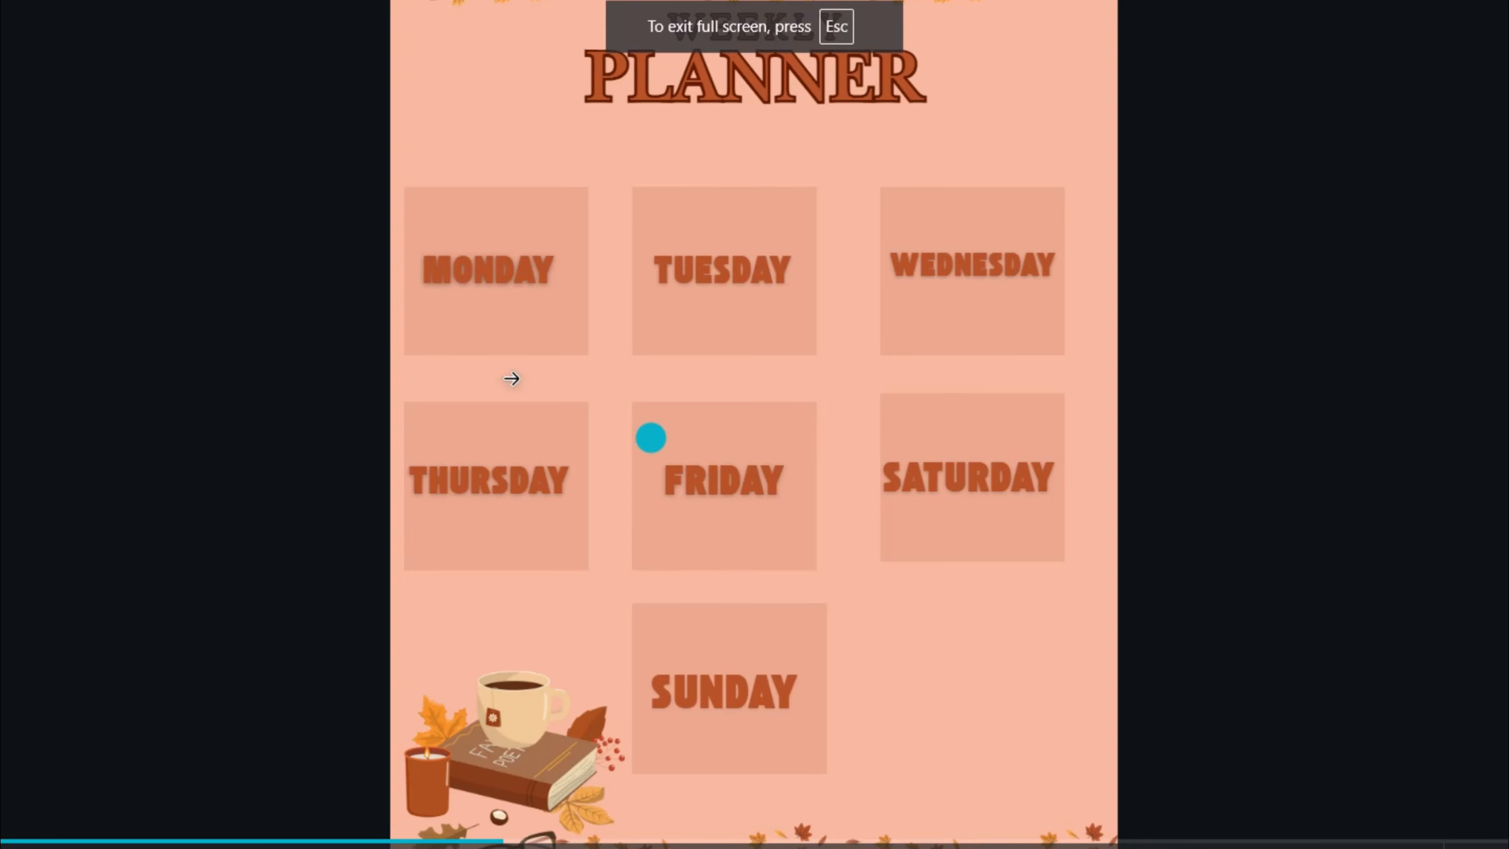
left_click(519, 323)
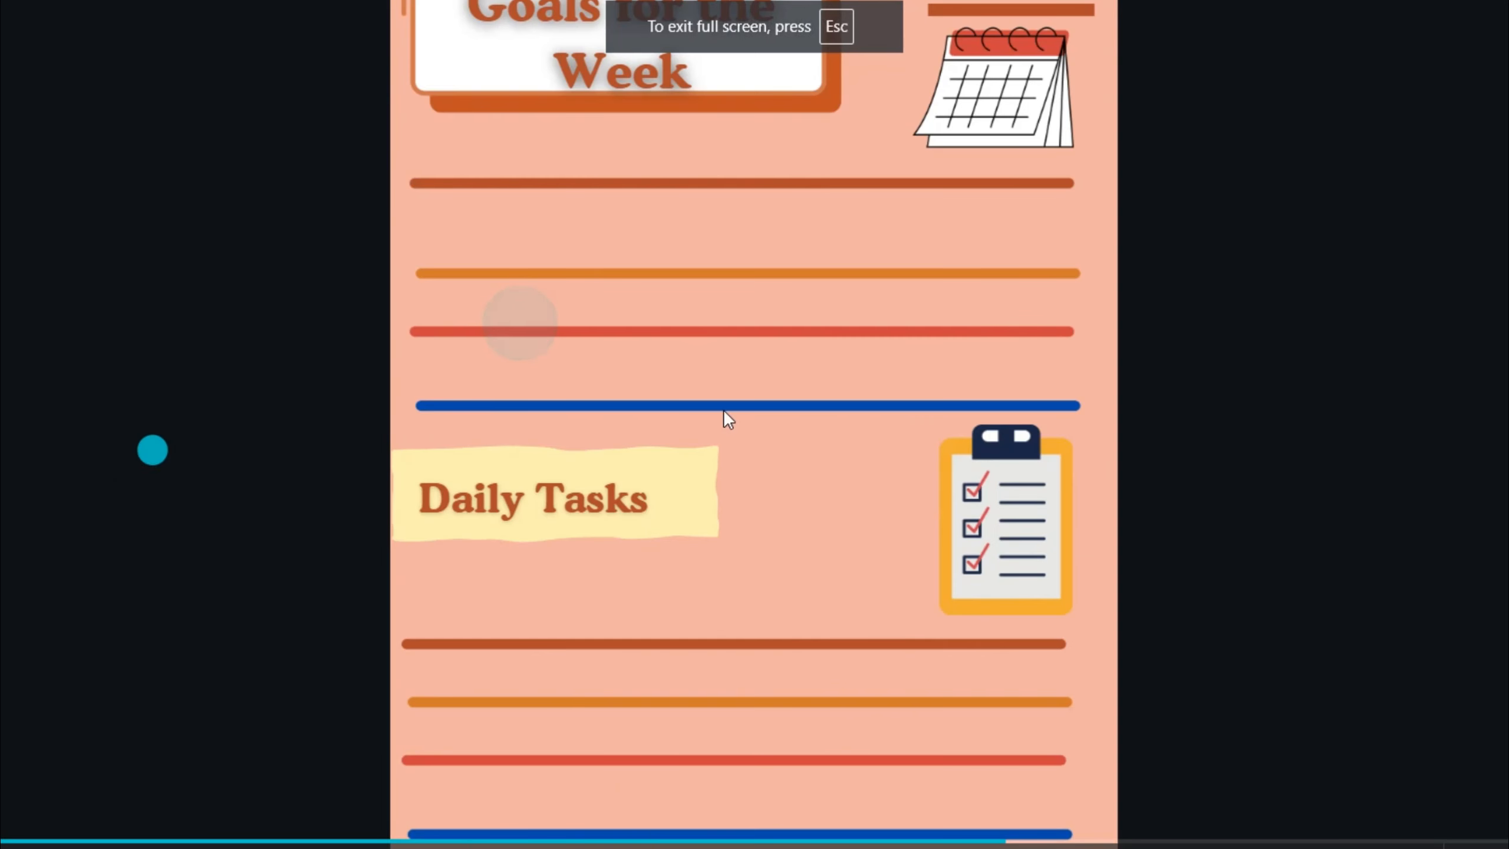
key("Escape")
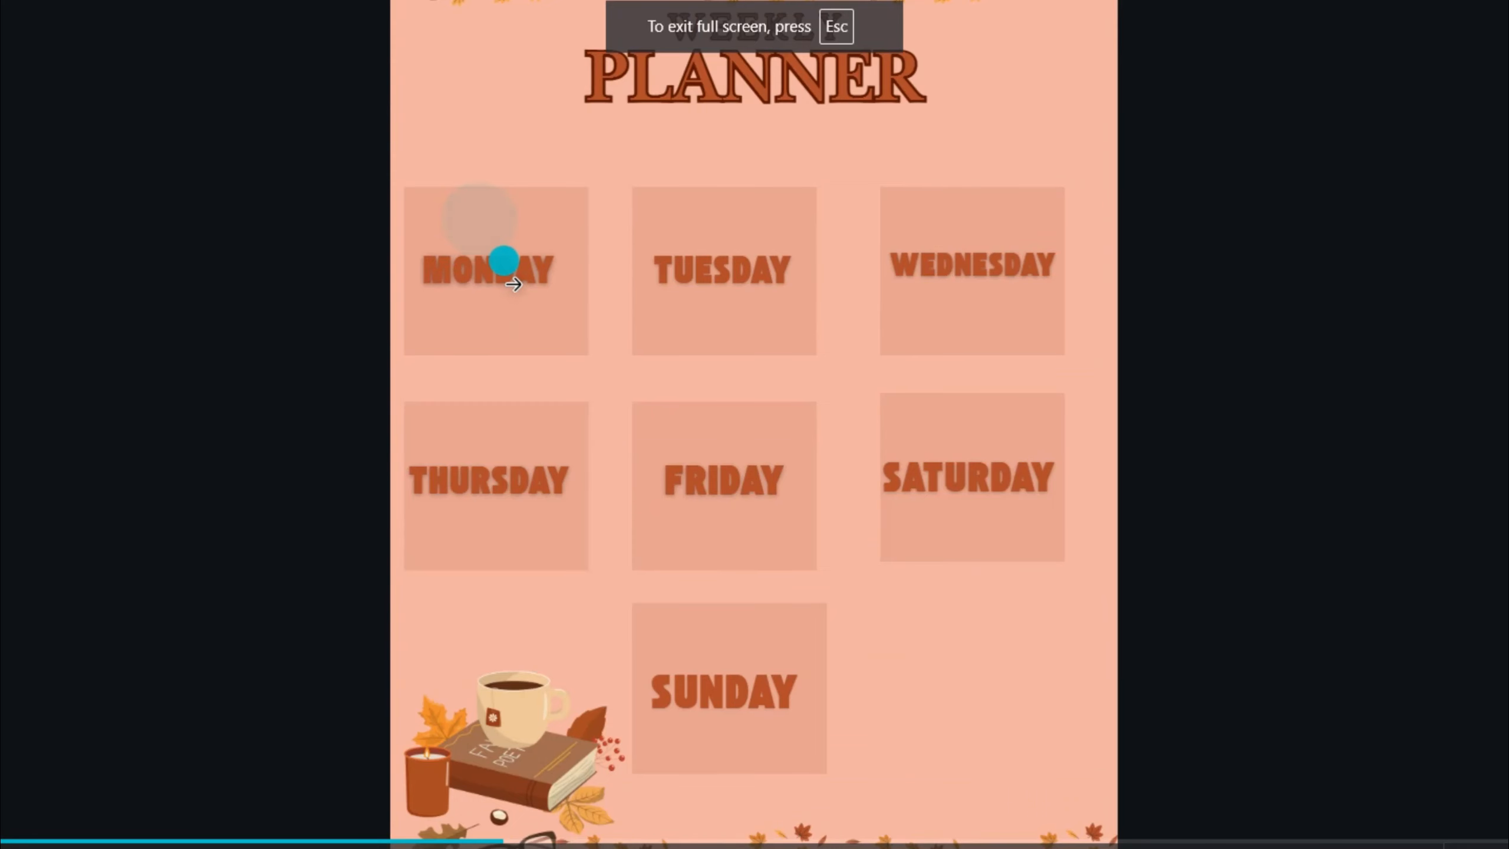
left_click(521, 321)
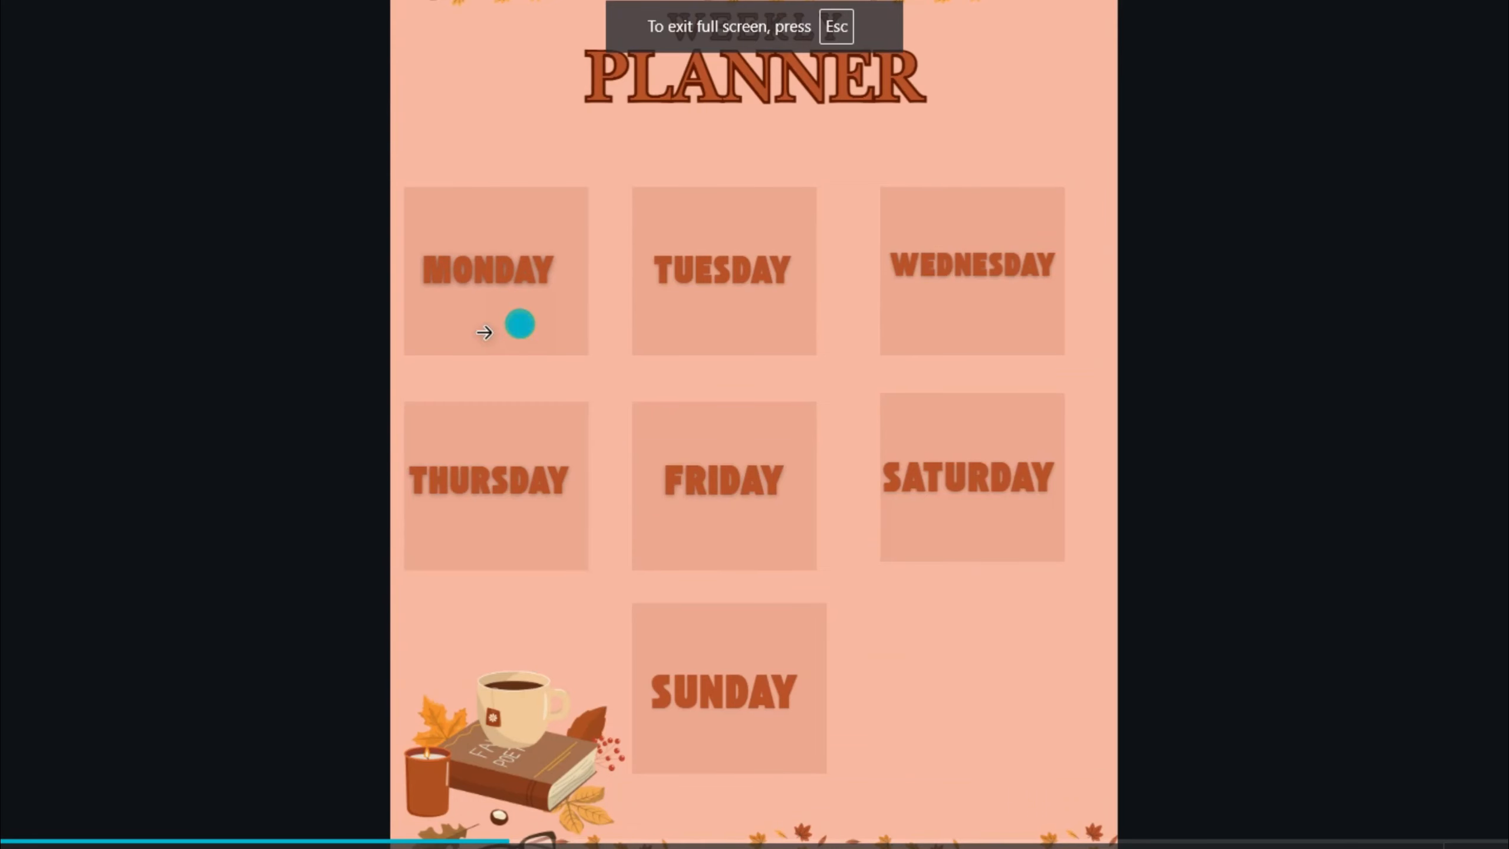
key("Escape")
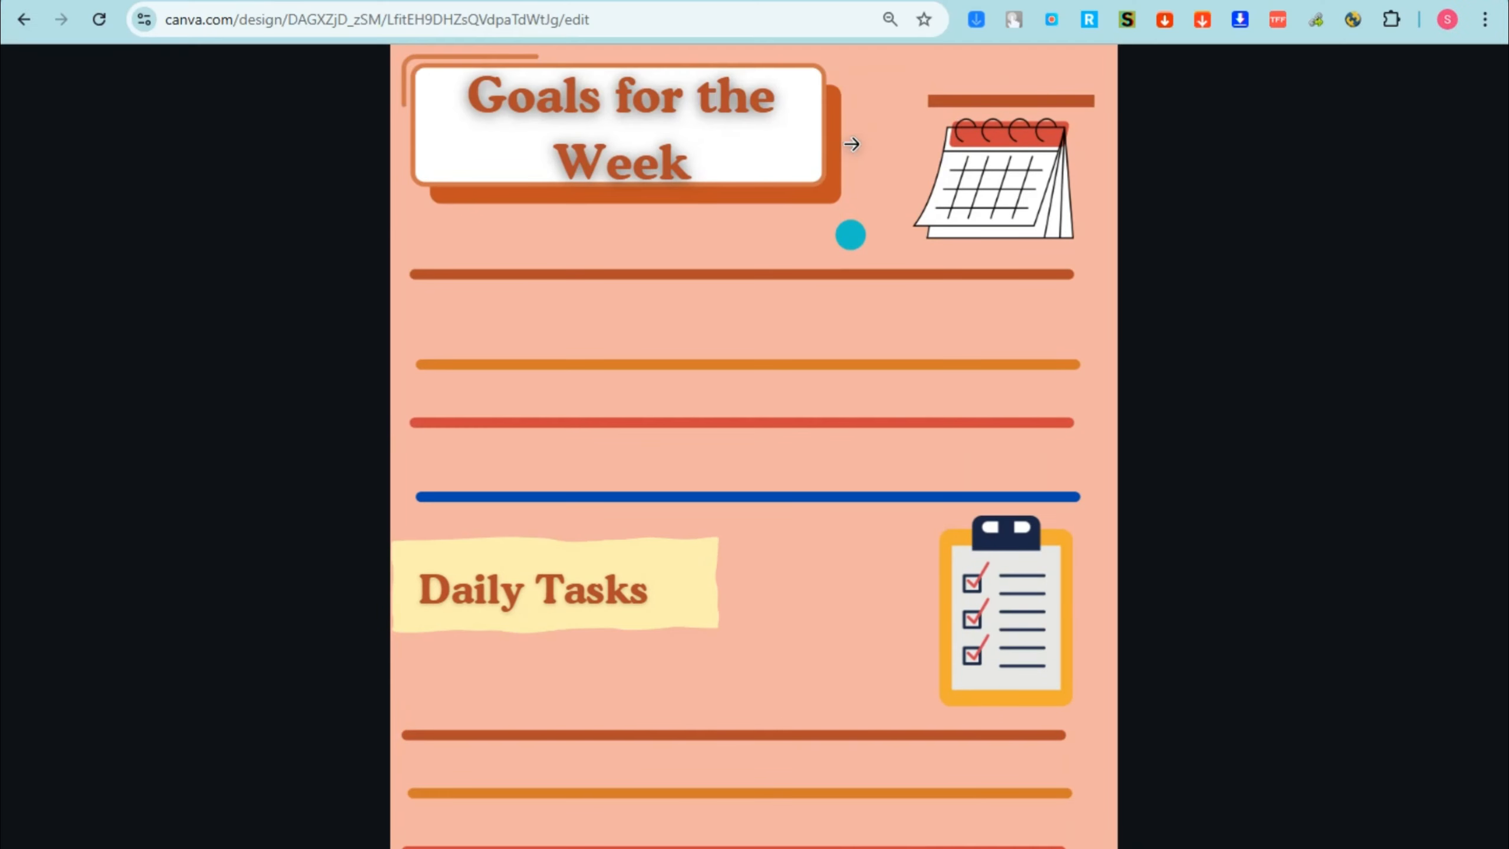